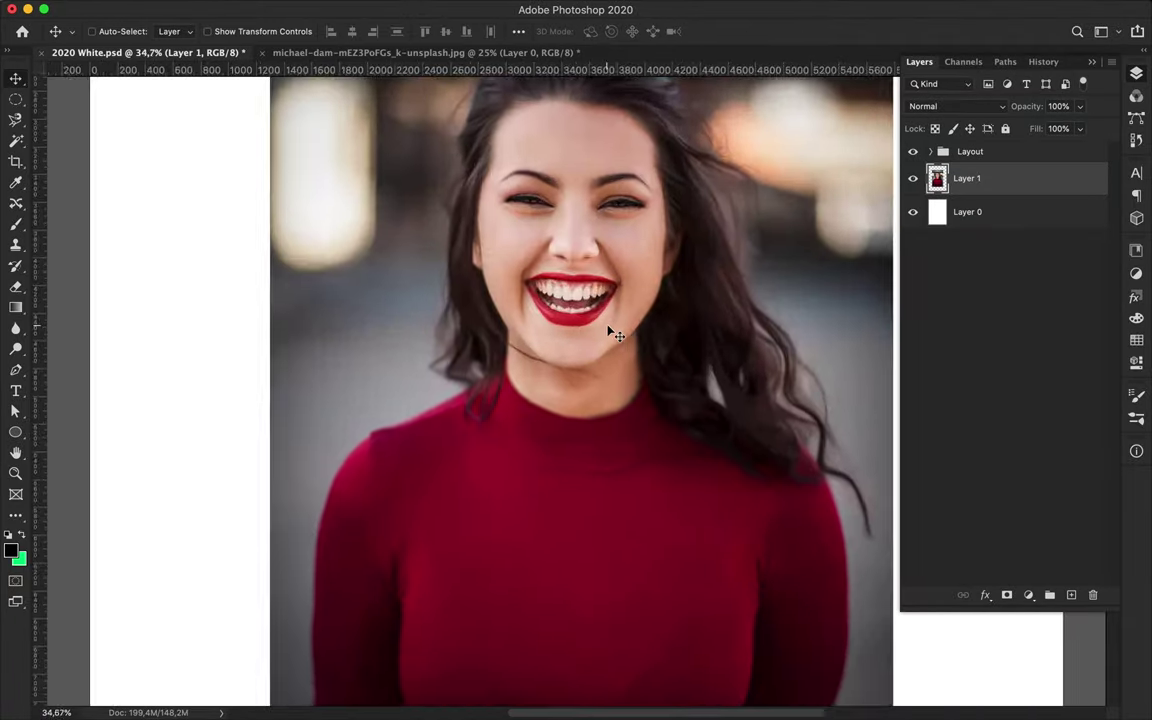
- Try brushing a Quick Selection over the woman, then clear that selection
key(w)
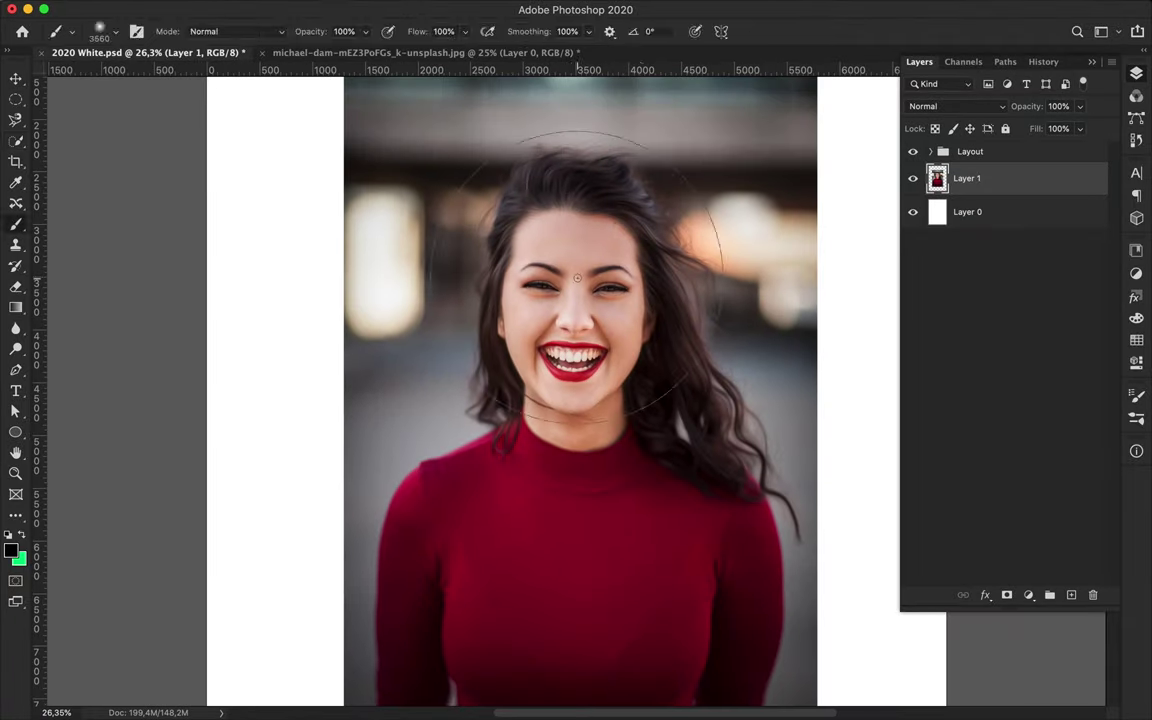
click(560, 221)
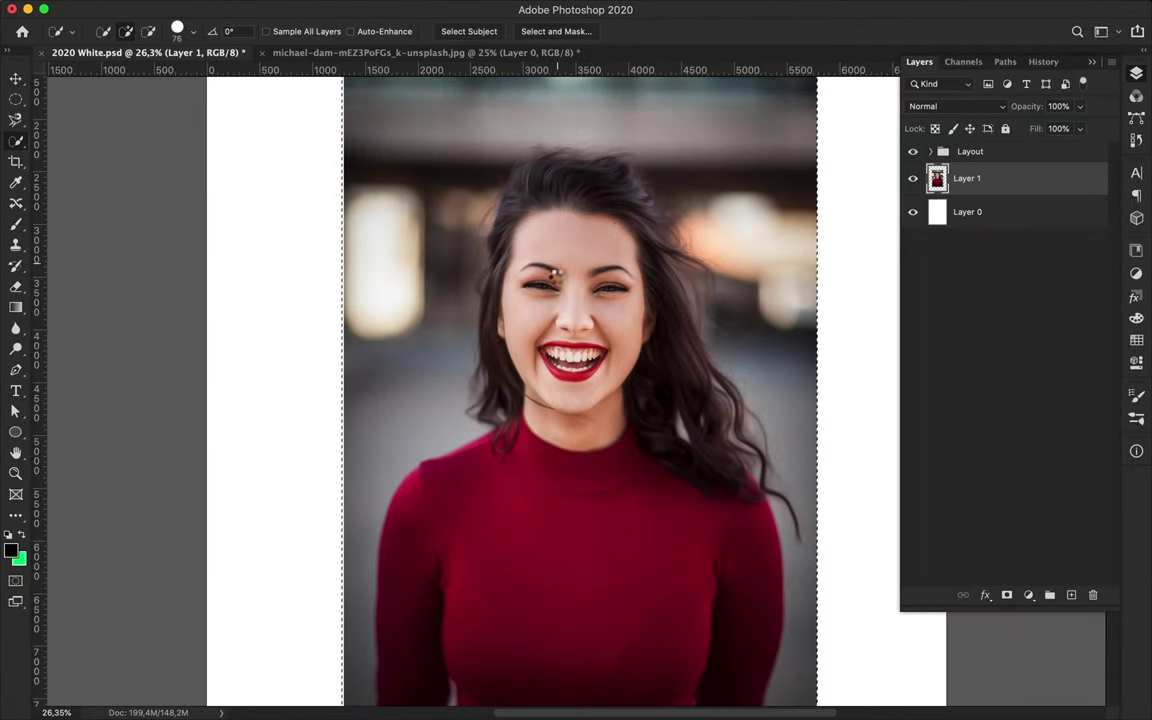
scroll(573, 295, up, 5)
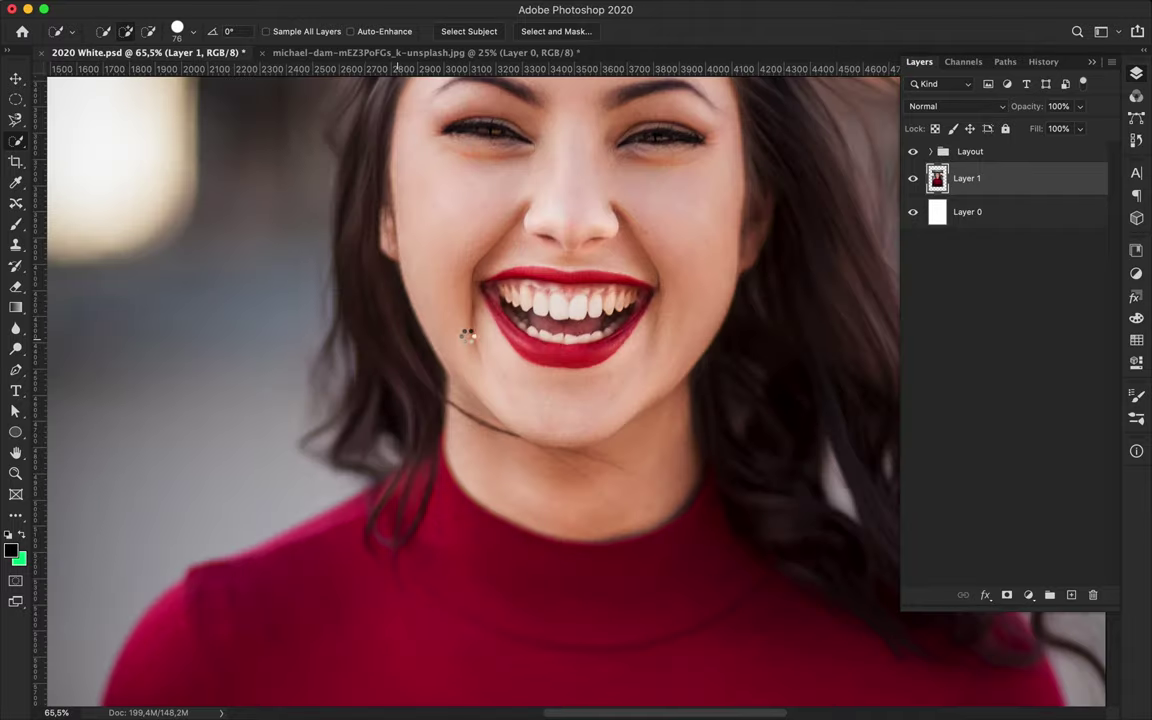
scroll(465, 329, down, 4)
drag(333, 228, 423, 150)
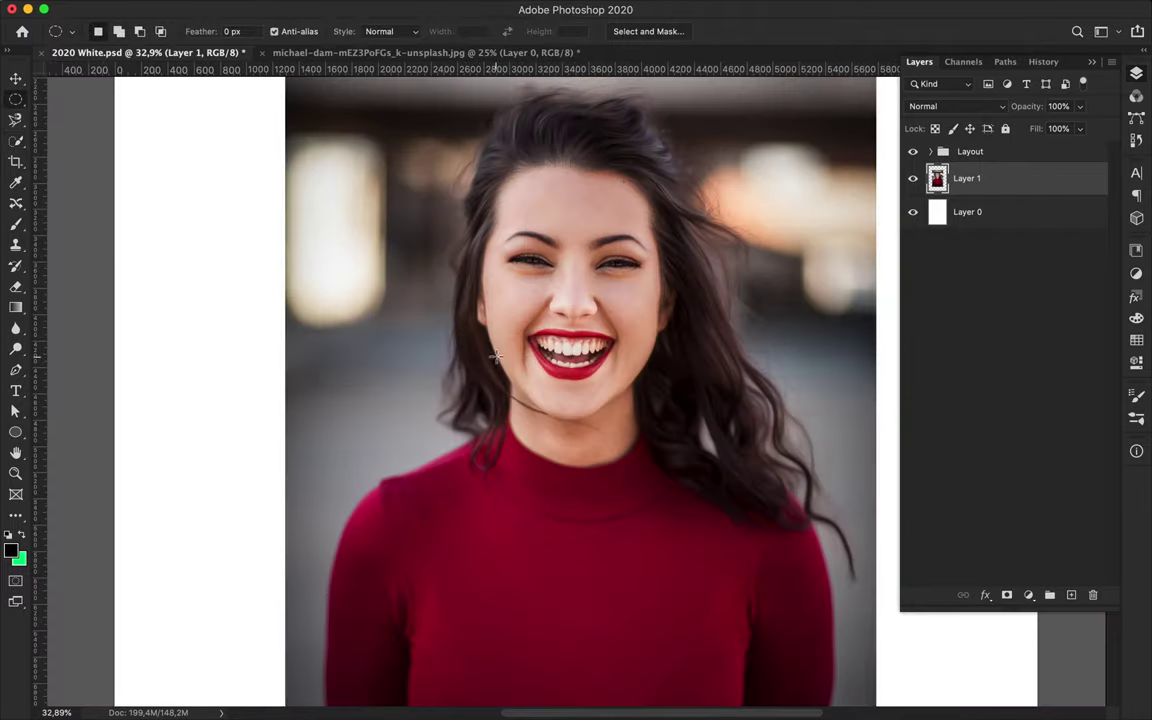
key(m)
key(w)
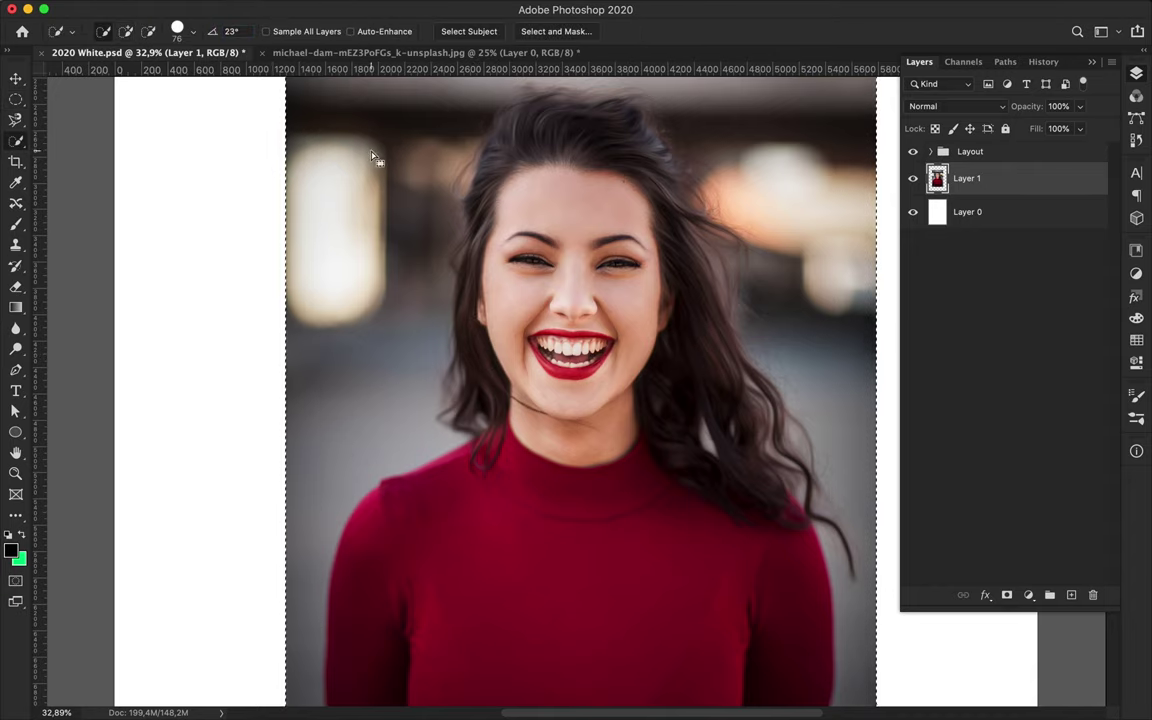
- Select the woman with Select Subject, mask out the background, and open Select and Mask
click(275, 296)
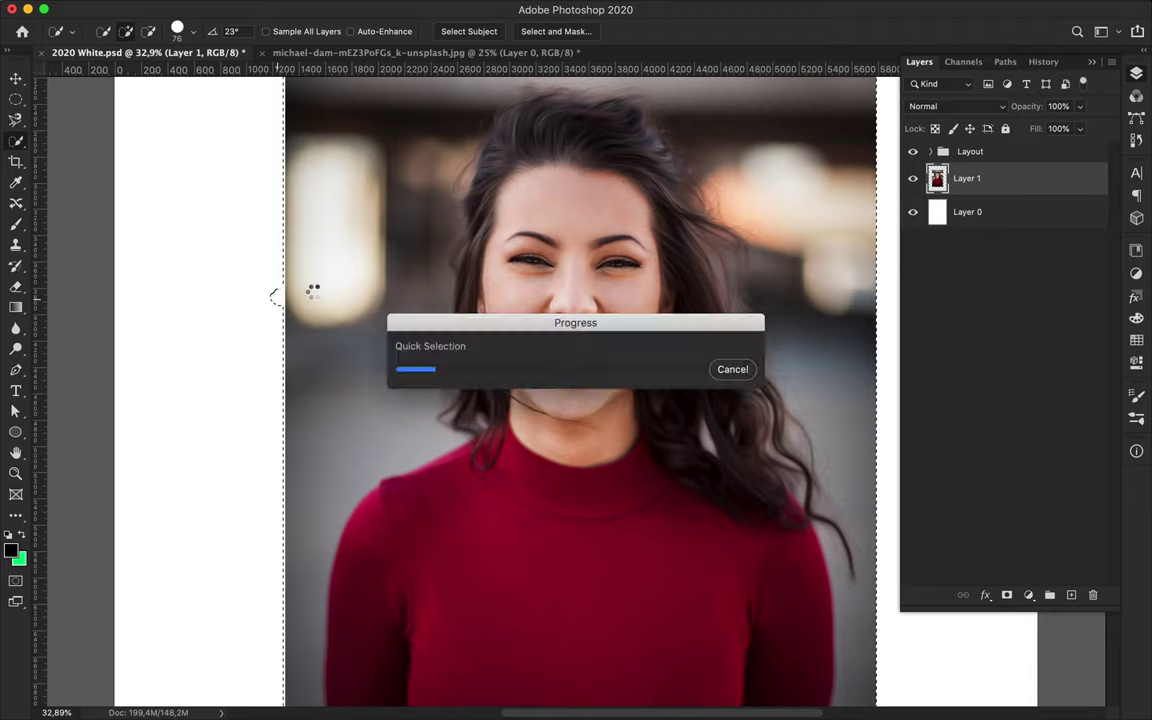
click(494, 30)
click(696, 252)
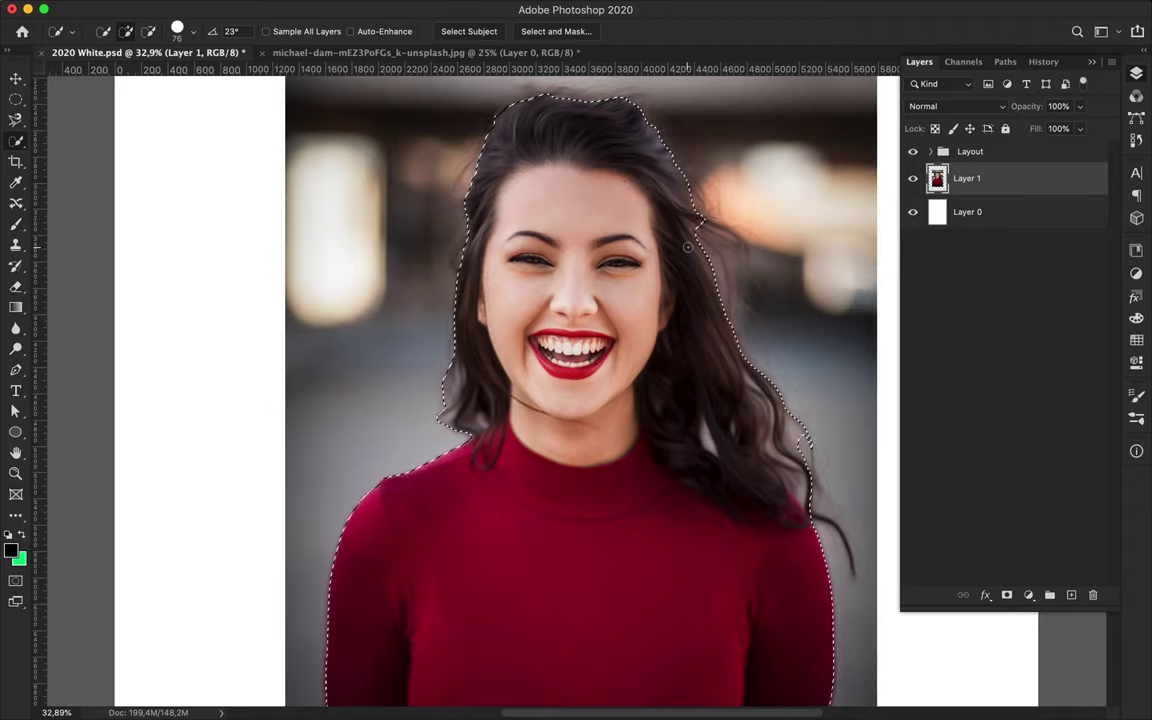
click(1006, 596)
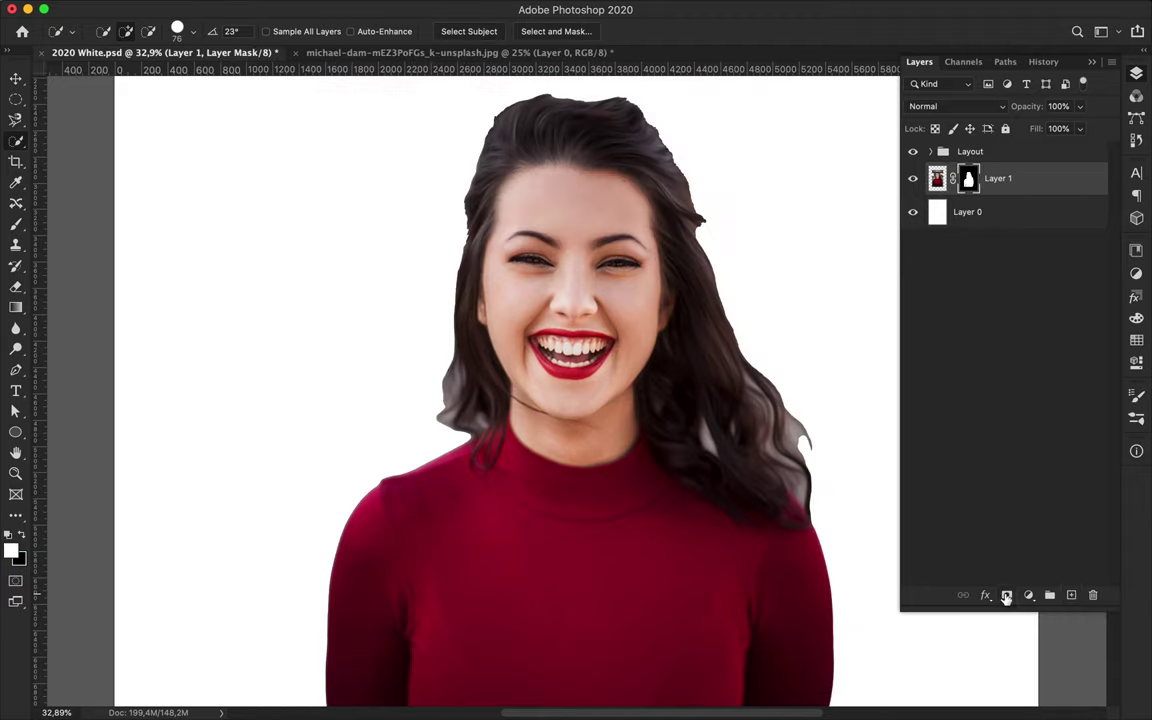
click(558, 31)
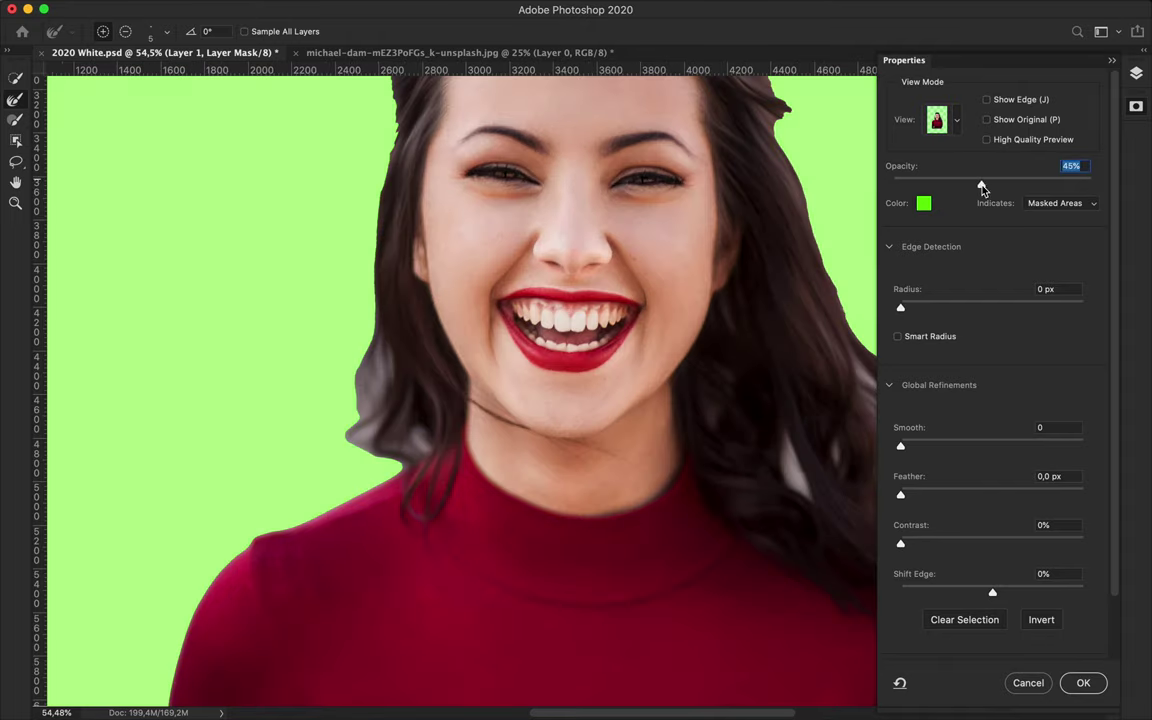
- Preview the cutout on a dark background, set the Refine Edge Brush to 51, then exit
click(950, 120)
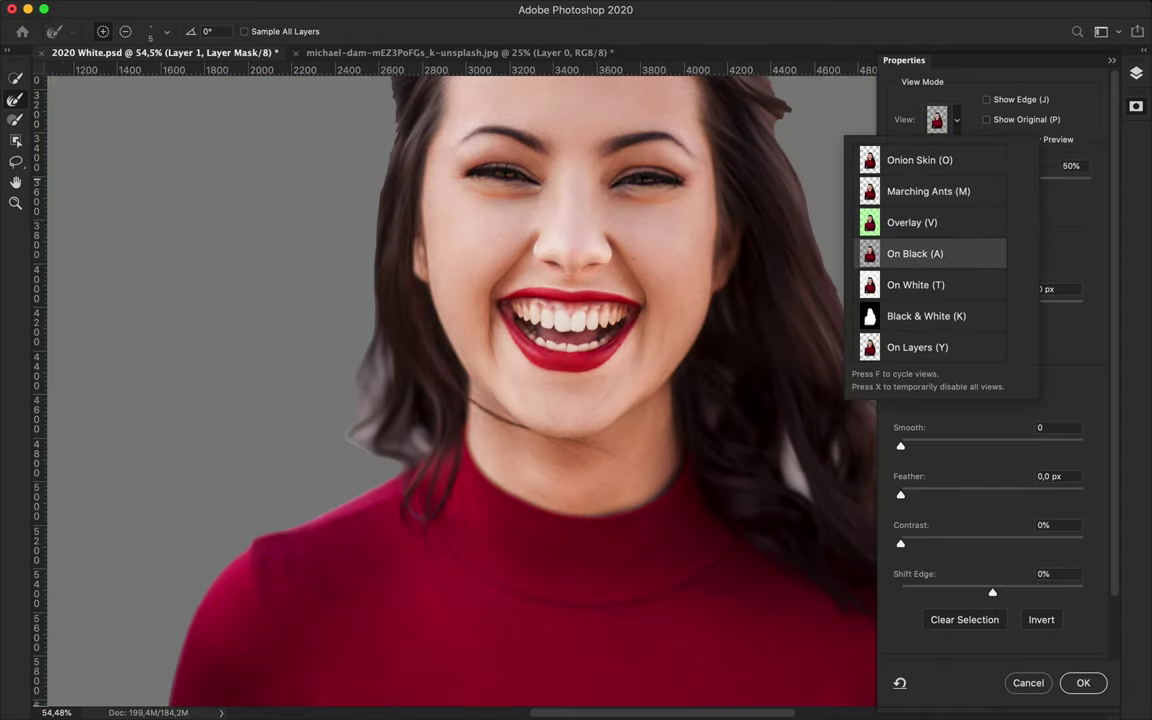
click(915, 253)
click(17, 101)
click(147, 40)
drag(80, 60, 101, 66)
click(375, 179)
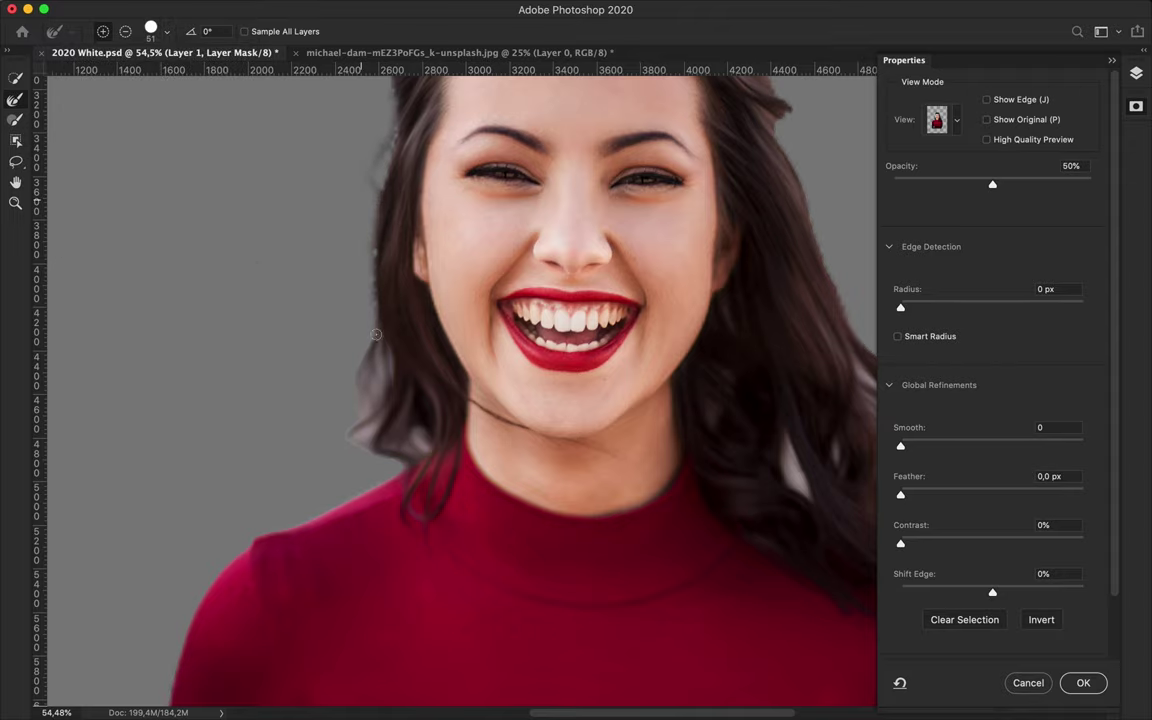
click(945, 120)
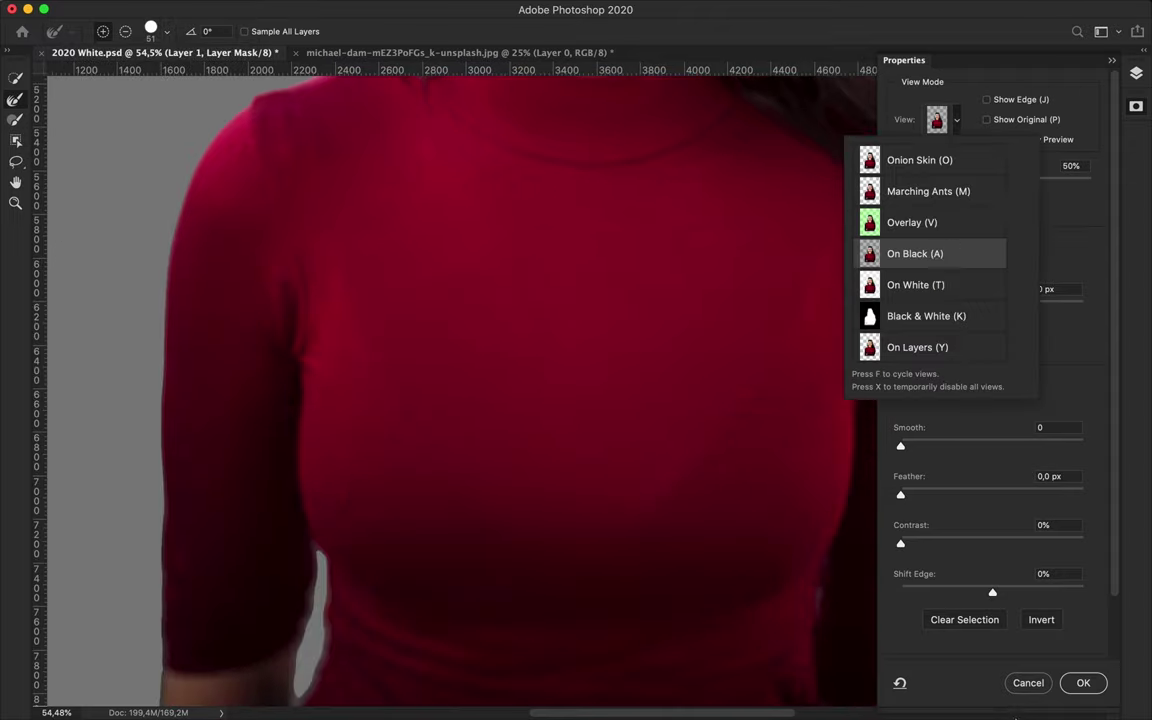
key(Return)
- Duplicate Layer 1, reopen Select and Mask on its mask, and set the Refine Edge Brush to 82
drag(1035, 181, 1000, 230)
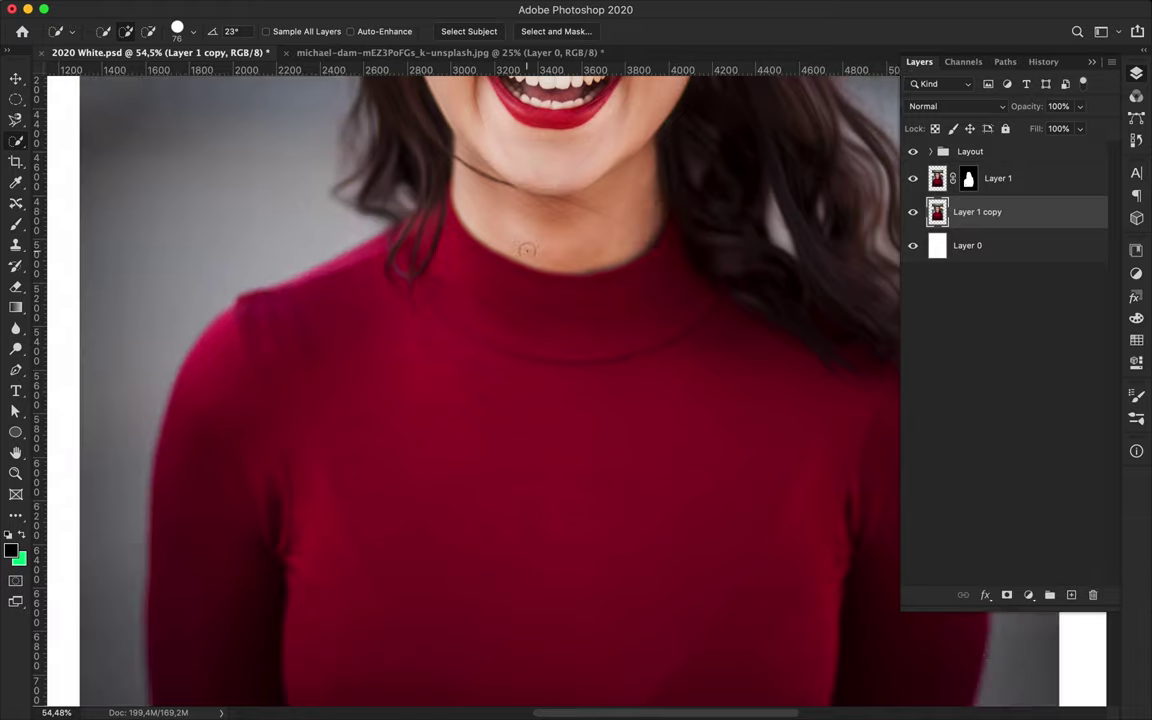
click(968, 178)
scroll(500, 400, up, 4)
click(556, 32)
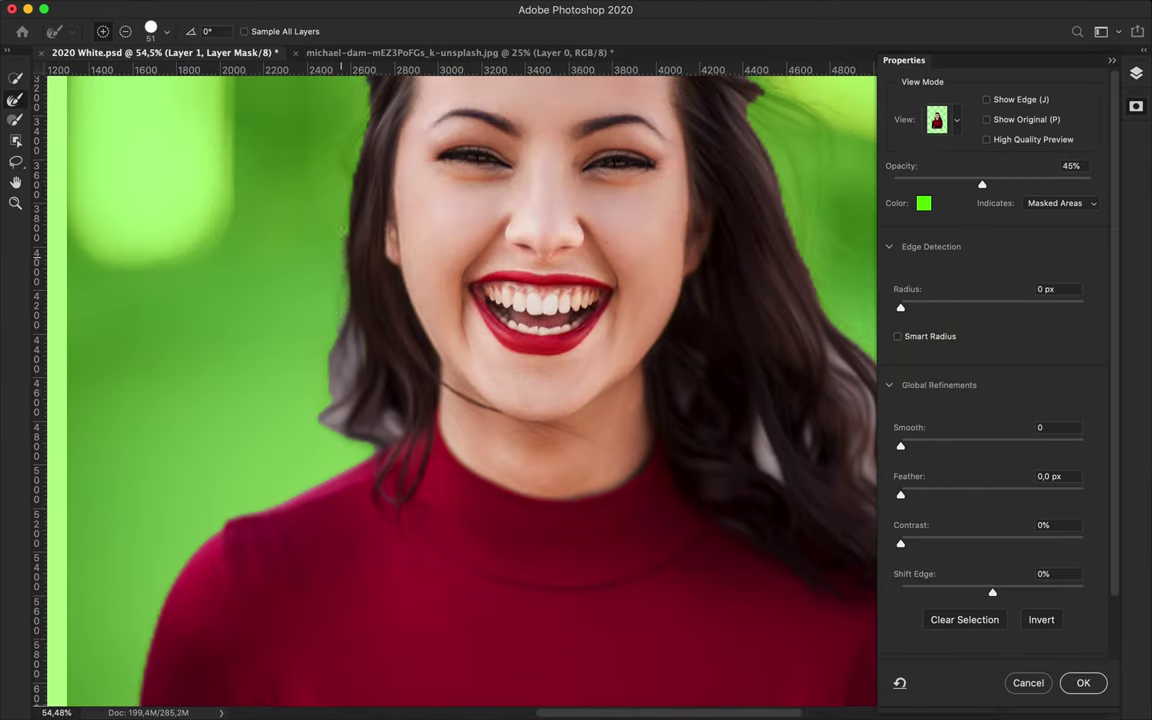
scroll(362, 110, up, 3)
click(166, 31)
drag(116, 69, 130, 69)
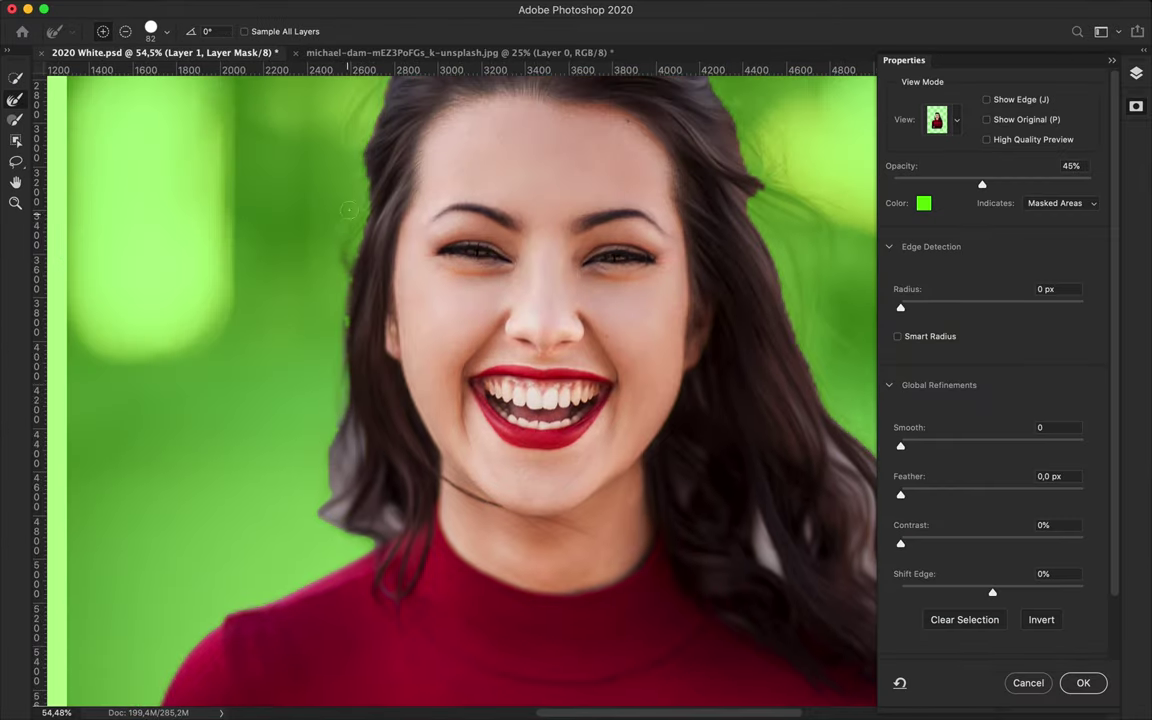
- Refine the hair strands across the top, upper left and down the right edge of the head
scroll(339, 258, up, 3)
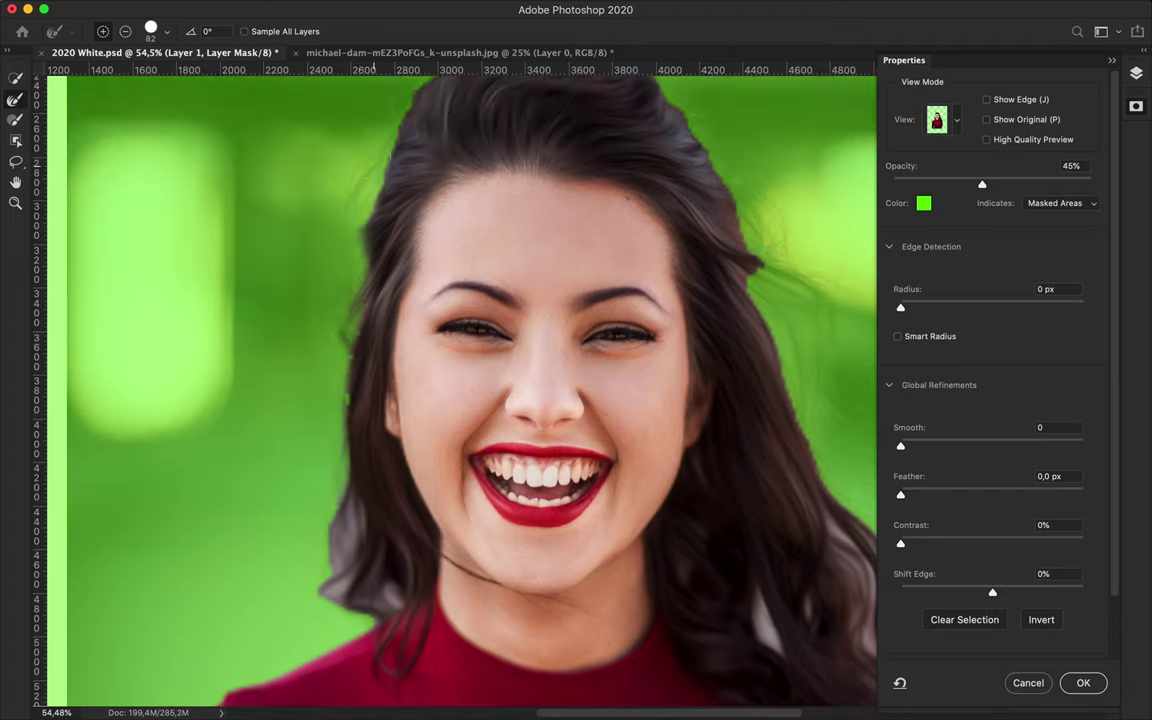
scroll(373, 175, up, 3)
drag(485, 135, 375, 185)
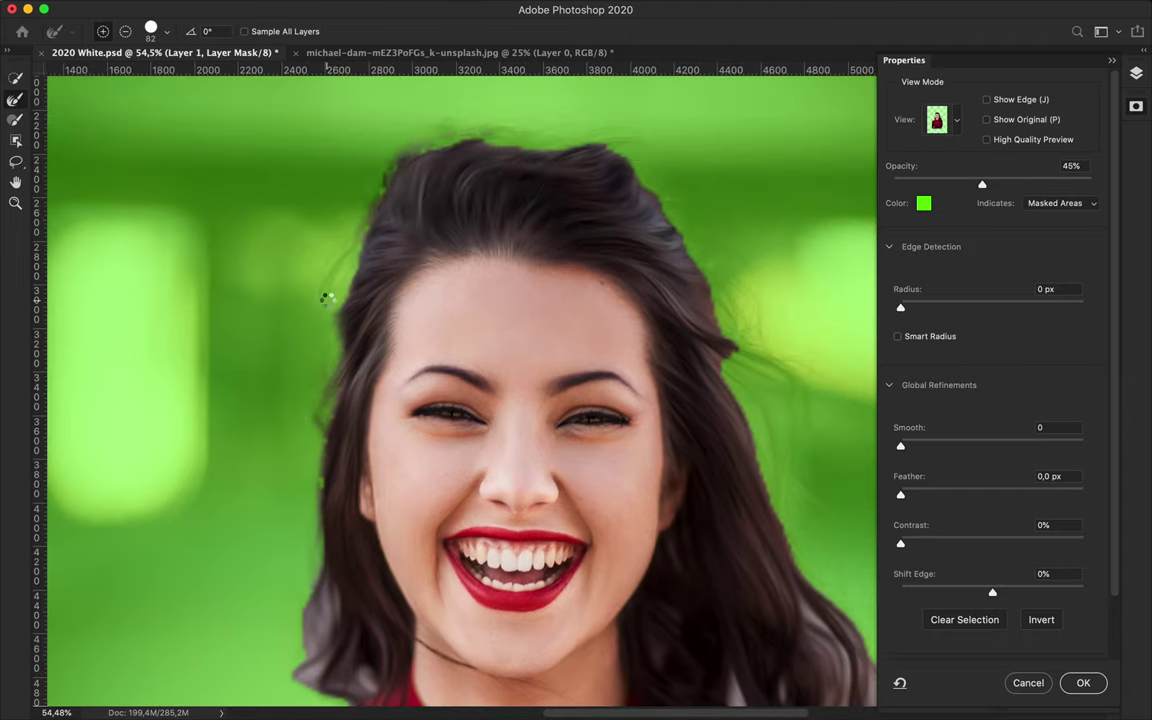
drag(620, 185, 700, 280)
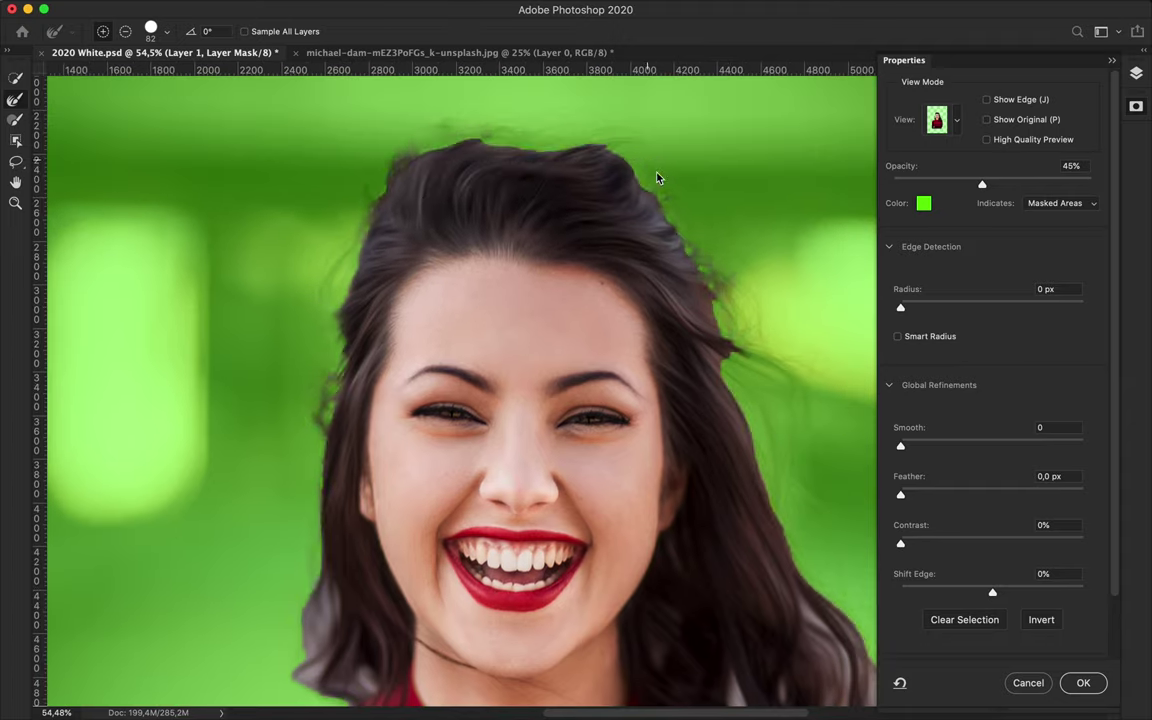
mouse_move(395, 127)
mouse_down()
mouse_move(480, 120)
mouse_move(513, 131)
mouse_up()
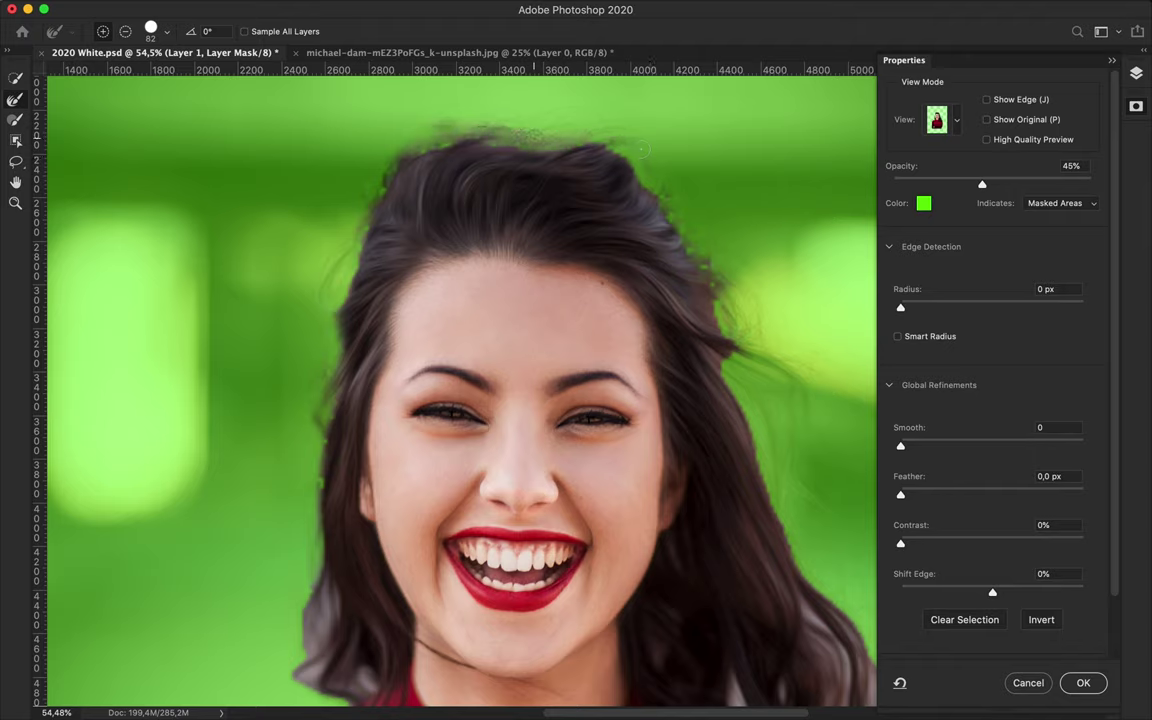
drag(617, 120, 644, 272)
mouse_move(747, 262)
mouse_down()
mouse_move(733, 290)
mouse_move(785, 330)
mouse_up()
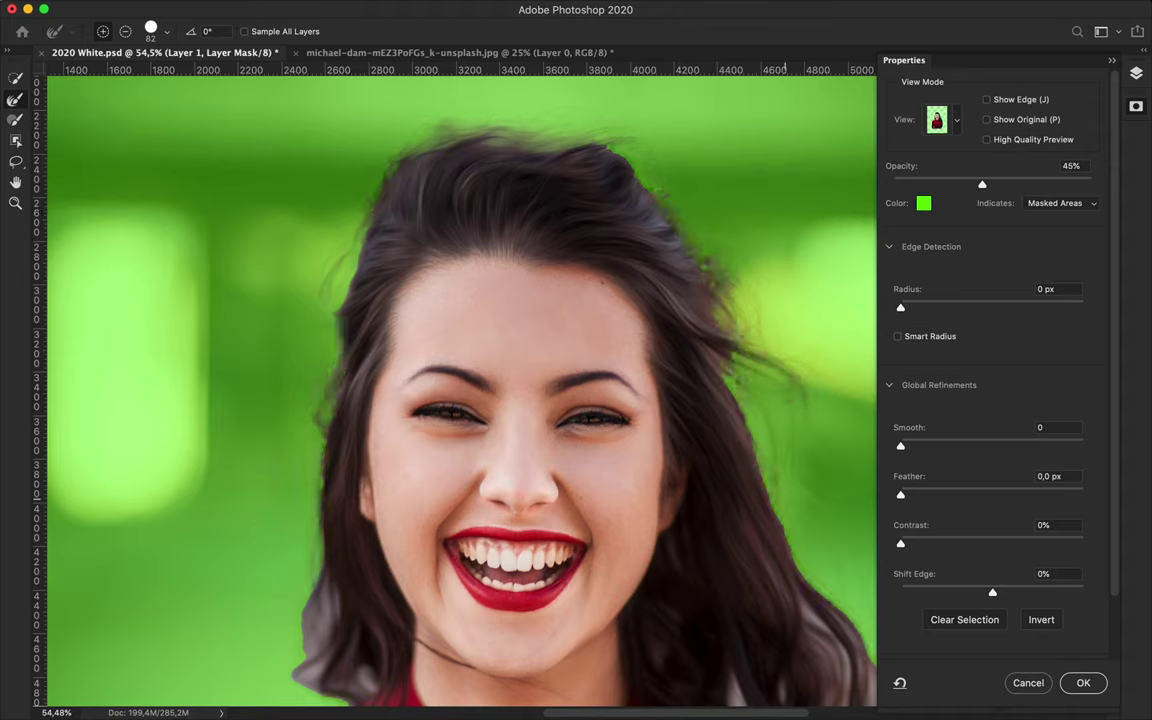
drag(781, 468, 751, 398)
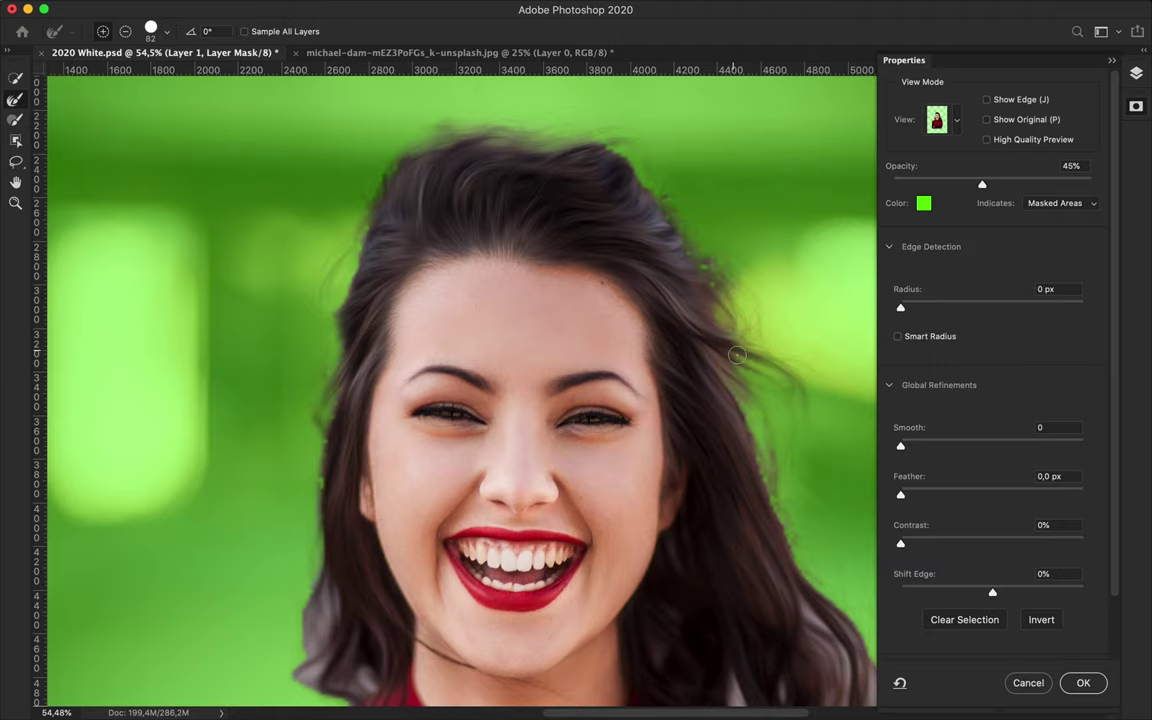
scroll(675, 311, down, 5)
scroll(675, 311, right, 3)
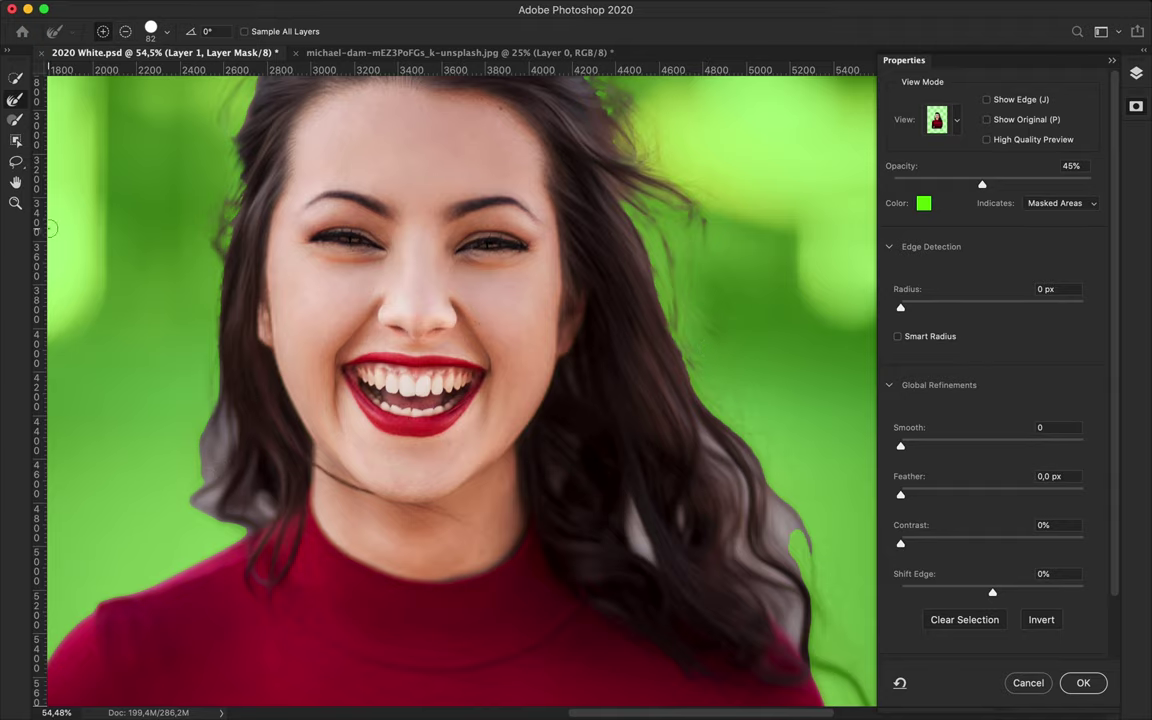
- Brush the loose hair strands on the right side with the Refine Edge Brush
key(w)
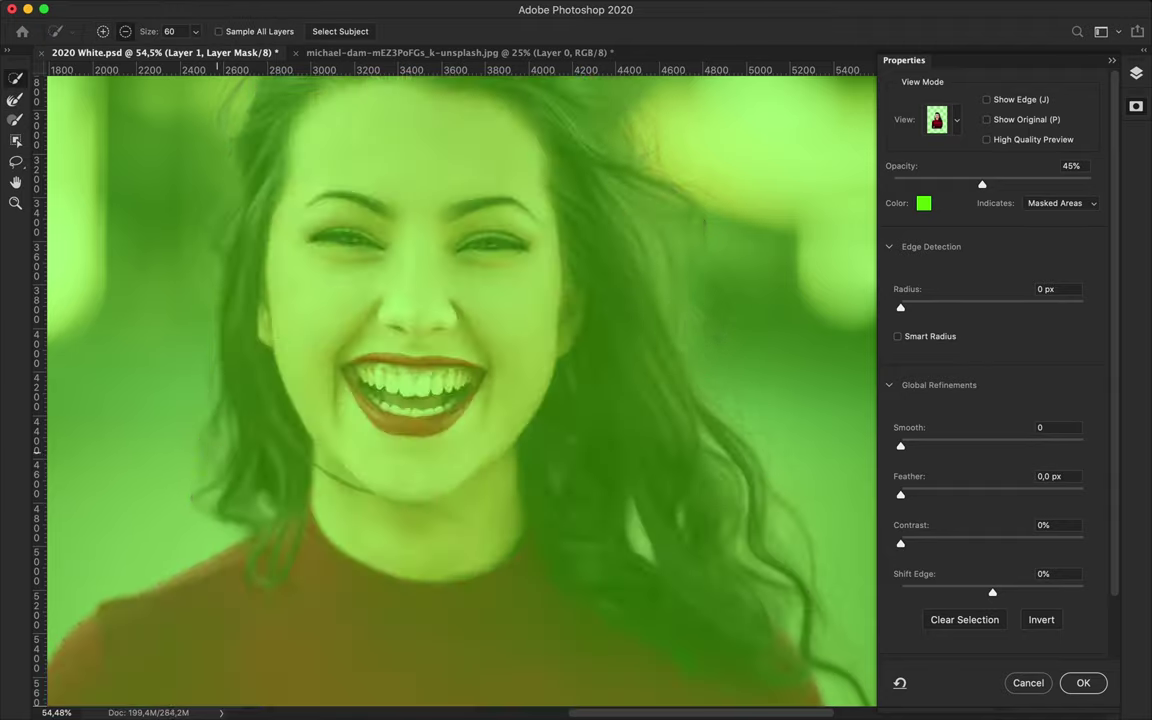
scroll(597, 378, down, 5)
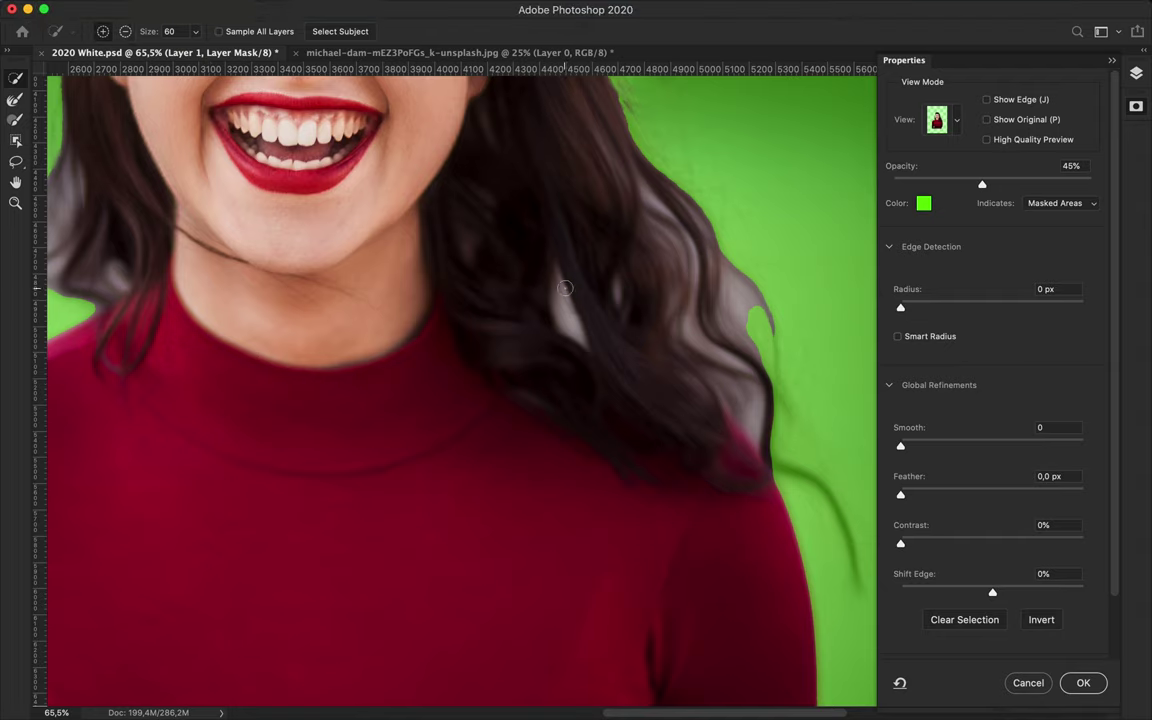
click(15, 99)
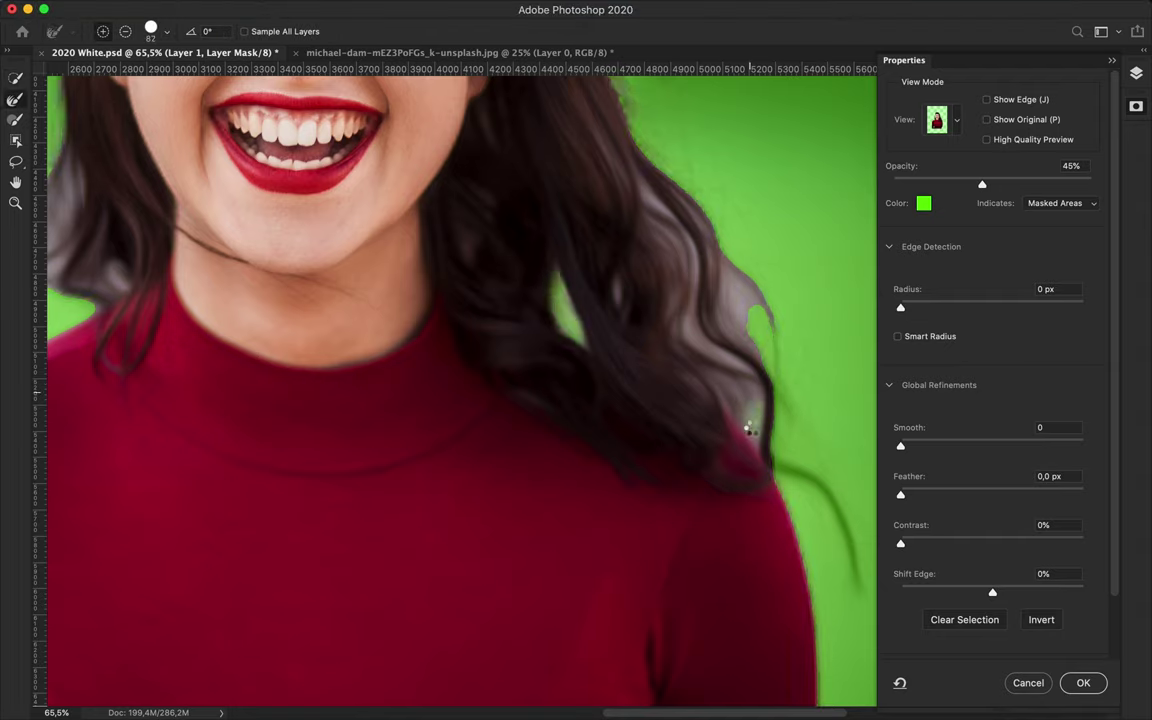
drag(745, 367, 645, 188)
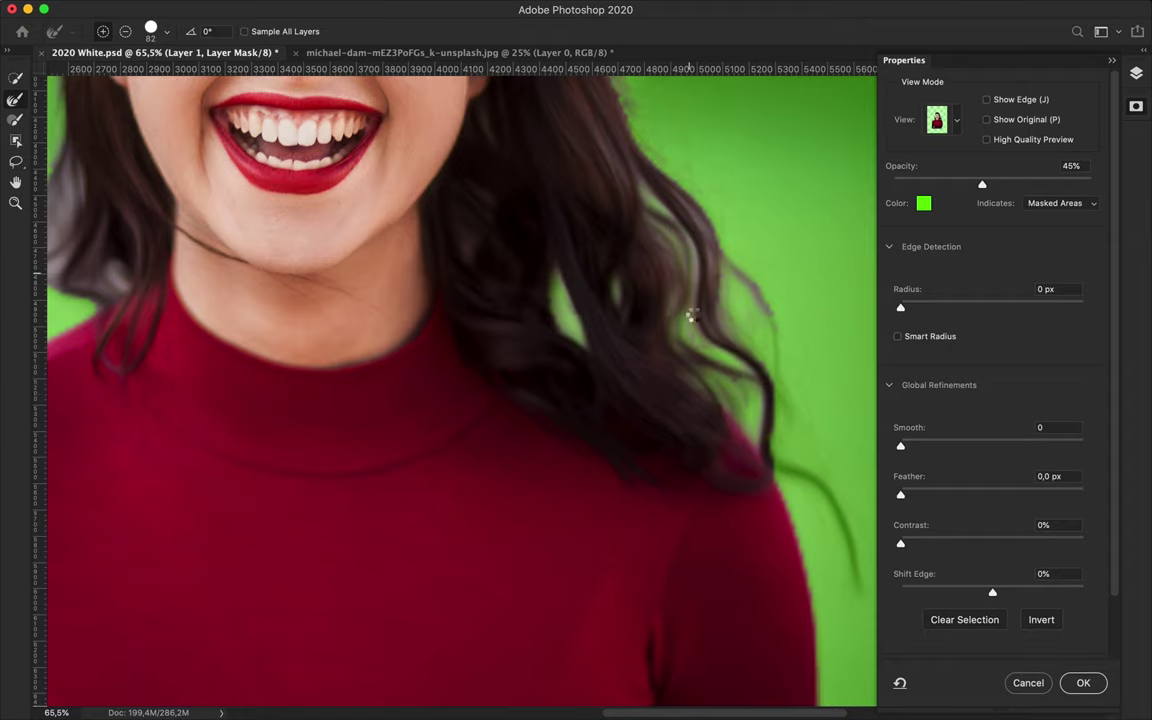
scroll(693, 315, left, 1)
scroll(666, 218, left, 3)
scroll(500, 290, left, 10)
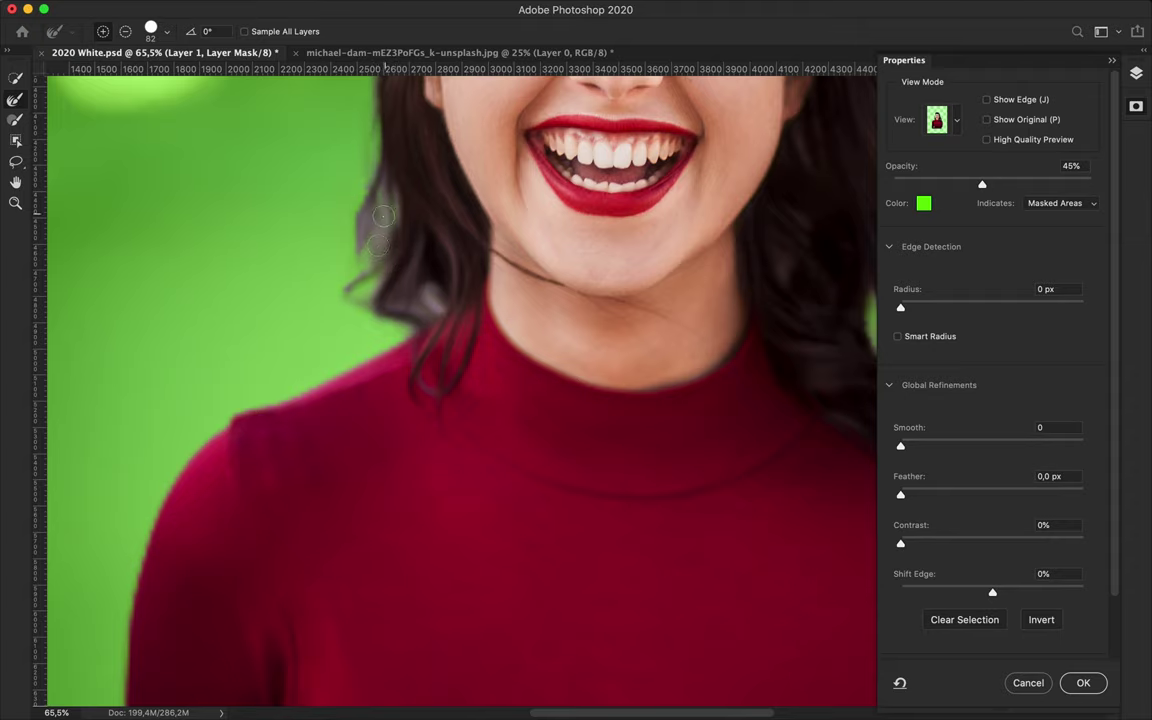
click(150, 31)
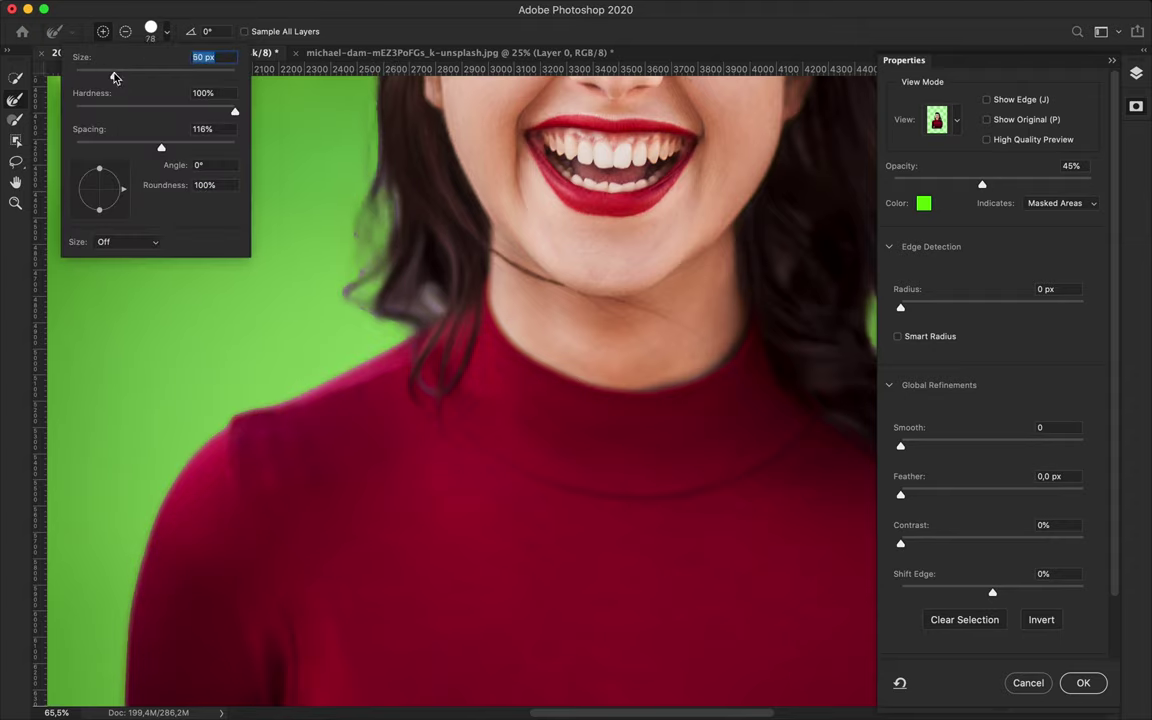
- Shrink the brush to 30 and, subtracting with Alt, clean the hair edge beside the neck and upper left
drag(113, 77, 98, 72)
scroll(430, 285, up, 3)
key(alt)
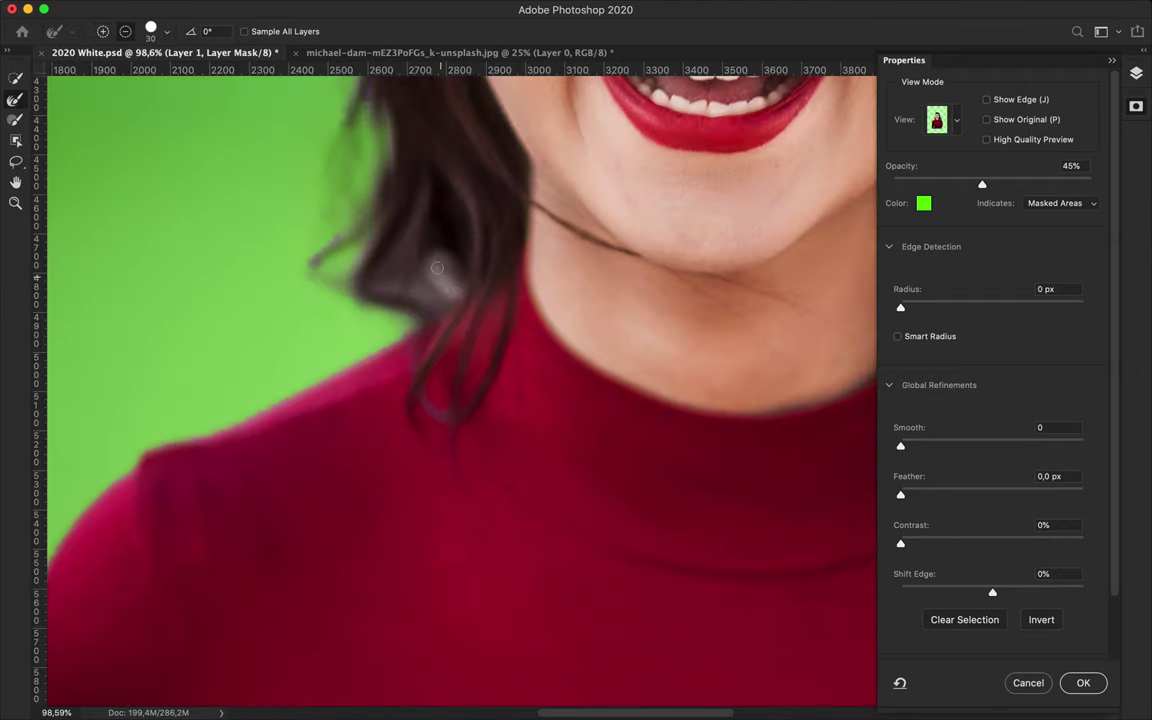
drag(432, 262, 445, 282)
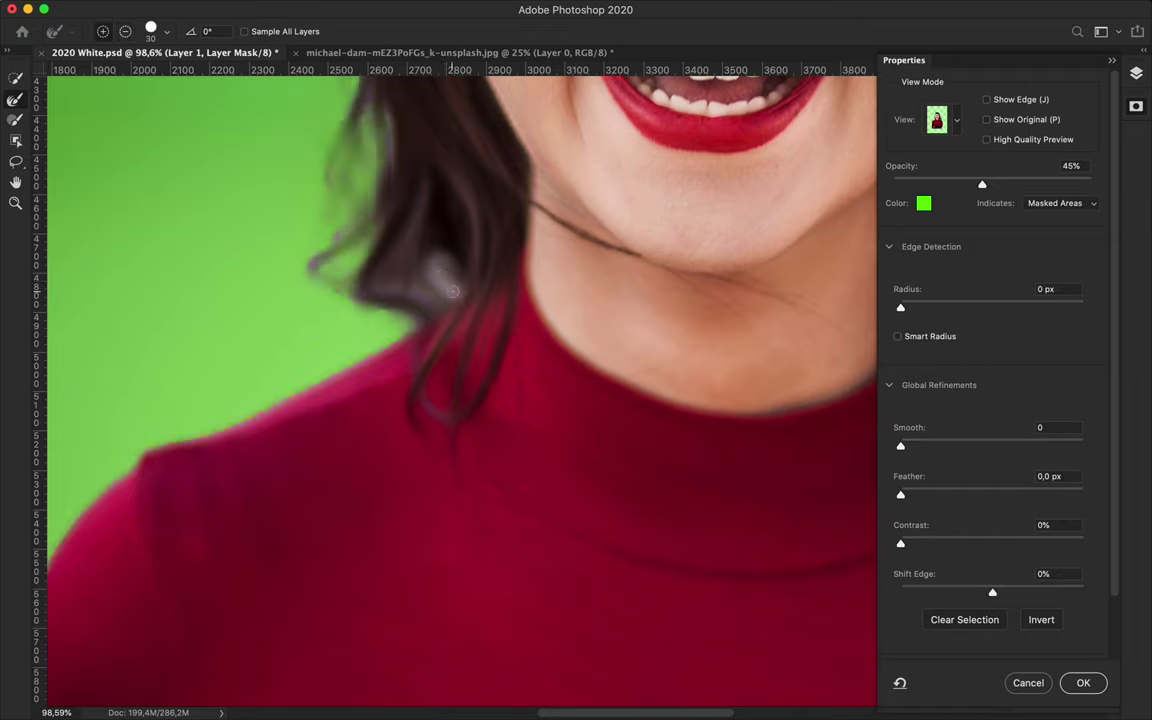
mouse_move(330, 100)
mouse_down()
mouse_move(352, 244)
mouse_move(352, 155)
mouse_up()
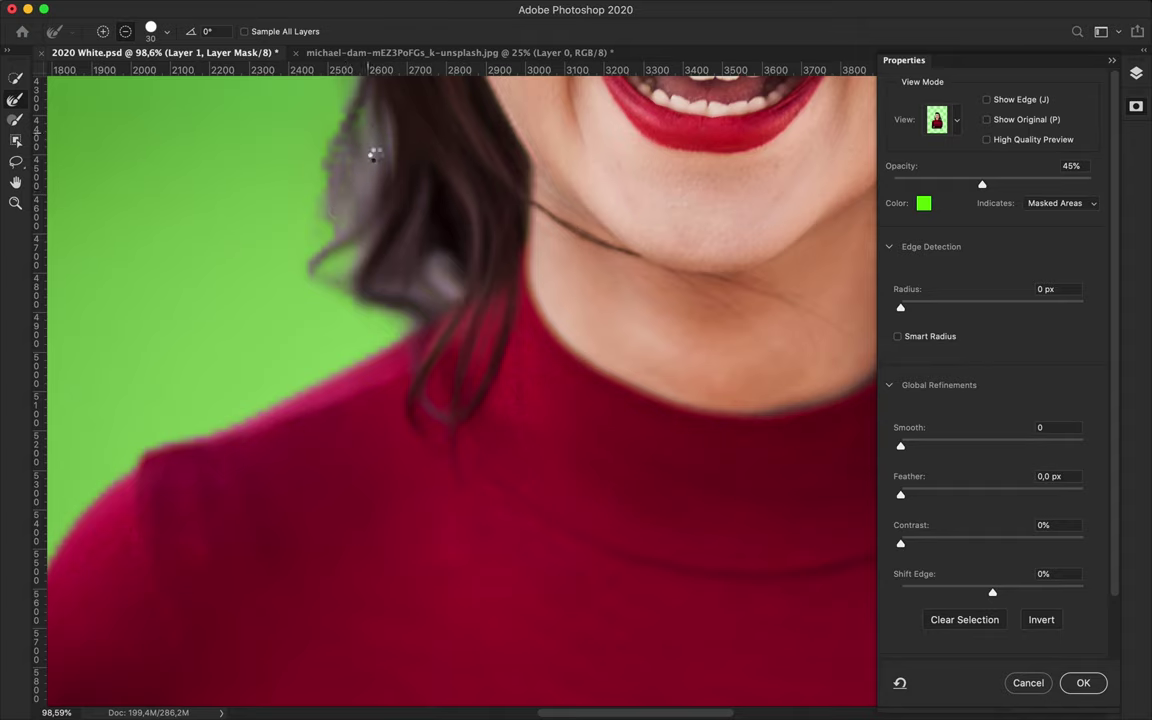
- Refine the hair edge beside the chin and preview the mask in Black & White
scroll(453, 292, down, 2)
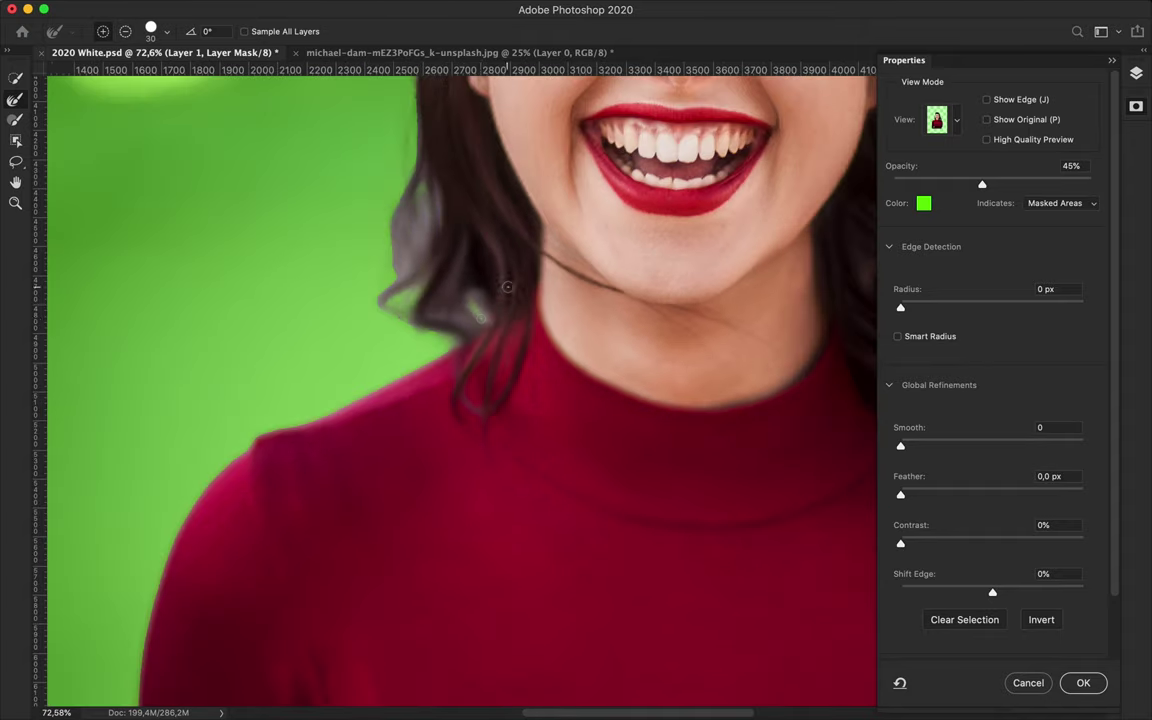
drag(497, 327, 426, 221)
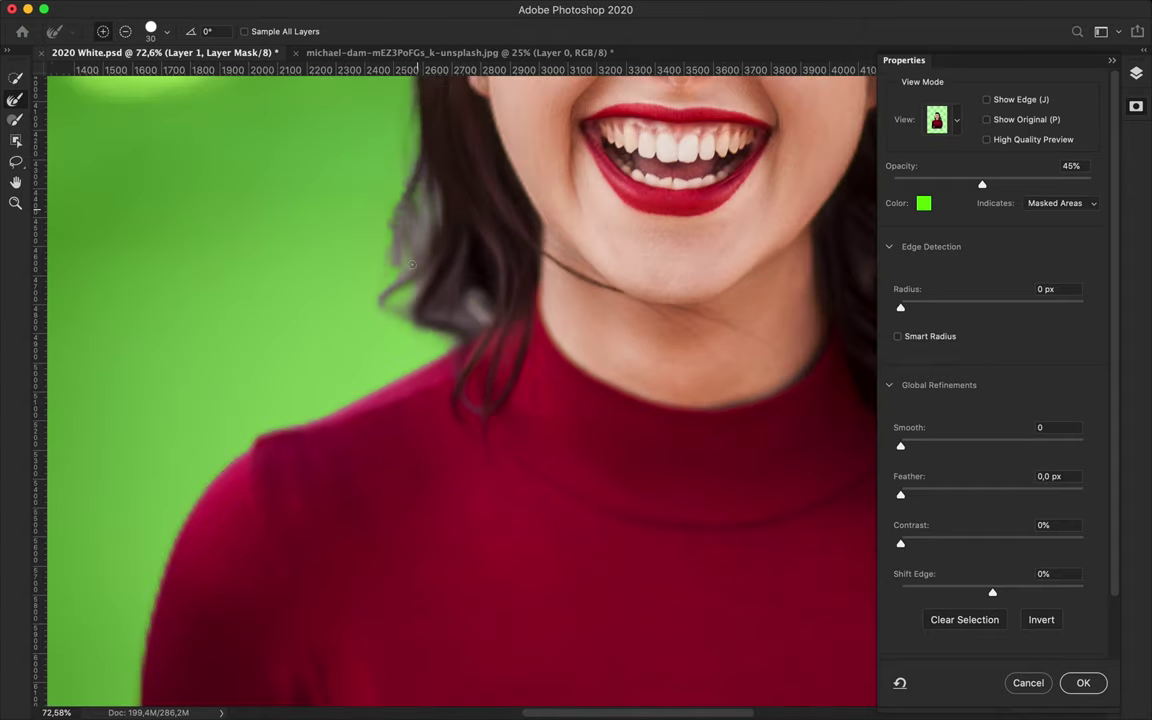
scroll(467, 264, up, 3)
scroll(450, 220, up, 2)
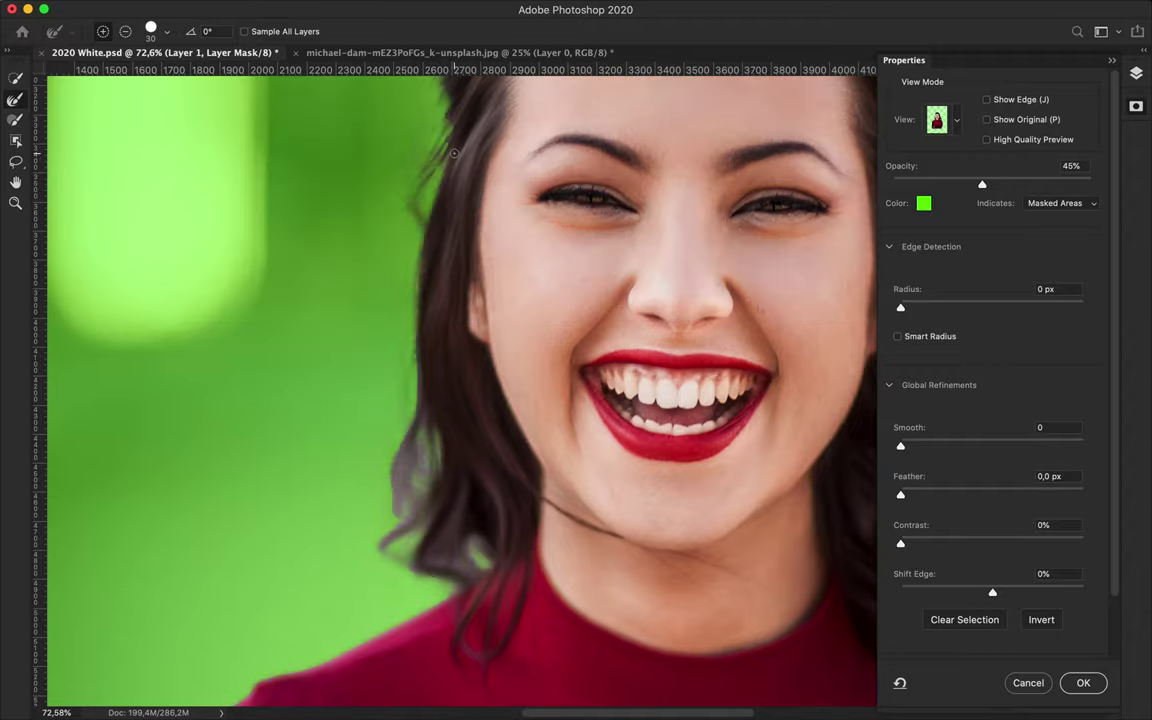
scroll(404, 387, up, 4)
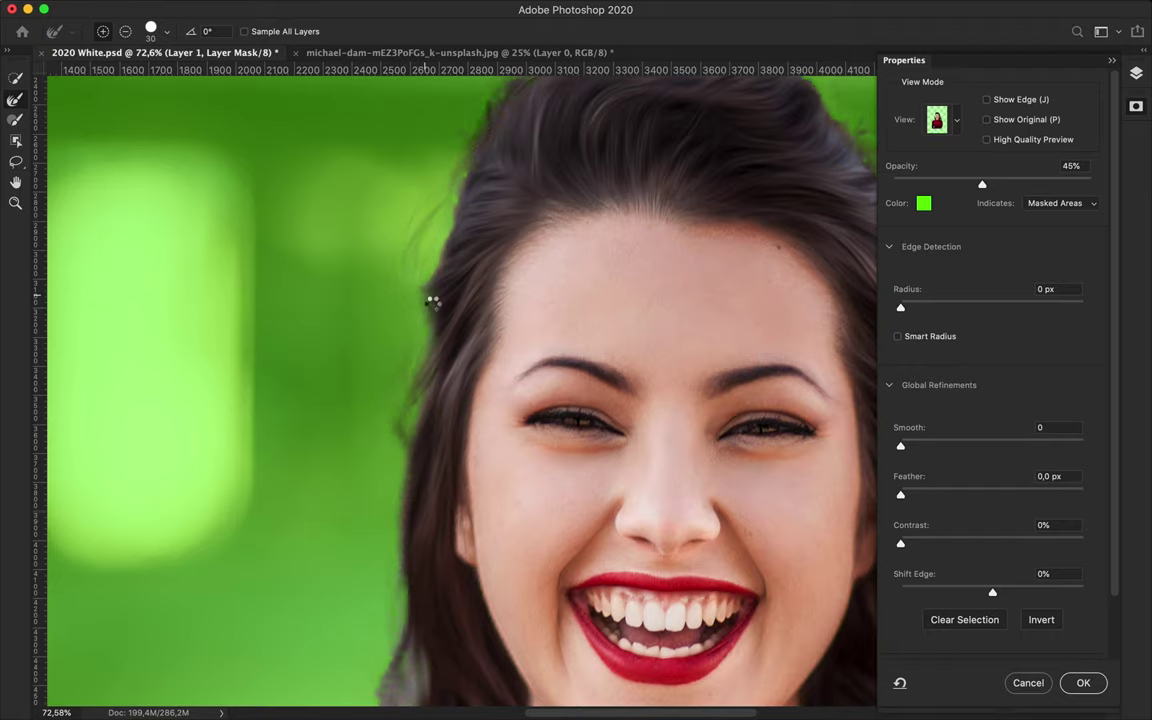
scroll(400, 300, up, 3)
scroll(400, 300, right, 2)
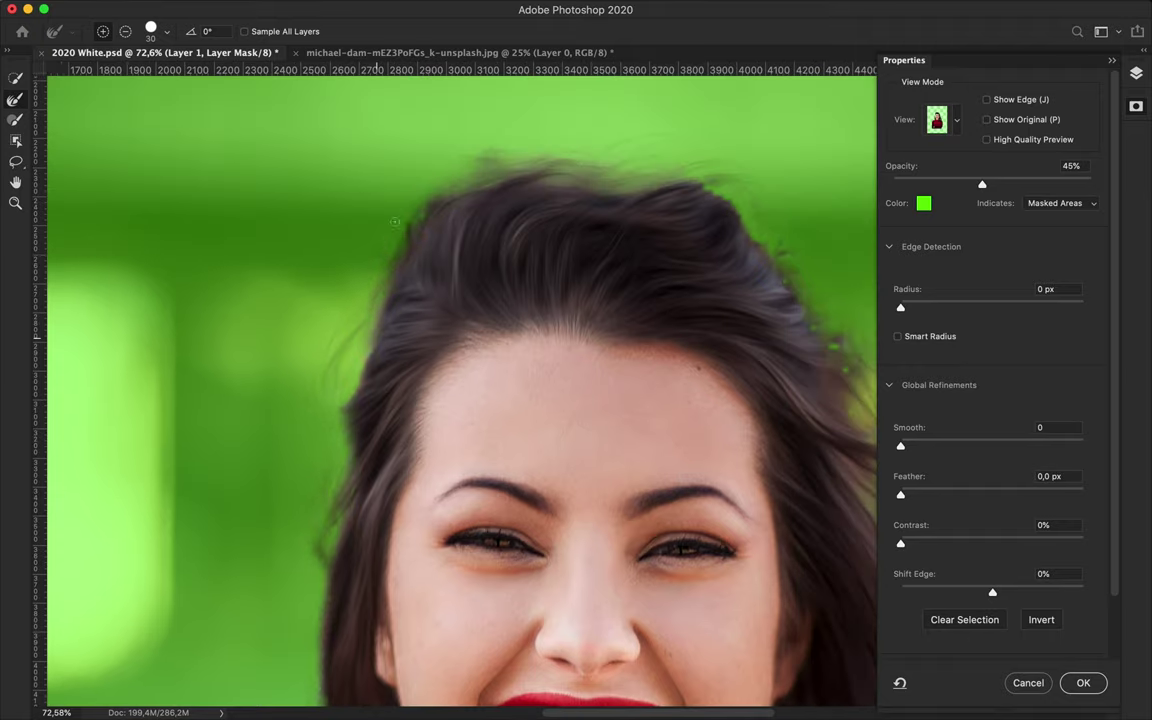
click(956, 120)
click(925, 316)
- Clean dark specks from the right hair edge and enlarge the brush to 53 px
drag(694, 229, 778, 345)
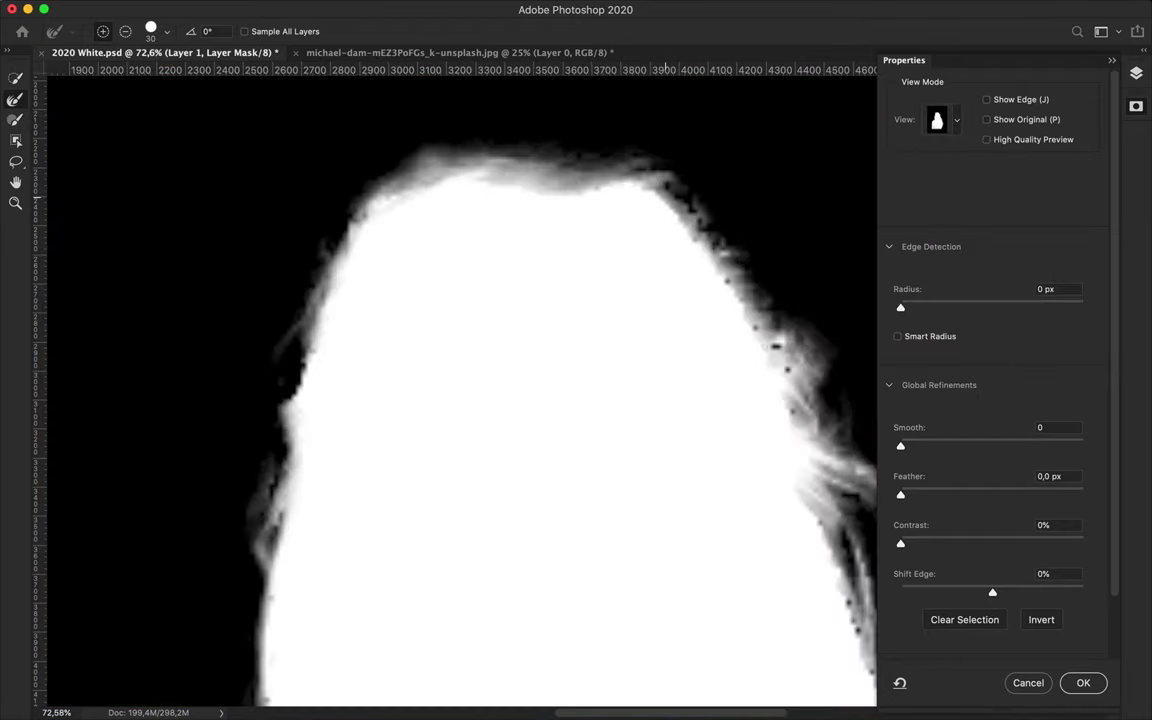
click(166, 31)
drag(97, 77, 108, 77)
key(Return)
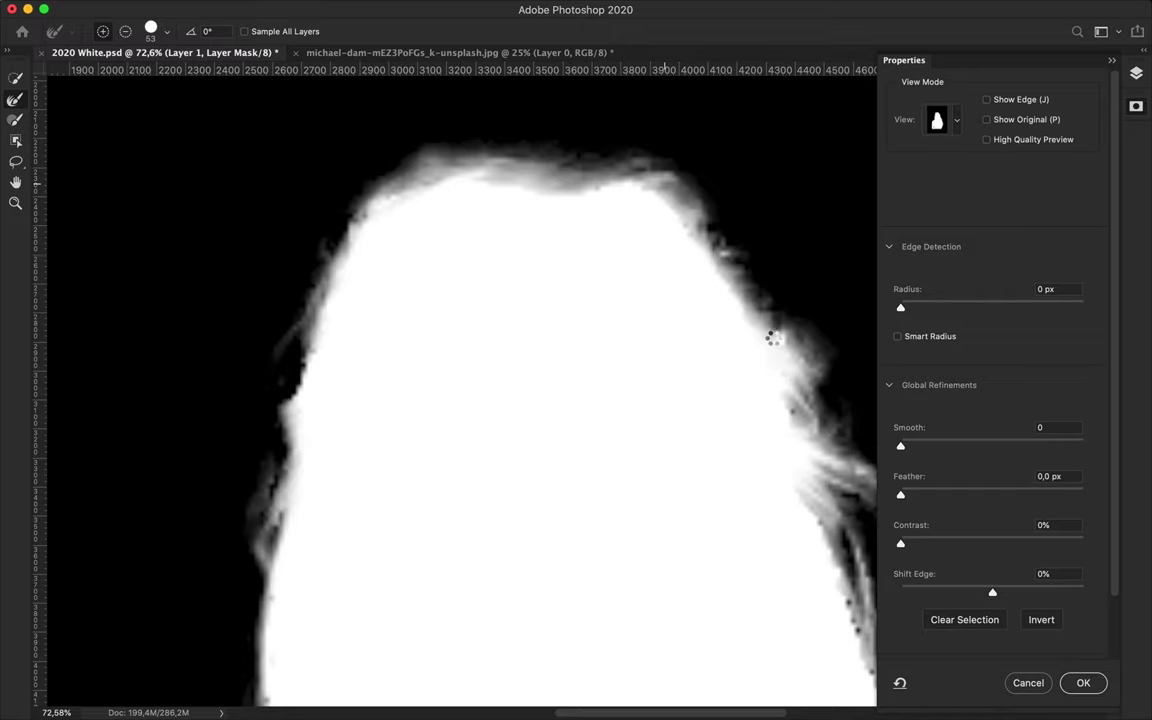
scroll(773, 340, down, 3)
scroll(780, 430, right, 2)
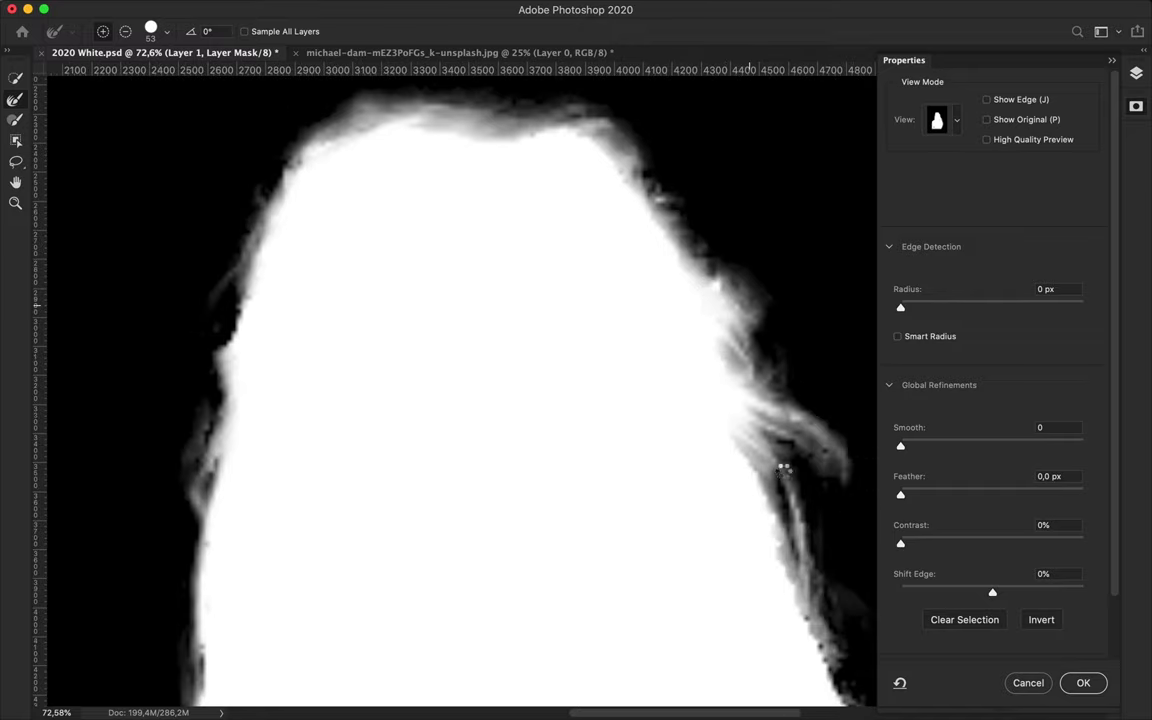
scroll(782, 471, down, 2)
scroll(782, 471, right, 1)
- Cycle the preview back to the green Overlay and refine the right hair edge
key(a)
key(m)
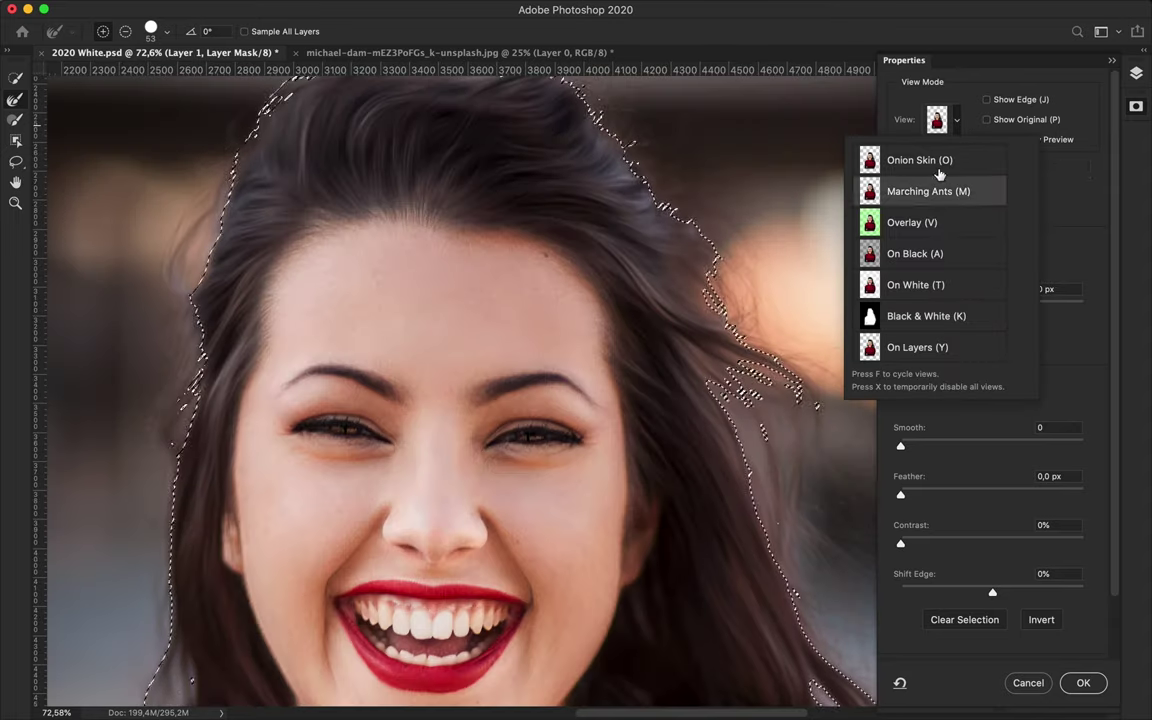
key(v)
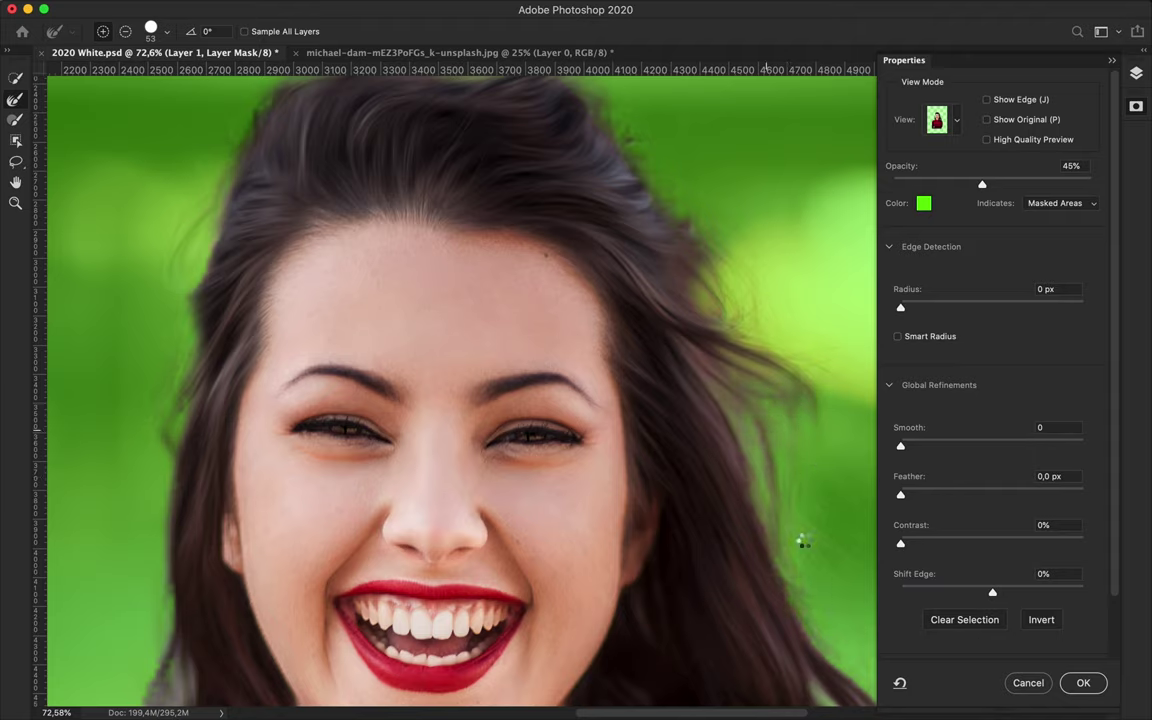
scroll(805, 540, right, 3)
scroll(805, 540, down, 2)
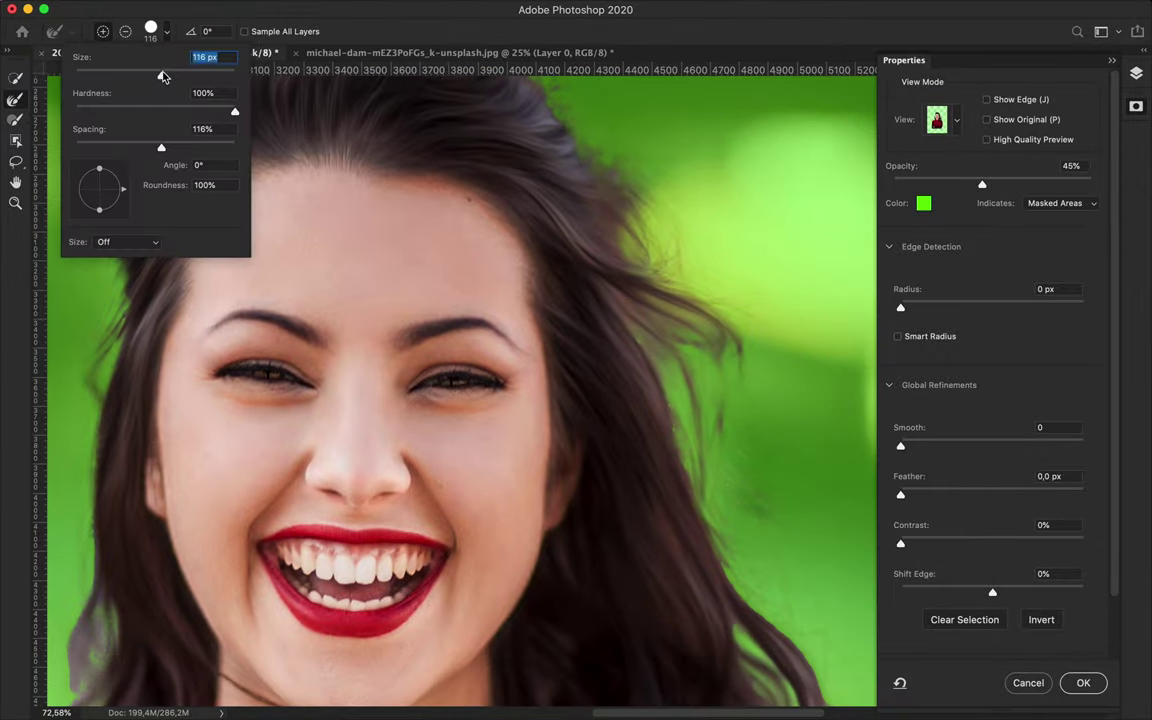
drag(693, 355, 678, 425)
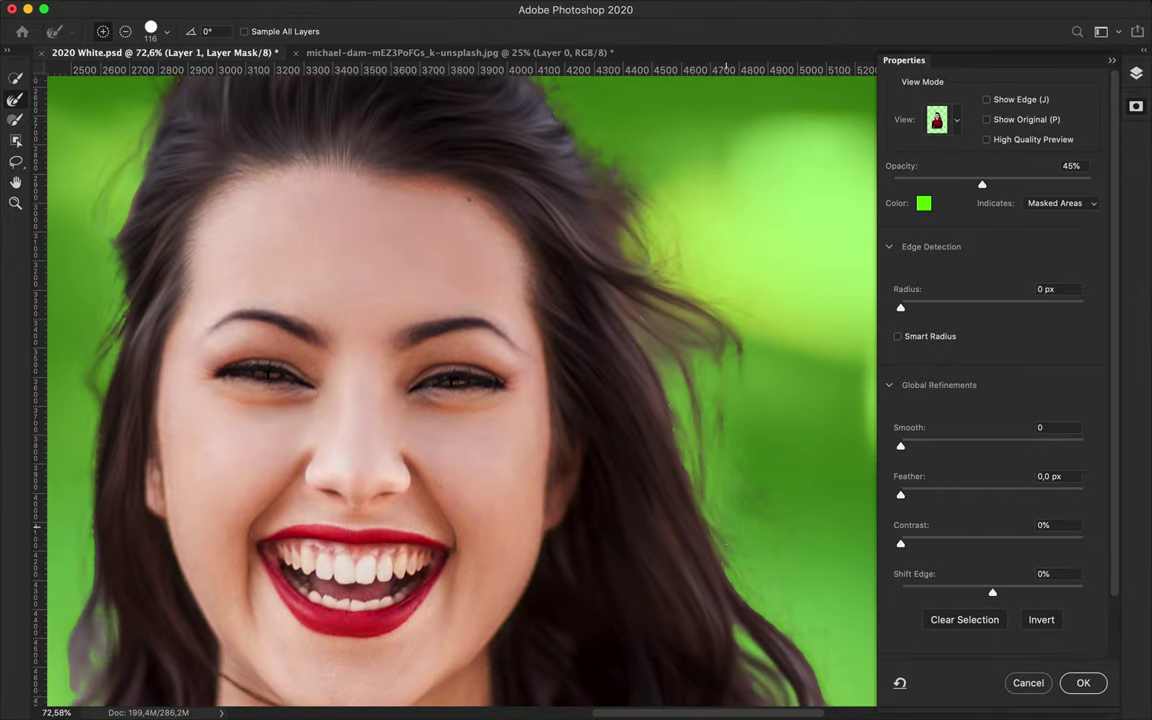
- Refine the hair edge lower down and beside the left cheek
scroll(612, 442, down, 1)
scroll(612, 442, left, 5)
scroll(612, 442, down, 3)
drag(403, 460, 458, 545)
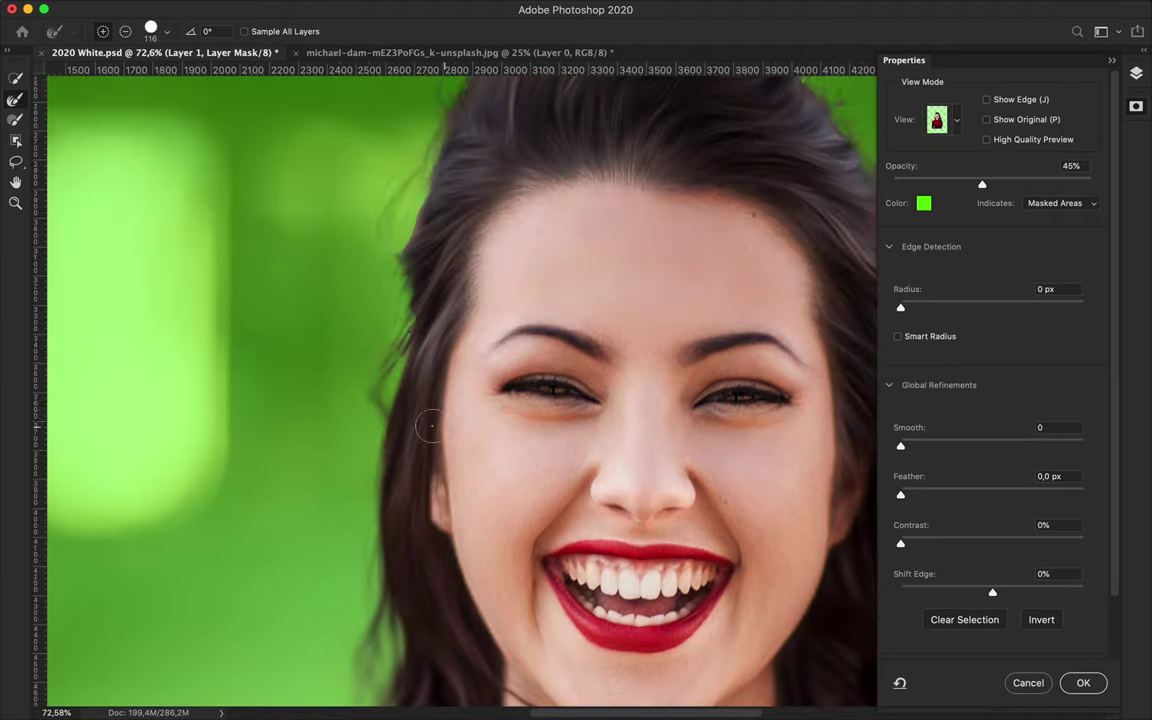
scroll(381, 480, up, 4)
mouse_move(380, 322)
mouse_down()
mouse_move(375, 360)
mouse_move(395, 275)
mouse_up()
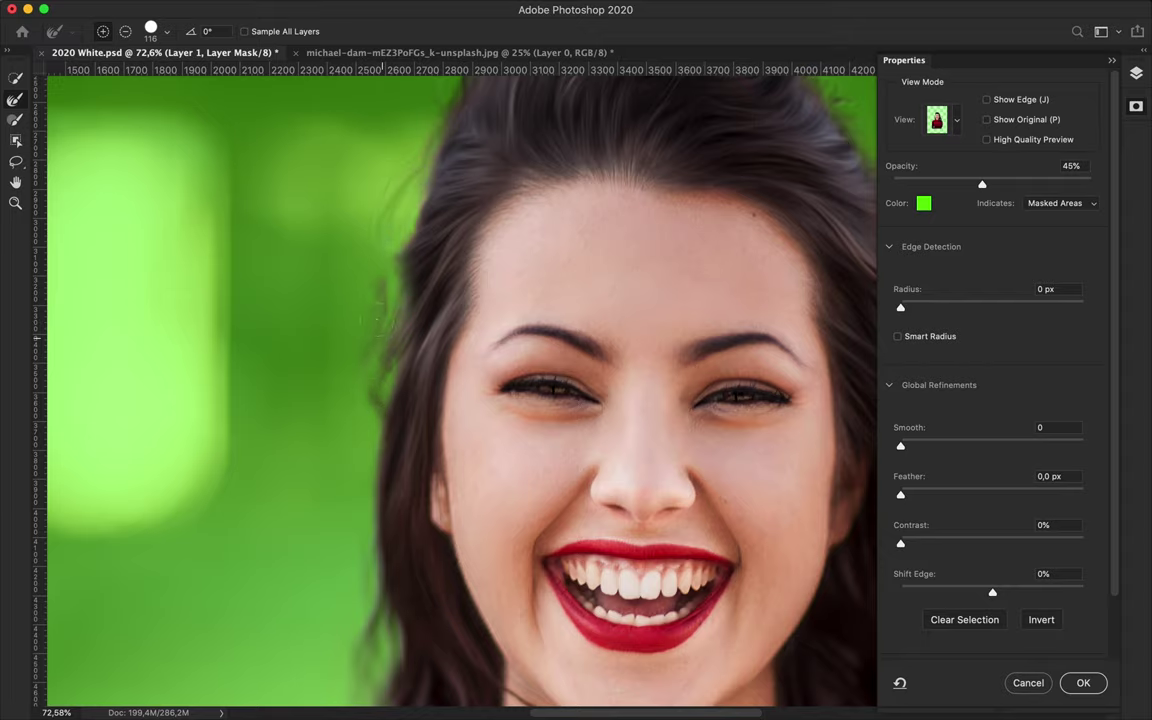
- Check the mask in Black & White preview and reopen the view modes list
scroll(400, 362, up, 2)
scroll(400, 362, right, 5)
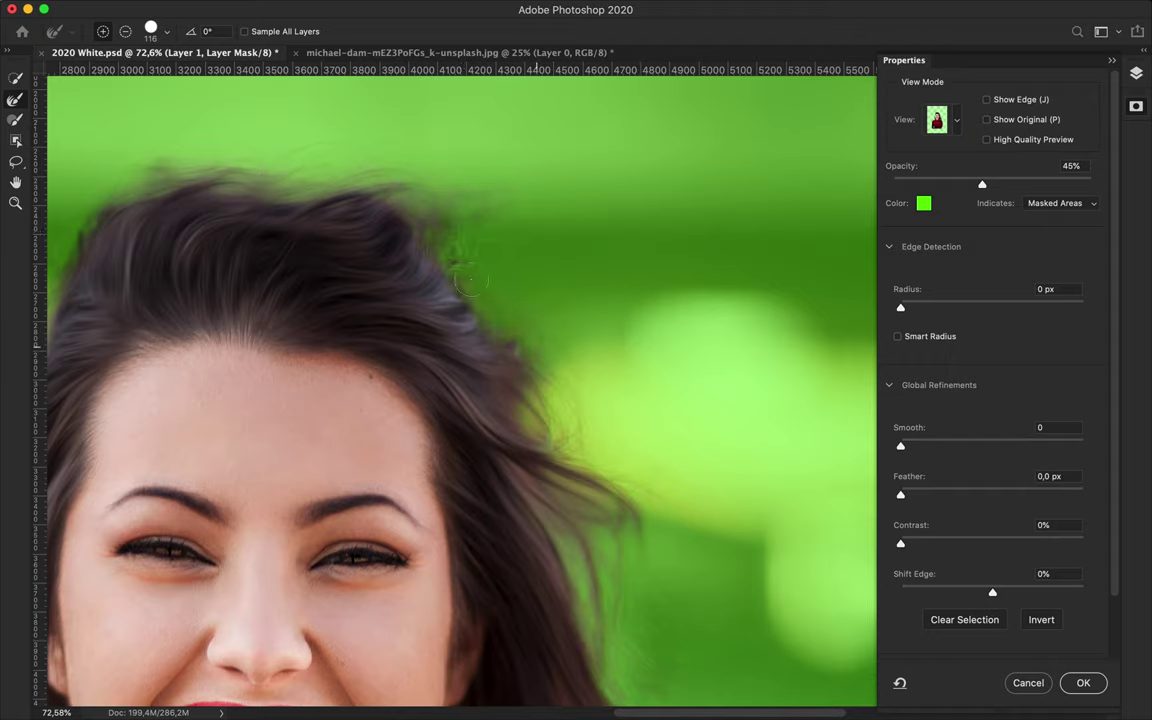
click(945, 120)
click(913, 311)
scroll(507, 283, left, 2)
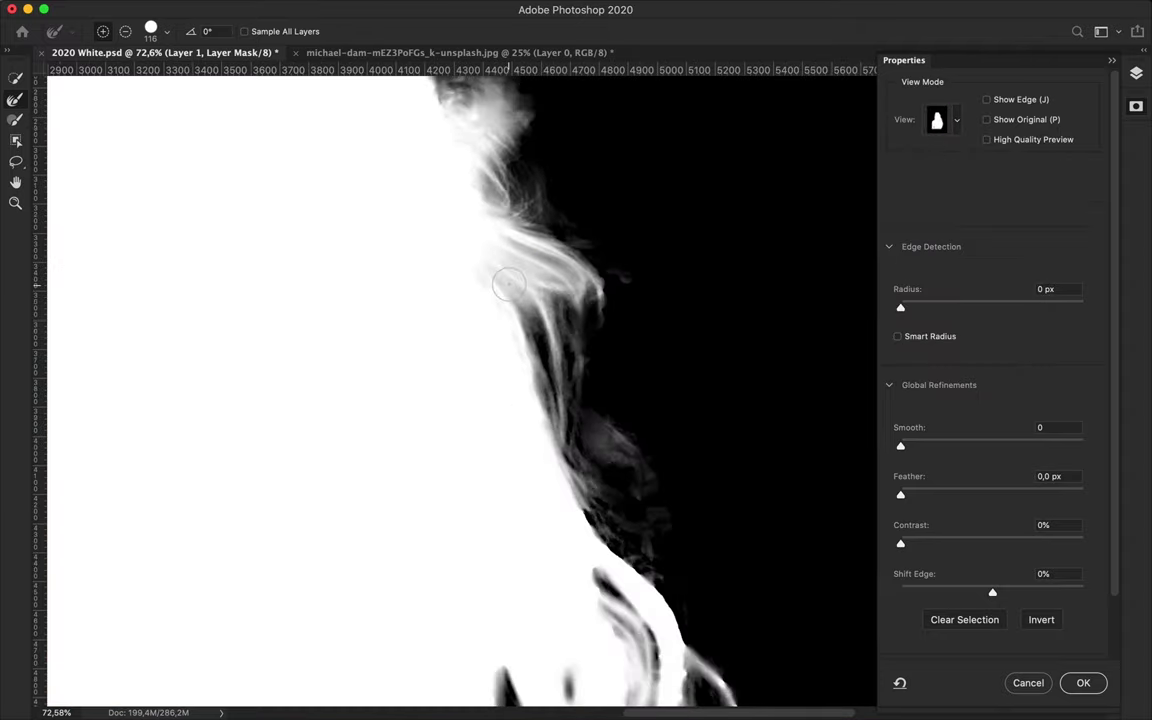
click(940, 120)
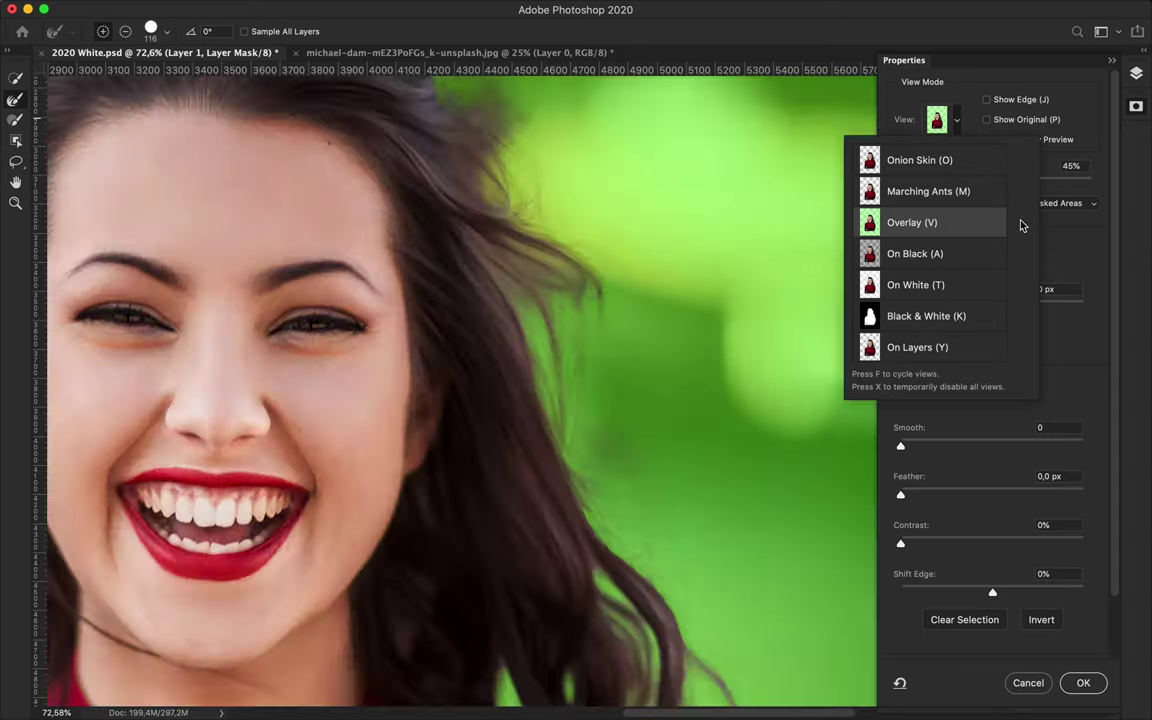
- Return to Overlay view and set the overlay opacity to 58%
click(1021, 225)
drag(980, 184, 1064, 184)
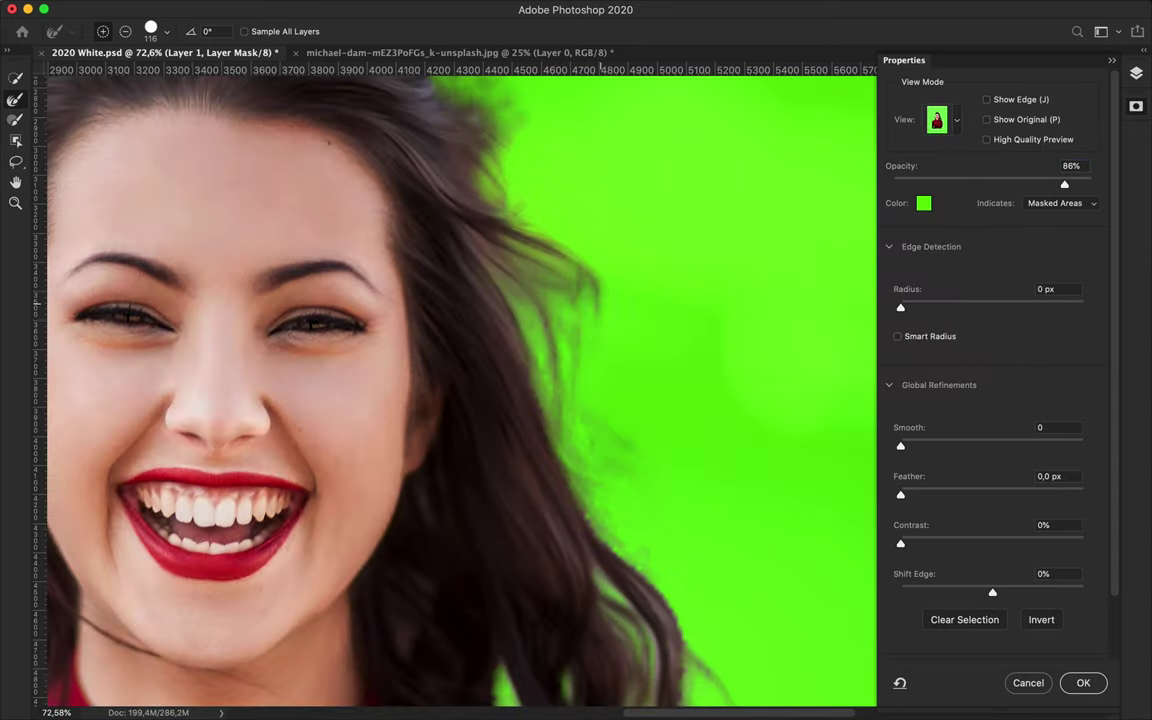
mouse_move(1064, 184)
mouse_down()
mouse_move(962, 184)
mouse_move(1008, 184)
mouse_up()
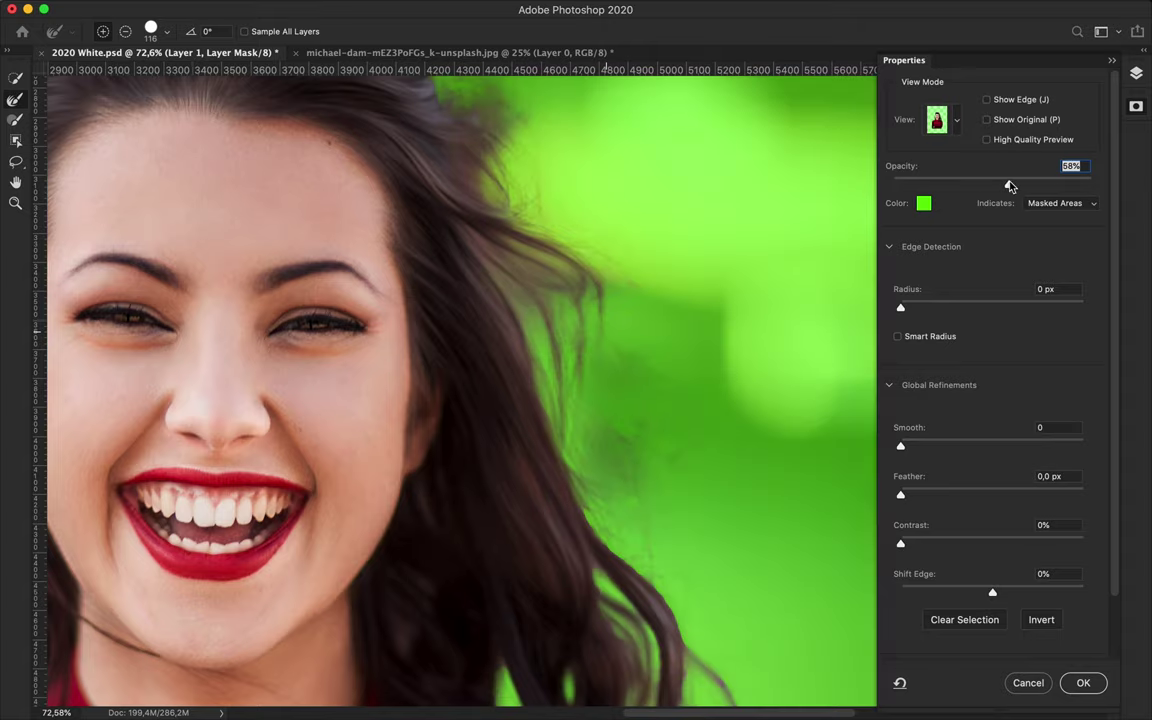
scroll(643, 504, down, 5)
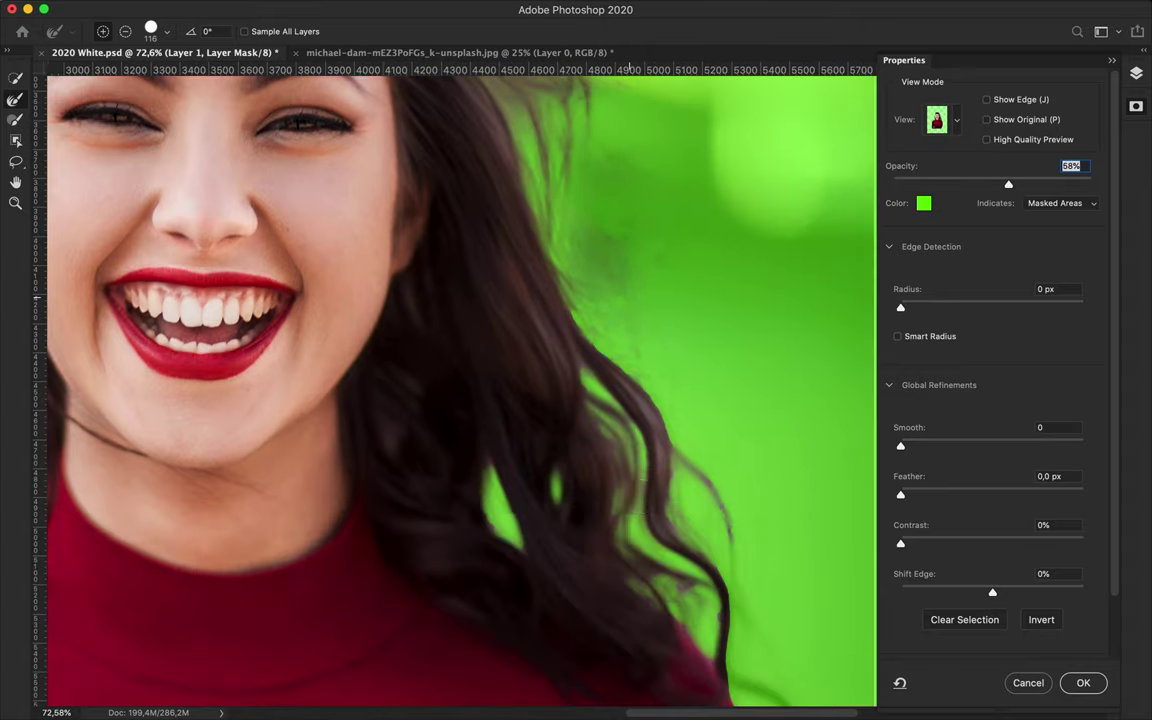
scroll(650, 500, down, 2)
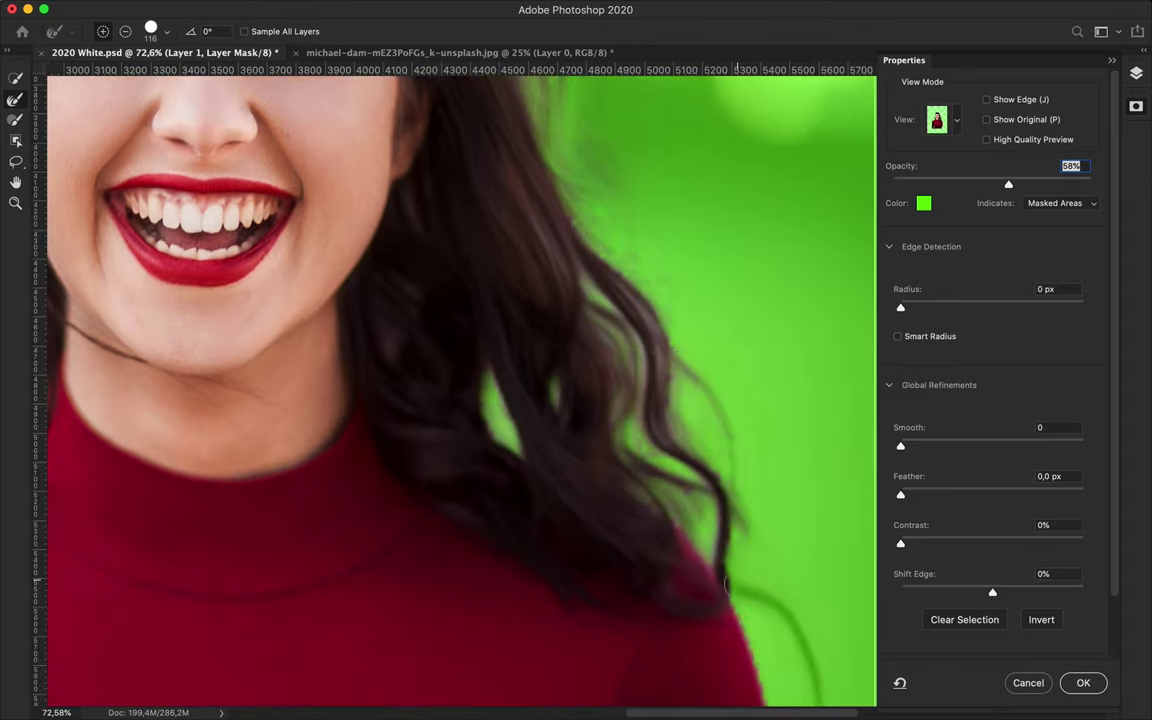
scroll(760, 470, down, 2)
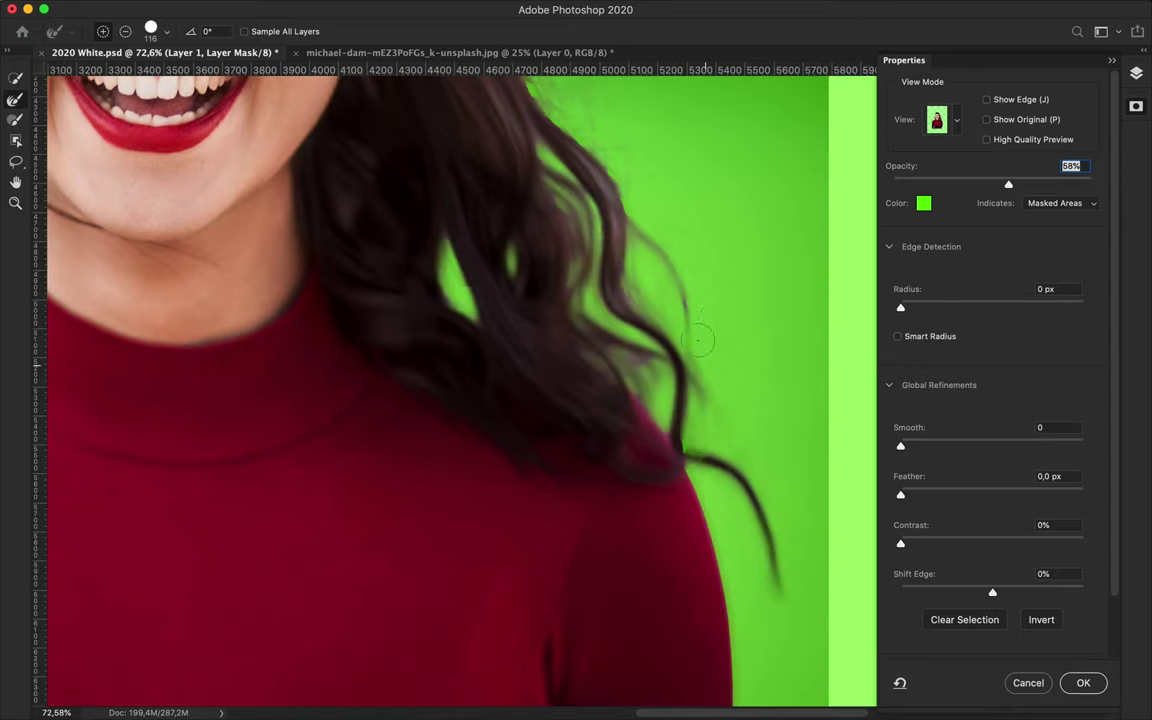
scroll(753, 415, up, 3)
scroll(690, 435, up, 3)
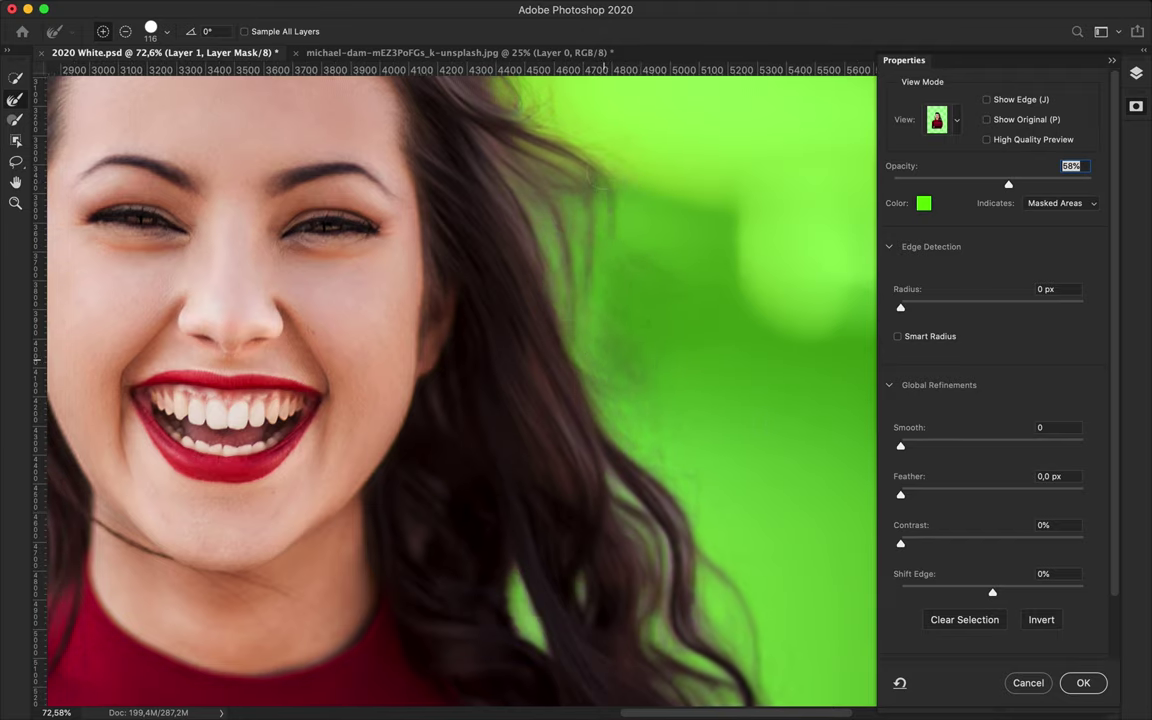
- Cycle through the preview modes, checking Black & White, then return to Overlay
click(940, 119)
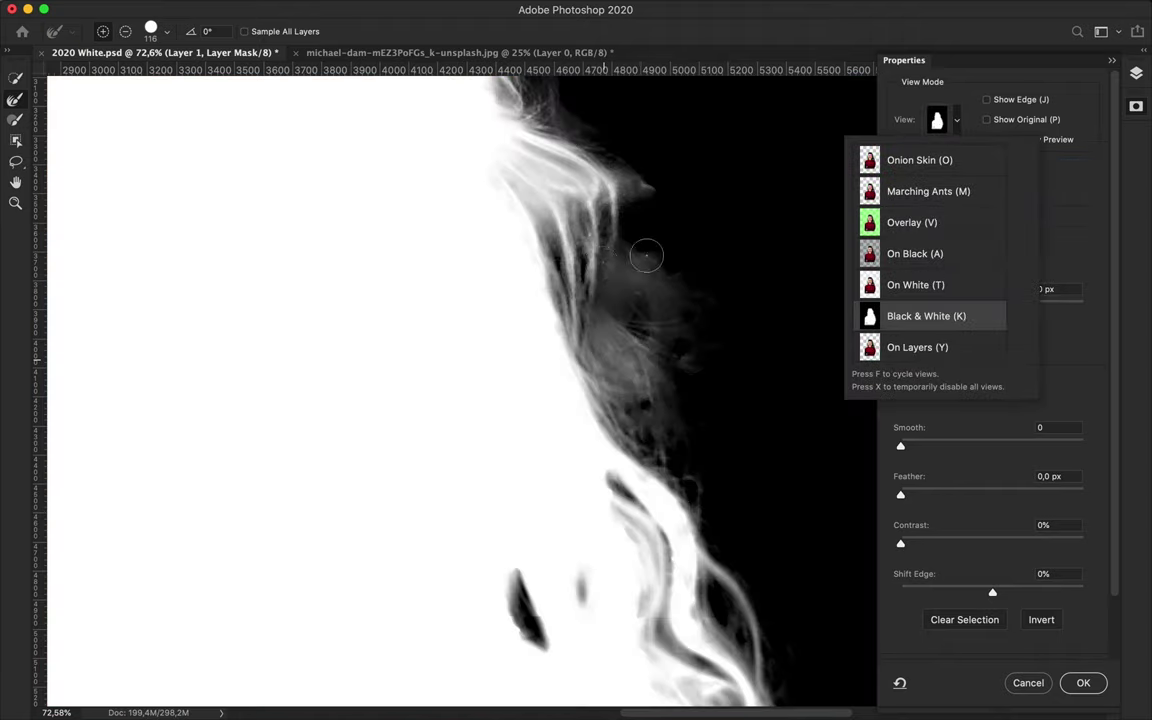
key(y)
key(k)
key(y)
key(v)
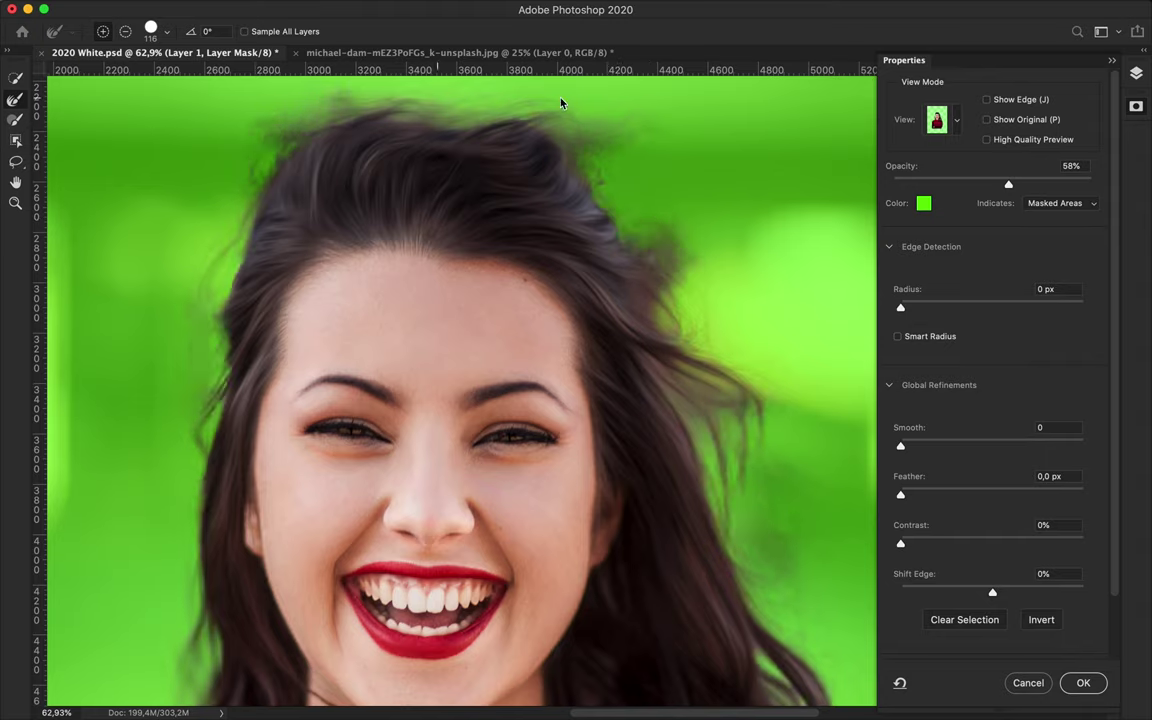
- Refine the left hair edge from the temple down toward the neck
drag(200, 310, 190, 478)
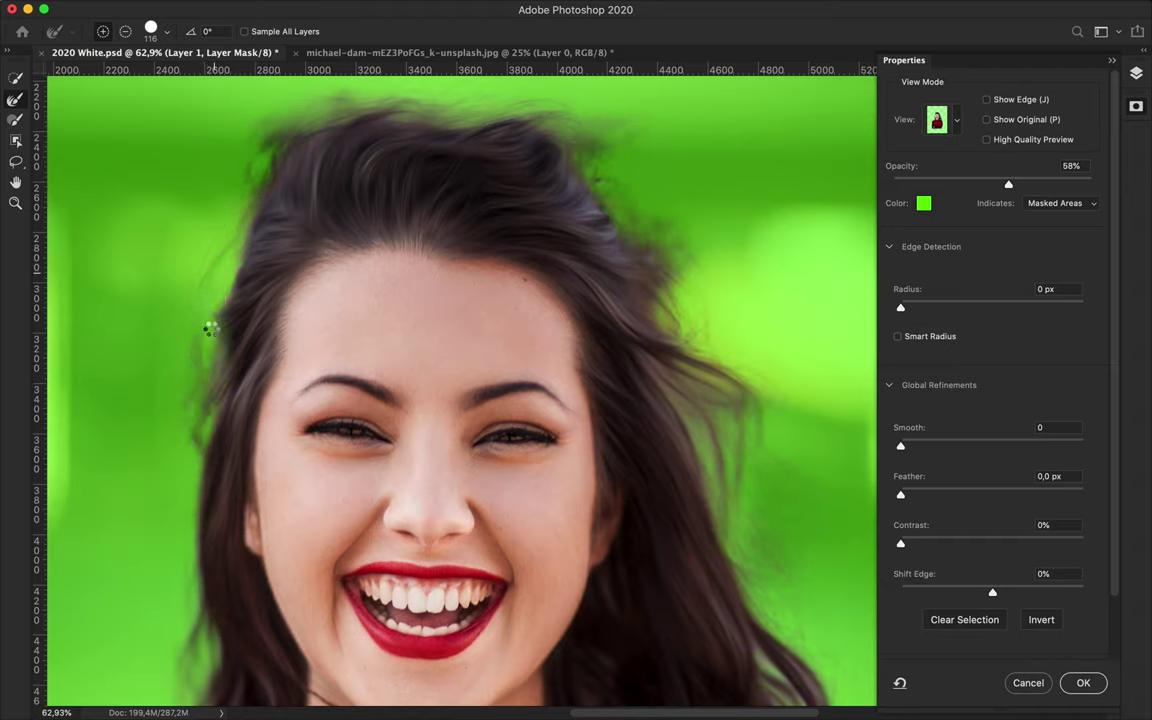
drag(238, 323, 220, 355)
drag(215, 337, 209, 418)
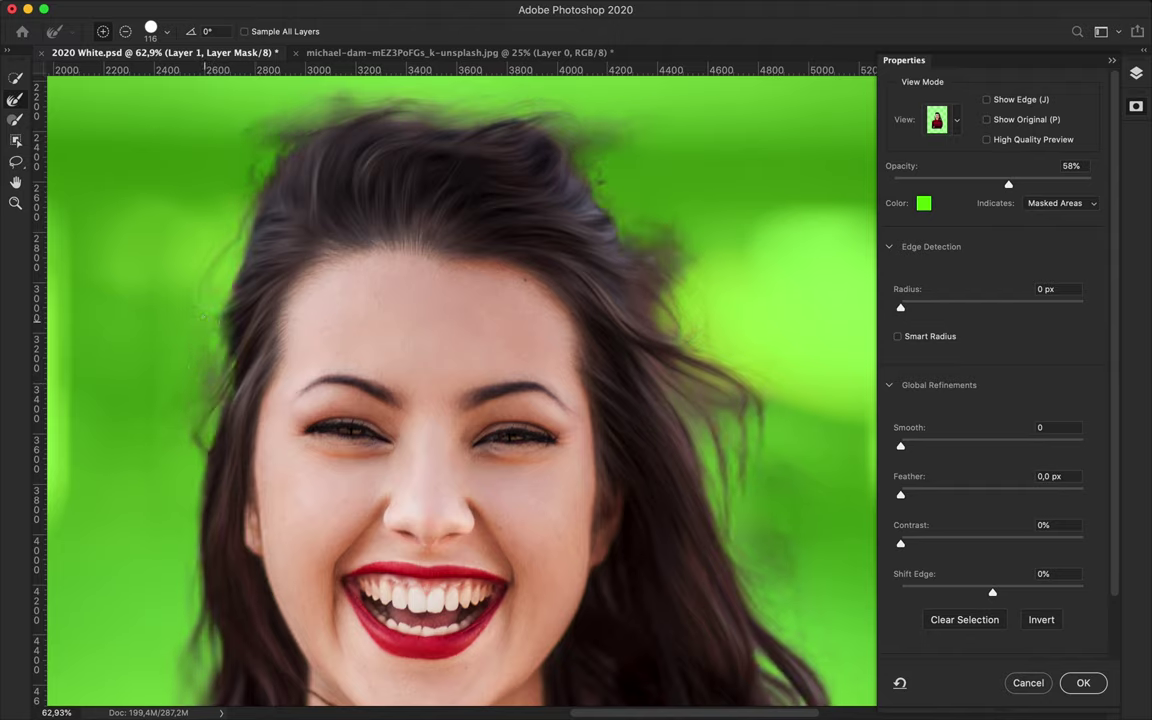
scroll(193, 461, down, 5)
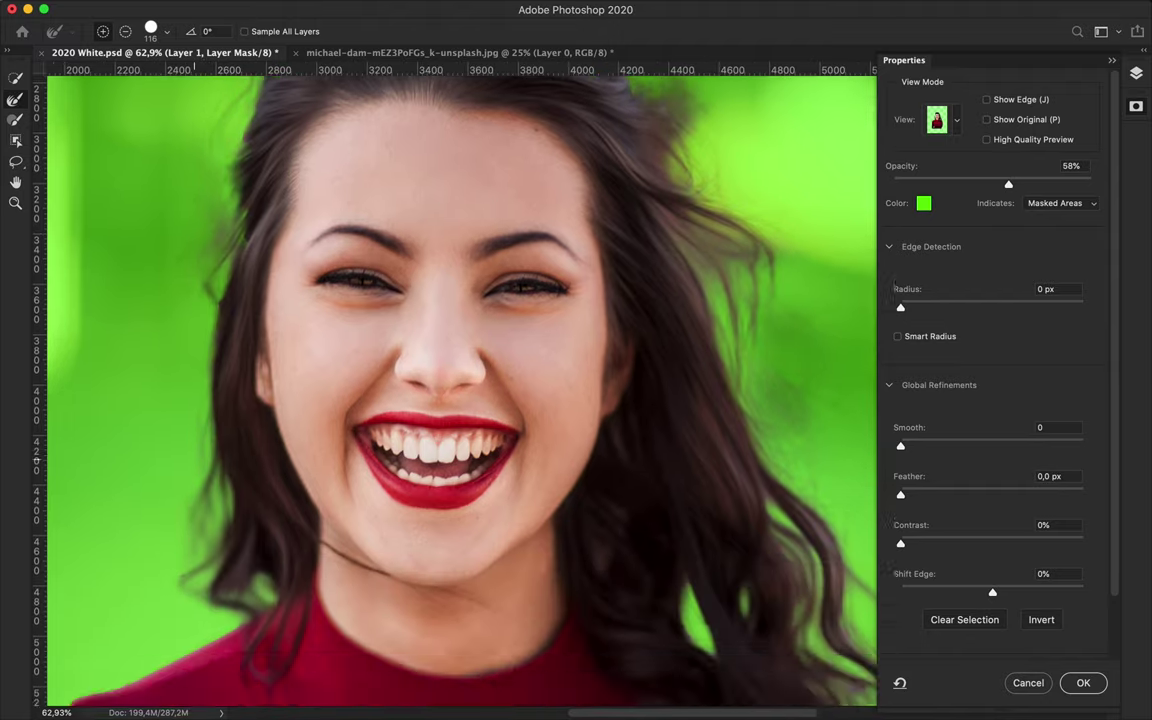
- Check the mask in Black & White, return to Overlay, and refine the left hair edge by the temple
scroll(200, 440, up, 3)
scroll(210, 420, up, 3)
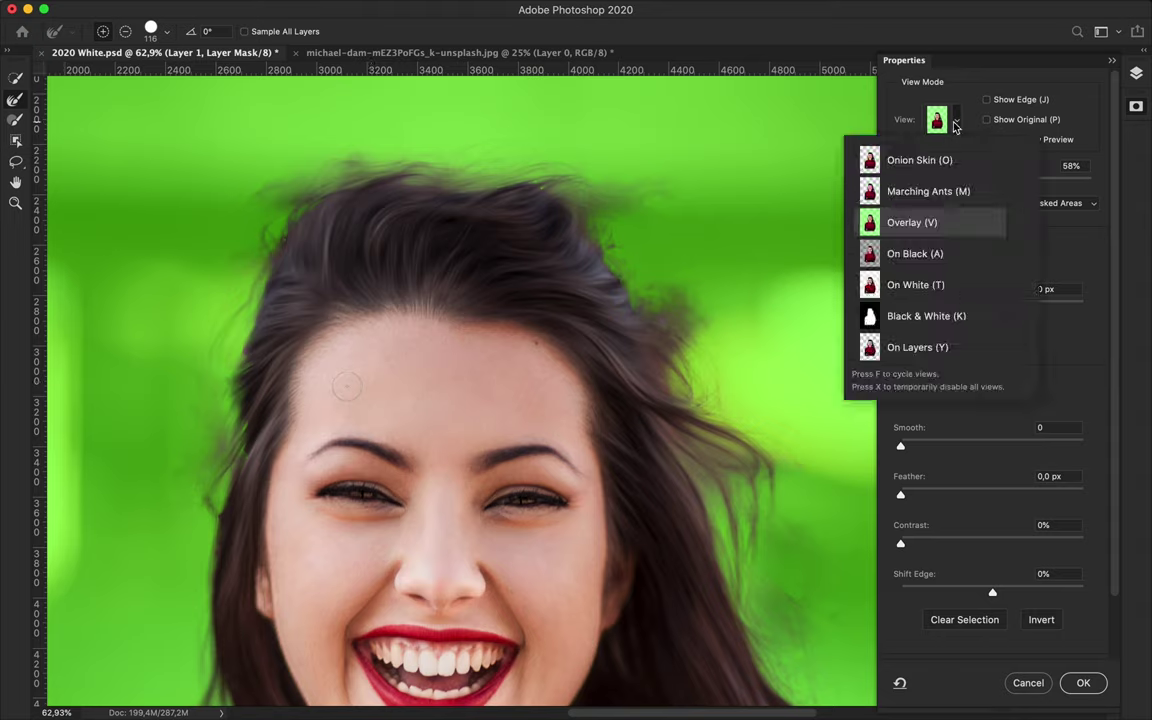
key(k)
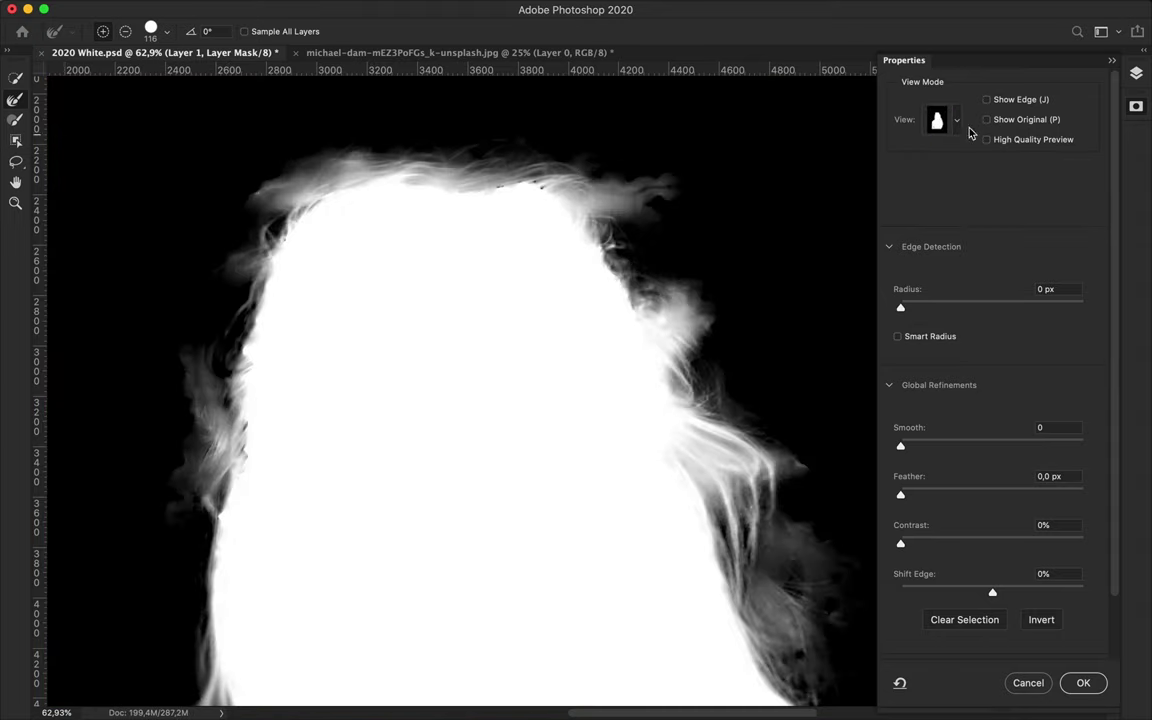
click(937, 120)
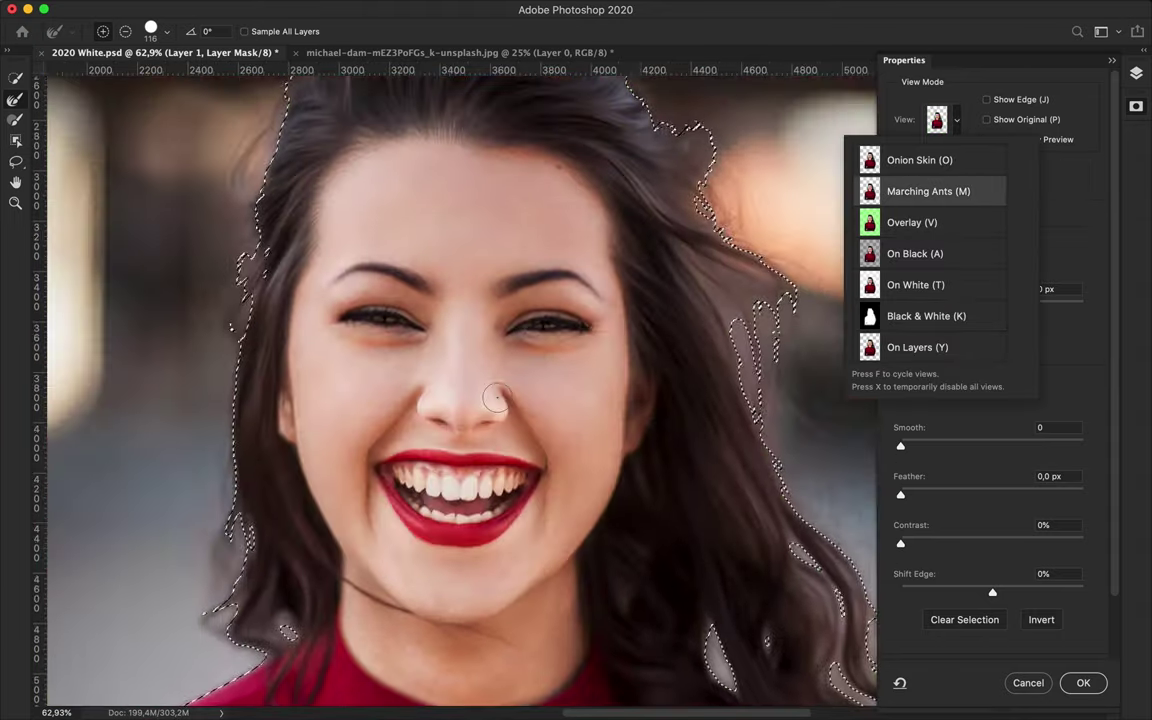
click(911, 222)
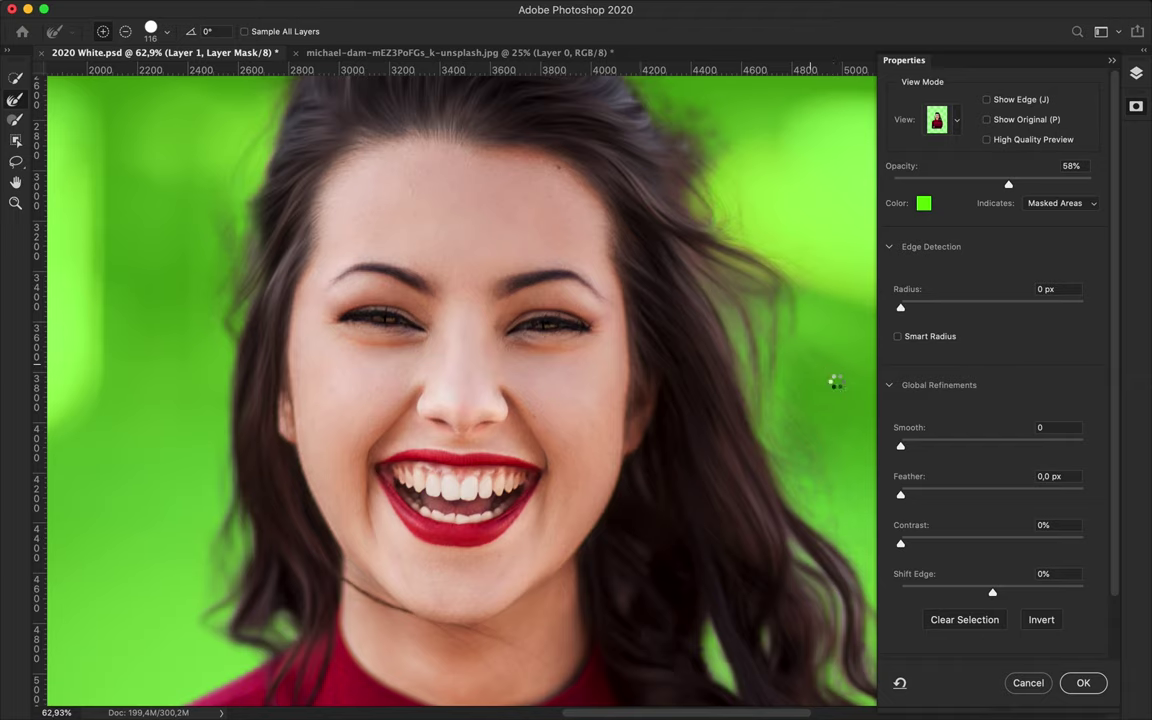
scroll(225, 259, up, 2)
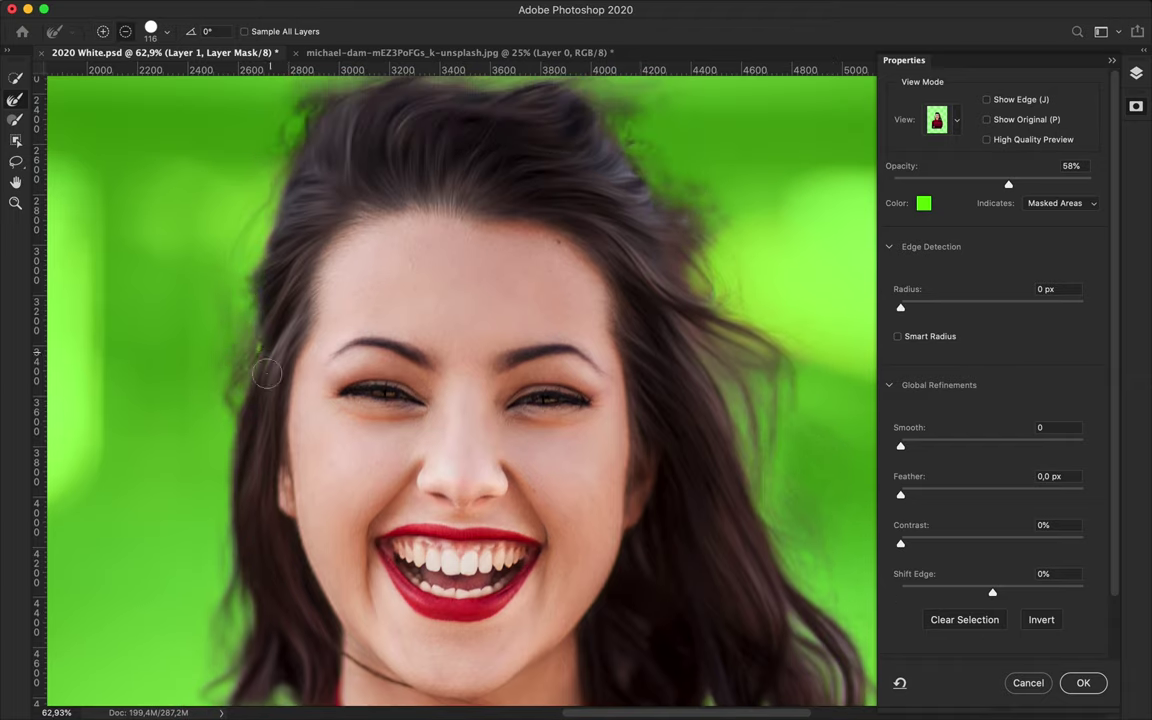
drag(253, 338, 250, 371)
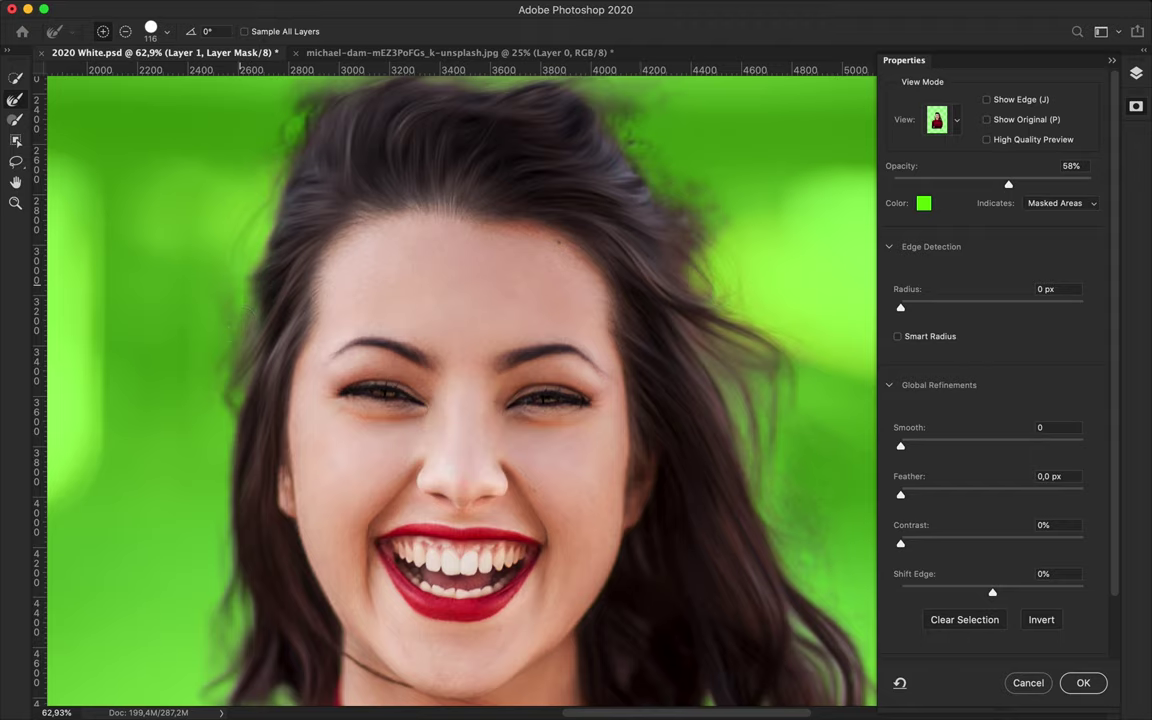
- Apply the refined mask, toggle Layer 1 copy's visibility to compare, and reopen Select and Mask
click(1085, 683)
click(912, 212)
click(912, 212)
click(912, 212)
click(912, 212)
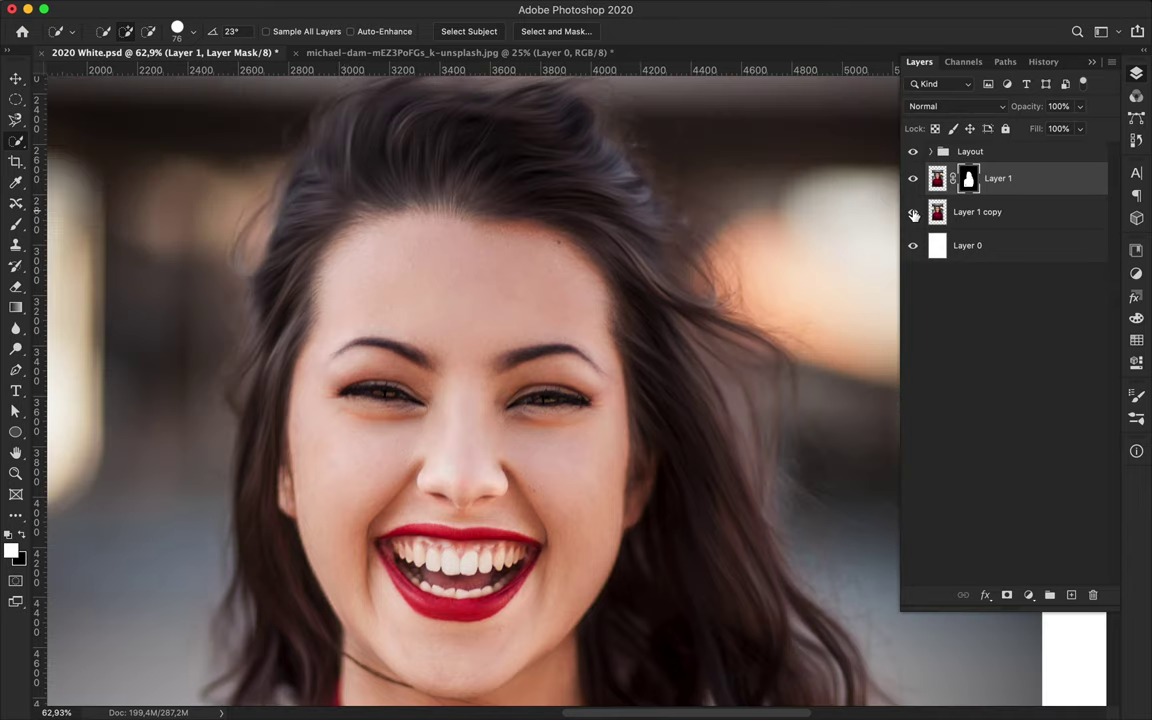
key(ctrl+alt+r)
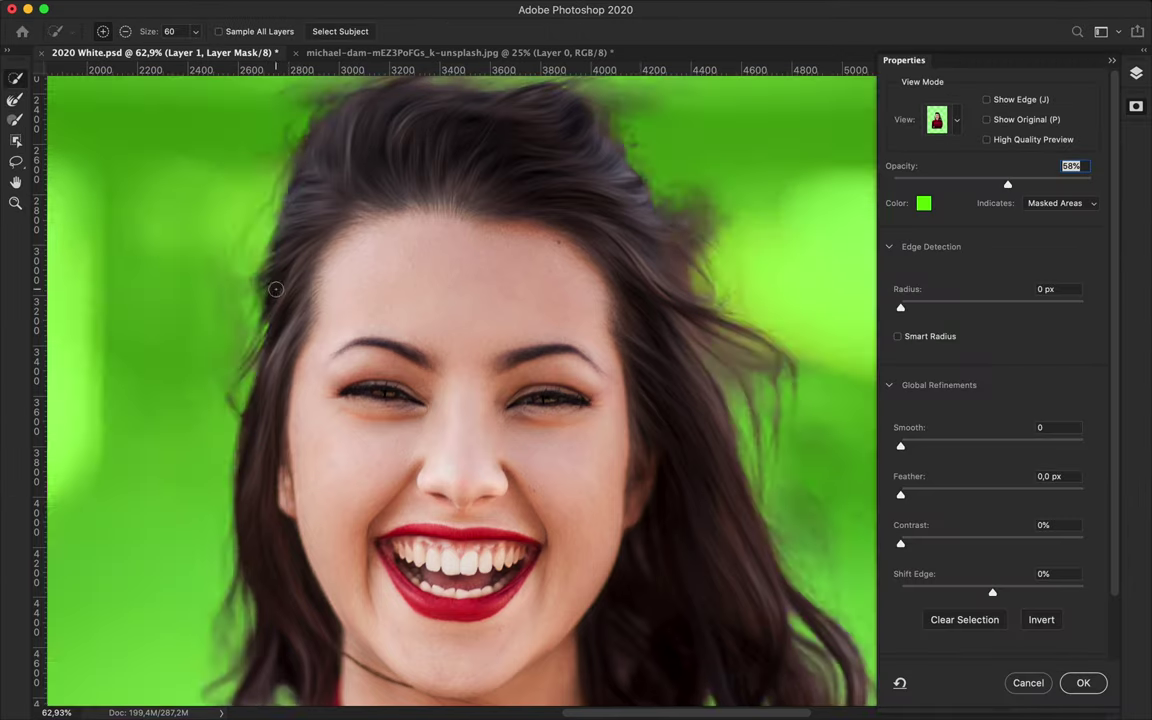
- Refine the left hair edge of the mask with the Refine Edge Brush
key(p)
key(p)
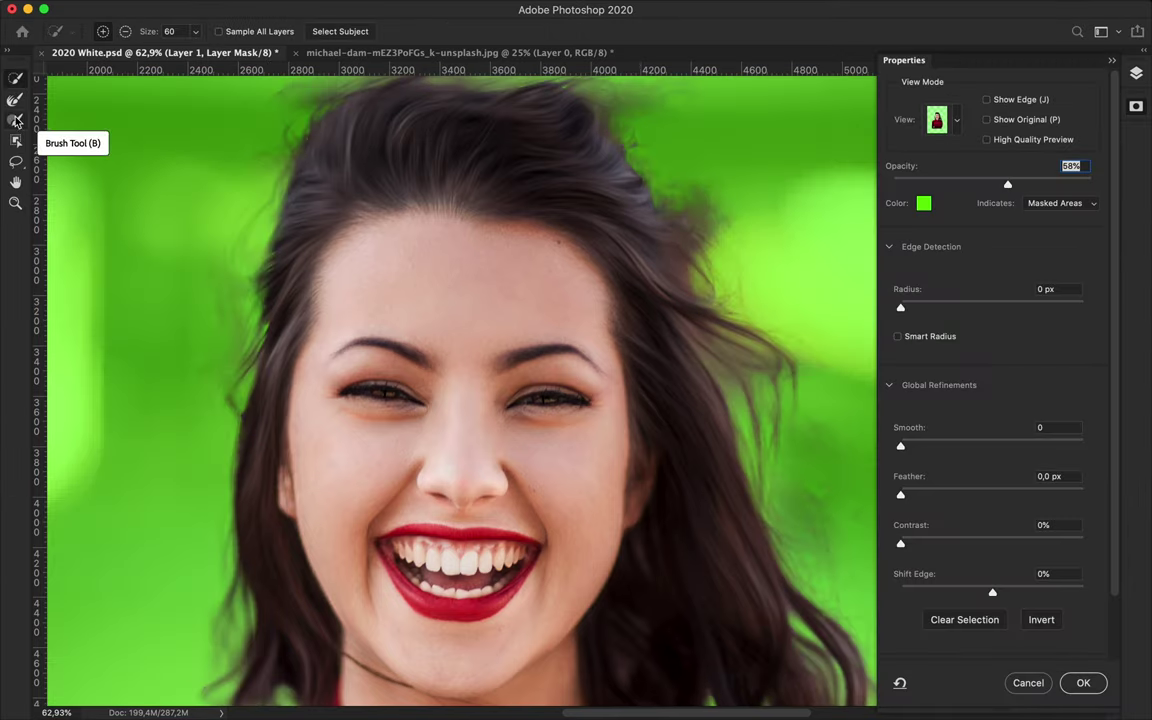
click(15, 120)
drag(245, 240, 249, 311)
key(b)
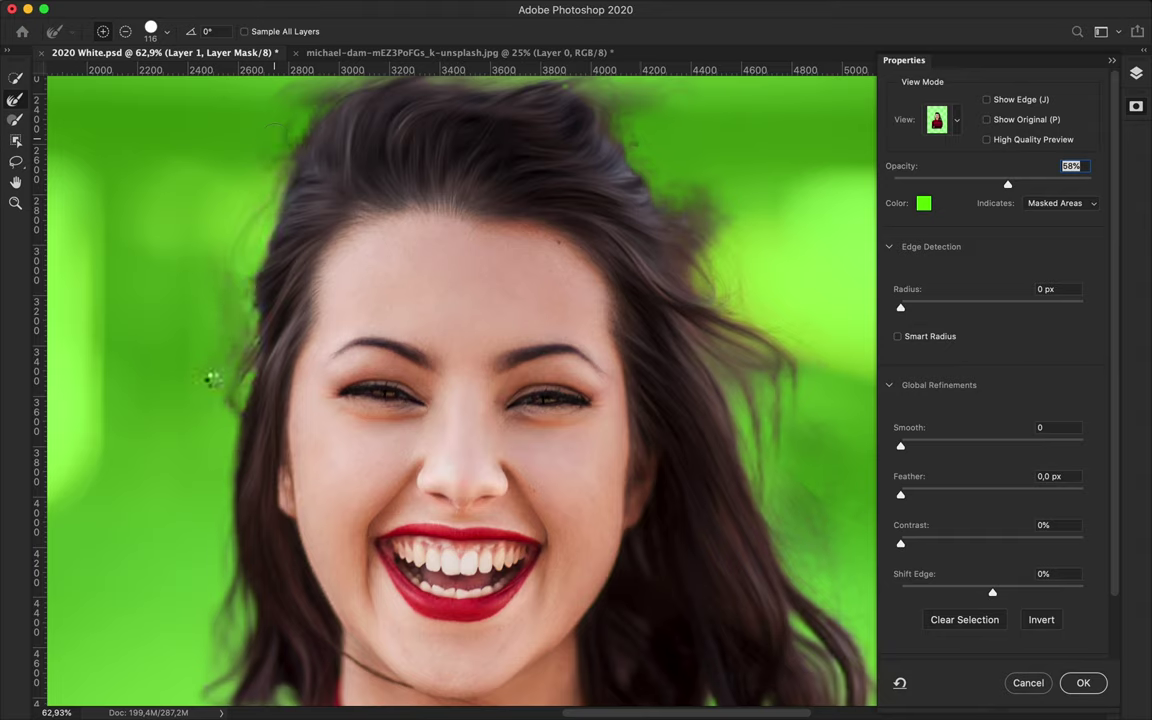
key(r)
- Paint the brown hair patch and stray strands off the left edge and set overlay opacity to 100%
key(b)
drag(203, 255, 216, 352)
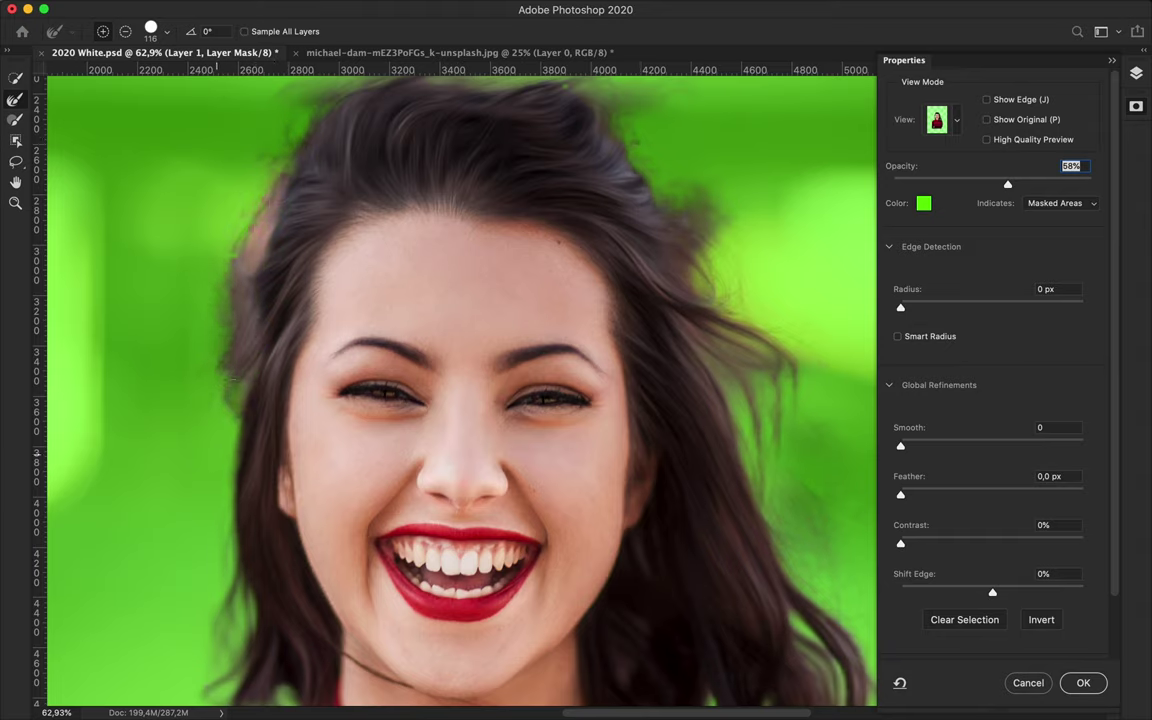
drag(225, 273, 235, 288)
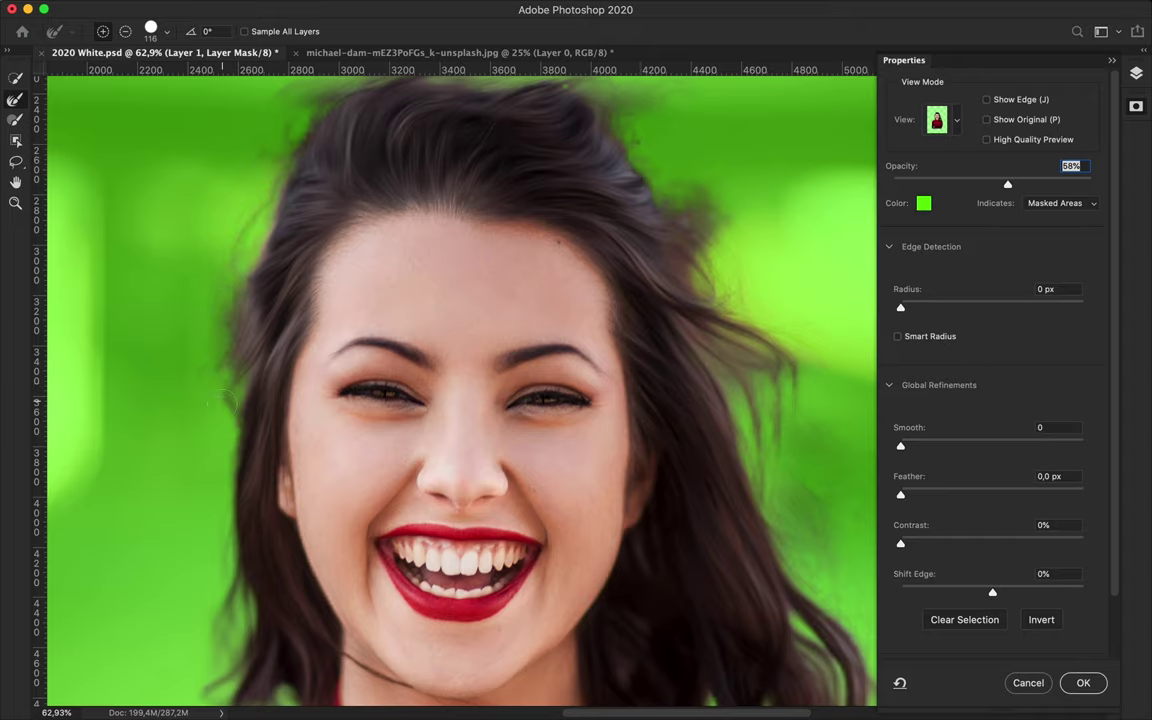
drag(950, 151, 1010, 151)
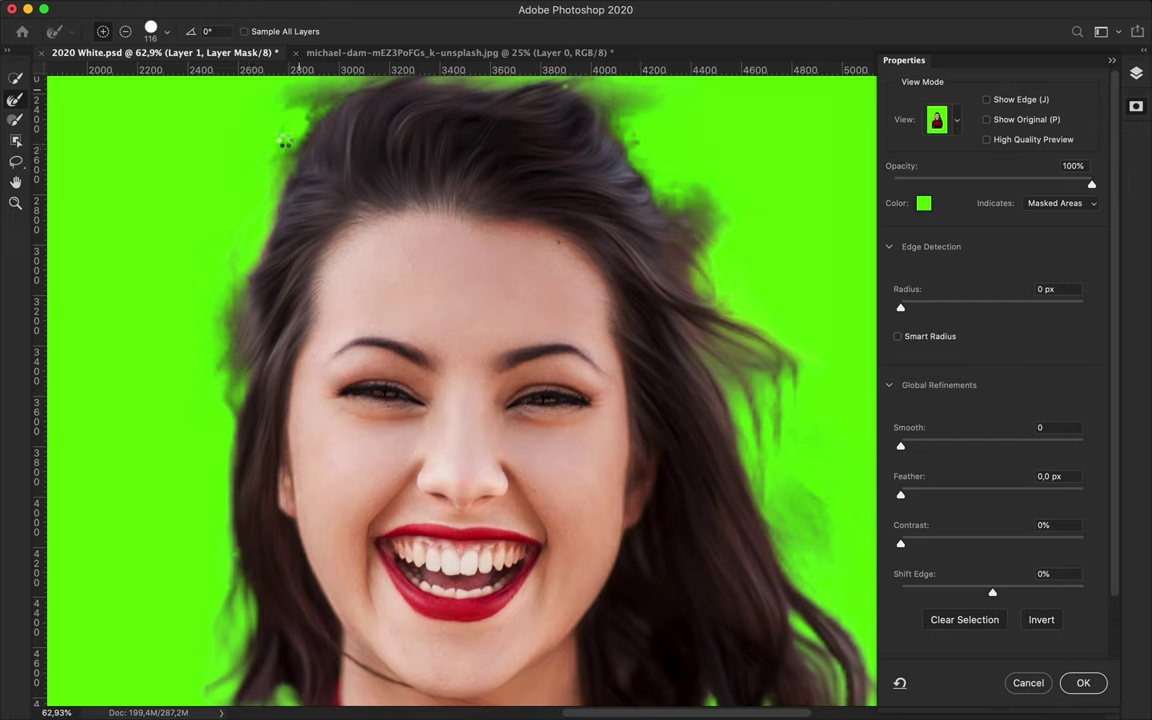
- Refine the hairline along the left side and top, and clean the top-right fringe
scroll(285, 143, up, 2)
drag(192, 290, 341, 143)
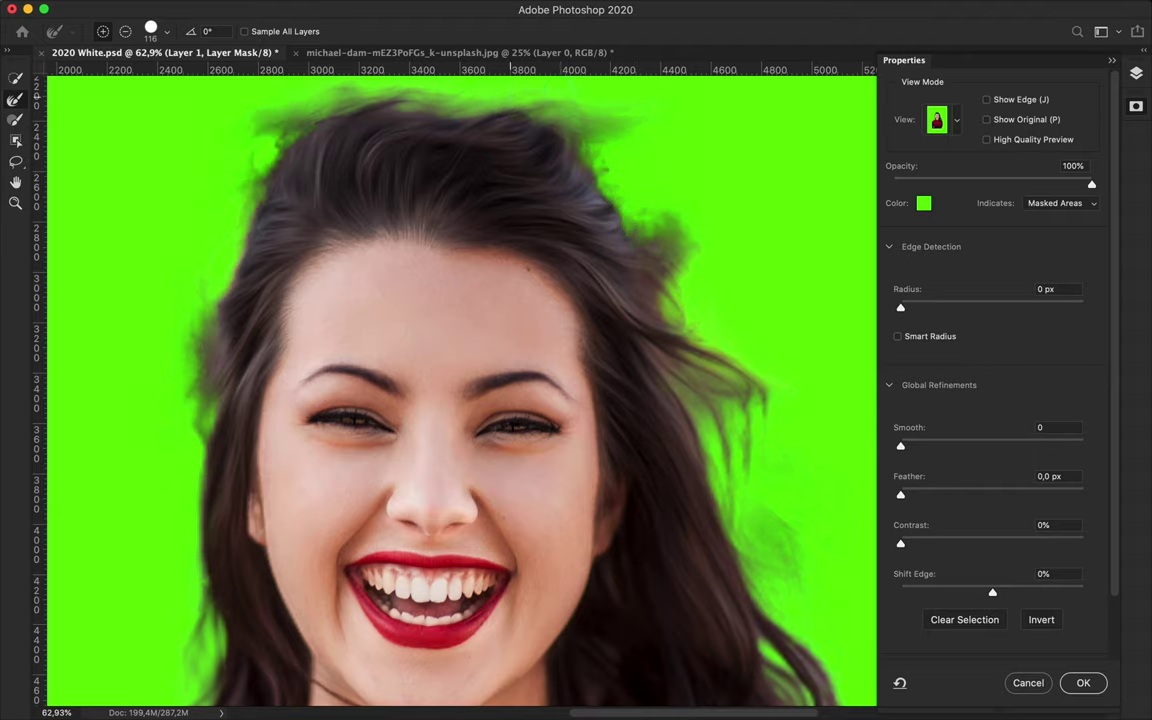
scroll(683, 172, up, 3)
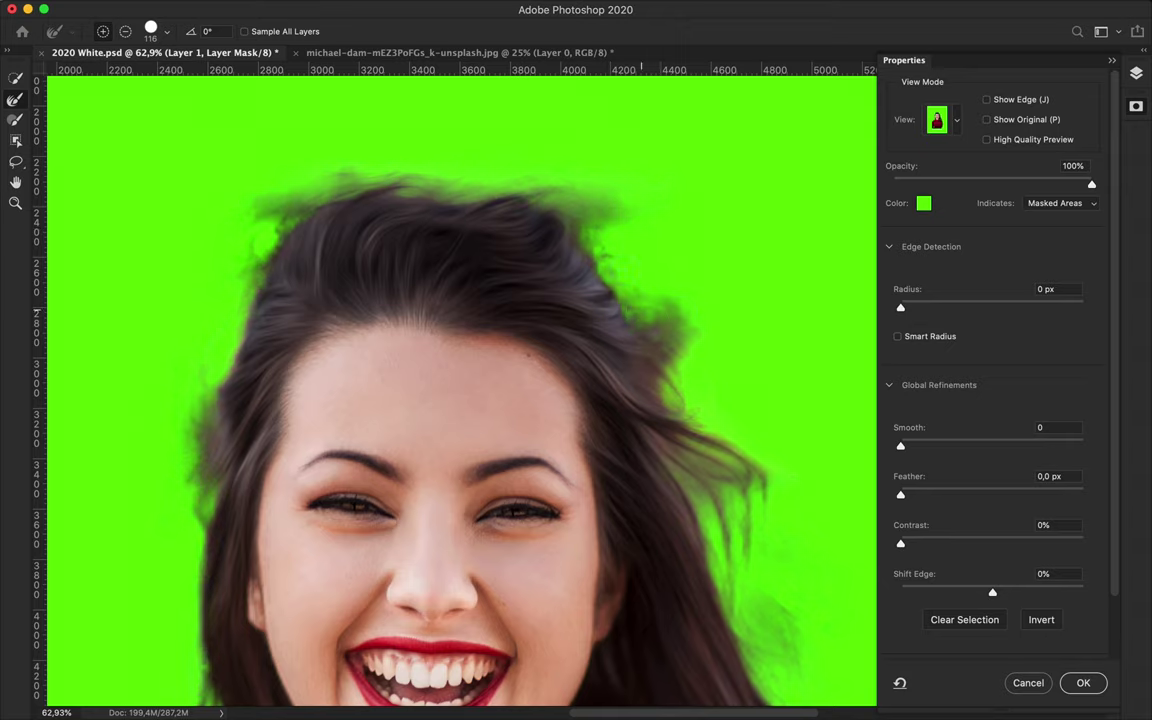
drag(606, 203, 573, 210)
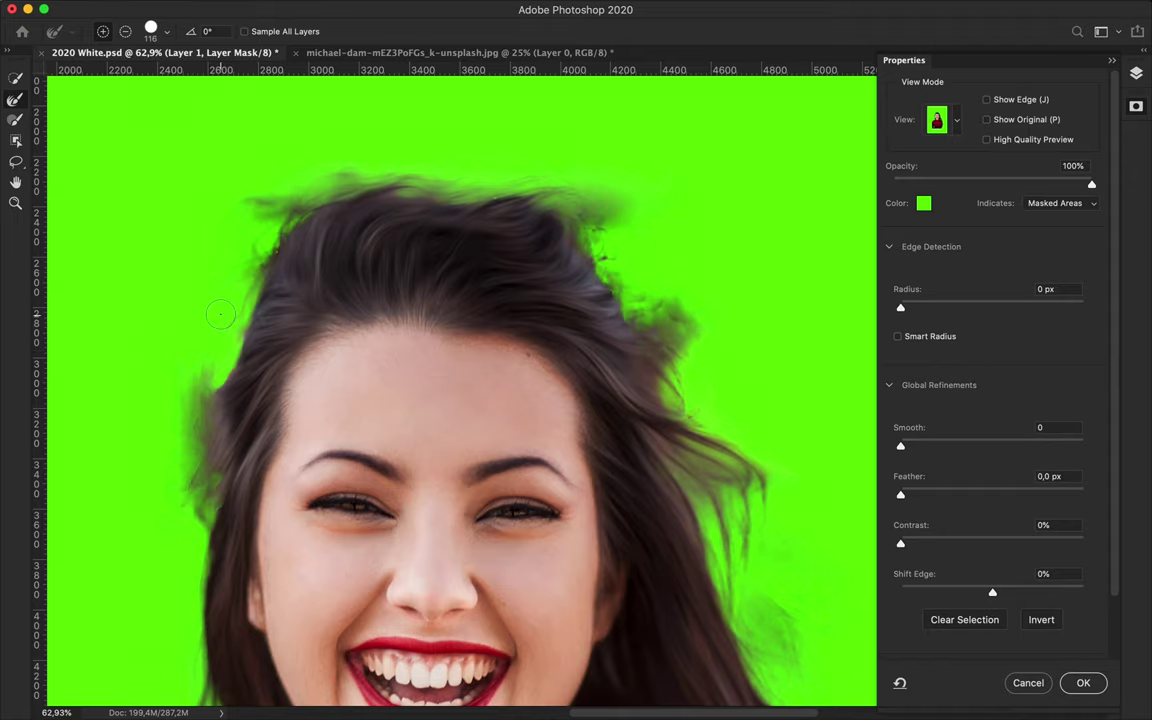
- View the mask in Black & White, soften the left hair edge, then return to Overlay
scroll(626, 314, down, 3)
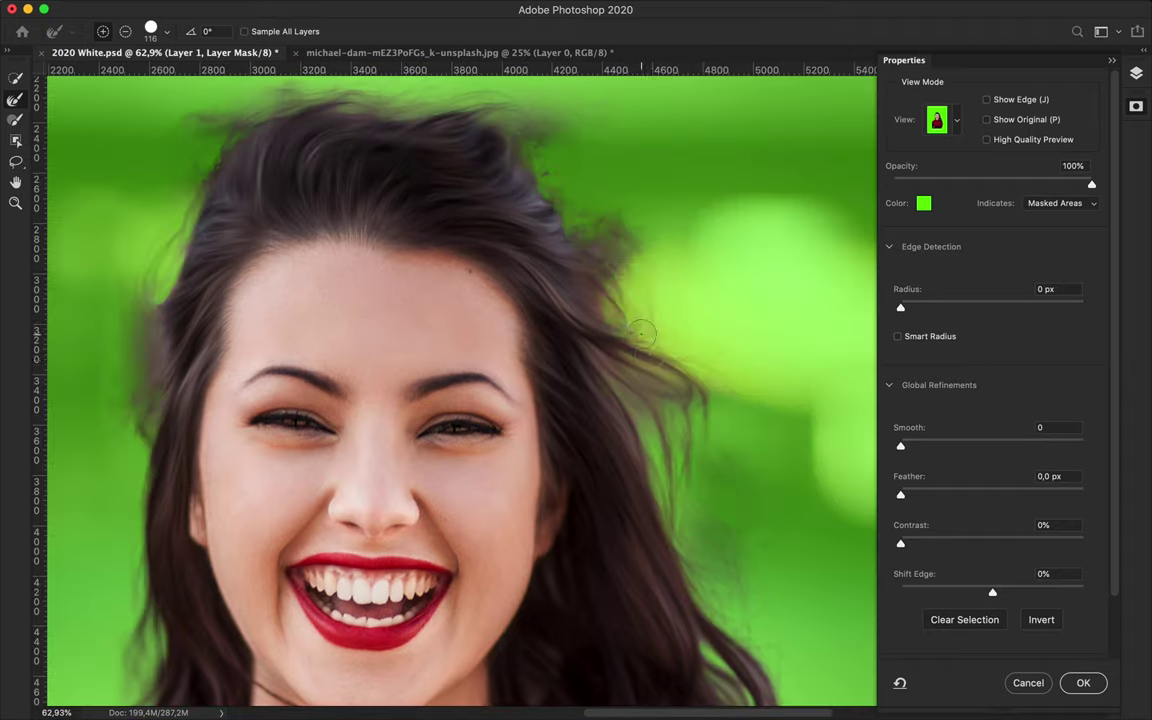
scroll(628, 320, down, 3)
click(945, 120)
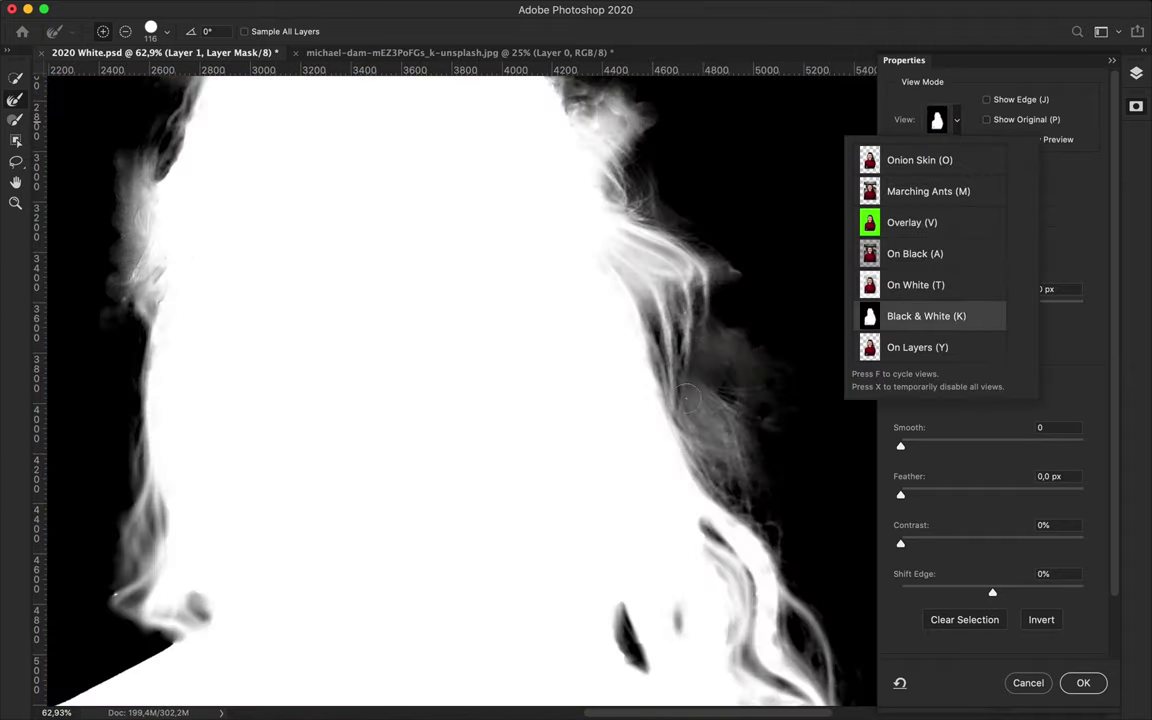
click(925, 316)
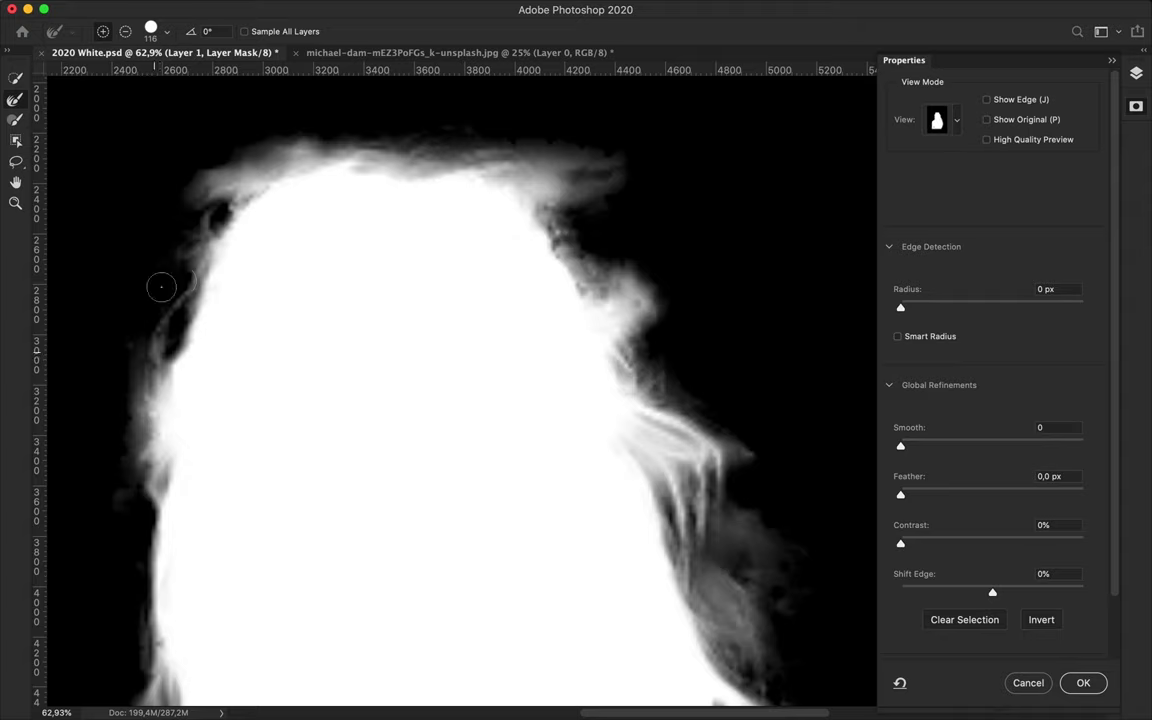
drag(161, 287, 135, 395)
click(956, 120)
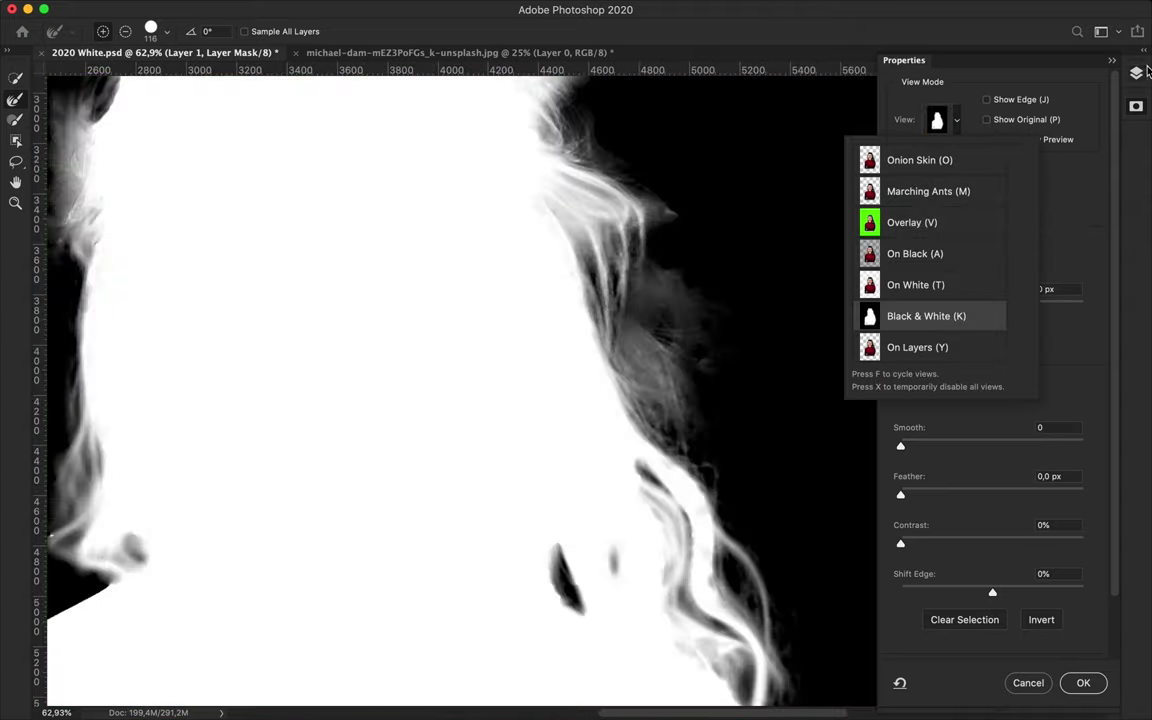
click(1140, 72)
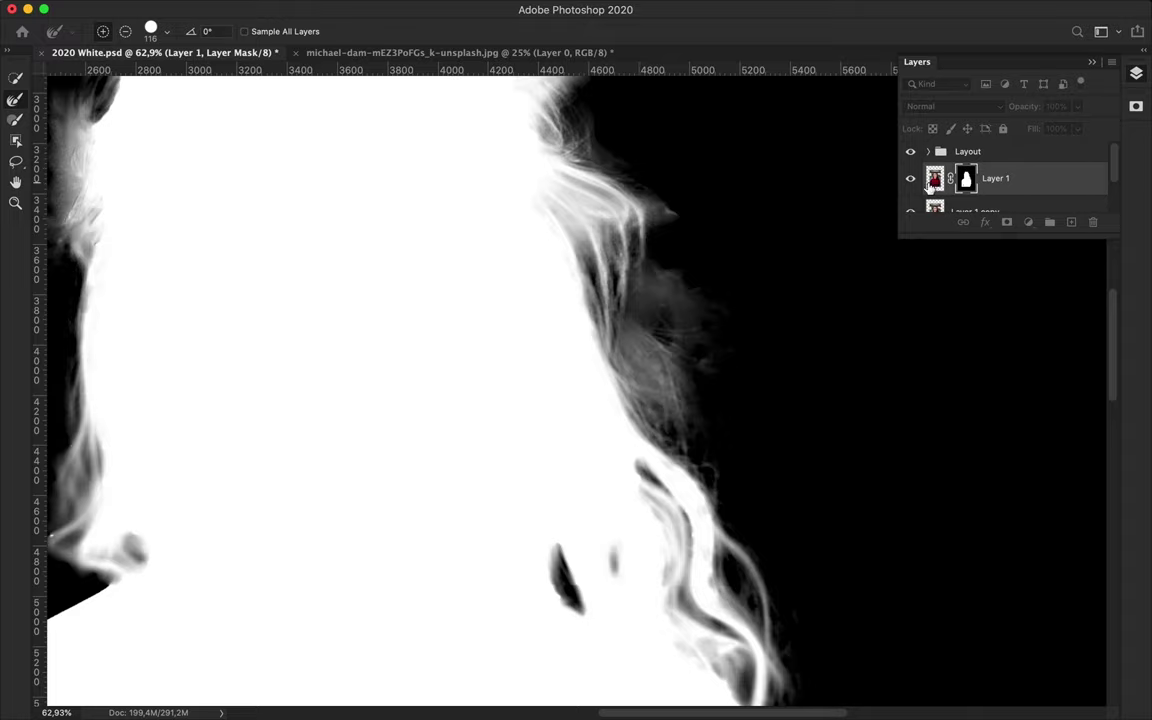
- Reopen Select and Mask for Layer 1 and switch to the green overlay view
click(956, 120)
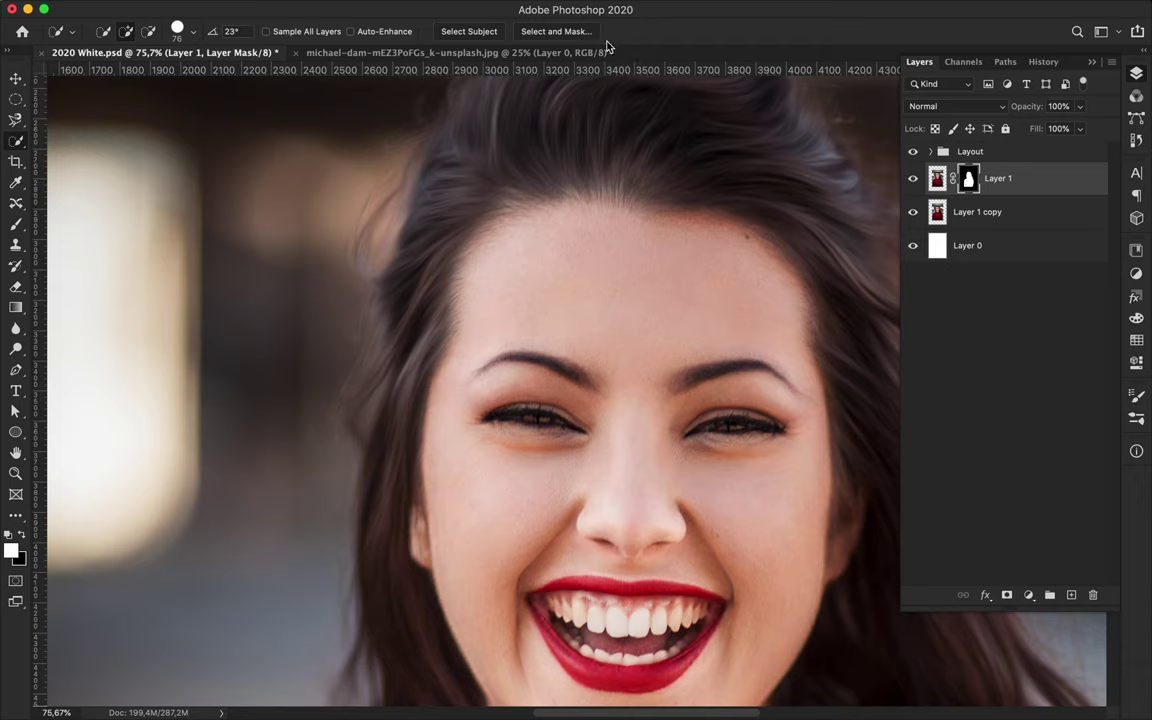
click(556, 31)
click(940, 120)
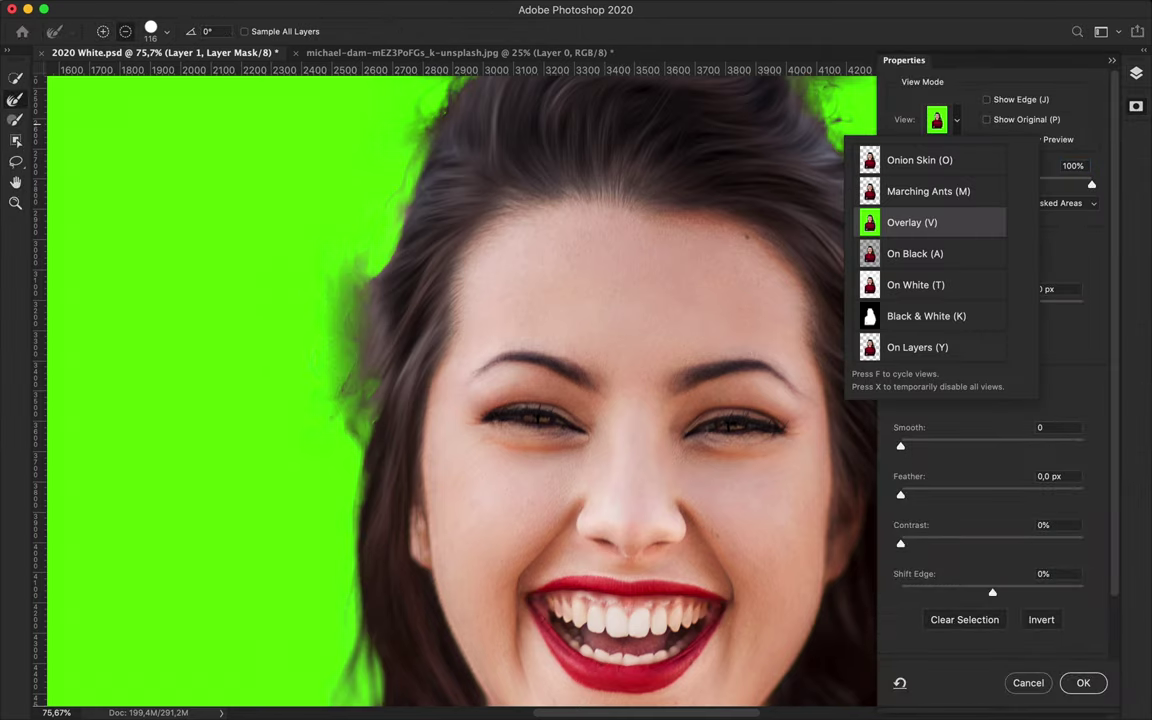
click(912, 222)
- Undo an accidental quick-selection stroke over the face and return to the Refine Edge Brush
key(w)
alt+click(325, 320)
key(ctrl+z)
key(ctrl+shift+z)
key(ctrl+z)
key(r)
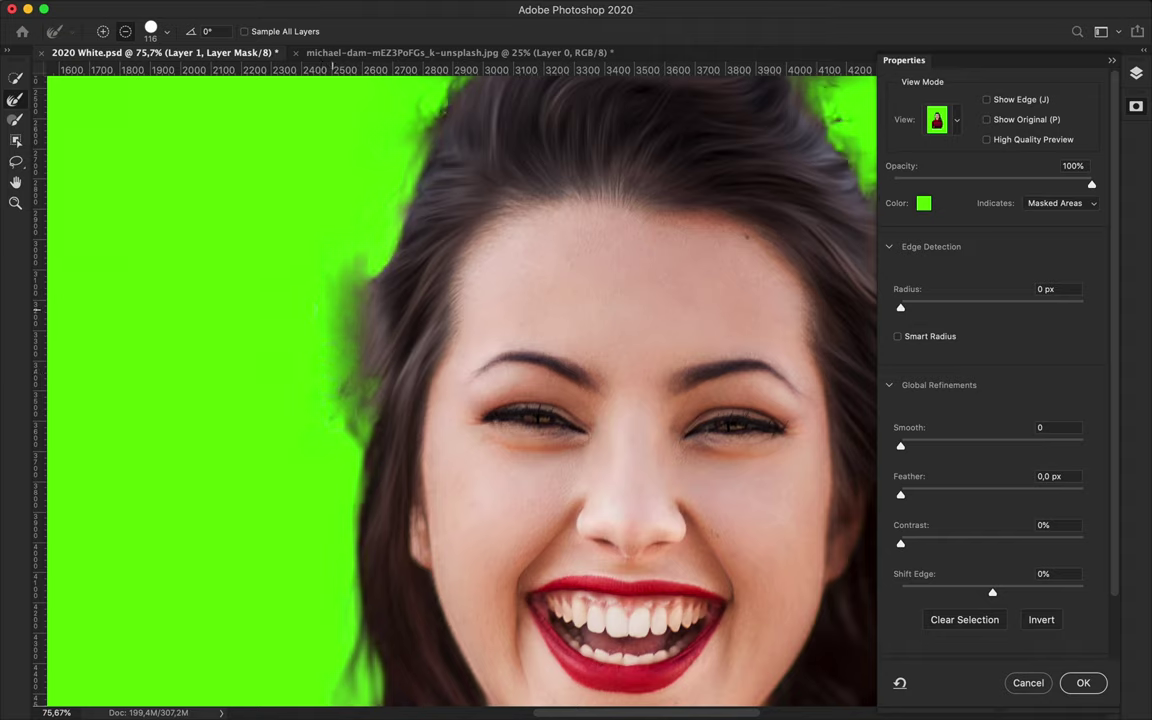
- Lower the brush hardness for a softer edge, then go back to the Refine Edge Brush
click(15, 119)
right_click(130, 112)
drag(235, 111, 130, 111)
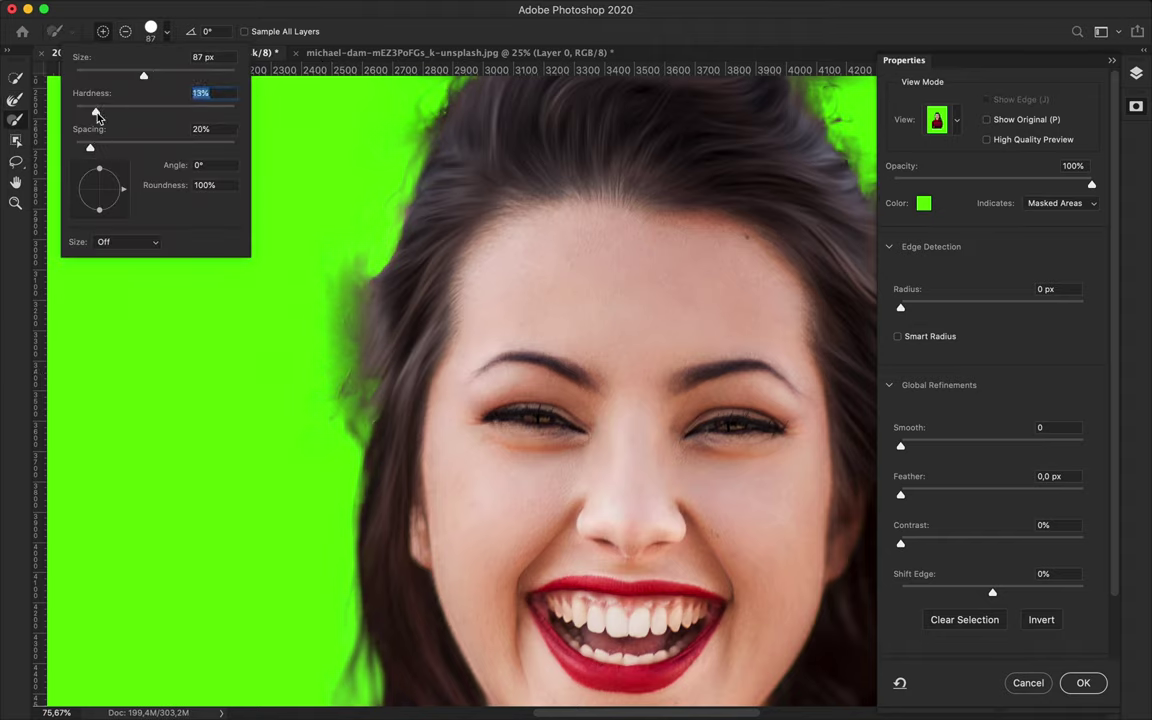
key(Return)
scroll(304, 391, right, 5)
scroll(304, 391, up, 3)
scroll(663, 212, down, 5)
scroll(663, 212, right, 2)
key(r)
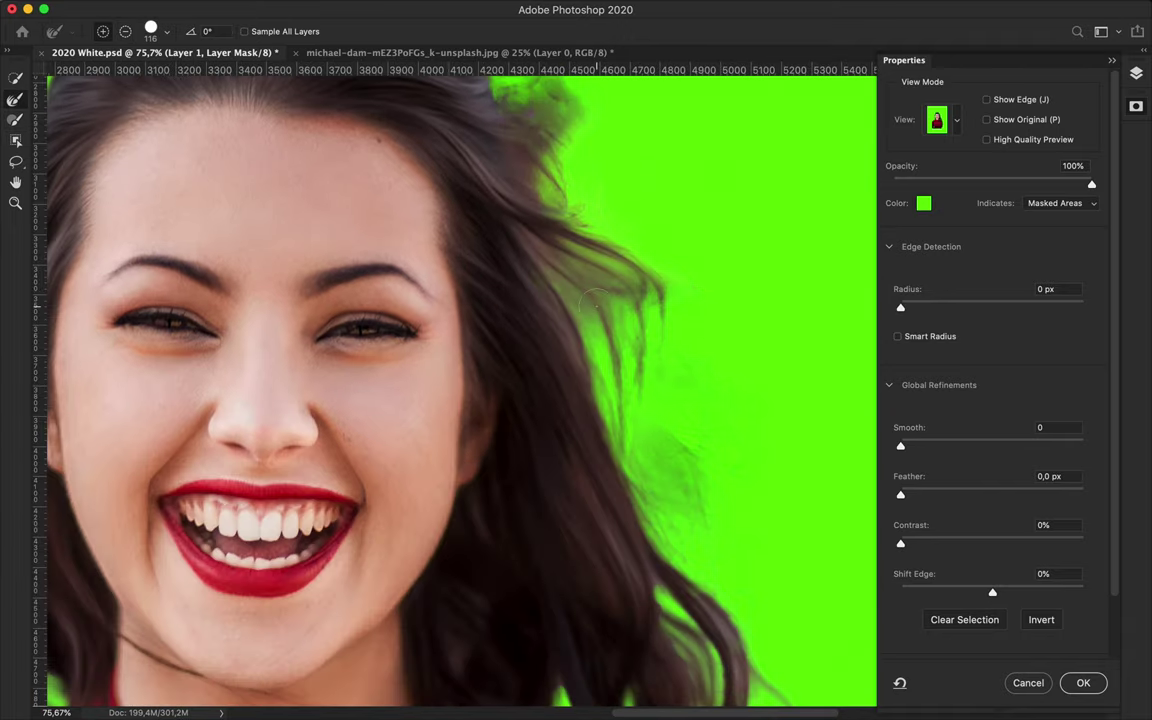
right_click(218, 94)
key(Return)
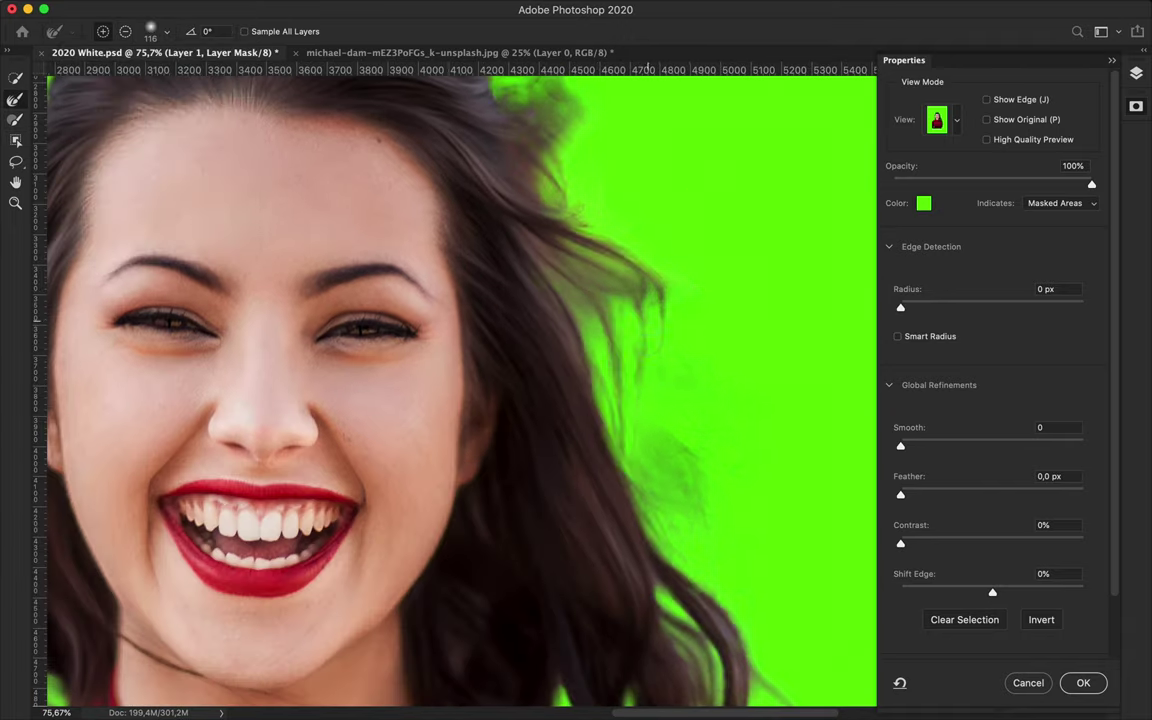
- Refine the right hair edge beside the cheek and the curls over the right shoulder
drag(600, 470, 560, 290)
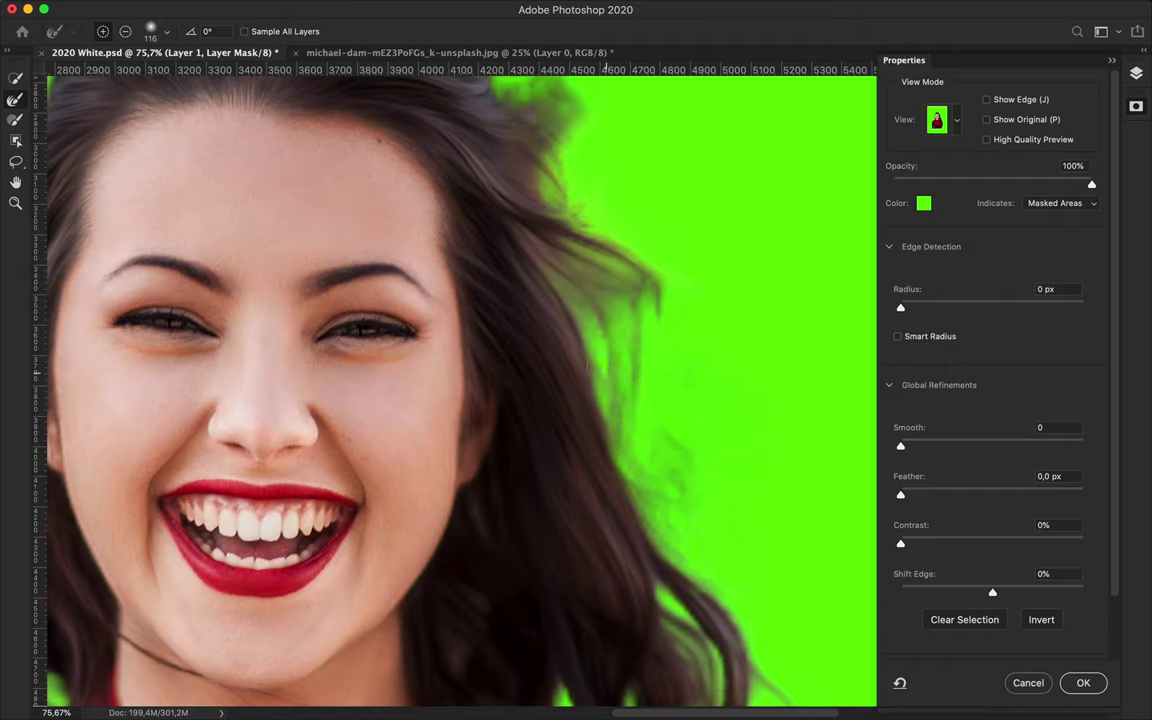
scroll(755, 545, down, 5)
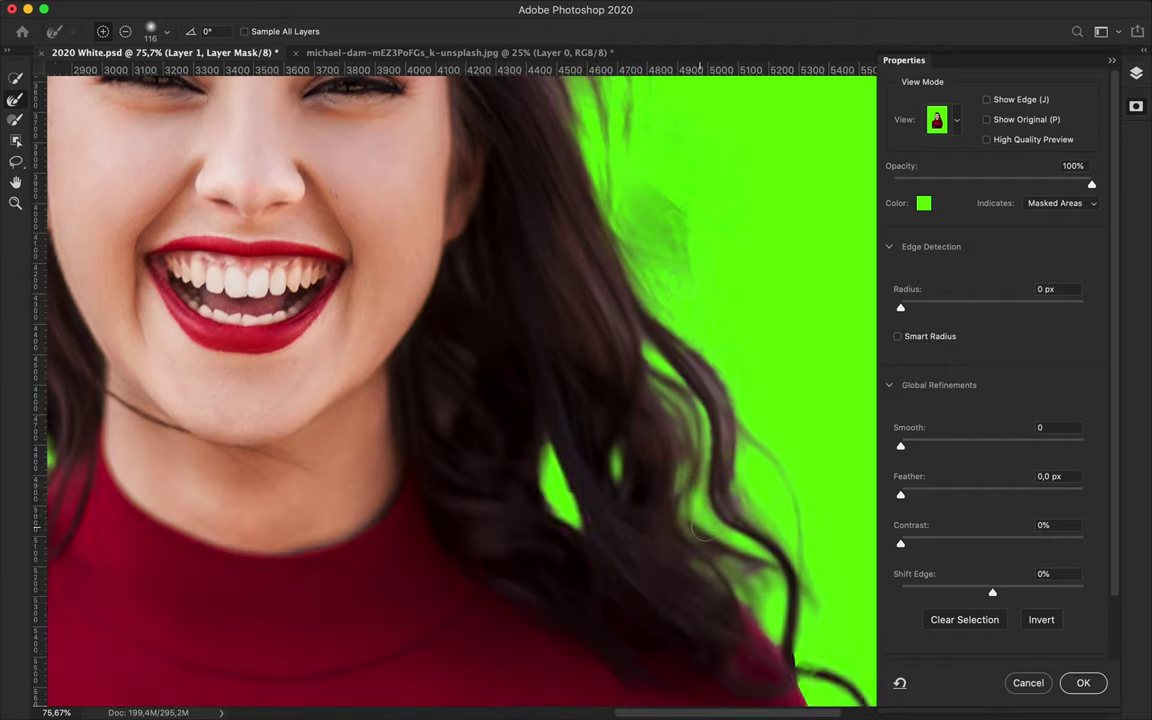
drag(756, 543, 700, 540)
scroll(777, 420, down, 5)
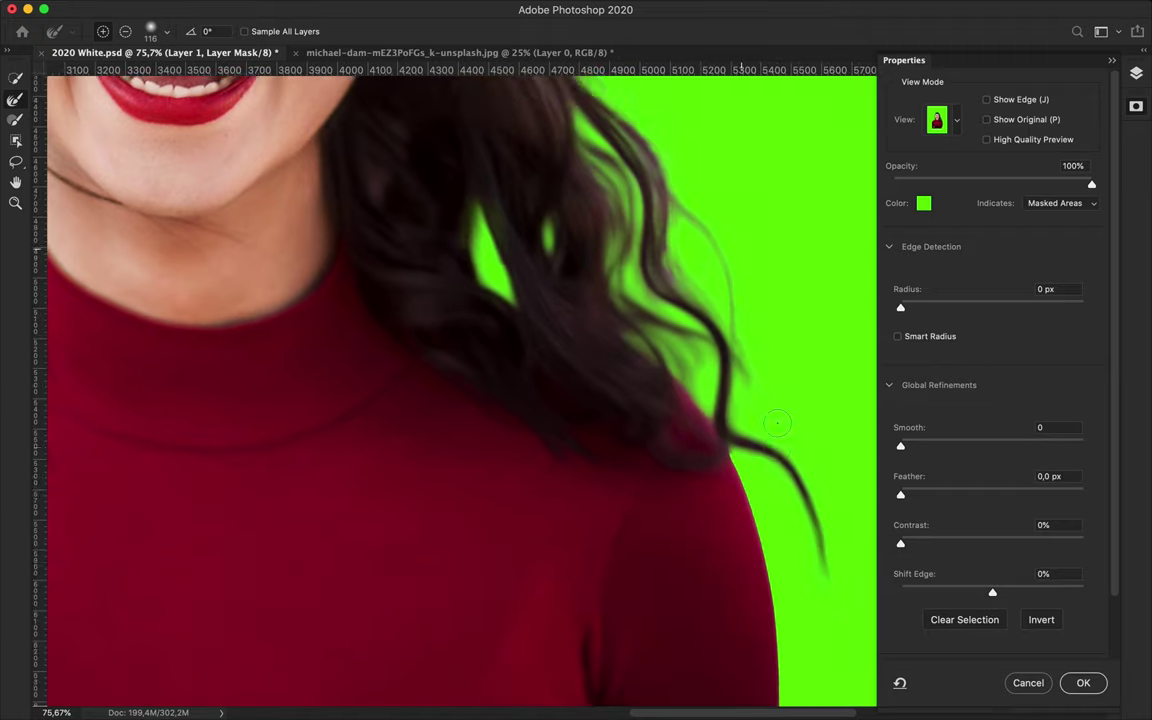
scroll(797, 558, up, 3)
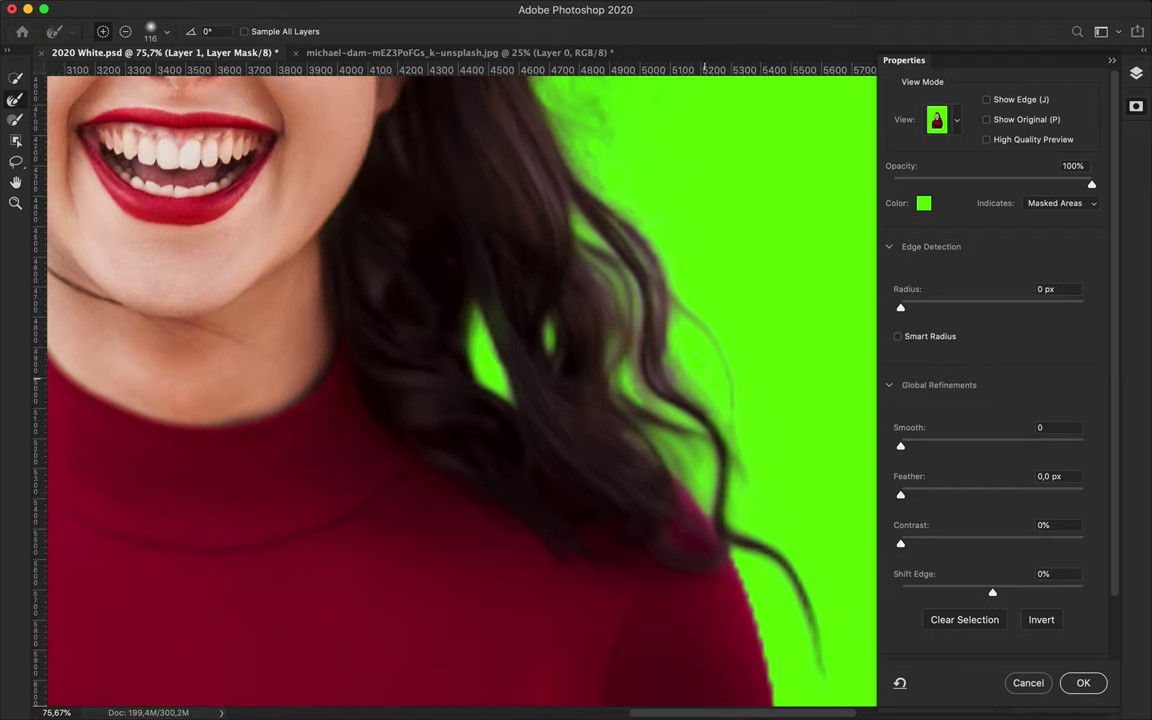
scroll(720, 400, up, 5)
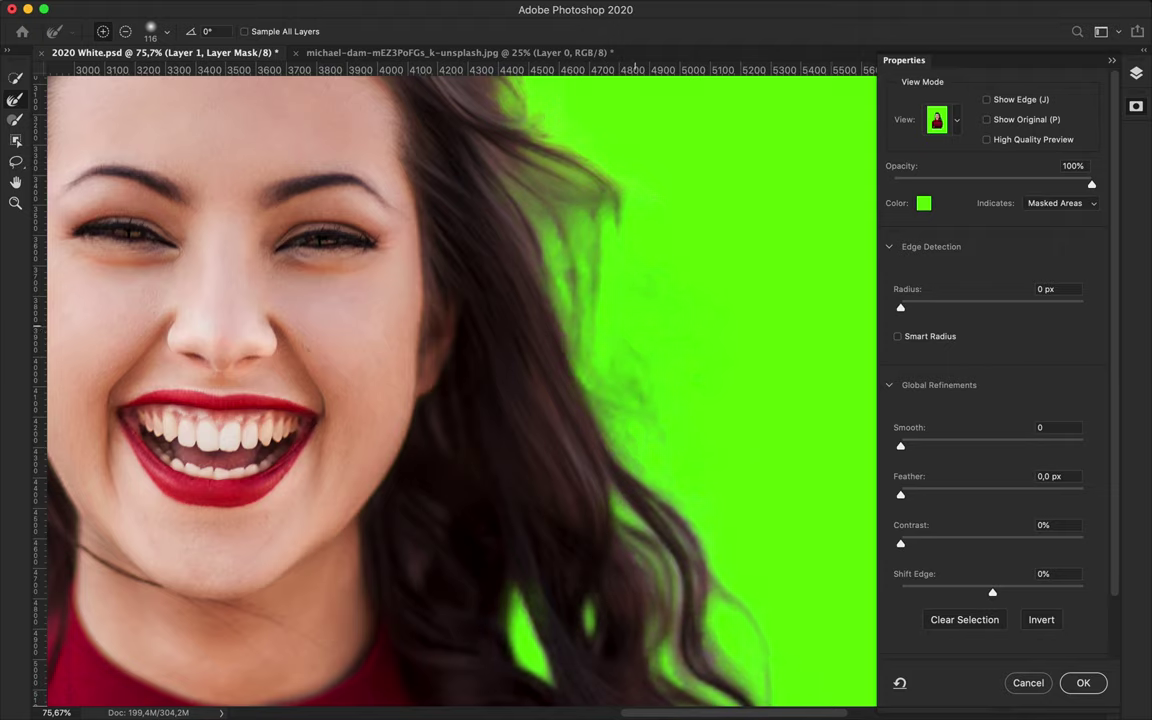
scroll(608, 332, left, 8)
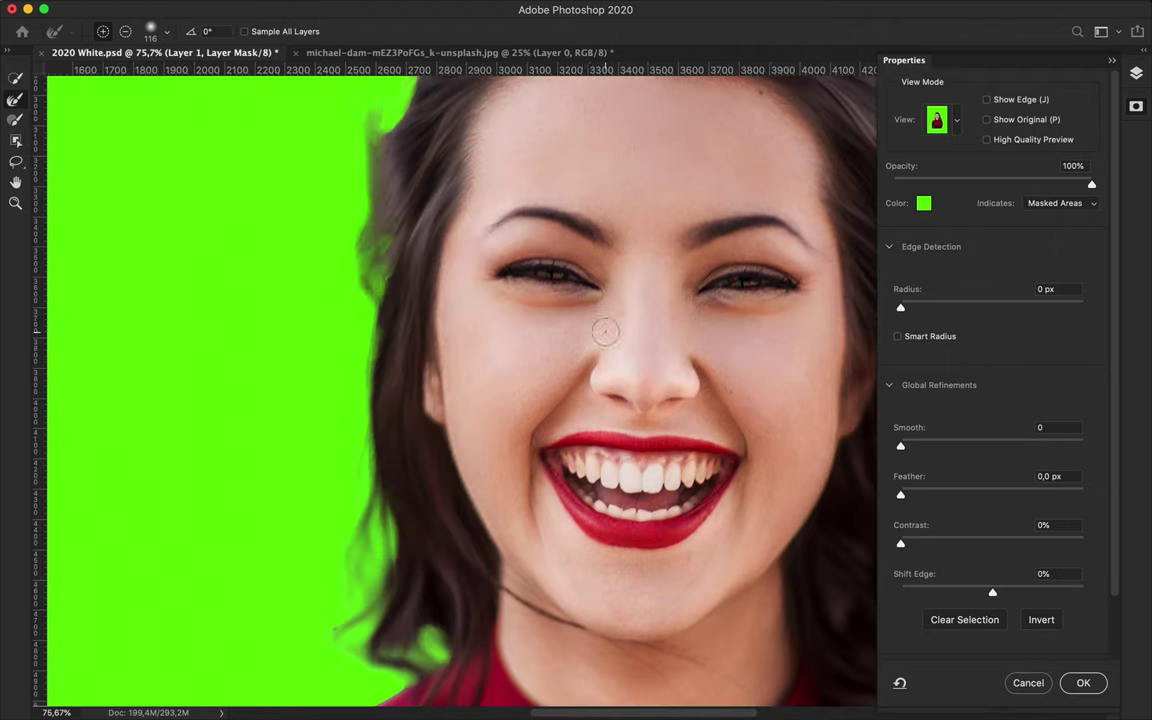
- Refine the wispy strands along the hair's left side and the top-right edge
drag(340, 300, 352, 416)
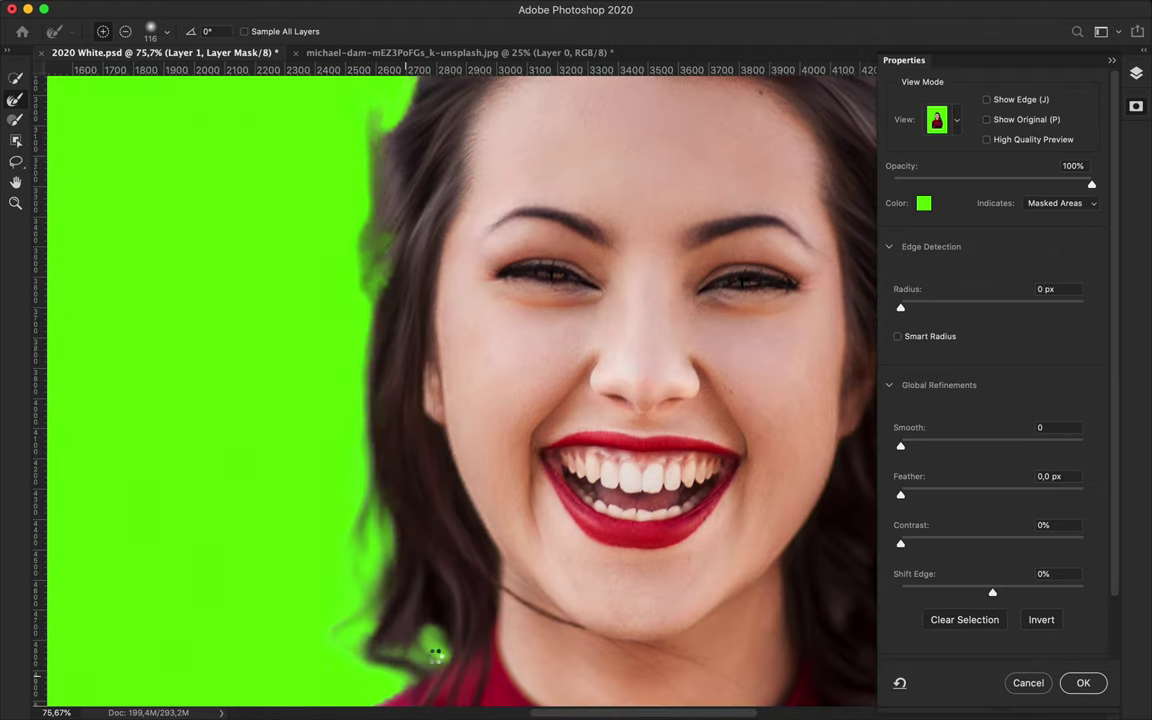
scroll(340, 230, up, 3)
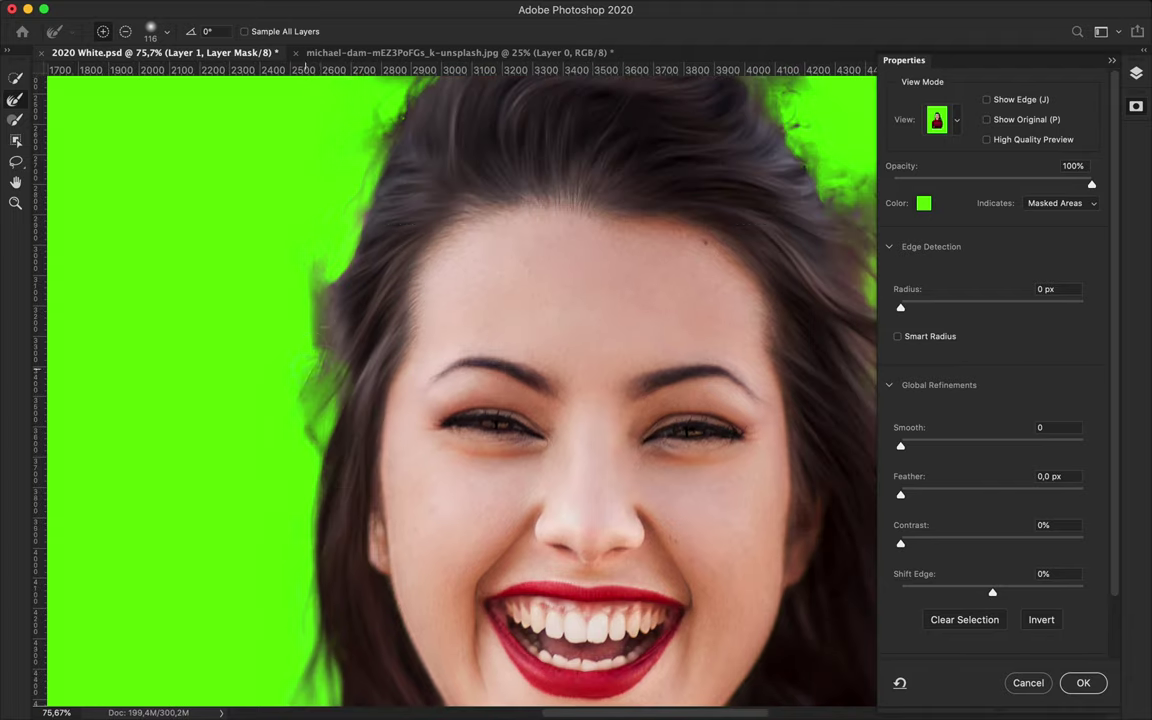
drag(283, 377, 340, 310)
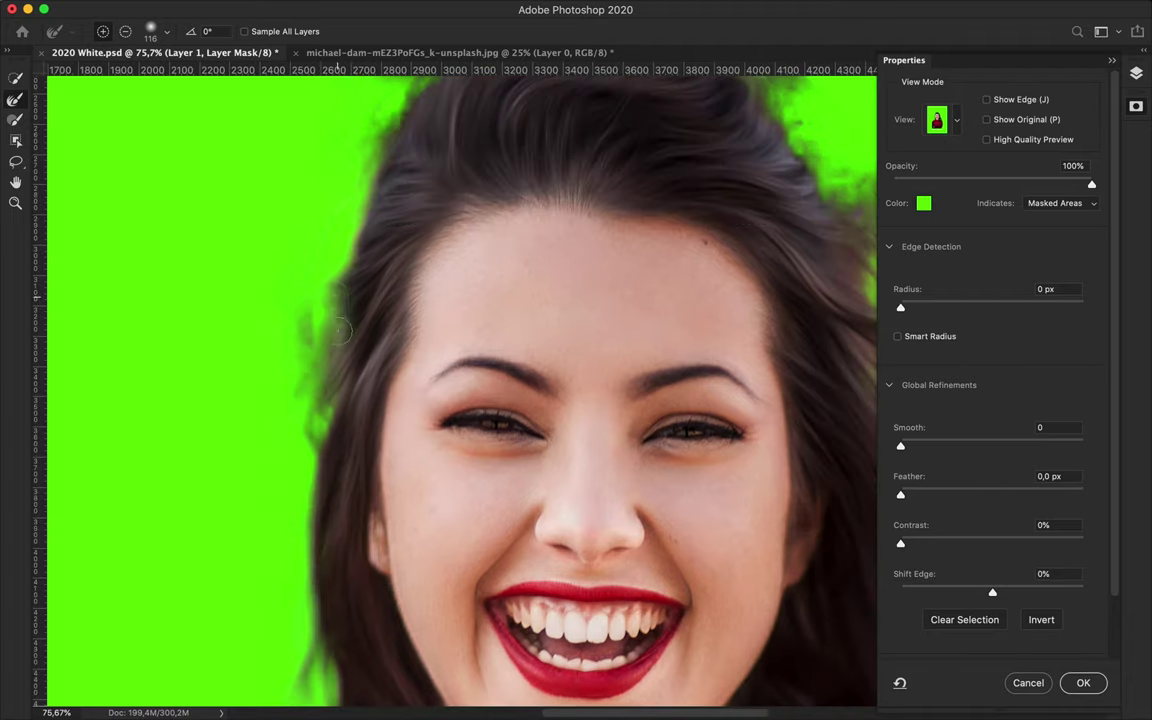
scroll(324, 193, up, 2)
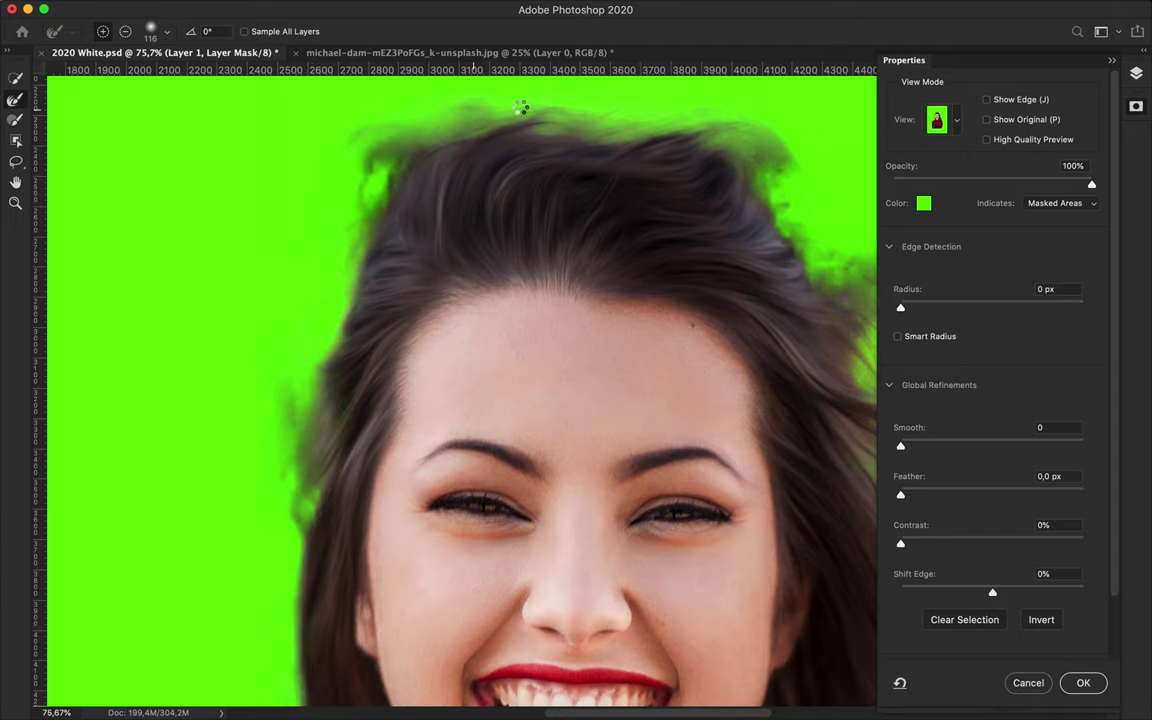
scroll(520, 105, up, 2)
drag(590, 165, 740, 260)
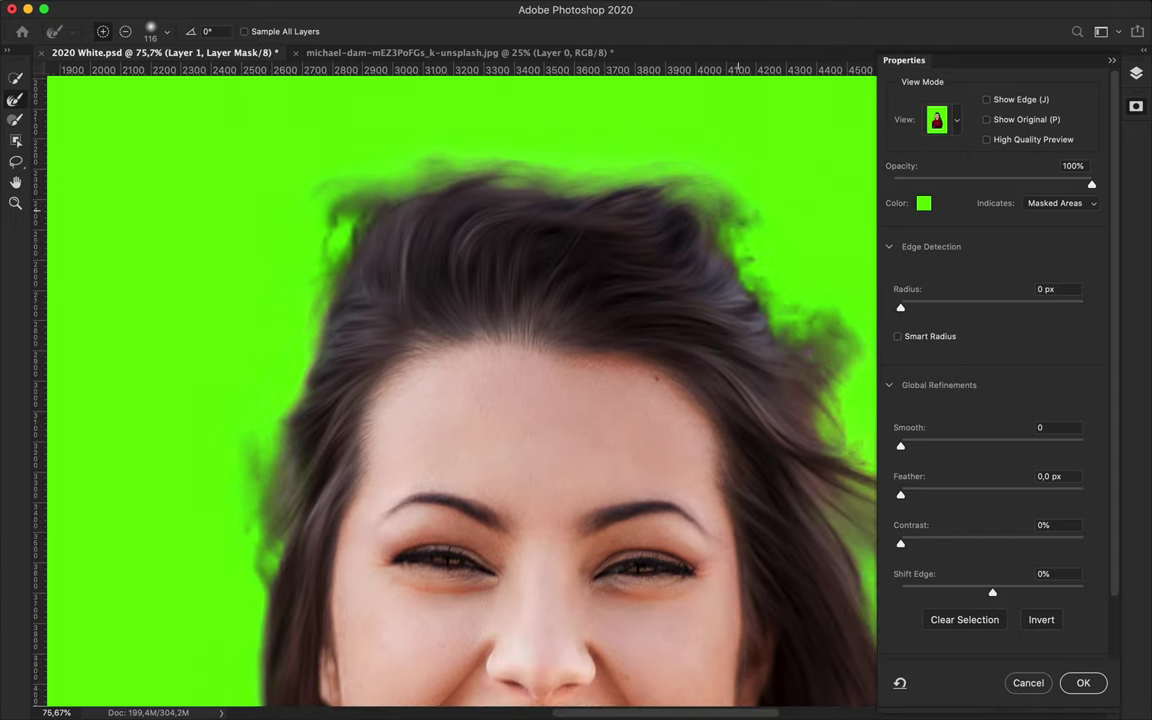
scroll(830, 327, down, 2)
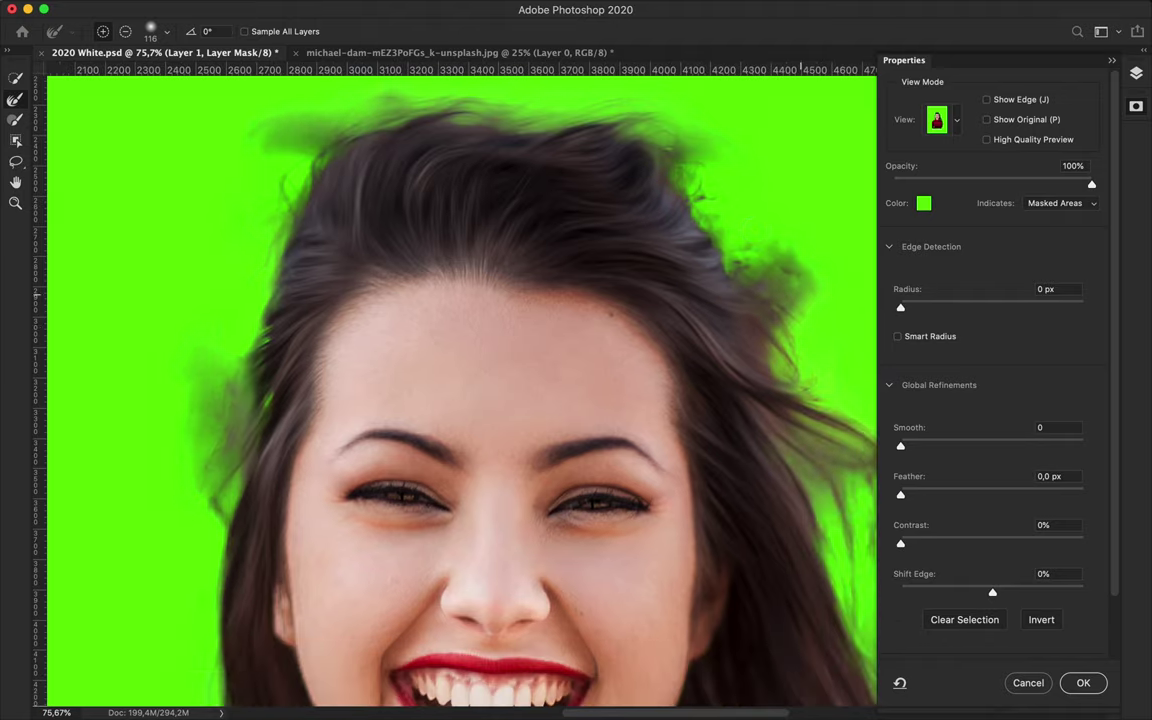
scroll(766, 373, right, 5)
scroll(766, 373, down, 1)
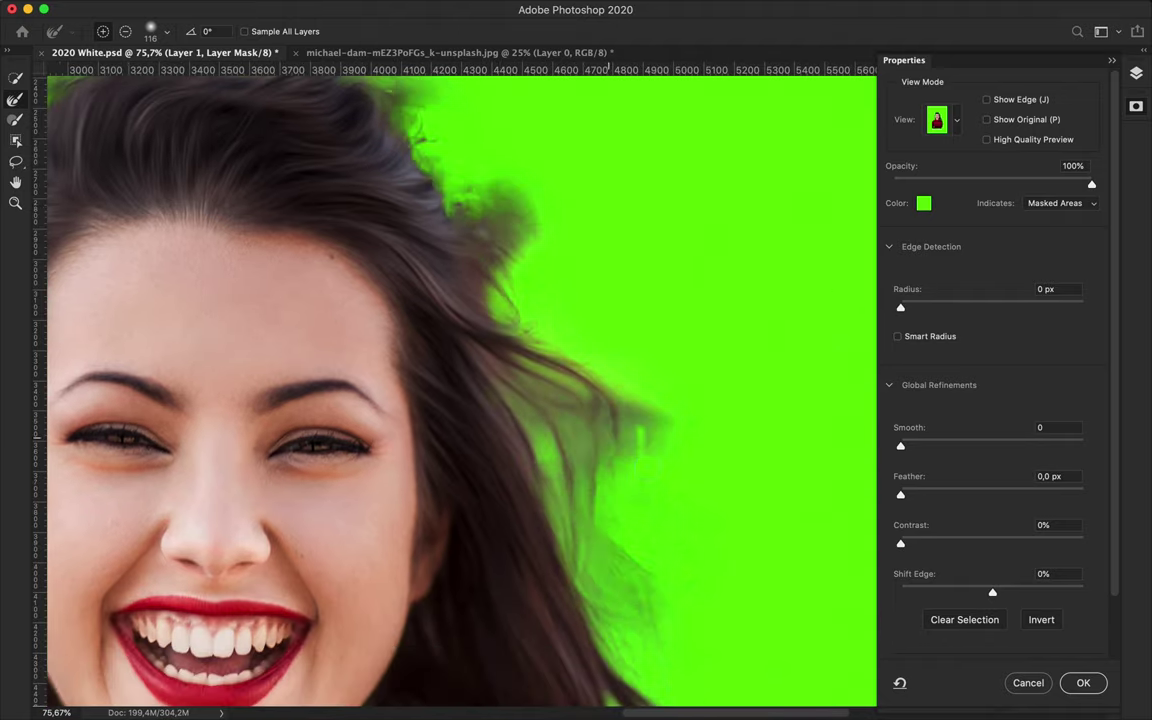
scroll(494, 193, down, 2)
click(155, 31)
- Set brush spacing to 2% and size to 124, and return the hair haze to background
drag(91, 147, 87, 148)
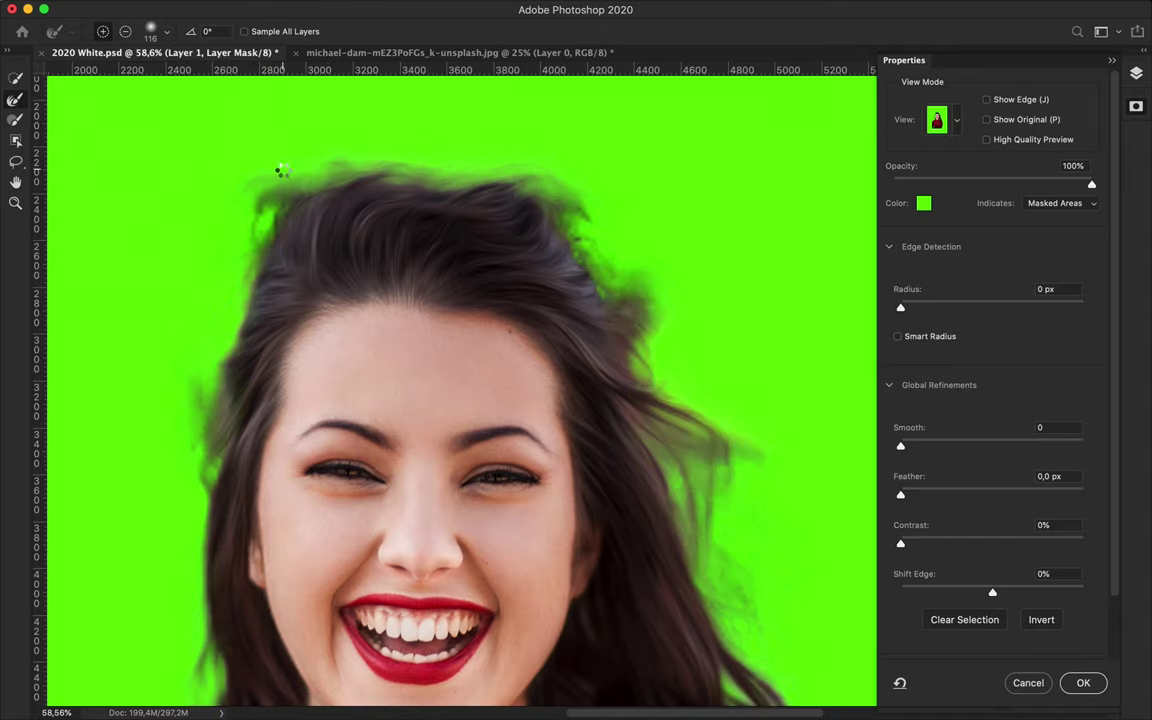
text(2)
key(Return)
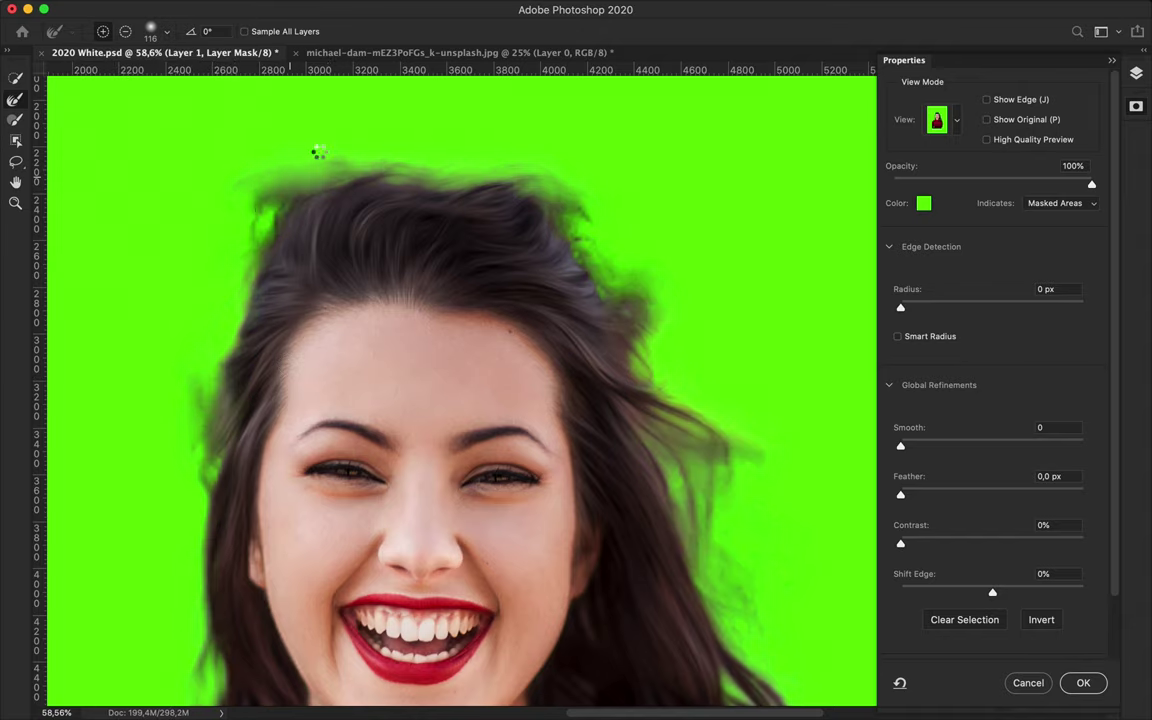
click(155, 31)
click(249, 185)
click(155, 31)
drag(161, 75, 164, 75)
click(262, 90)
alt+click(249, 197)
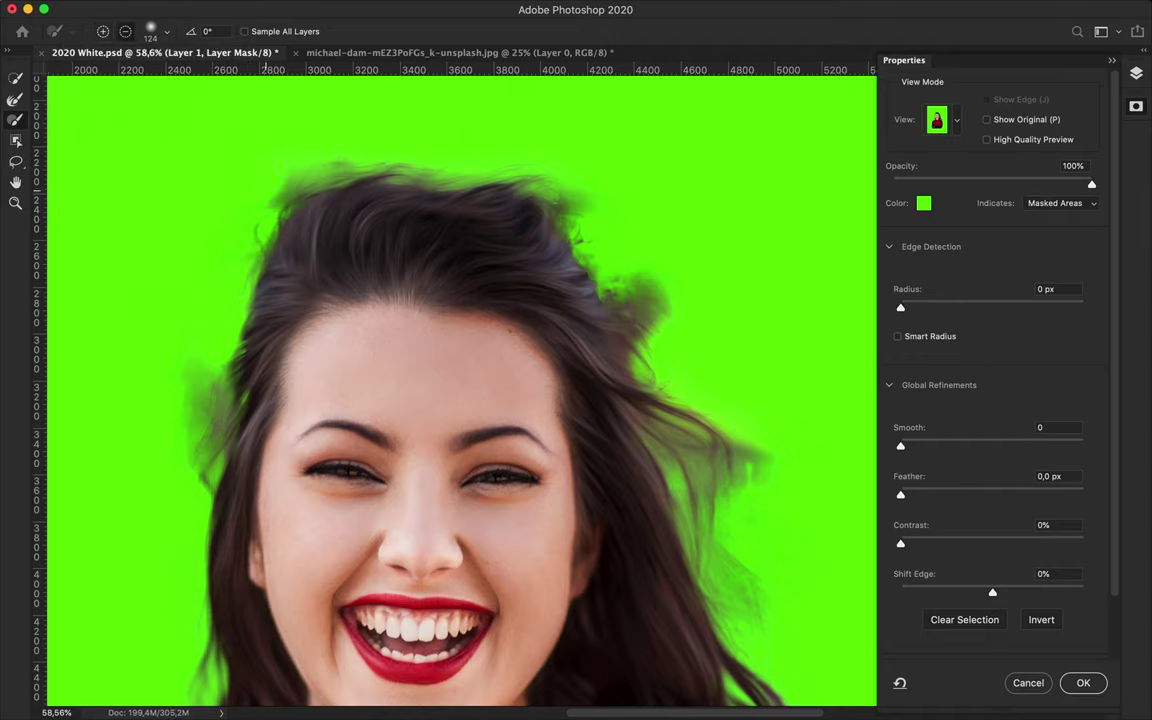
- Refine the fringe at the top right of the hair, then reopen Select and Mask
key(b)
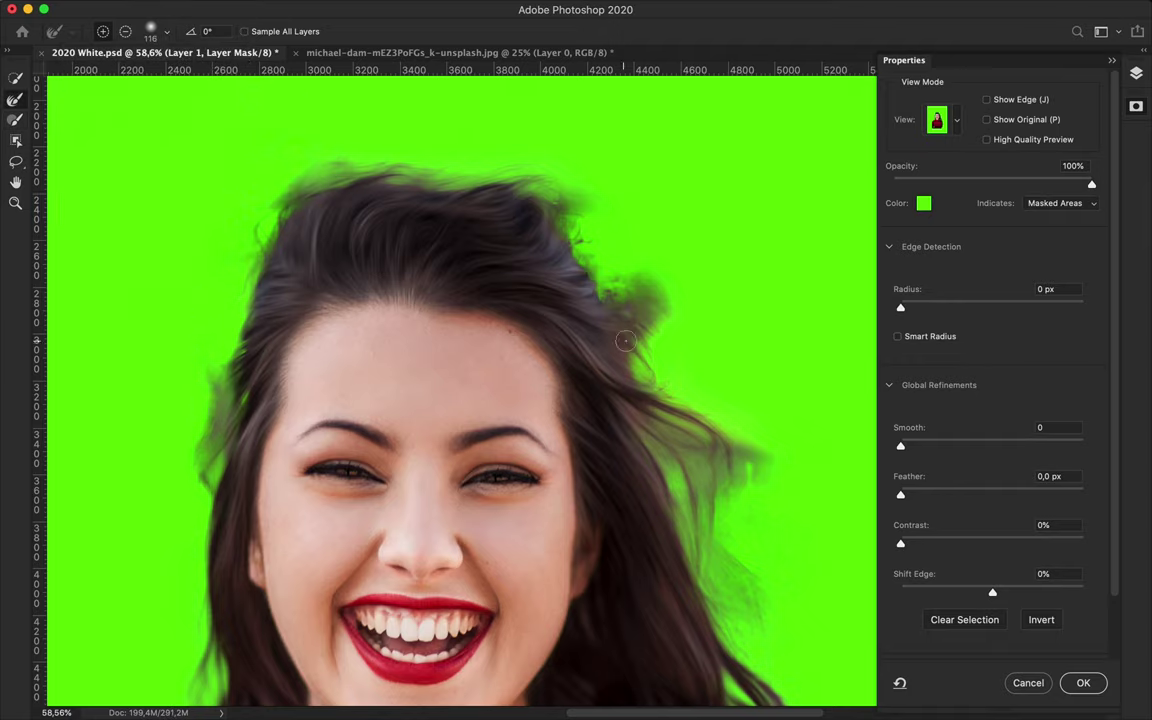
mouse_move(603, 288)
mouse_down()
mouse_move(613, 262)
mouse_move(659, 310)
mouse_up()
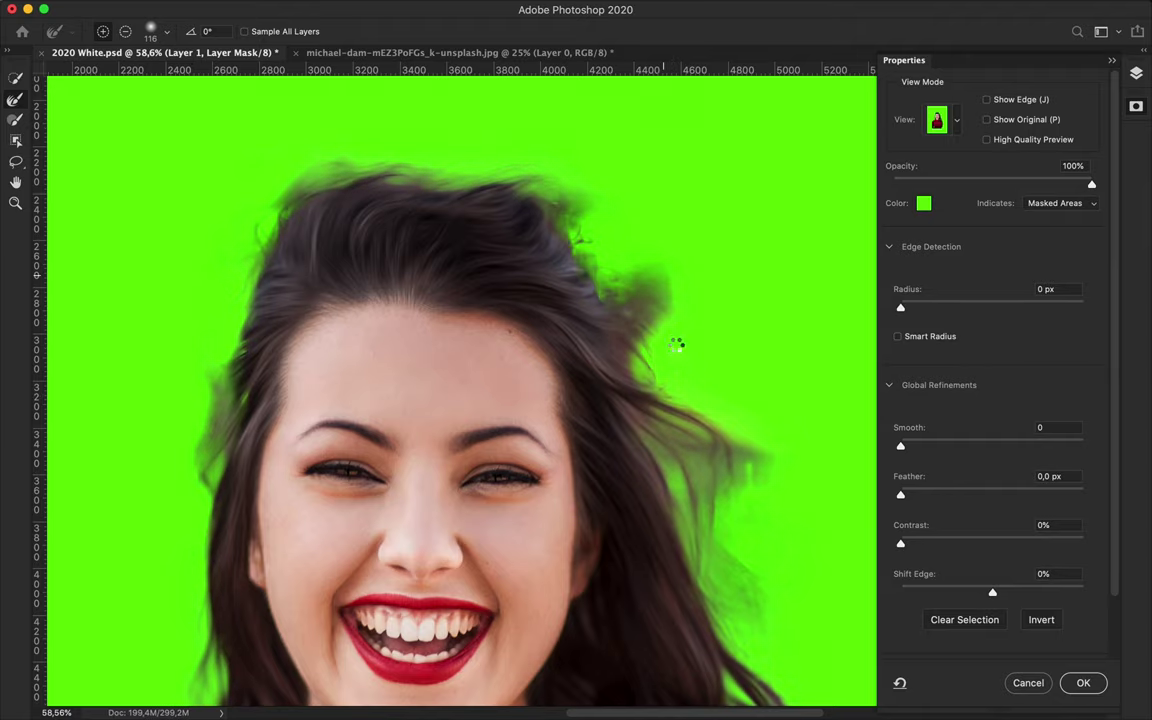
key(Return)
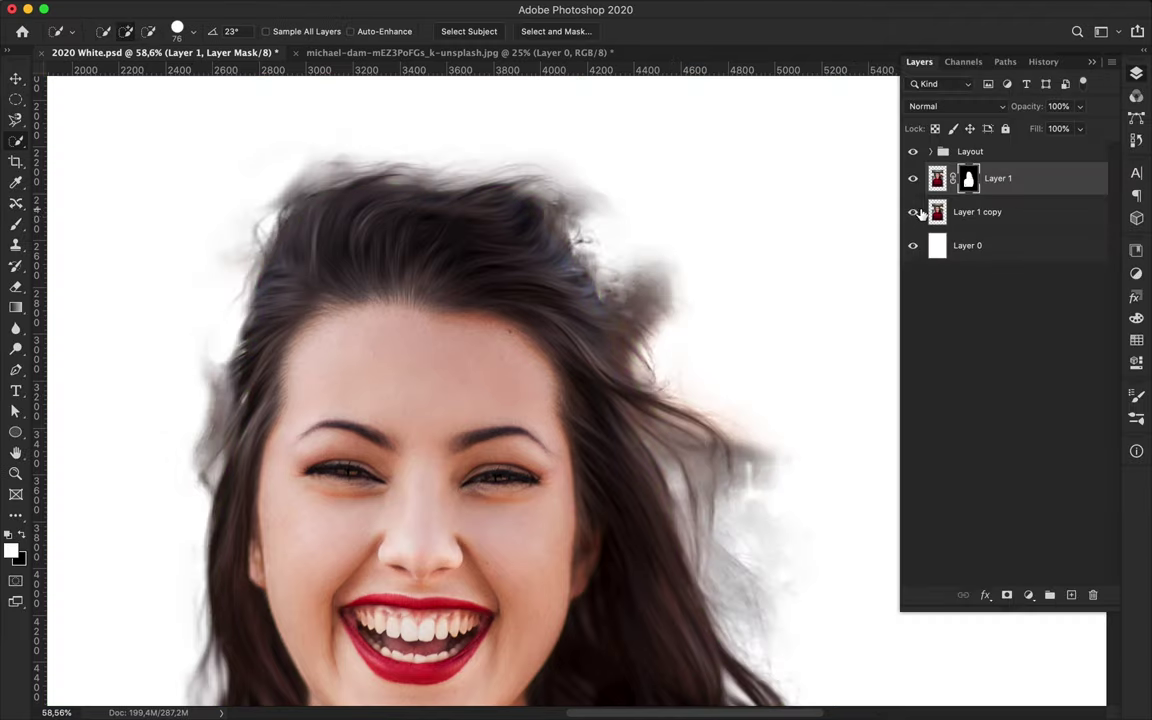
click(912, 211)
click(577, 31)
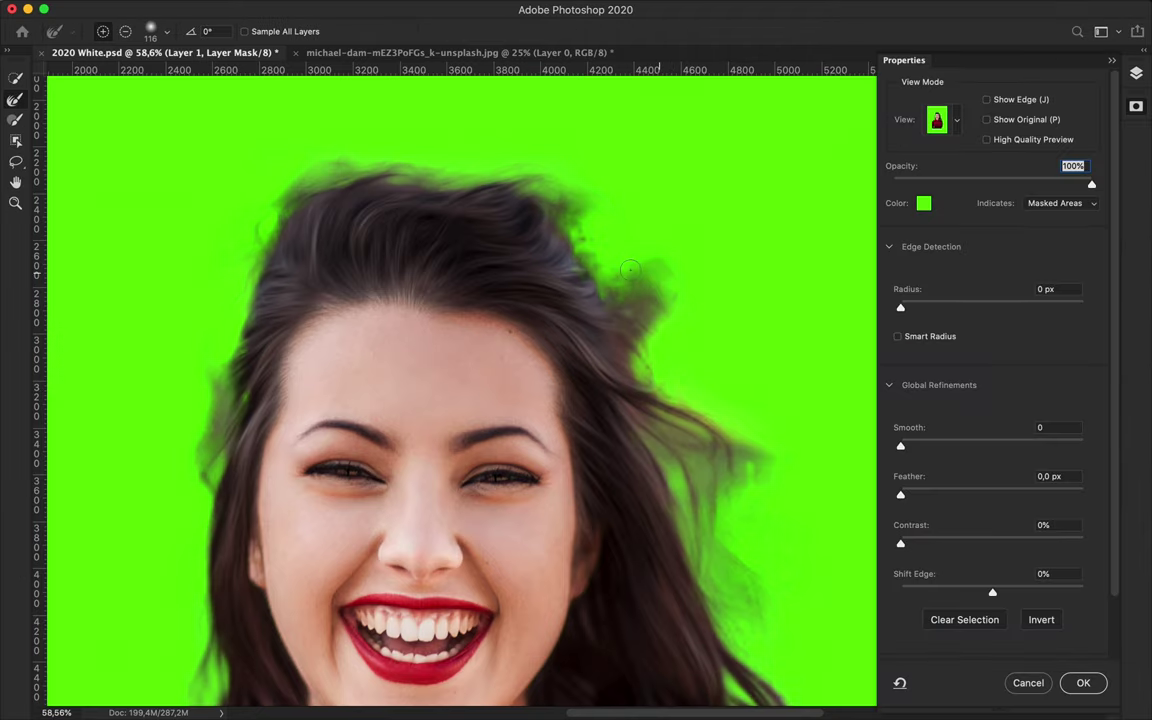
- Raise the brush hardness and refine the mask around the right hair tuft
click(165, 31)
key(Return)
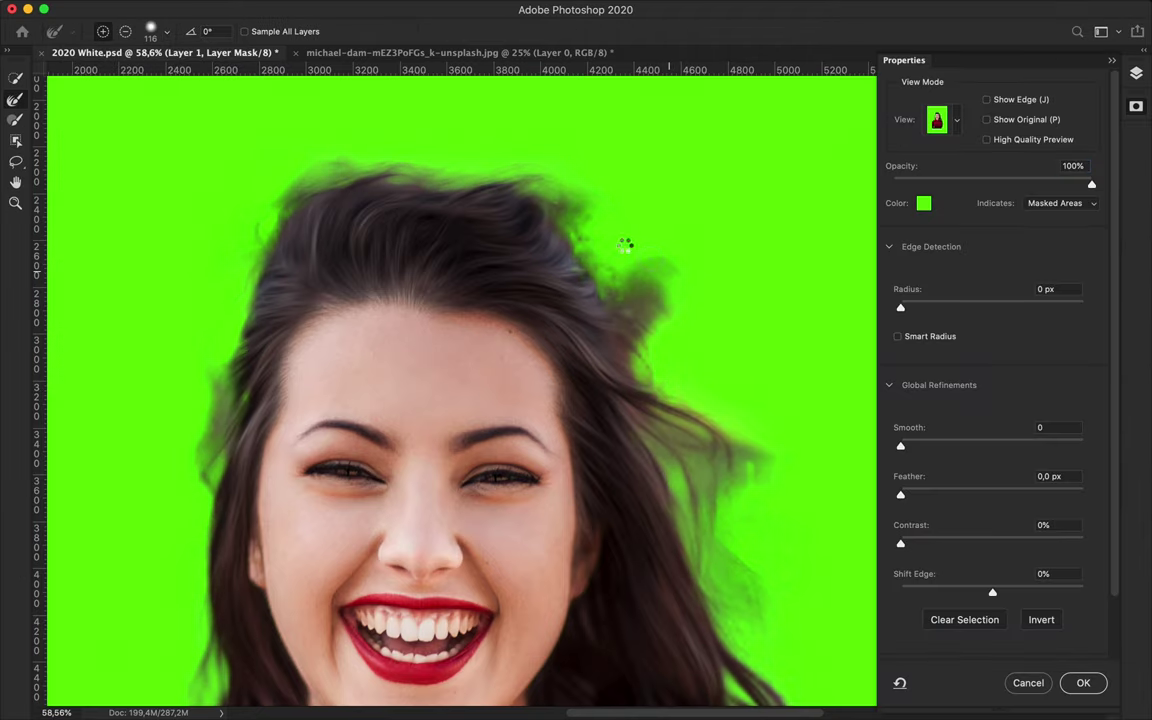
click(165, 31)
drag(175, 104, 228, 104)
key(Return)
drag(668, 265, 631, 268)
- Return to the Refine Edge Brush and set the mask overlay opacity to 59%
key(b)
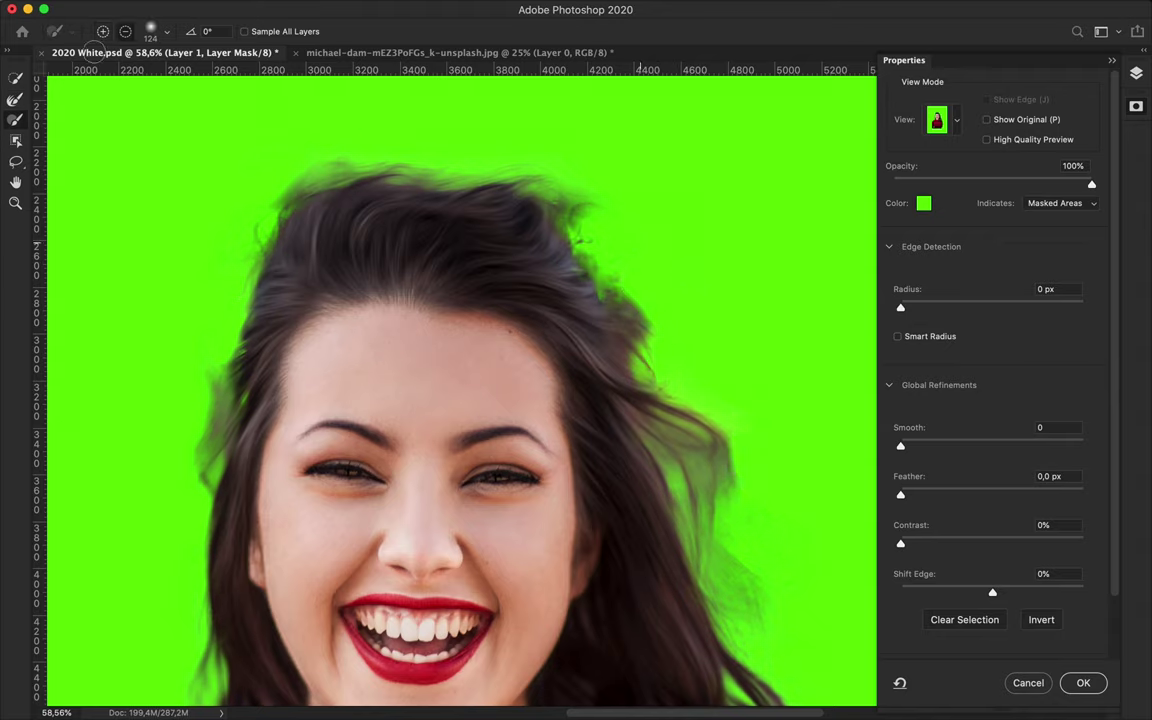
key(r)
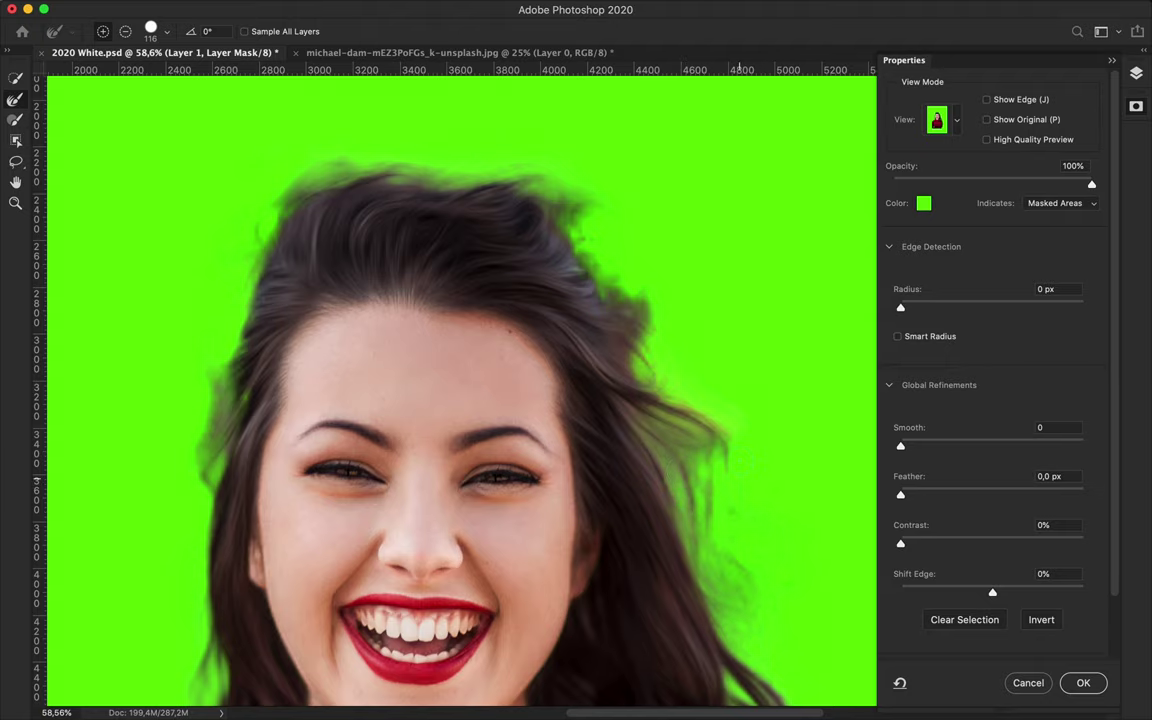
drag(1091, 184, 1009, 184)
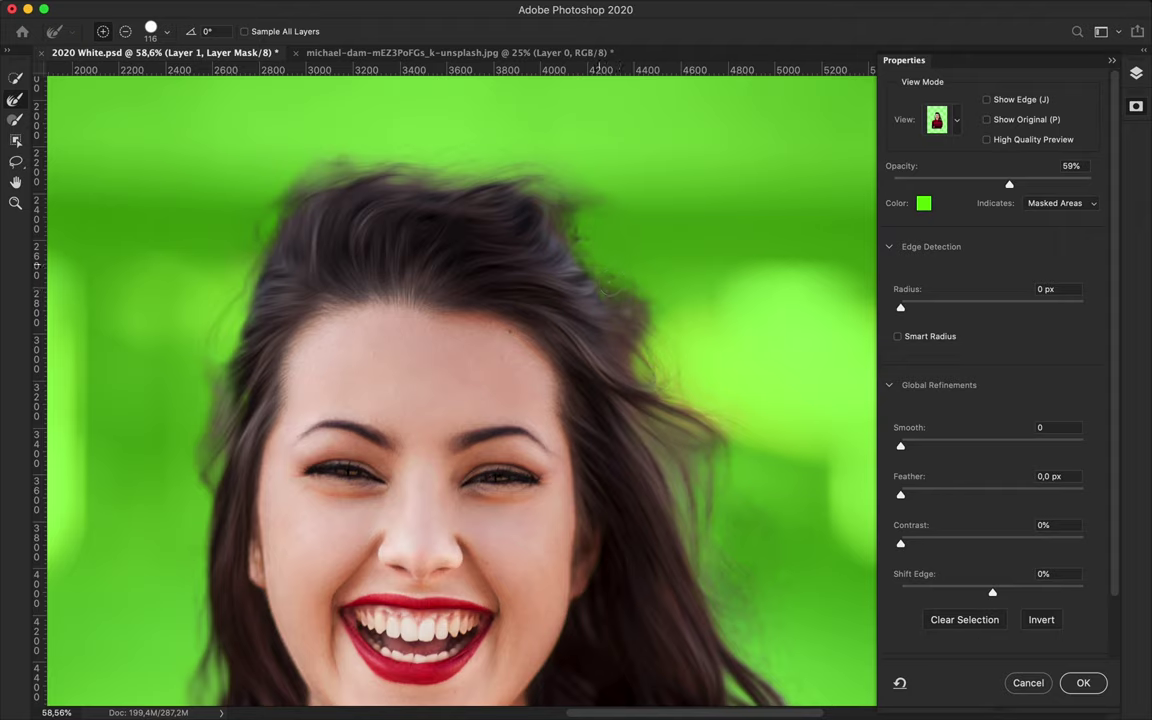
- Refine the upper-right flyaway strands with a softened brush, then restore the brush hardness
click(150, 31)
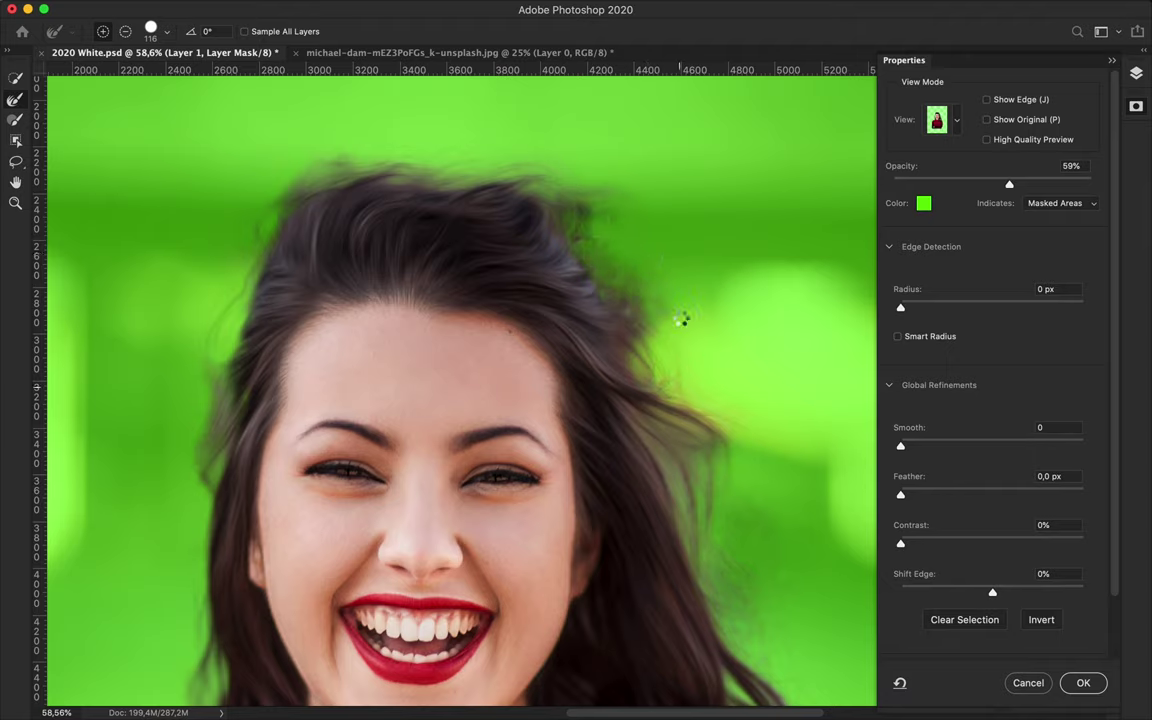
drag(681, 319, 600, 220)
click(154, 30)
drag(200, 103, 60, 103)
click(633, 274)
drag(598, 181, 713, 321)
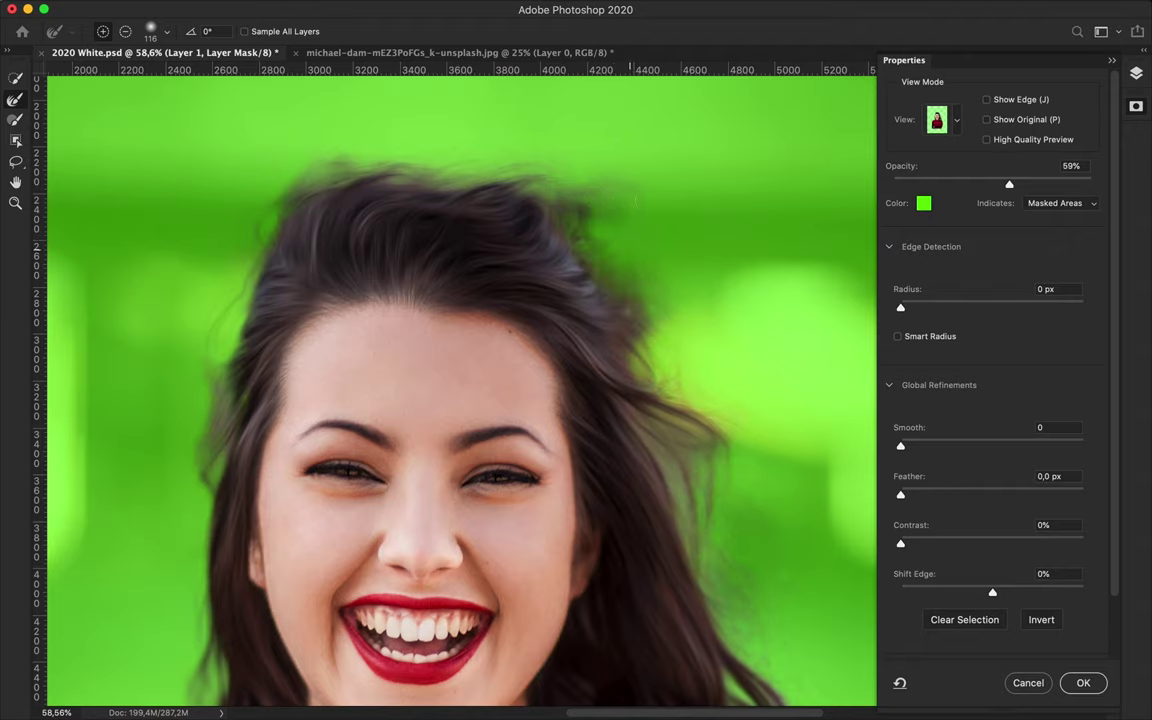
click(150, 30)
drag(60, 103, 200, 103)
click(582, 262)
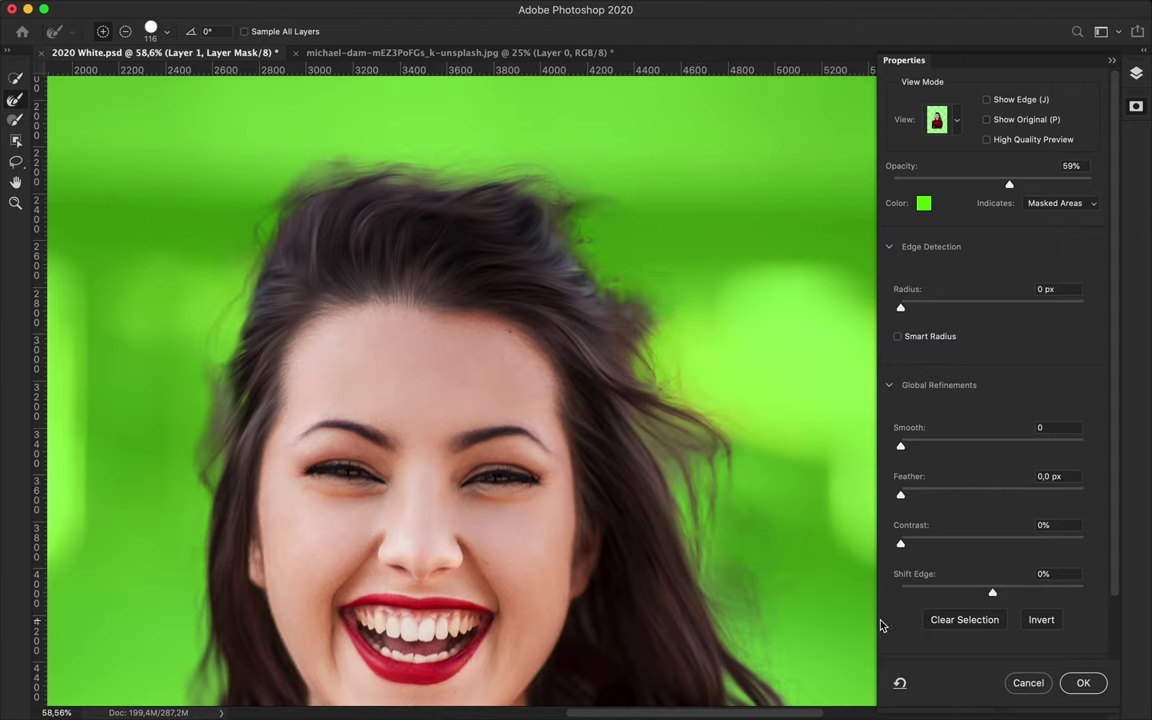
- Set the Refine Edge Brush size to 95
click(170, 33)
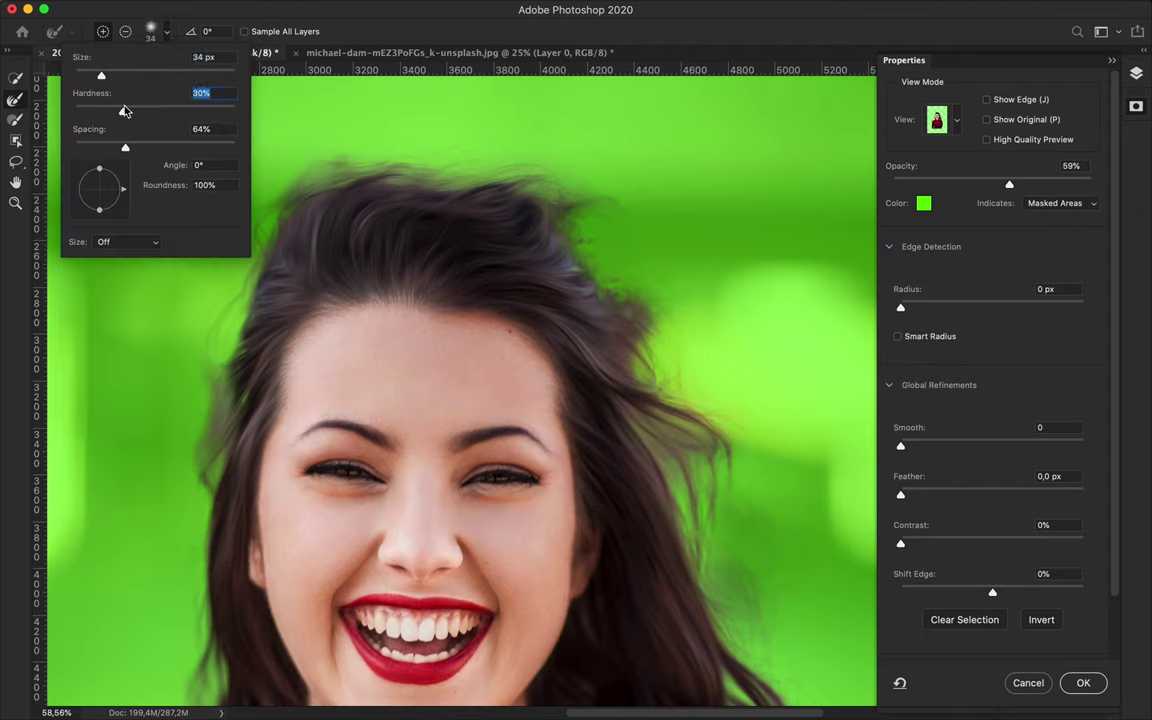
key(Return)
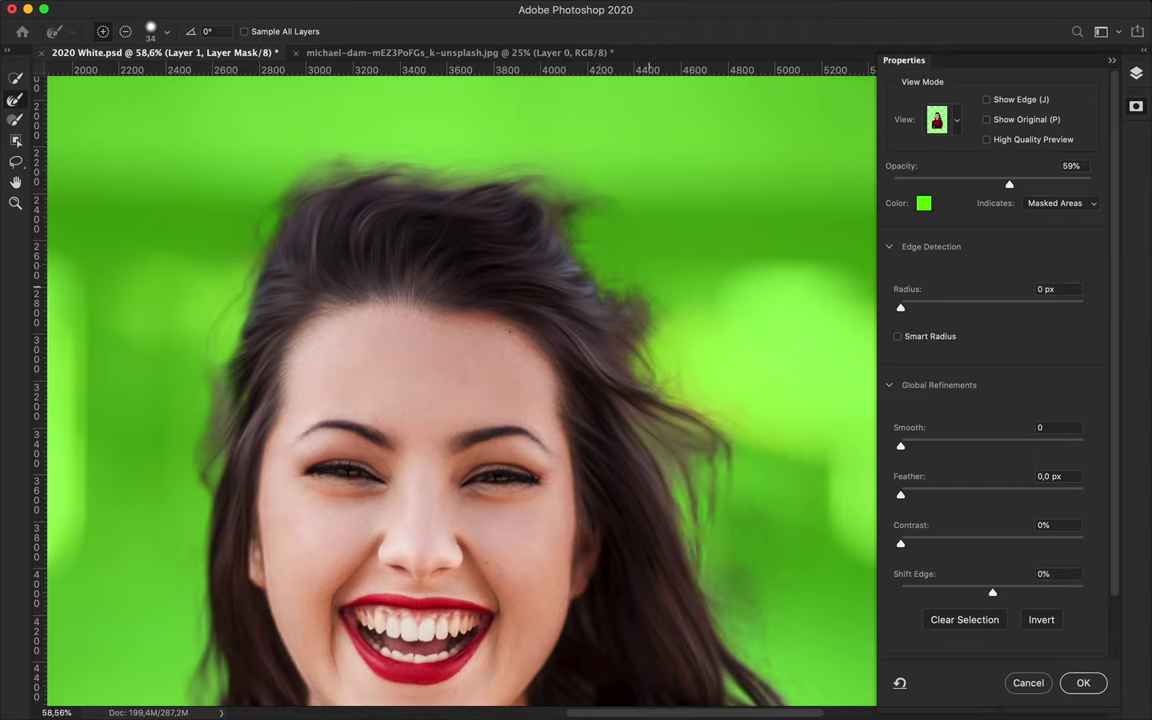
key(Return)
text(95)
key(Return)
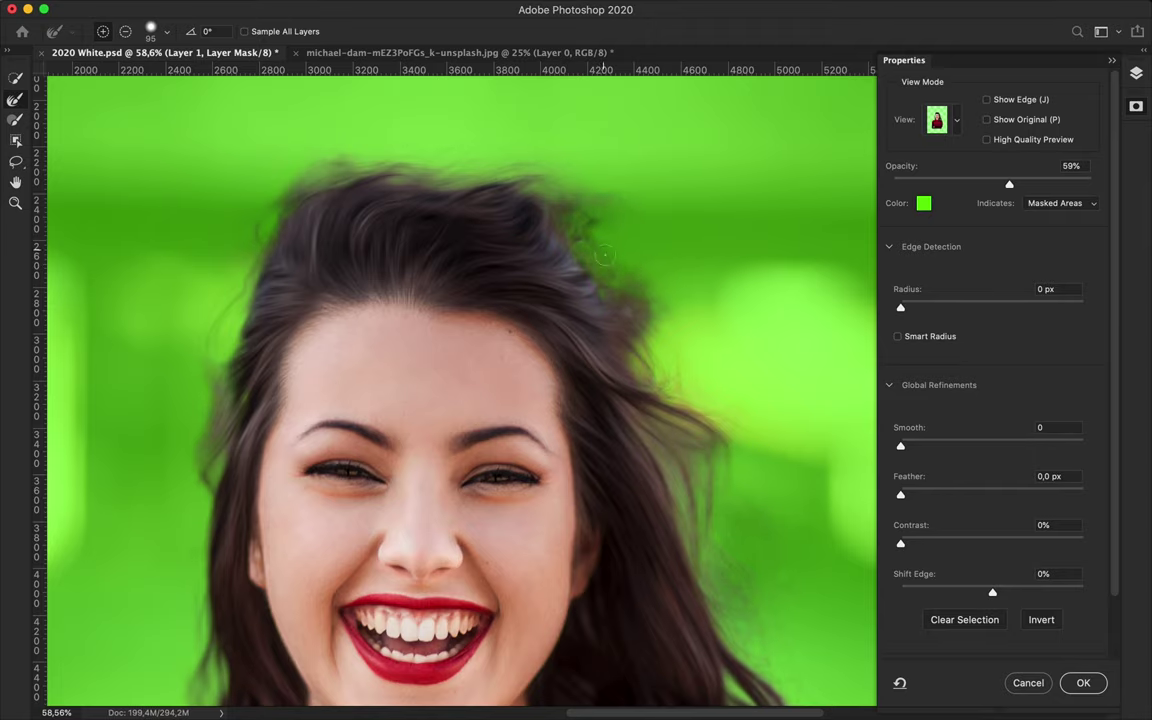
- Set the mask overlay opacity to 75% and apply the refined mask with OK
drag(1009, 184, 955, 184)
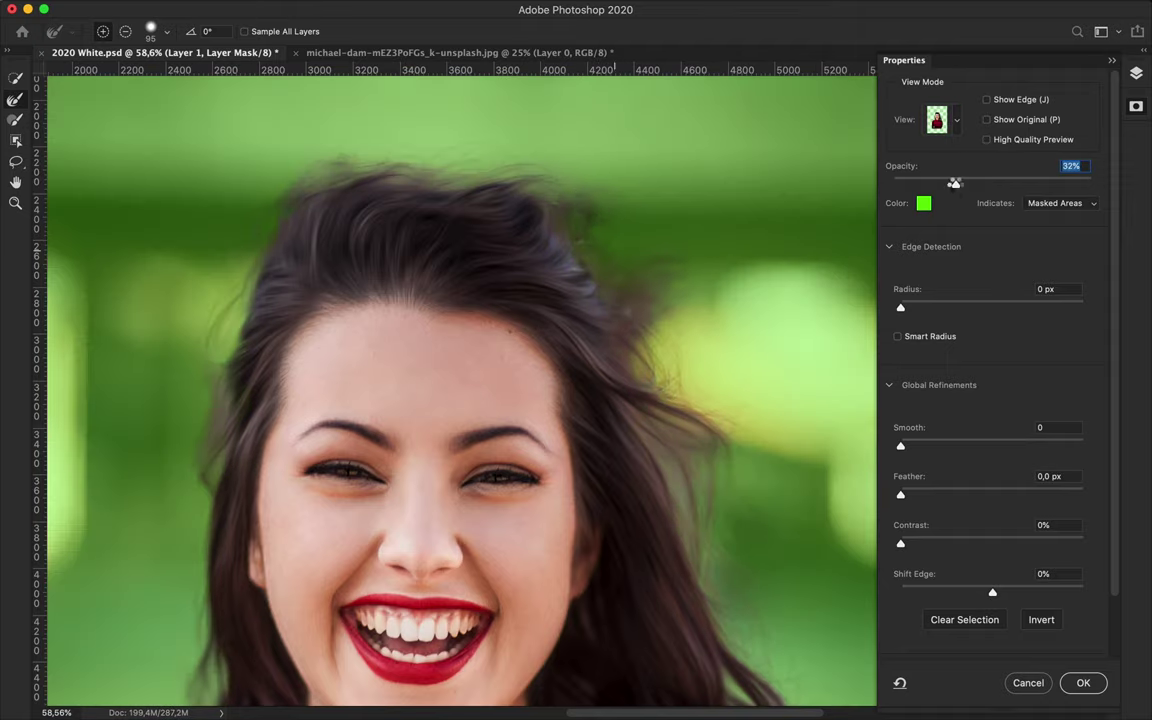
drag(953, 186, 1043, 187)
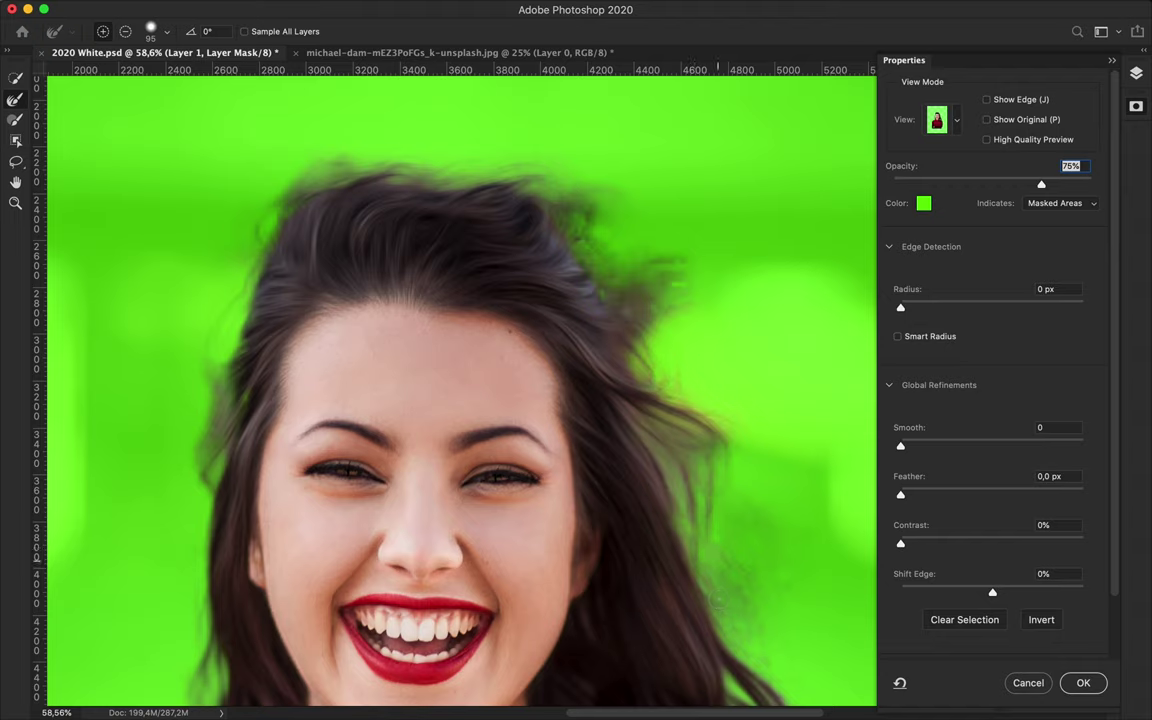
click(1080, 681)
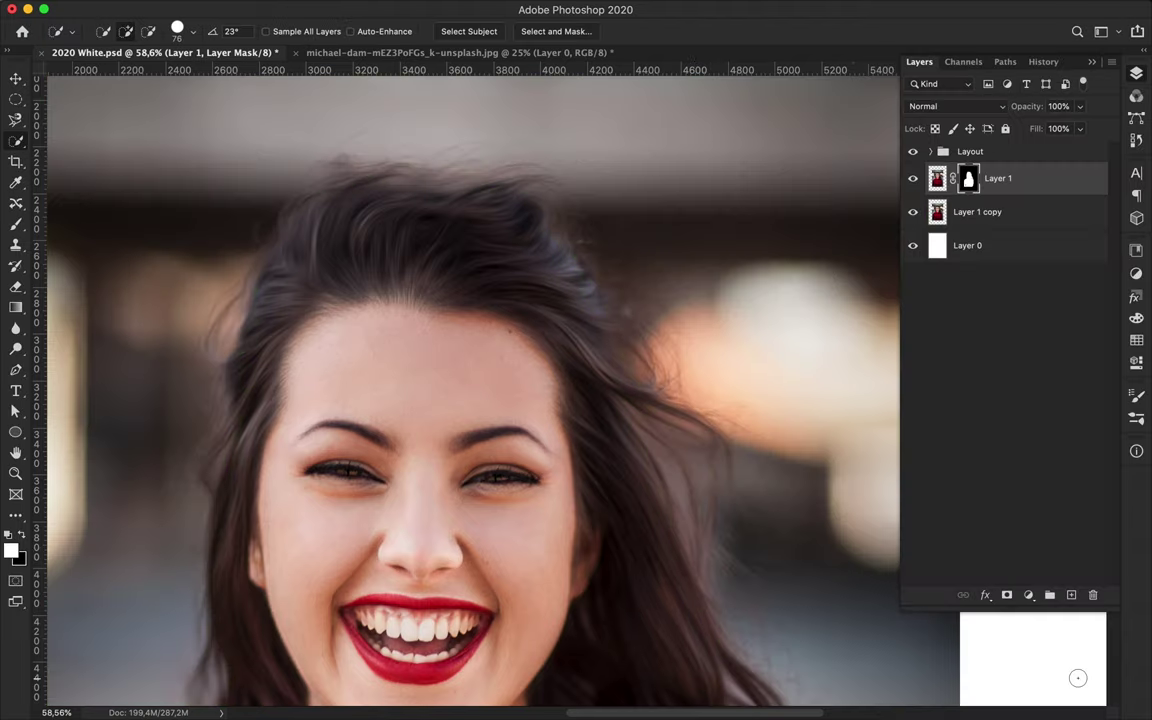
- Hide Layer 1 copy to reveal the white background behind Layer 1
click(1064, 212)
click(912, 212)
scroll(500, 400, down, 3)
scroll(500, 400, up, 5)
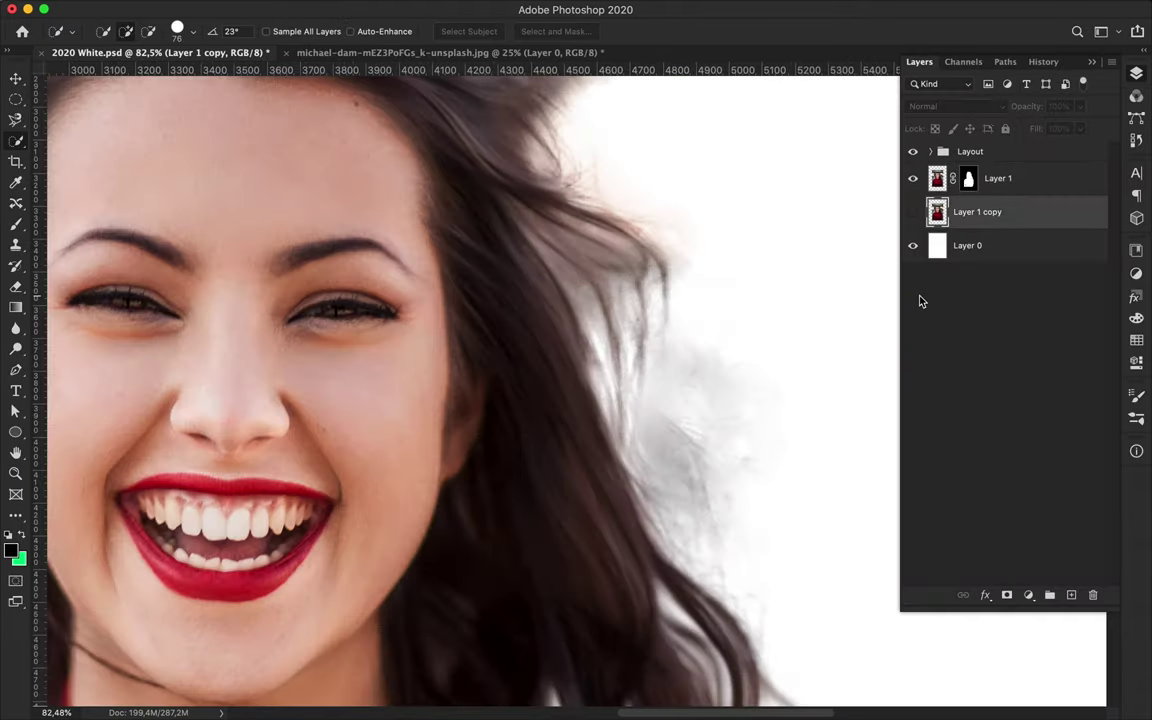
- Target Layer 1's mask and pick a soft brush of about 111 px
click(1037, 179)
key(e)
key(b)
click(100, 31)
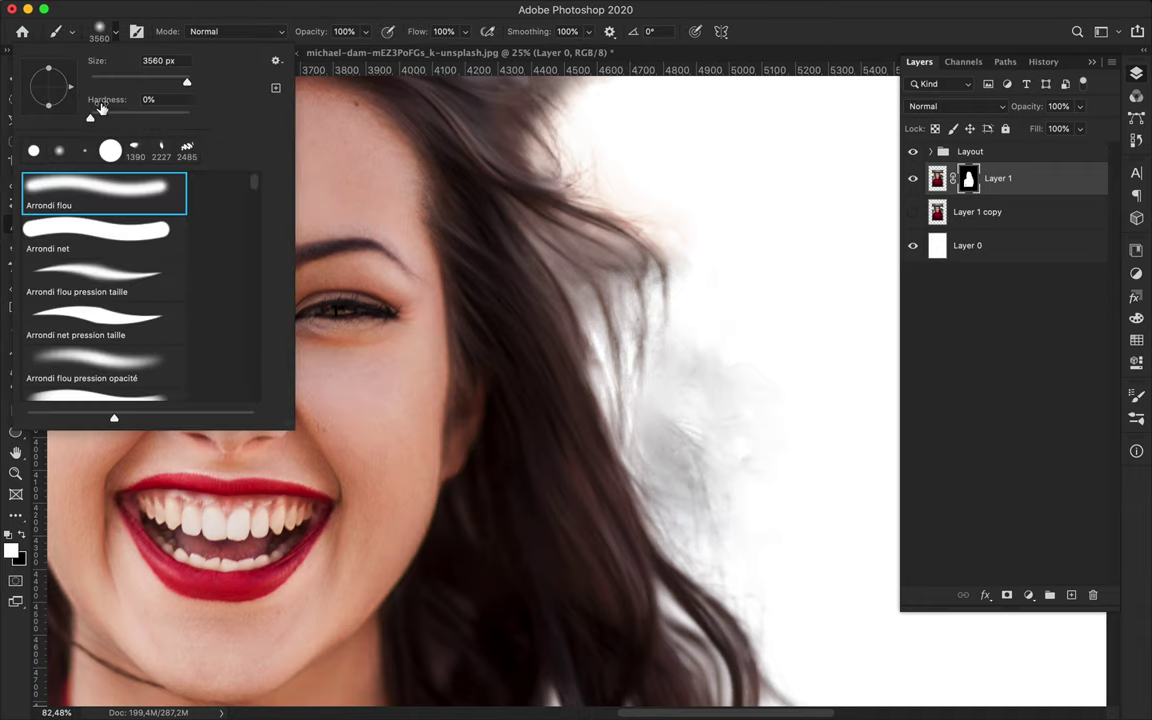
drag(145, 88, 147, 88)
key(Return)
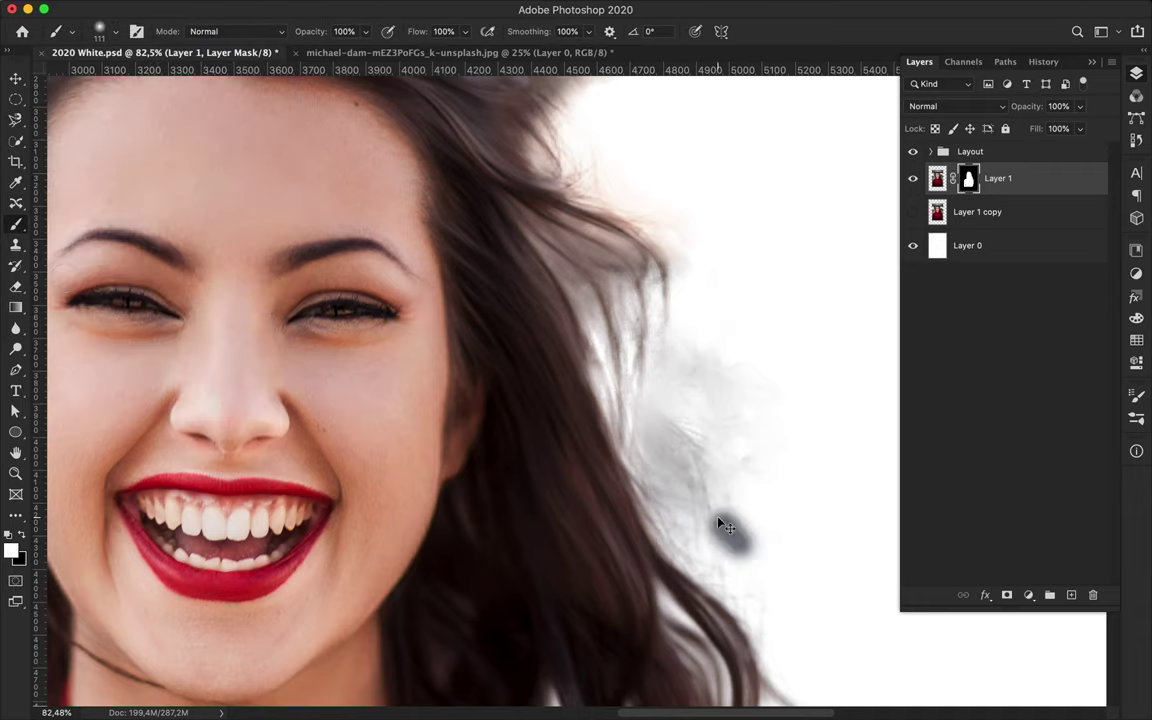
- Paint the grey haze beside and above the hair out of the mask, then reopen Select and Mask
drag(723, 501, 686, 307)
mouse_move(666, 405)
mouse_down()
mouse_move(660, 432)
mouse_move(681, 519)
mouse_move(737, 582)
mouse_up()
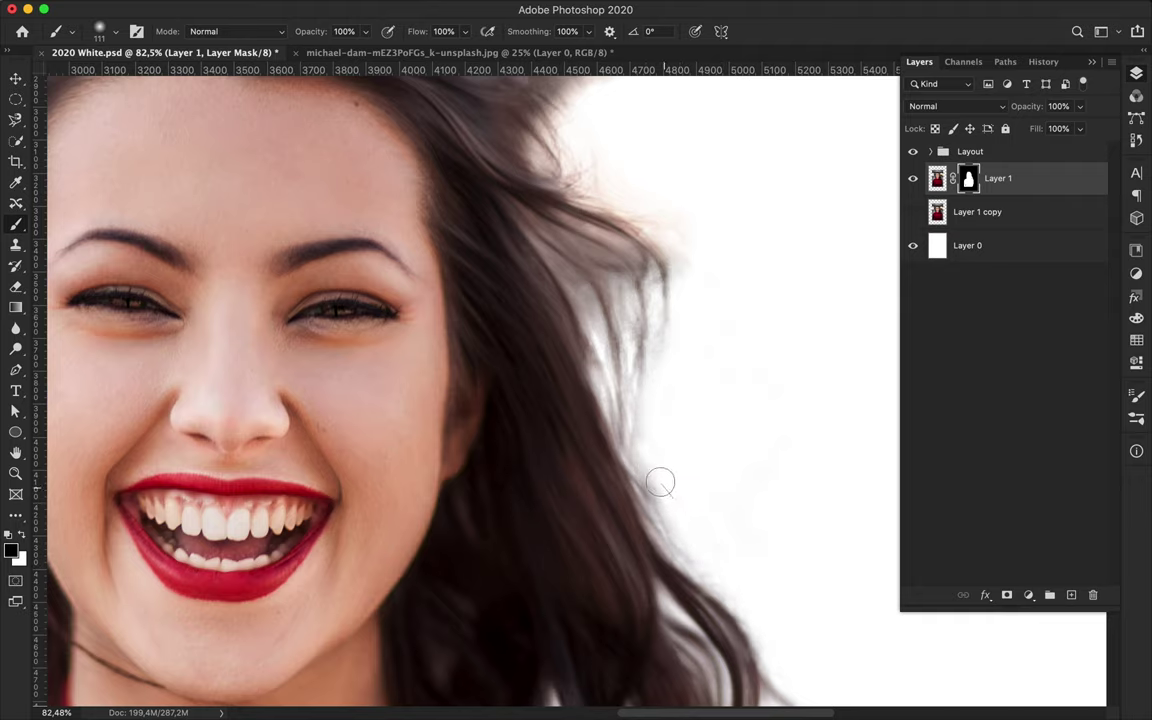
scroll(651, 446, up, 3)
scroll(694, 391, up, 3)
mouse_move(430, 225)
mouse_down()
mouse_move(480, 285)
mouse_move(557, 238)
mouse_up()
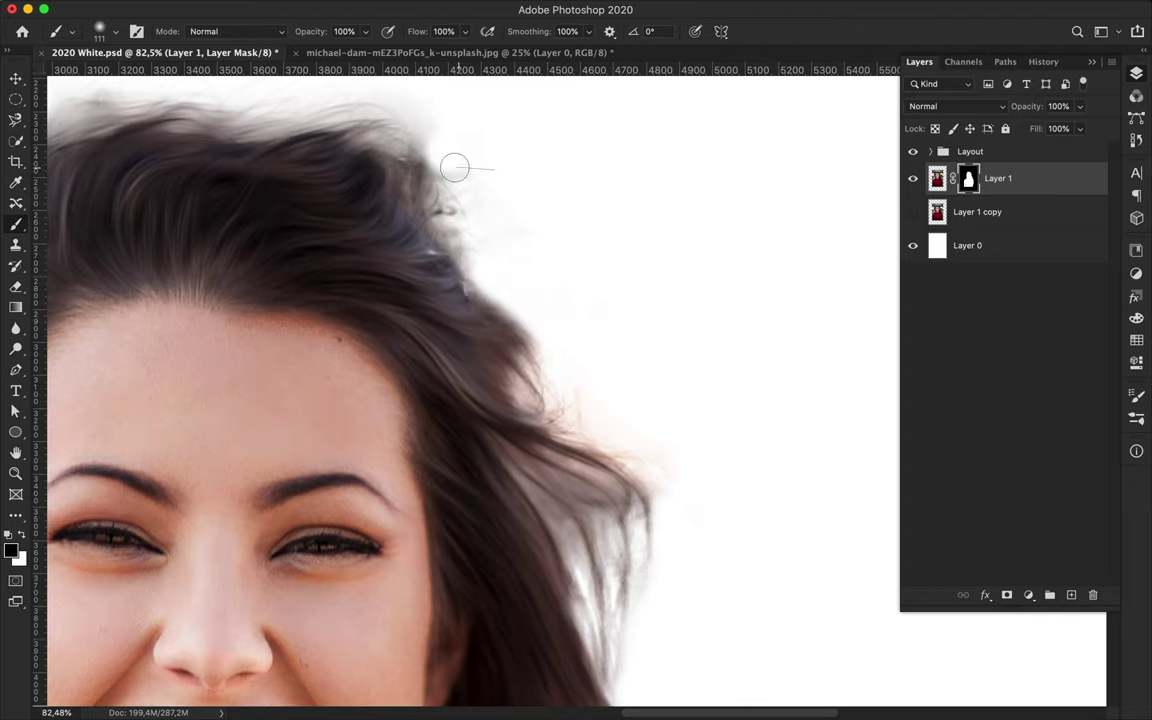
double_click(968, 180)
key(super+alt+r)
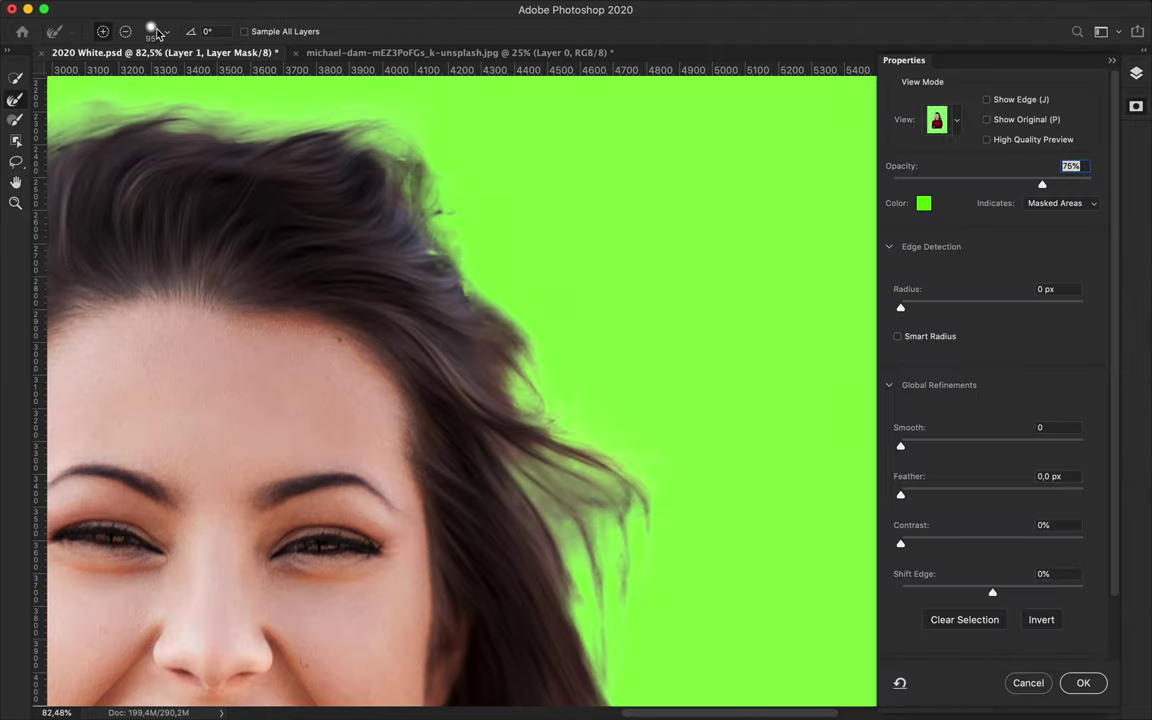
- Set the Refine Edge Brush to 210 px and refine the hair edge at the top of the head
right_click(250, 121)
text(210)
key(Return)
mouse_move(470, 154)
mouse_down()
mouse_move(463, 206)
mouse_move(411, 128)
mouse_up()
- Soften the refining brush and go over the upper hair edge again
click(162, 33)
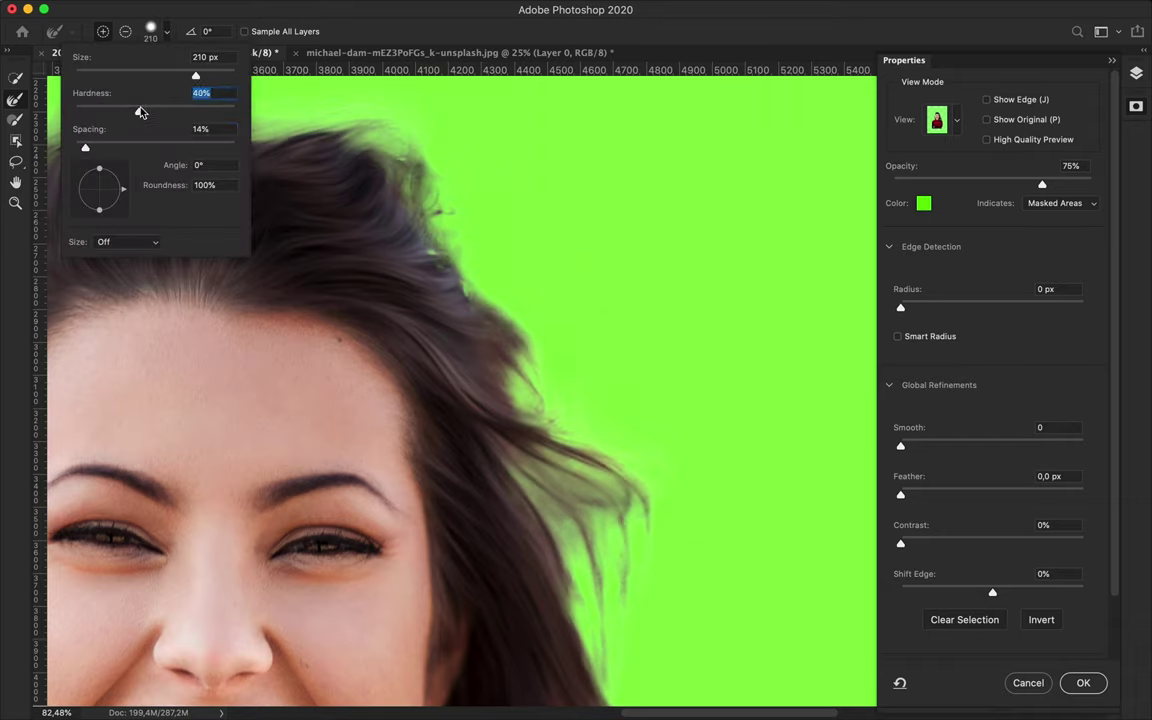
drag(141, 110, 80, 110)
key(Return)
drag(561, 402, 470, 270)
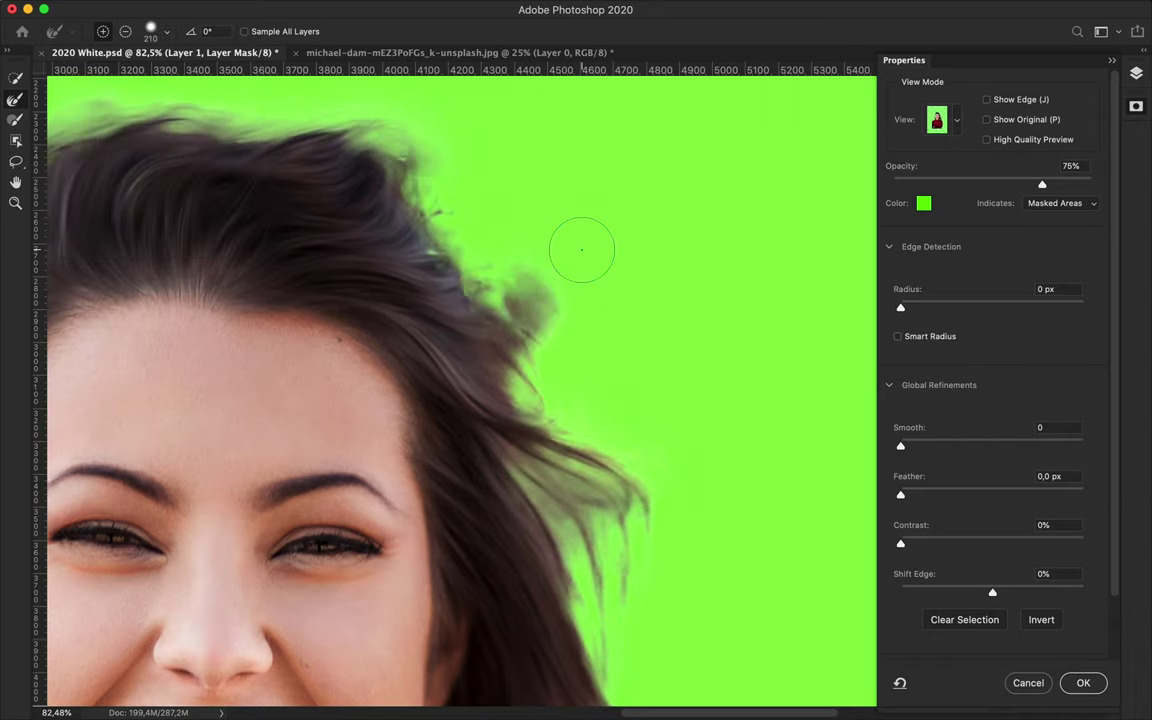
- Lower the brush spacing to 1% and refine the hair edge along the right side
click(150, 31)
key(Return)
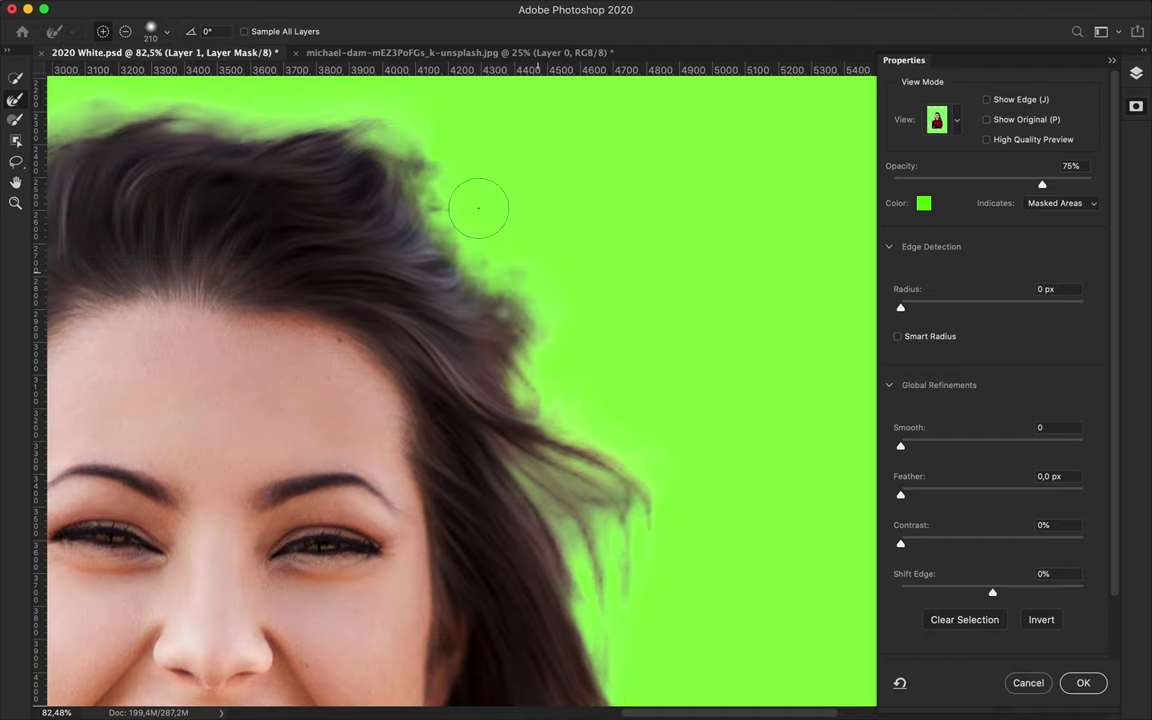
click(166, 31)
drag(95, 148, 68, 148)
key(Return)
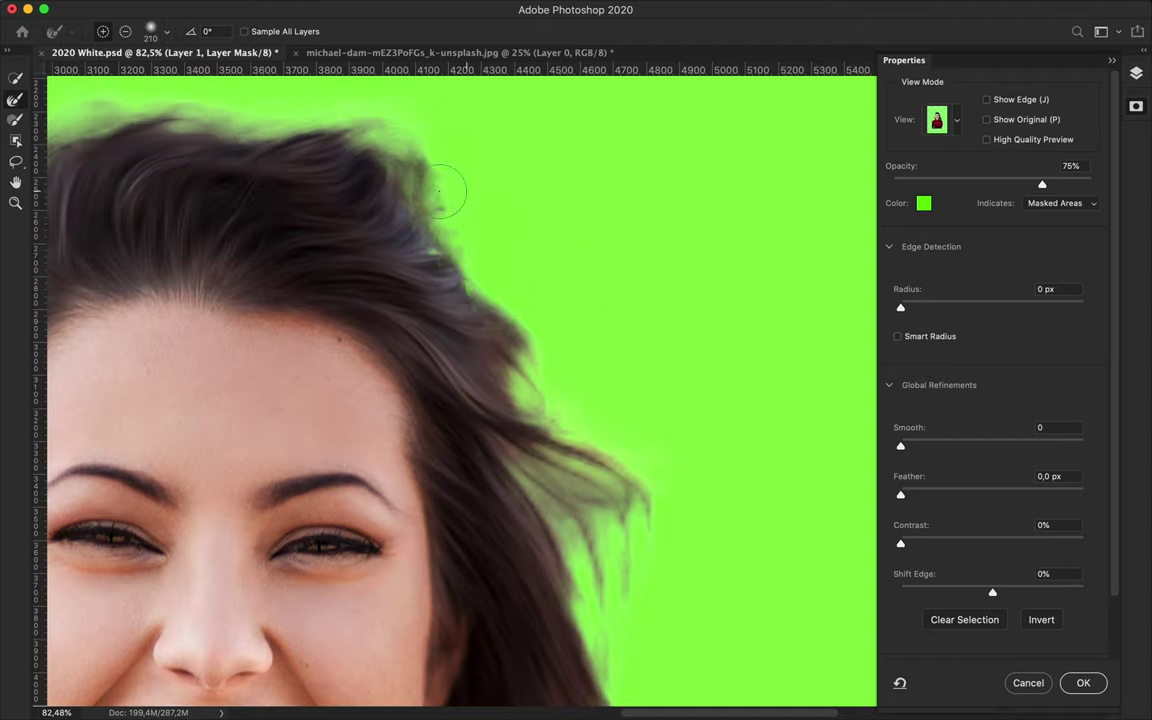
drag(476, 180, 566, 404)
drag(547, 273, 561, 195)
- Make the refining brush hard and brush along the hair edge again
click(166, 31)
drag(121, 98, 200, 98)
key(Return)
drag(514, 195, 569, 352)
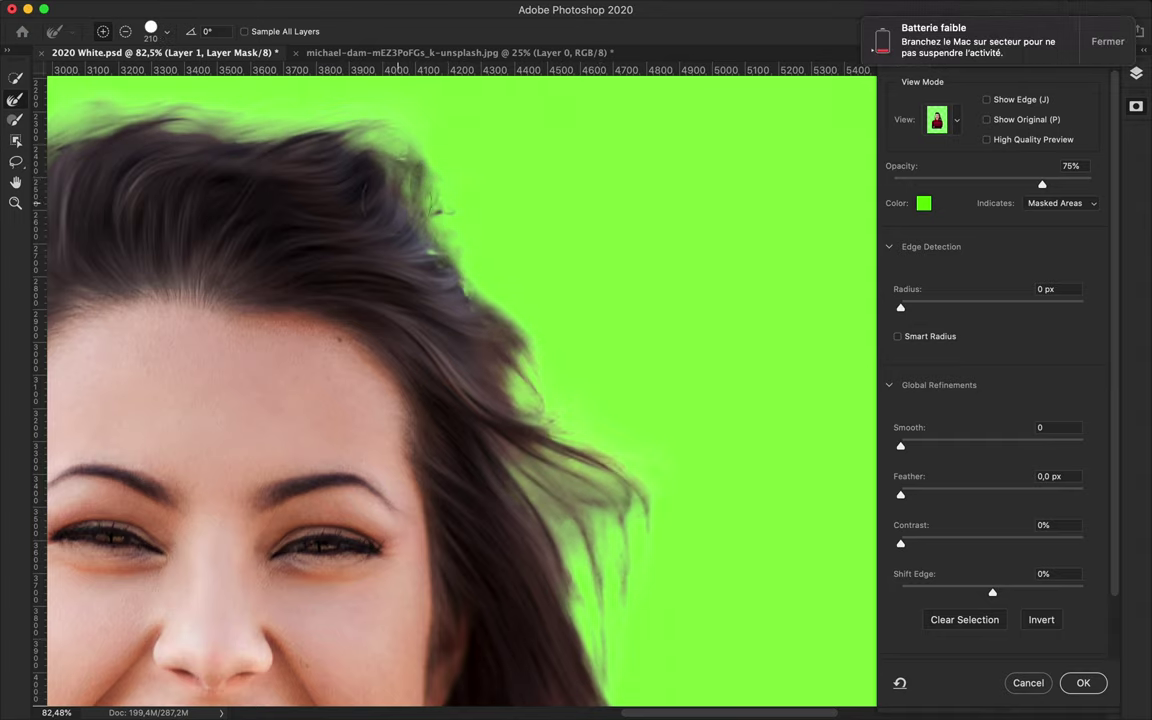
- Return the brush to soft and refine the hair edge near the top
click(166, 31)
drag(200, 98, 121, 98)
key(Return)
drag(510, 360, 438, 162)
- Sweep the Refine Edge Brush down the right side of the hair
scroll(520, 270, down, 3)
scroll(610, 460, down, 2)
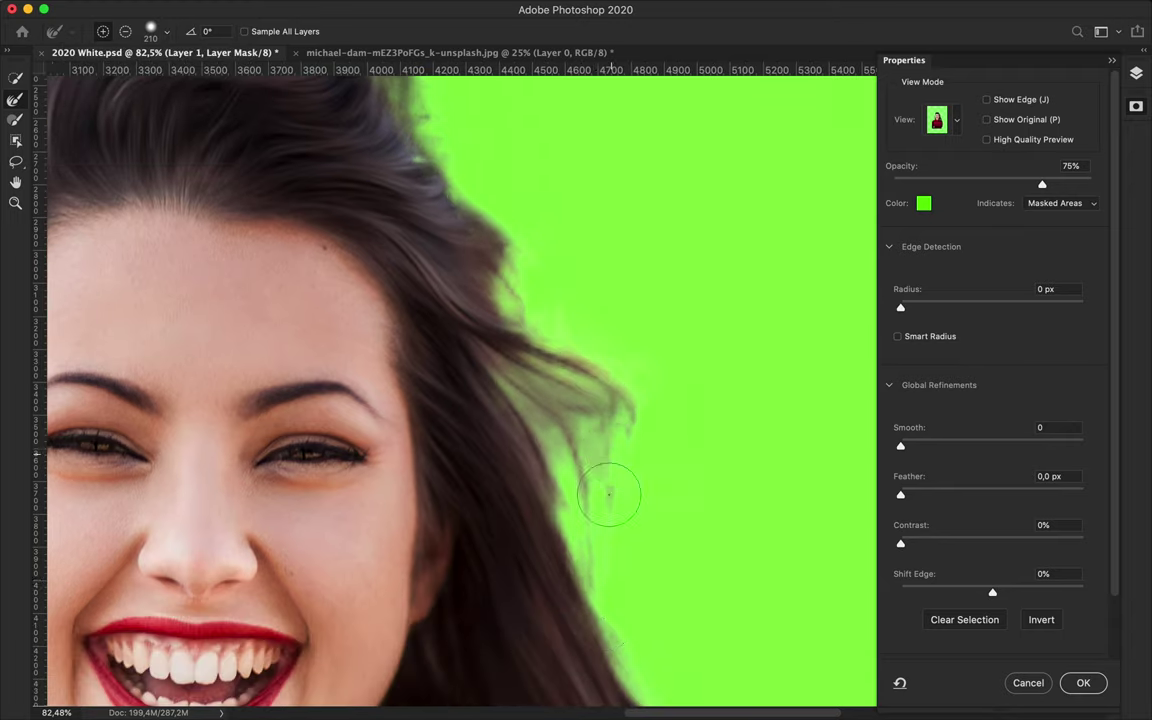
scroll(640, 500, down, 5)
scroll(650, 580, right, 3)
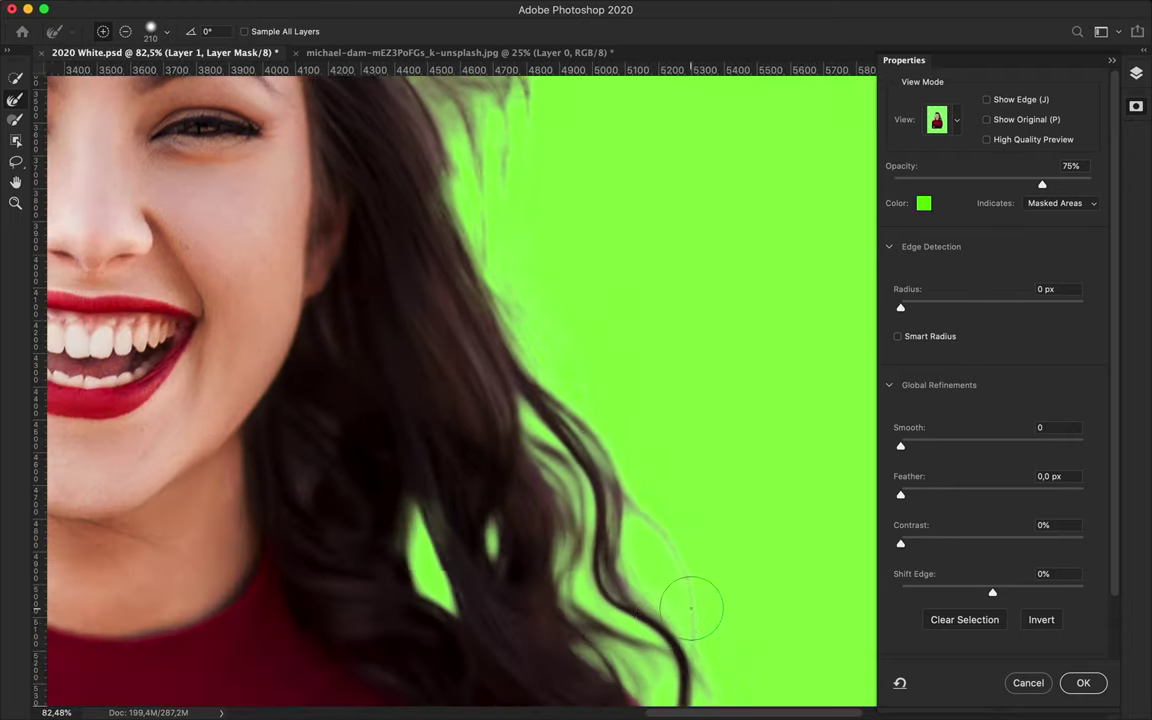
scroll(510, 315, up, 2)
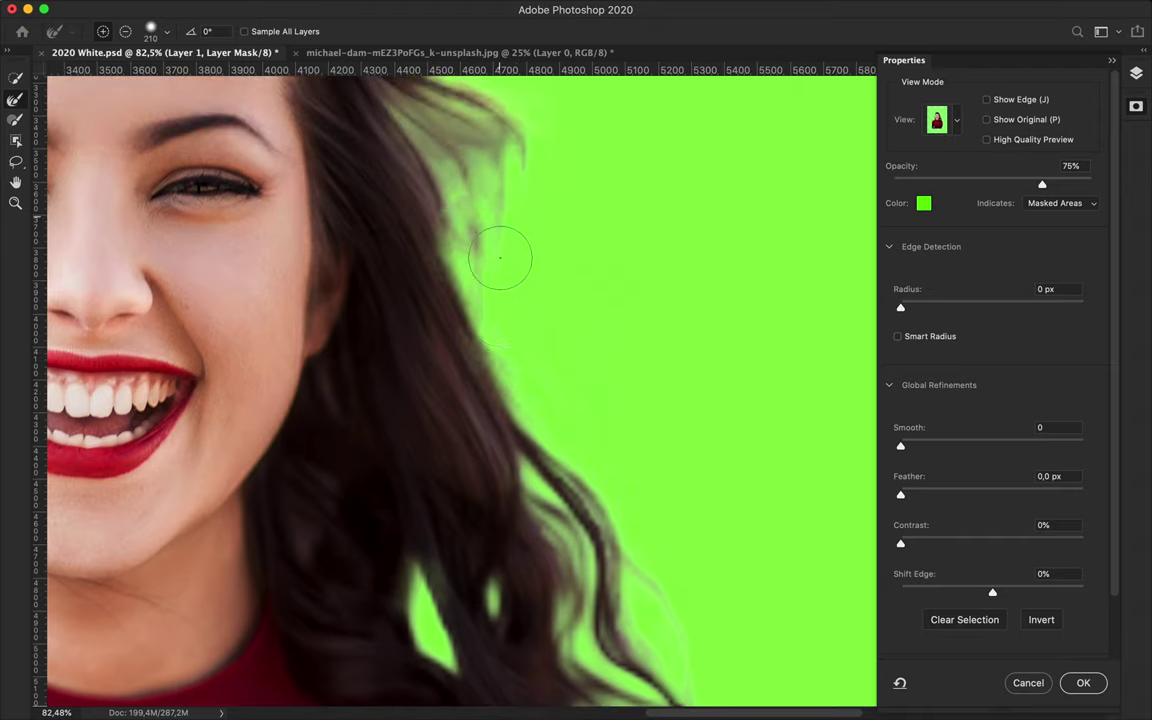
scroll(489, 162, up, 6)
scroll(489, 162, left, 4)
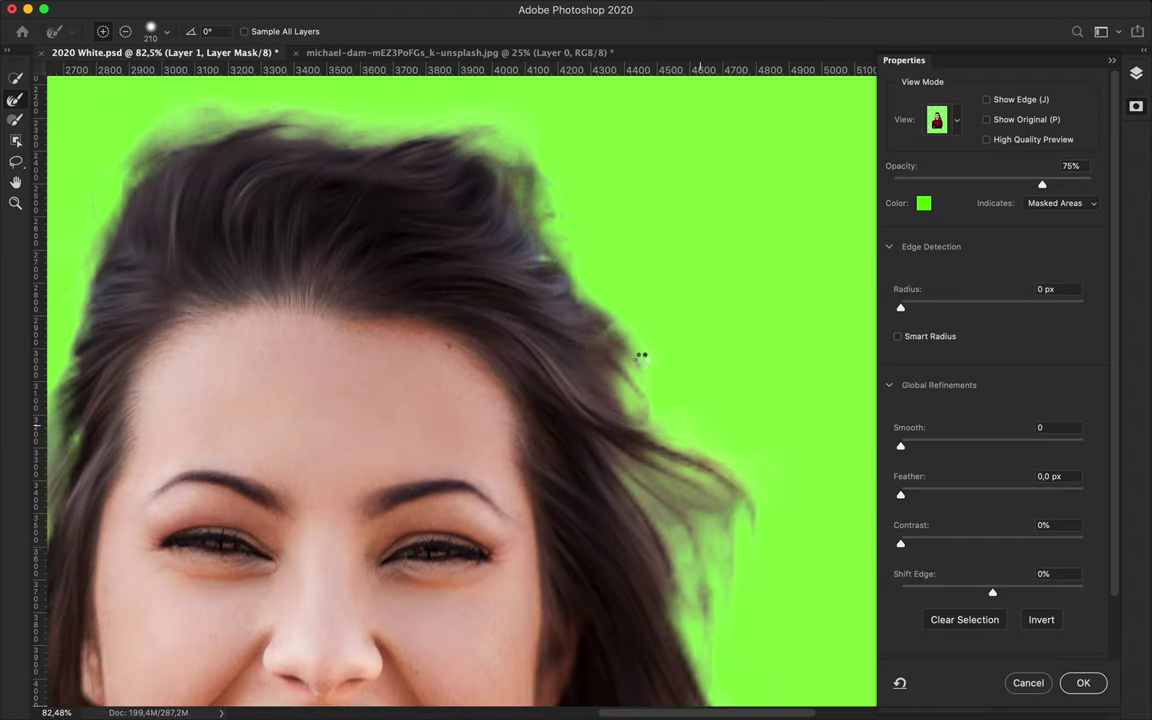
click(152, 33)
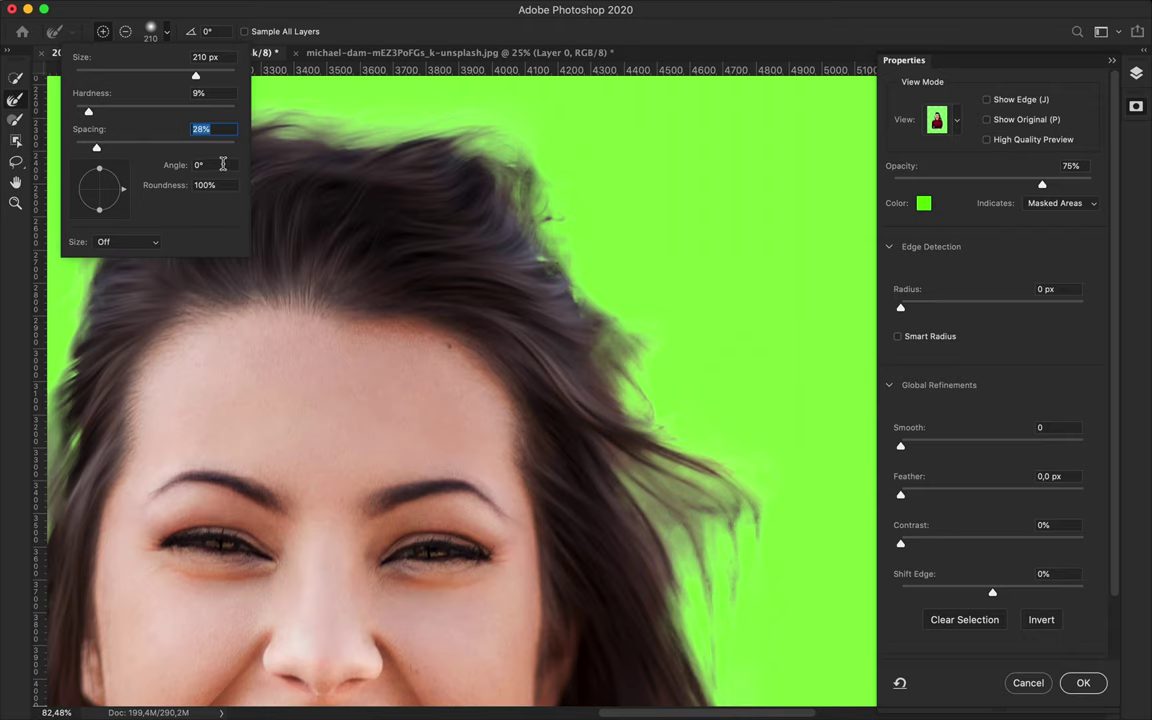
drag(480, 170, 677, 407)
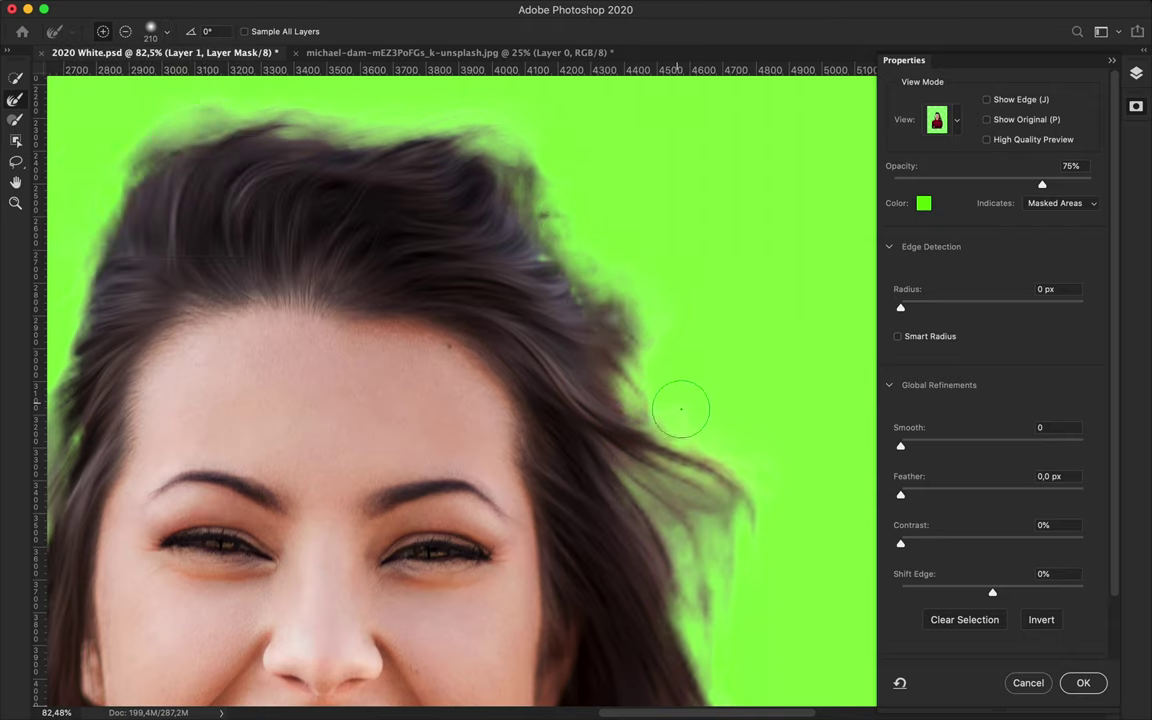
- Set the overlay opacity to 89% and refine the top and right hair edges
click(1070, 166)
text(89)
key(Return)
drag(607, 206, 515, 135)
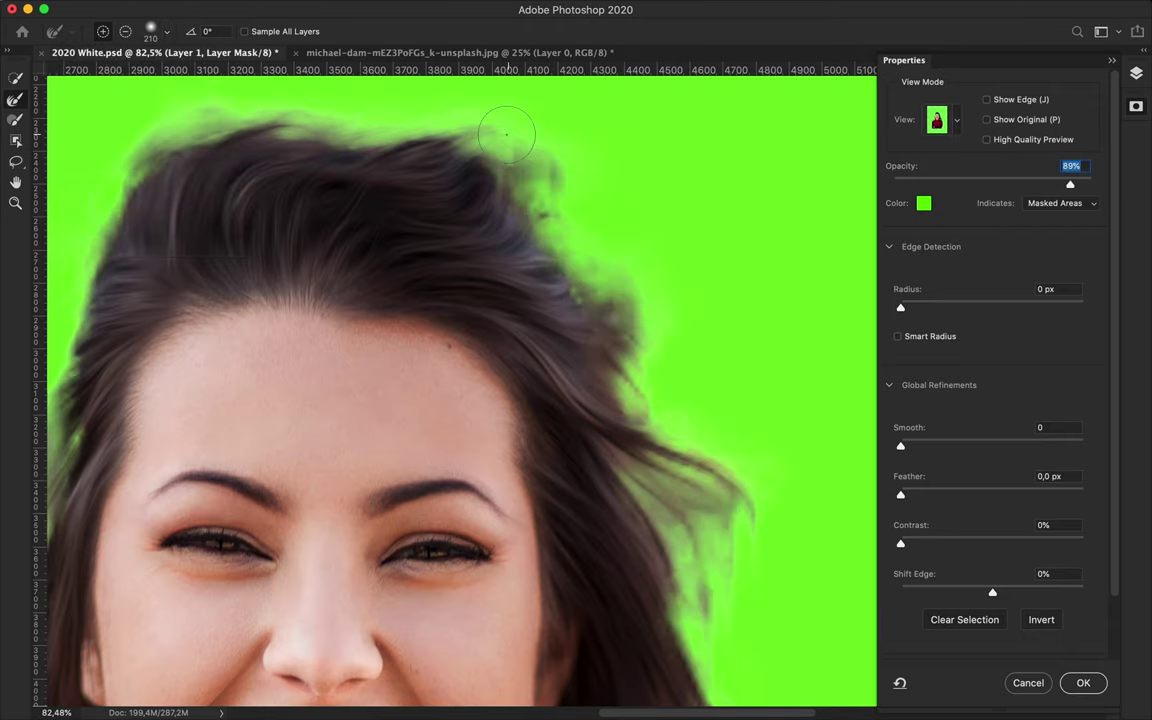
drag(602, 203, 656, 244)
click(694, 411)
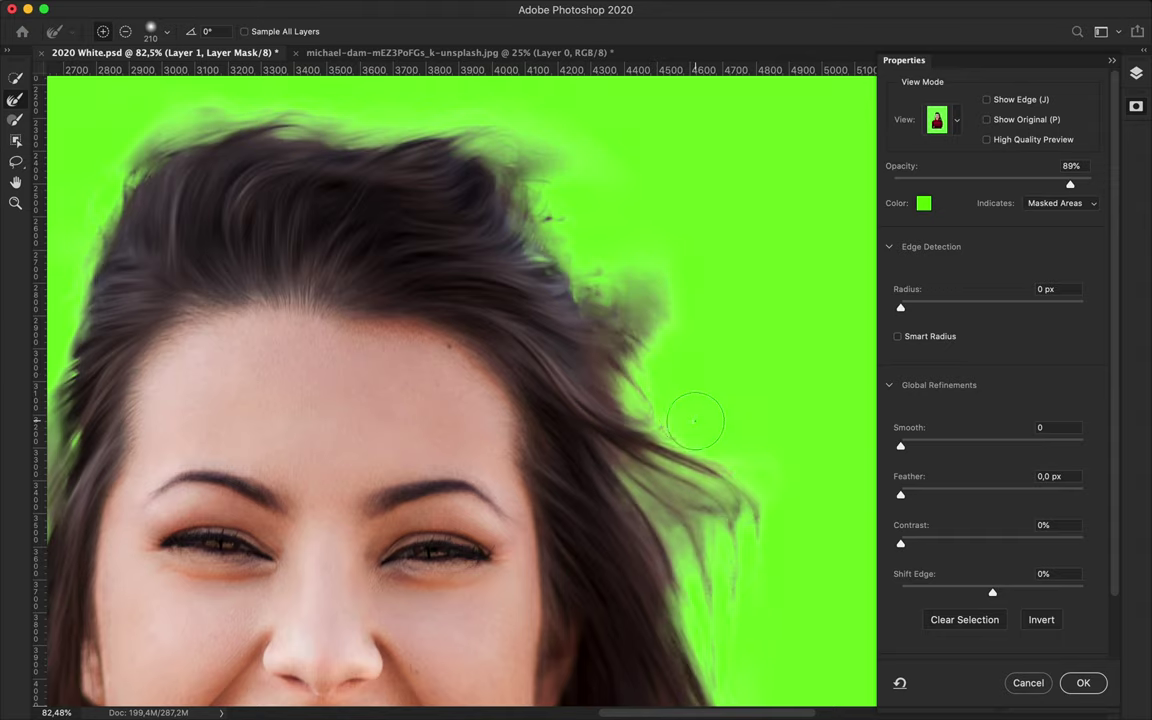
drag(509, 129, 576, 211)
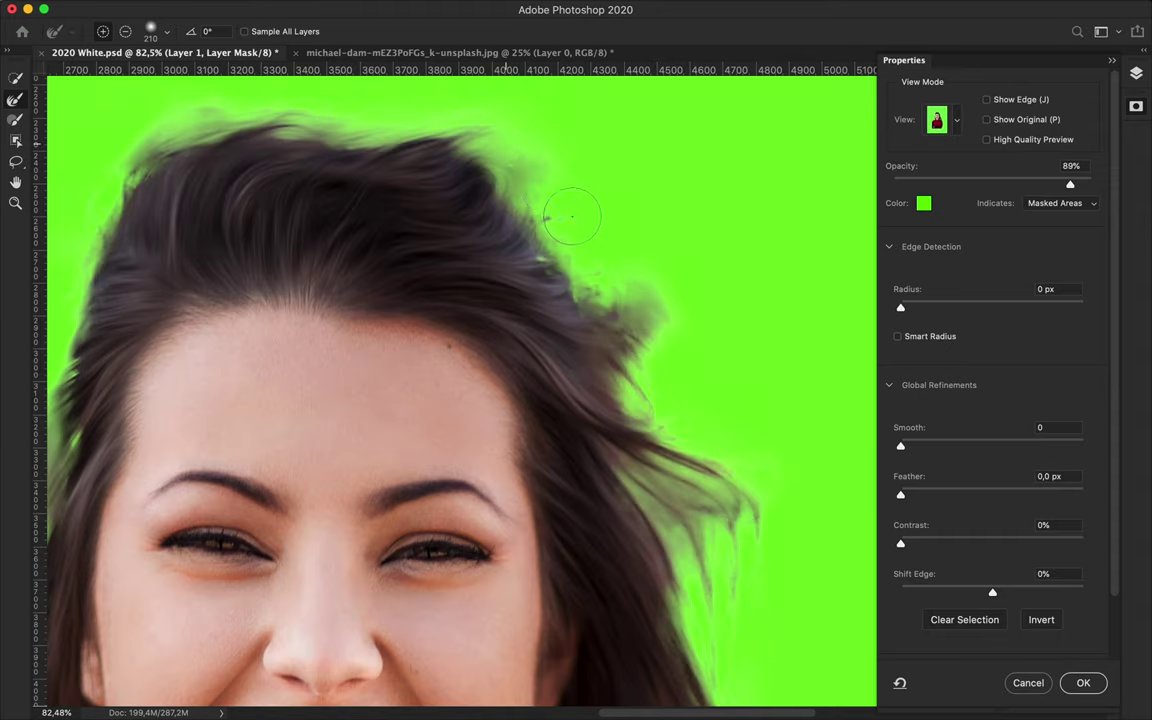
- Refine the right side of the hair and clean the grey fringe on the left edge
click(152, 31)
key(Escape)
drag(571, 200, 668, 412)
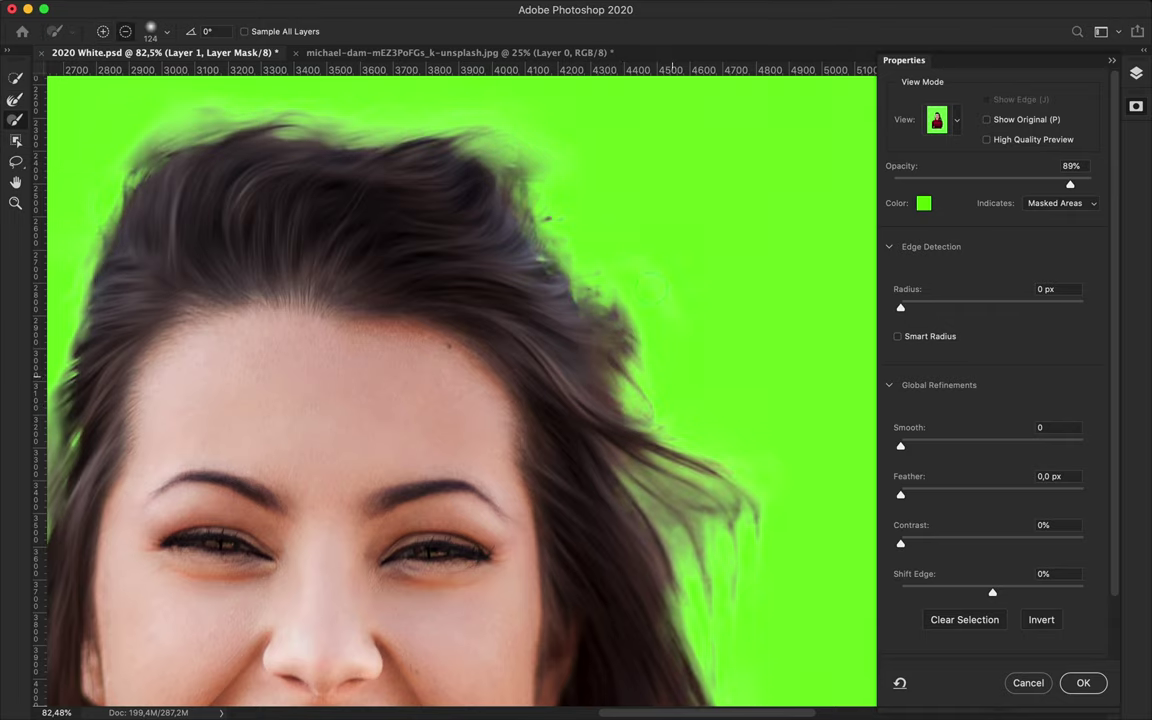
scroll(628, 298, down, 3)
scroll(628, 298, left, 4)
drag(185, 272, 165, 330)
- Shrink the refining brush to 98 px and set its hardness to 100
click(166, 31)
drag(172, 72, 156, 72)
key(Return)
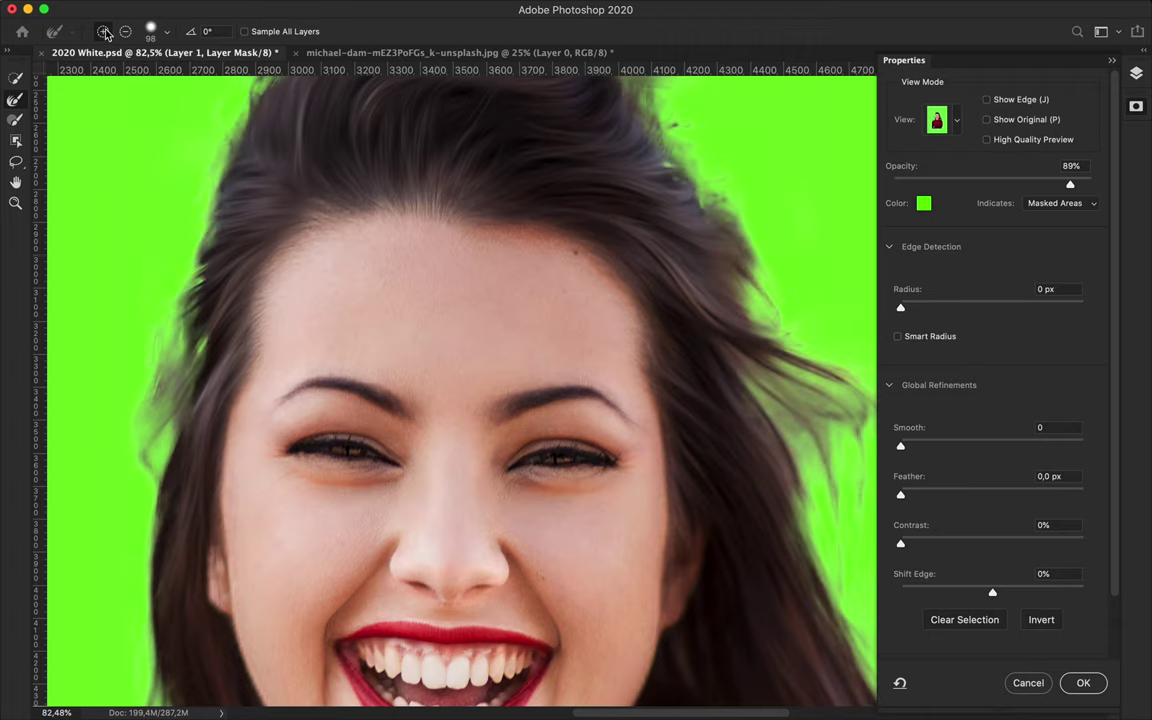
click(166, 31)
key(Return)
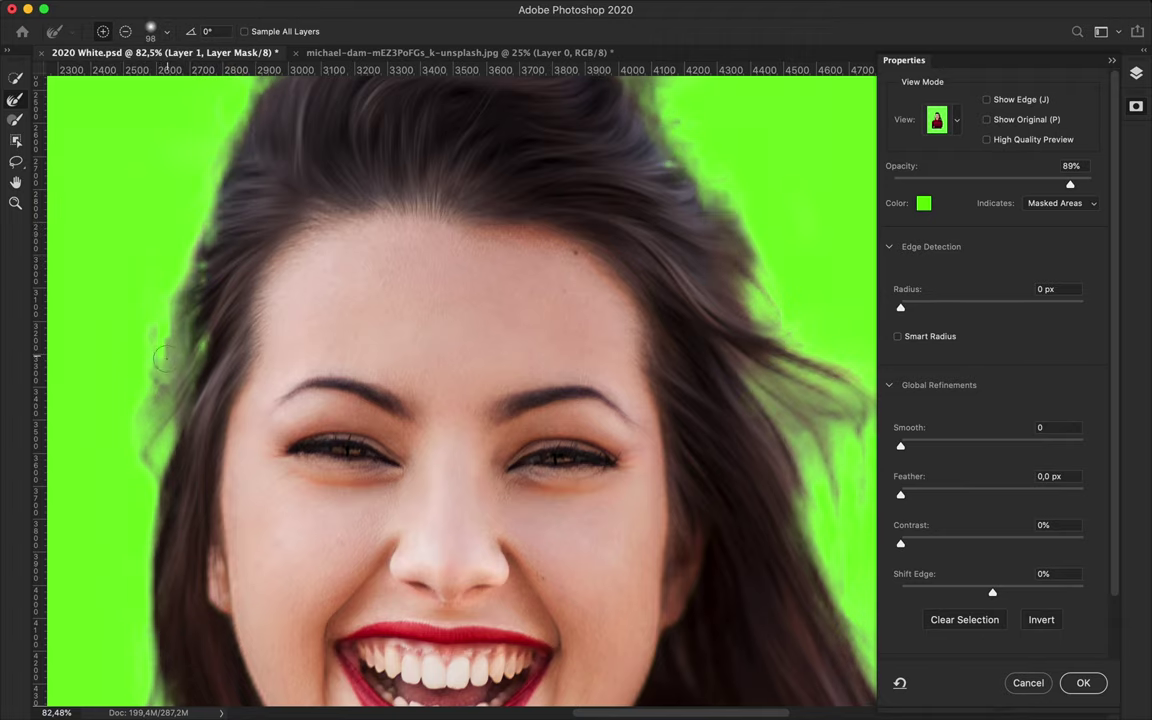
click(166, 31)
text(100)
key(Return)
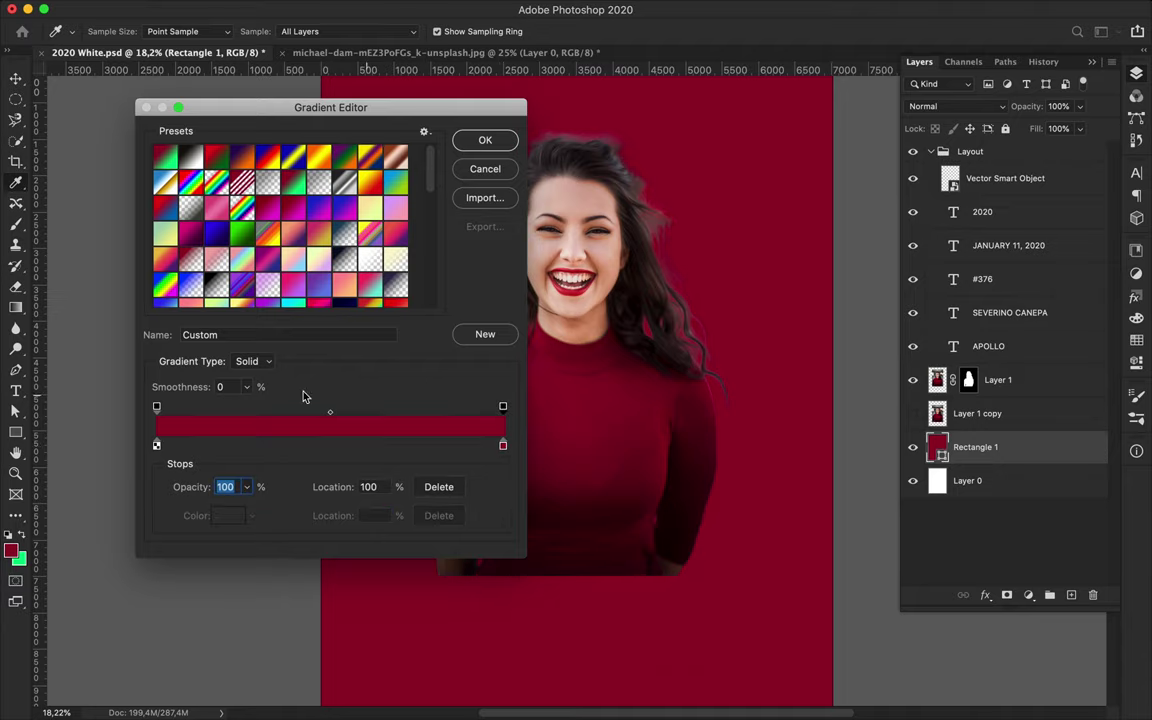
- Add a new layer above the woman and drag a red-to-transparent gradient up over her lower body
text(0)
click(485, 140)
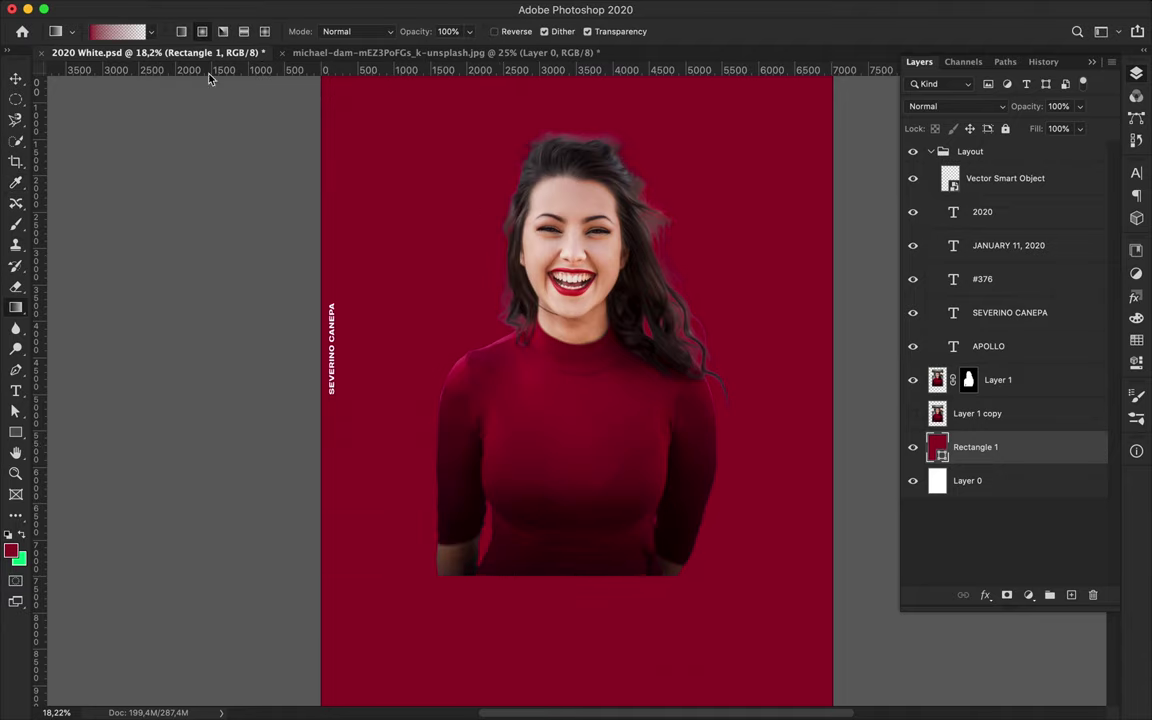
click(990, 379)
click(1071, 594)
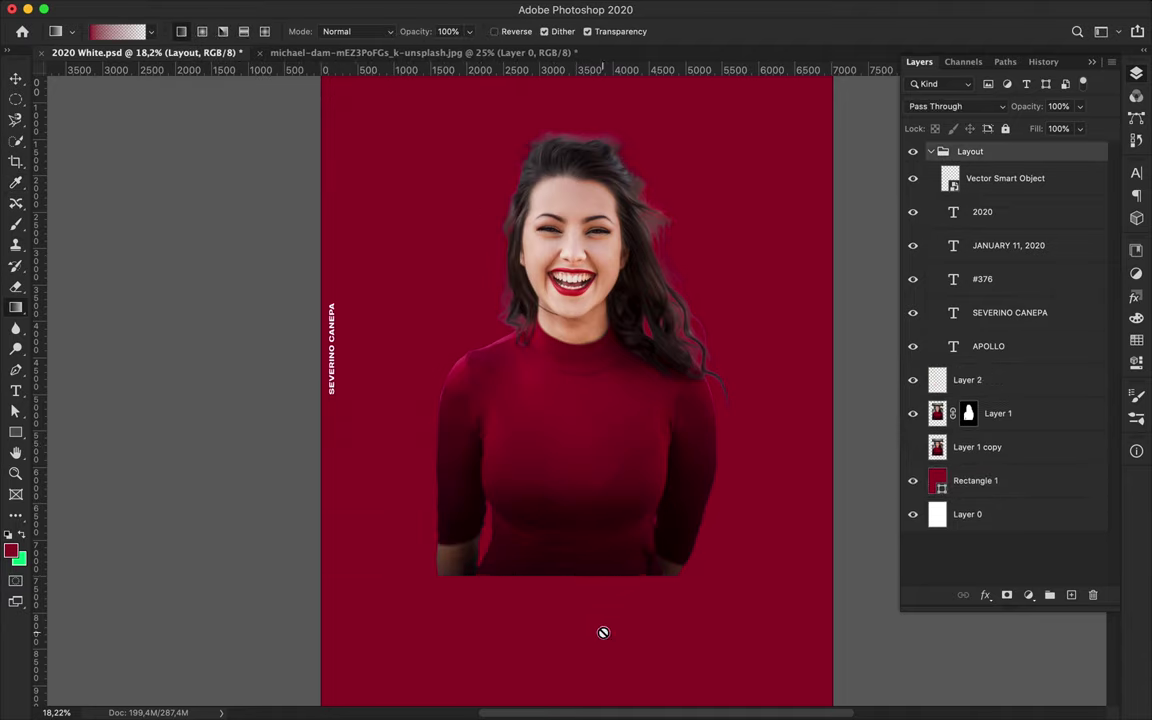
click(931, 151)
drag(562, 580, 562, 467)
key(ctrl+z)
drag(571, 580, 571, 501)
- Warp the gradient into a U-shaped curve by raising its top corners and pulling the middle down
key(ctrl+t)
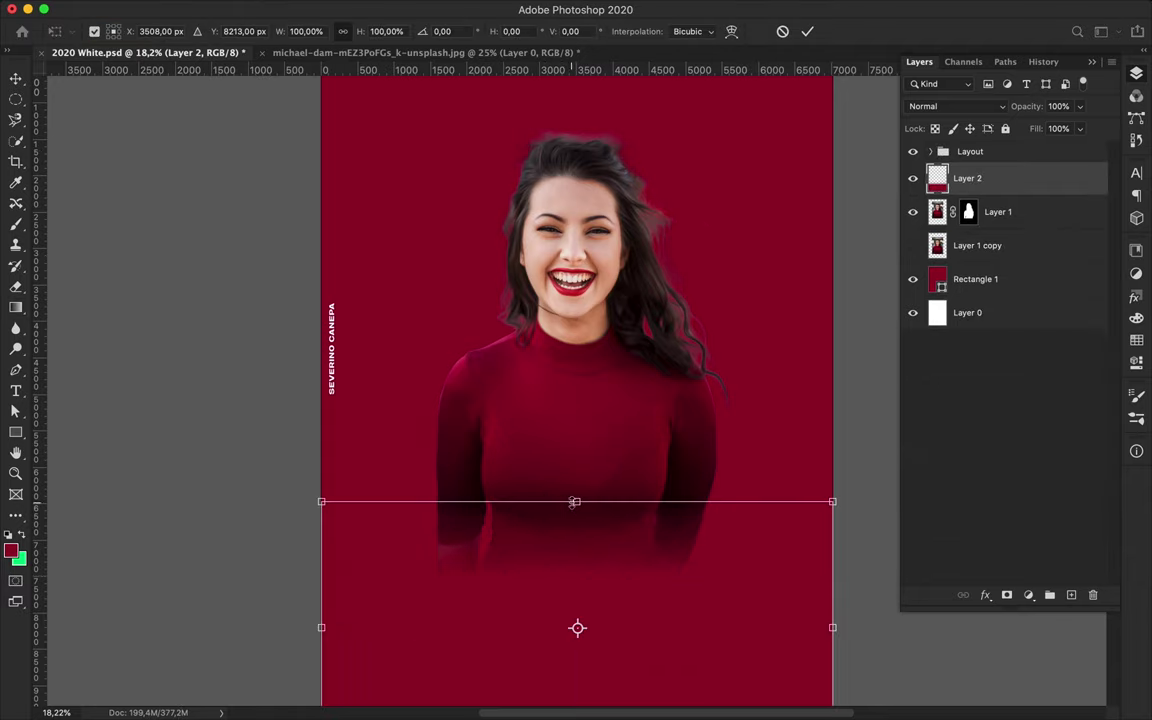
right_click(546, 530)
click(560, 490)
drag(321, 501, 322, 373)
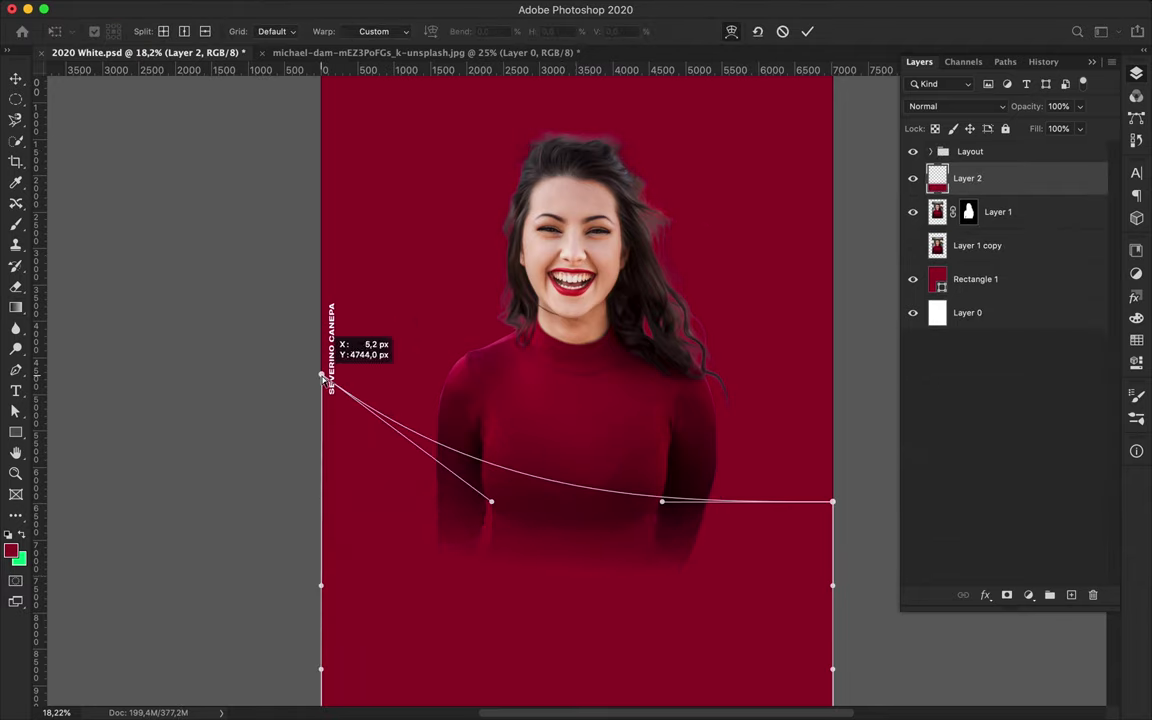
drag(833, 501, 833, 228)
drag(321, 375, 321, 228)
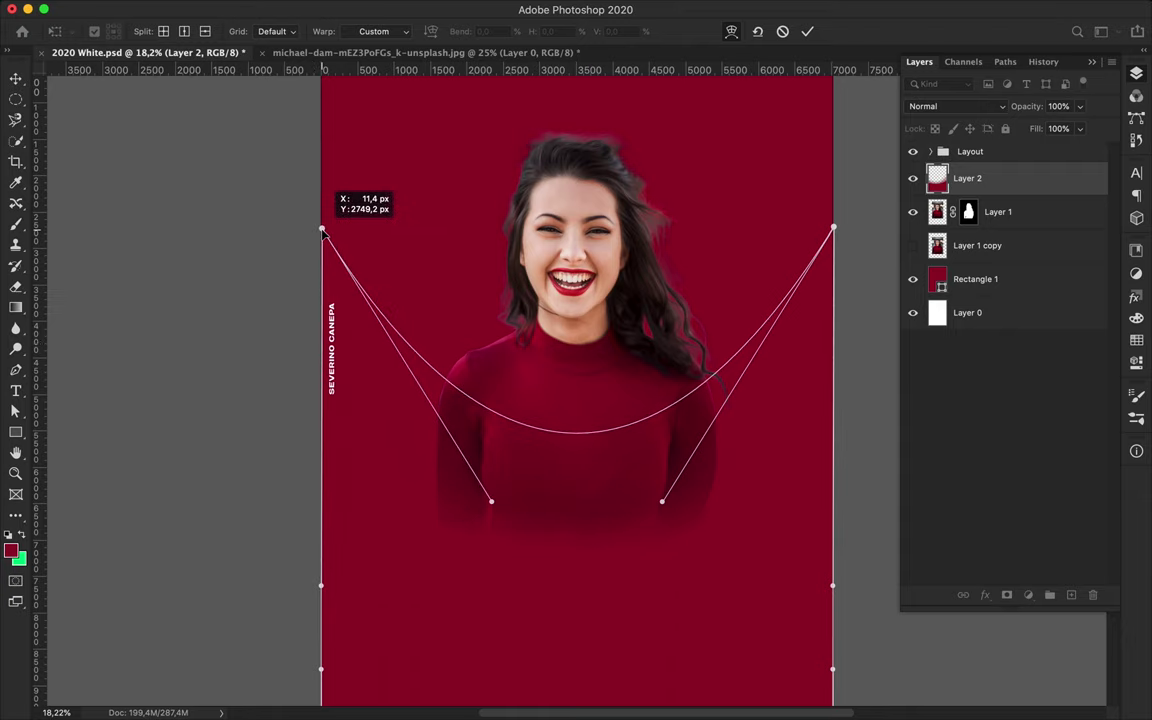
drag(491, 501, 498, 525)
drag(663, 501, 634, 561)
drag(498, 525, 517, 560)
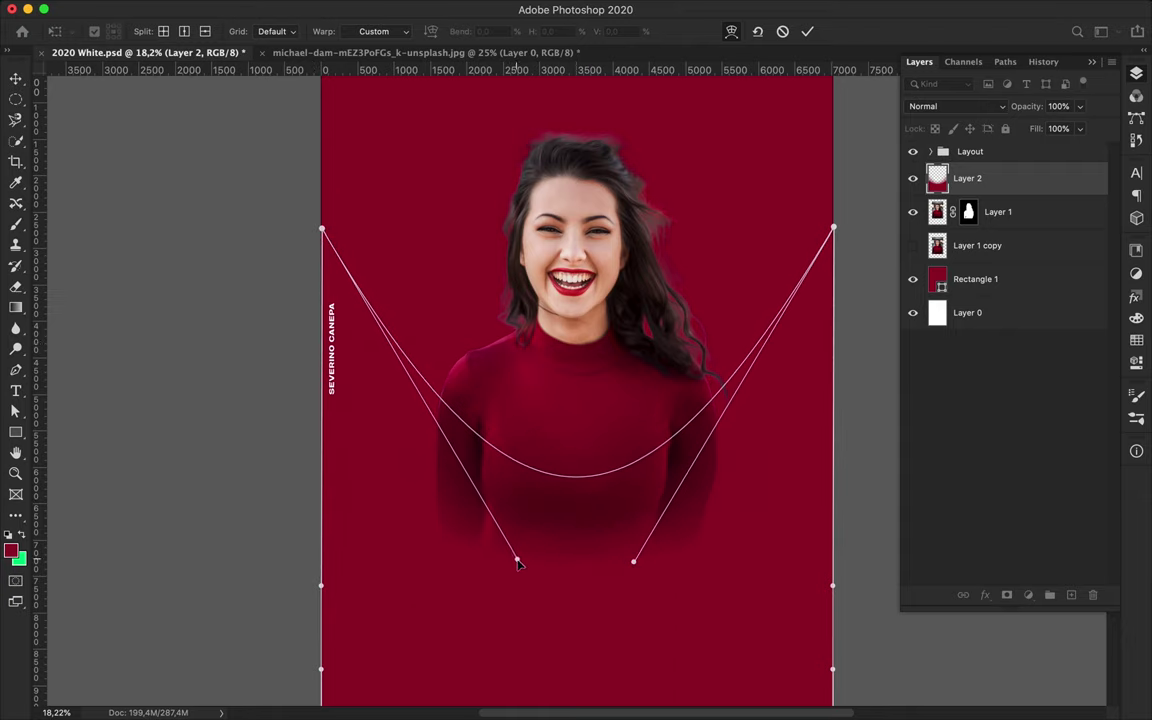
key(ctrl+minus)
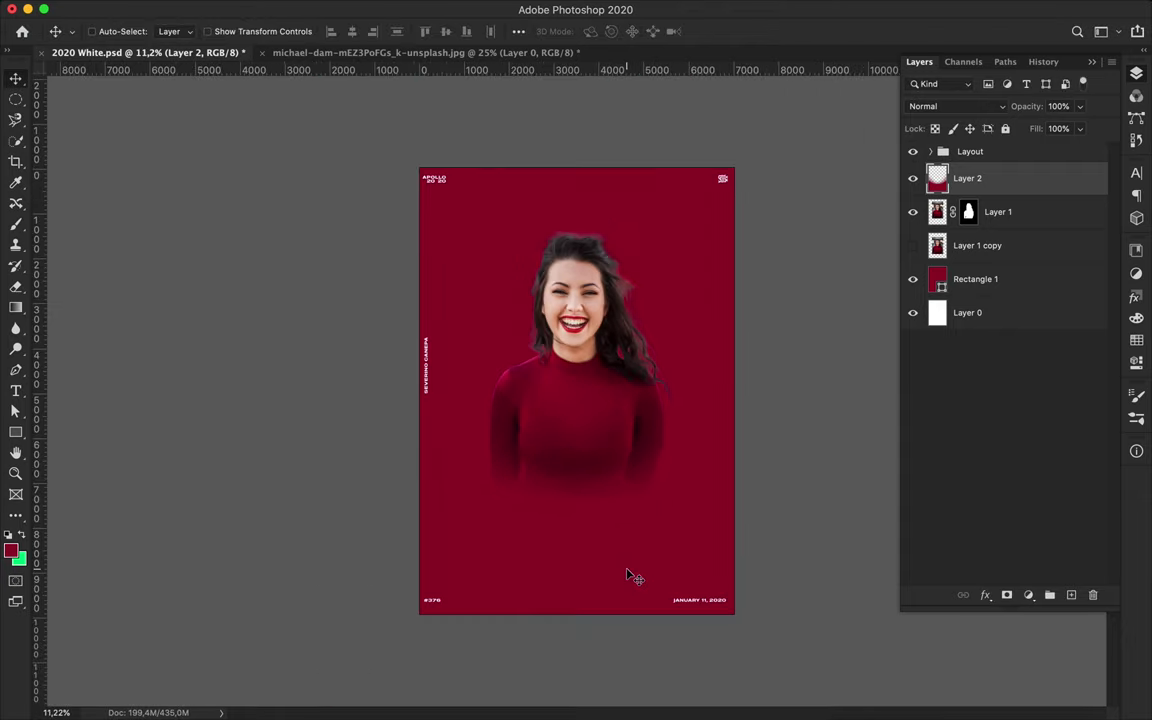
- Apply Layer 1's mask permanently to the cut-out woman
key(ctrl+plus)
click(1005, 213)
key(ctrl+plus)
key(p)
right_click(968, 213)
key(Escape)
drag(968, 211, 1093, 595)
click(715, 249)
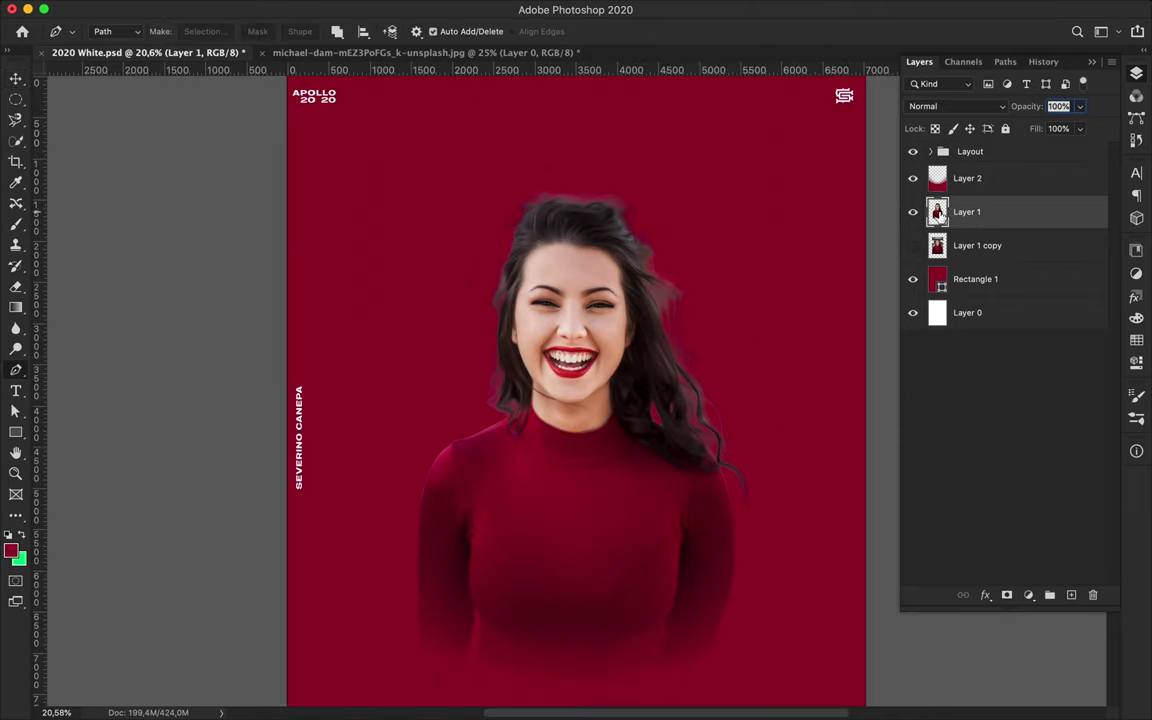
click(16, 120)
- Lasso part of the left hair and copy it to a new layer
key(shift+l)
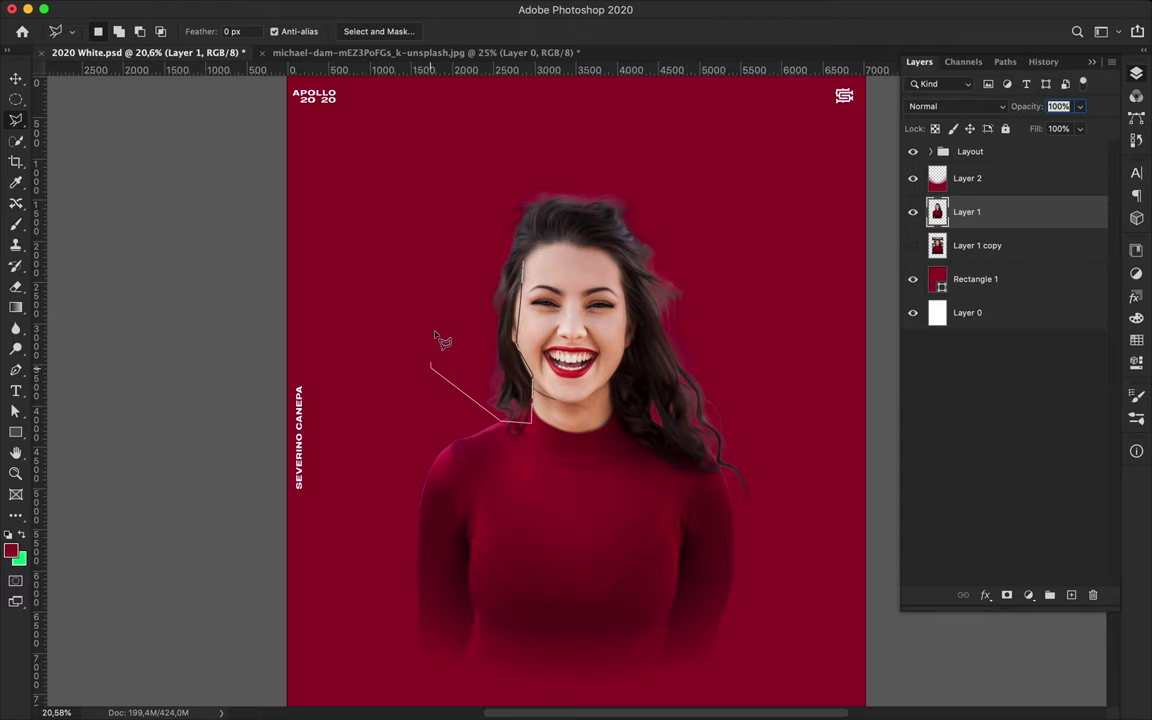
click(527, 265)
key(v)
key(ctrl+j)
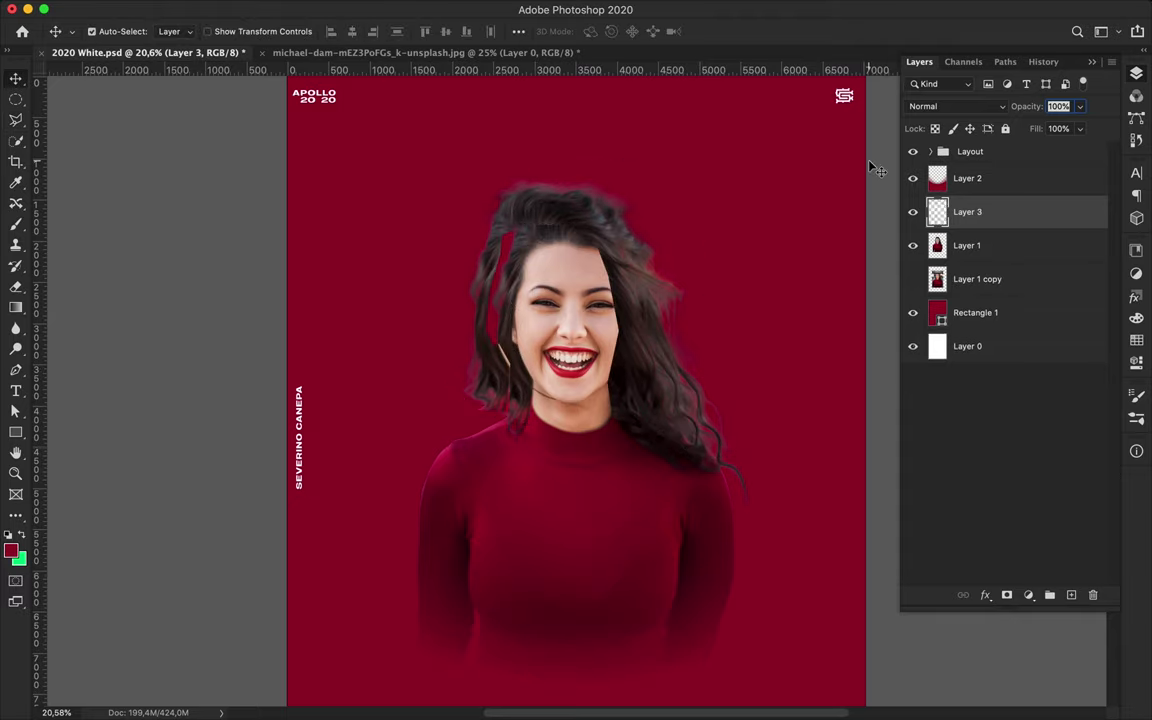
scroll(527, 249, up, 5)
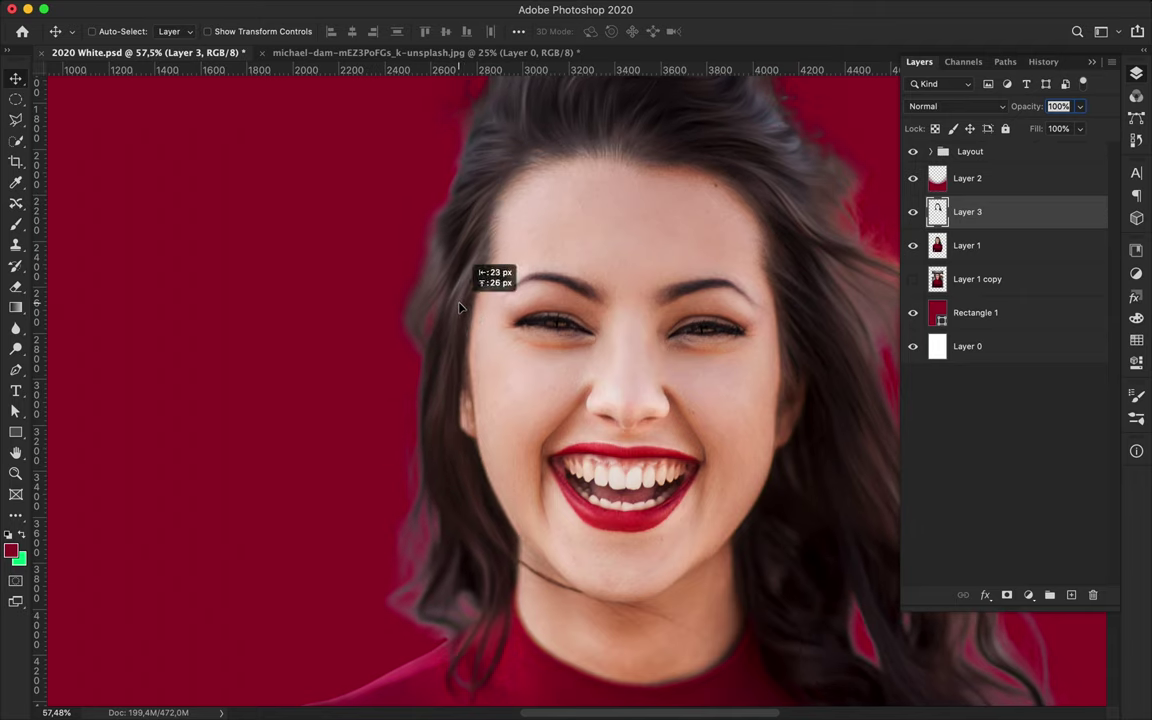
key(b)
right_click(206, 116)
key(Escape)
- Darken the hair copy with Selective Color, raising cyan, magenta, yellow and black in Neutrals
click(245, 9)
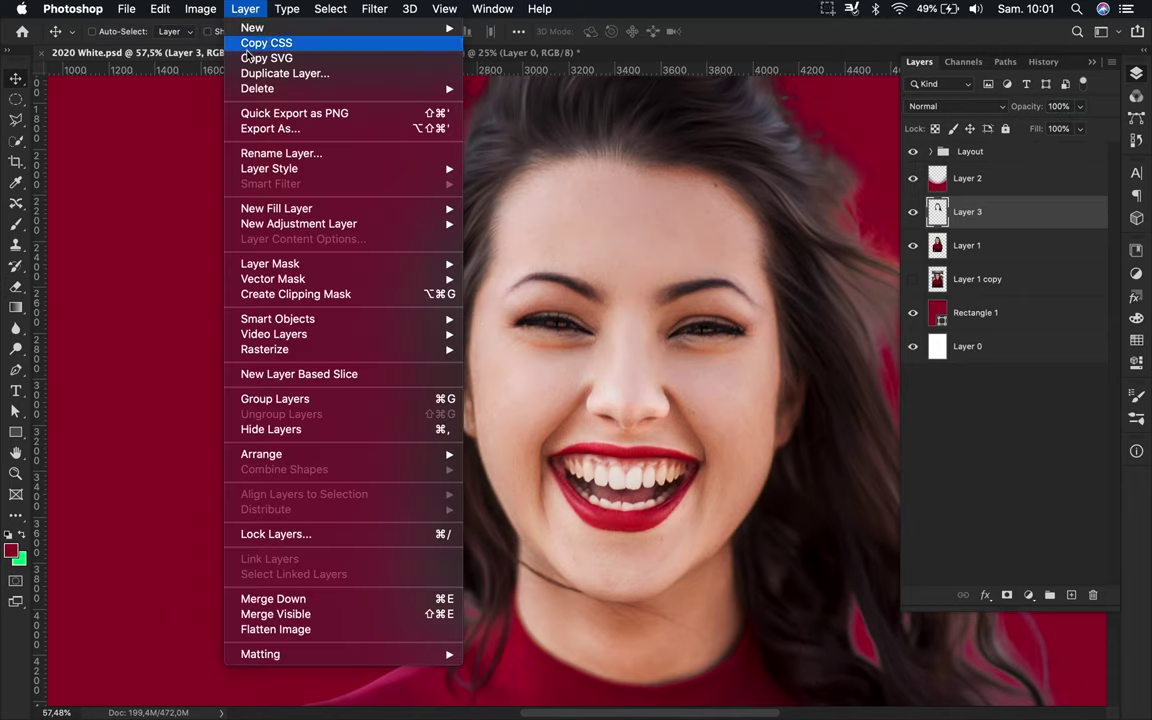
click(450, 301)
click(935, 120)
click(912, 179)
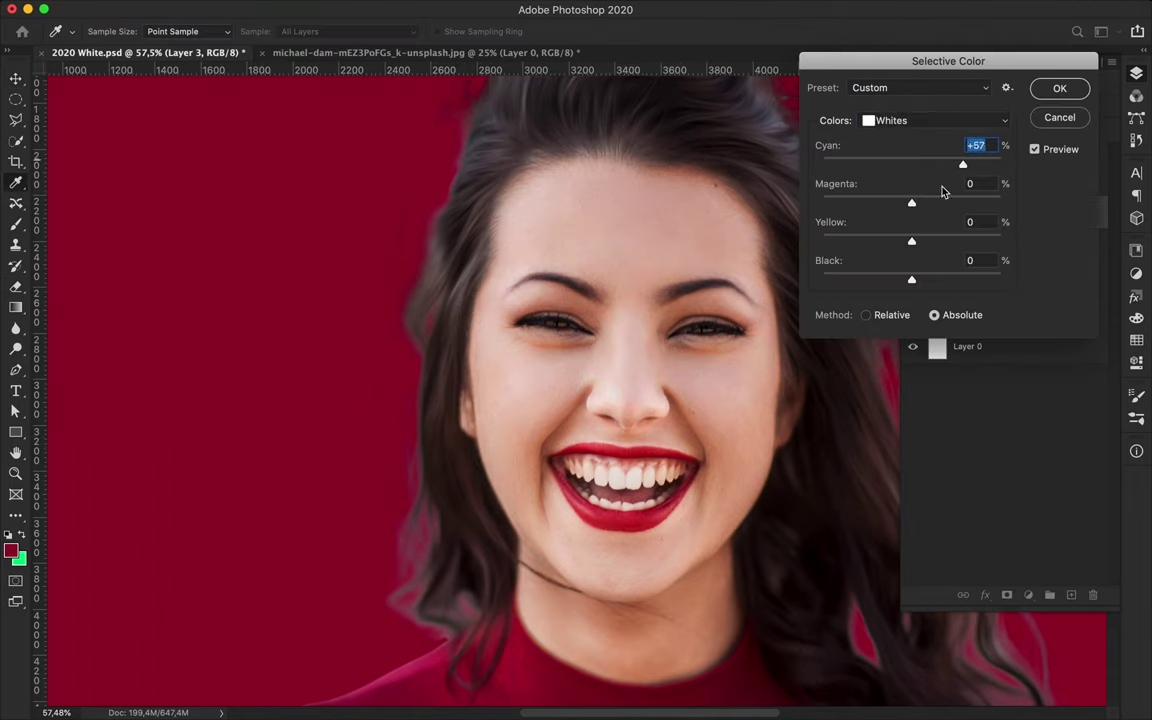
click(935, 120)
click(912, 138)
drag(912, 164, 963, 164)
drag(912, 203, 961, 200)
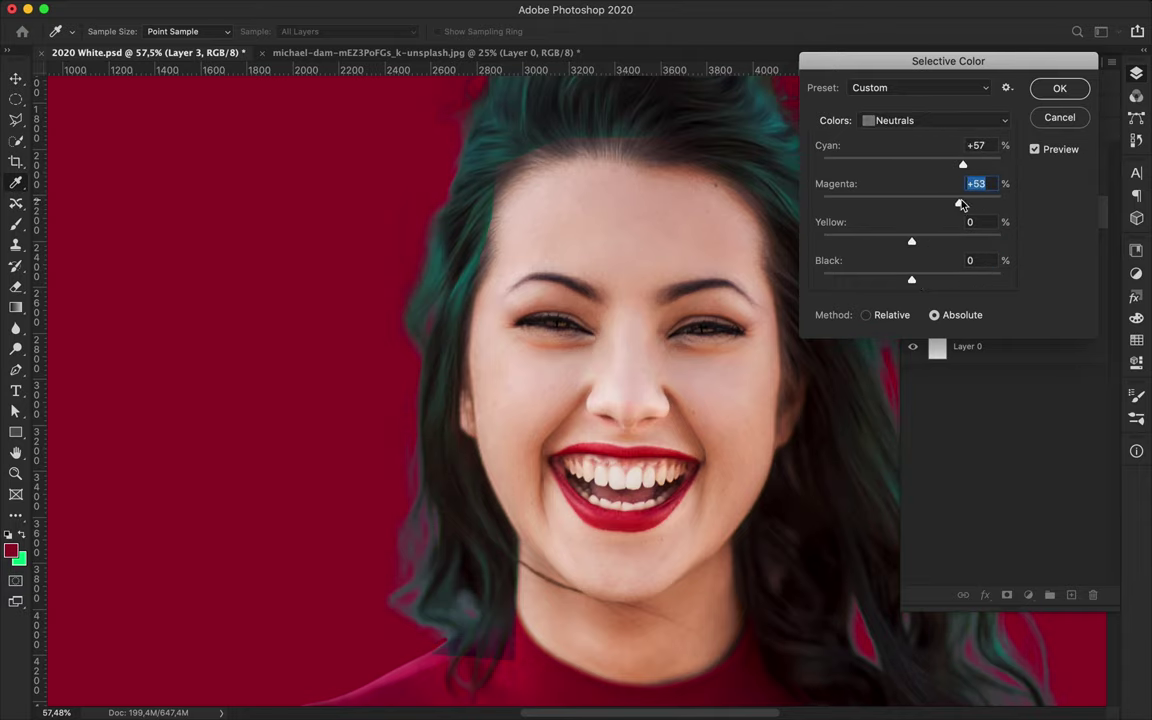
drag(912, 241, 967, 243)
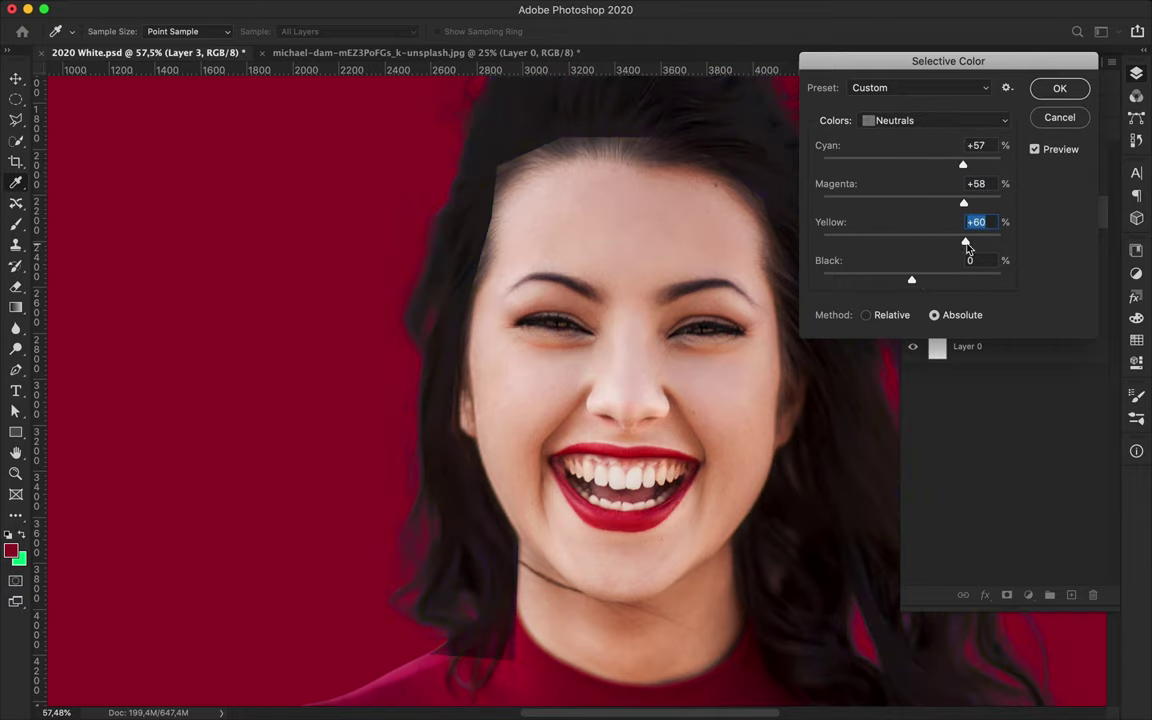
click(1060, 89)
- Set Layer 3 to Soft Light blending with 12% fill
click(945, 106)
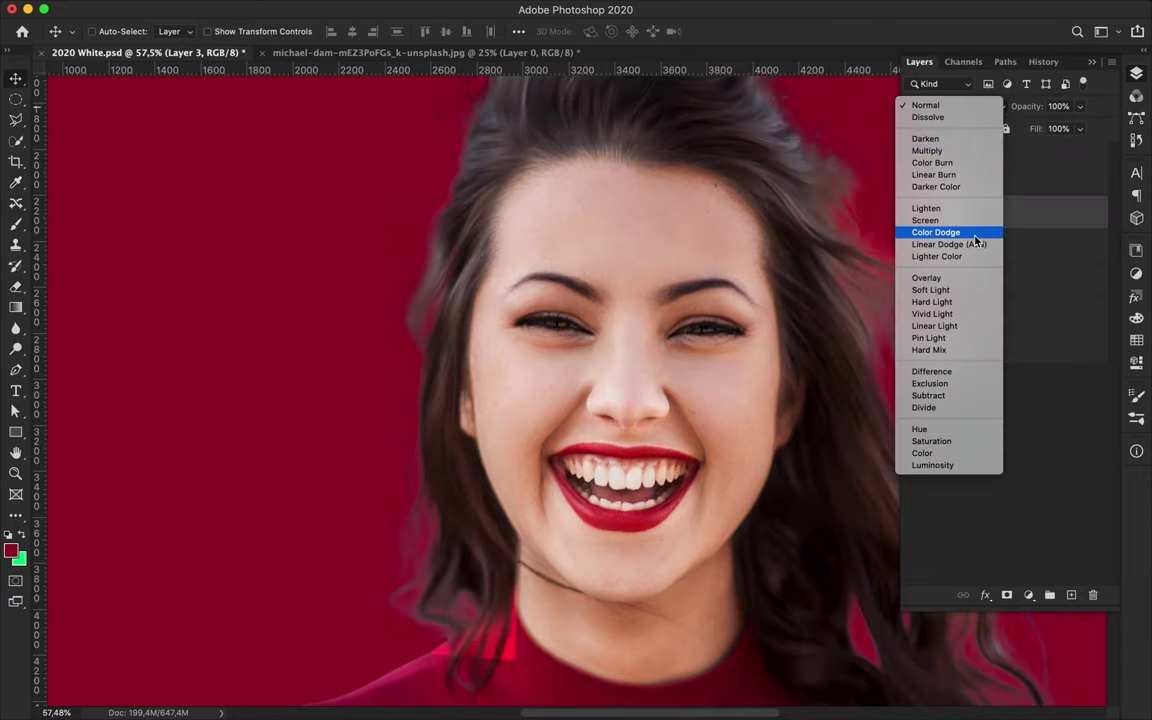
click(931, 290)
click(1080, 128)
drag(1041, 150, 1015, 148)
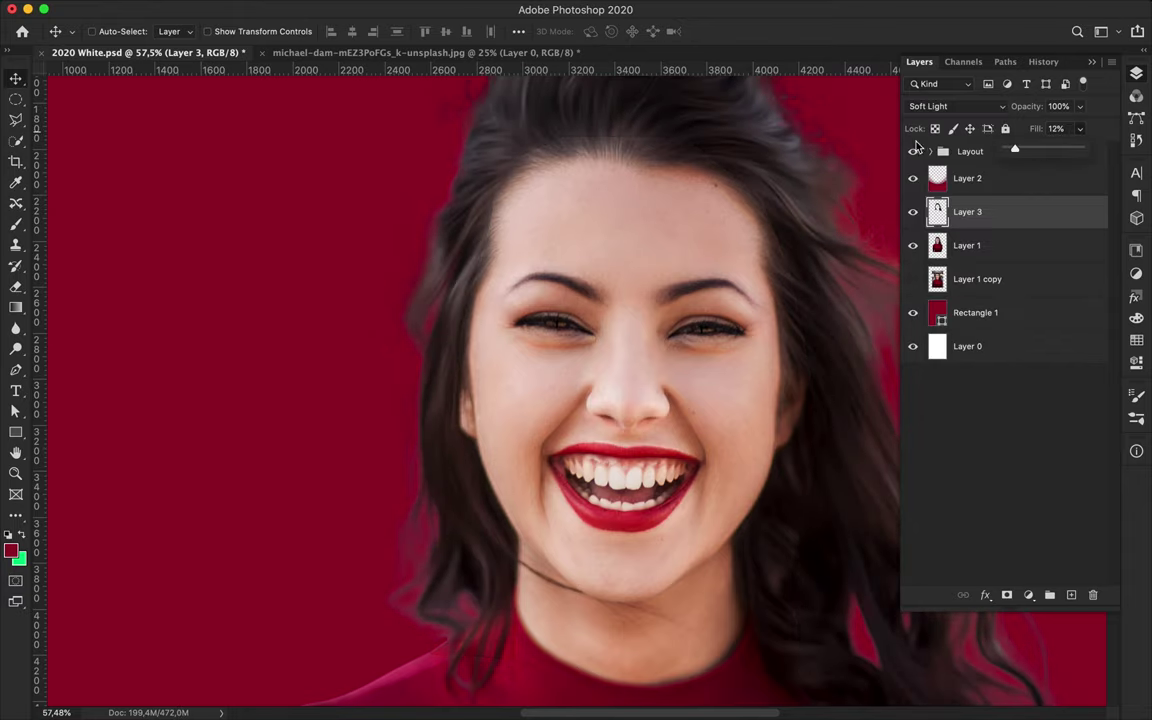
key(e)
scroll(740, 532, down, 3)
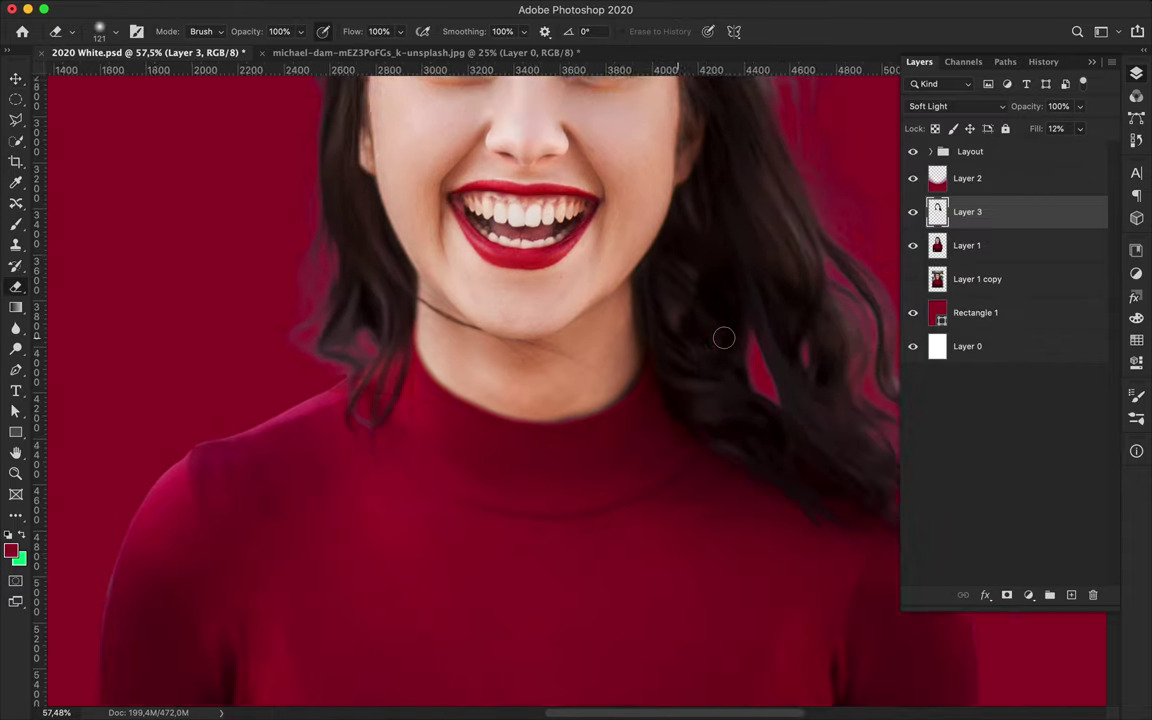
scroll(740, 532, down, 3)
scroll(745, 344, down, 2)
- Type a large RED text layer across the poster top, move it back and centre it
key(v)
scroll(745, 344, down, 1)
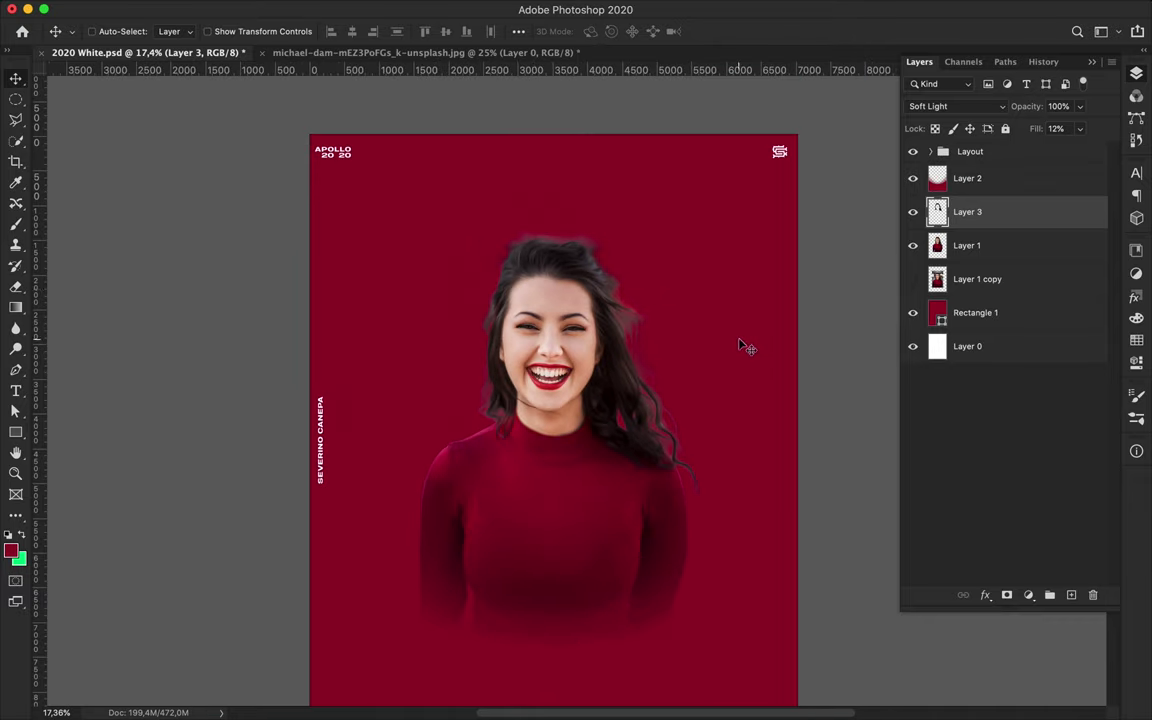
scroll(380, 231, down, 1)
key(t)
click(398, 249)
text(RED)
drag(456, 247, 673, 200)
key(ctrl+Return)
key(ctrl+bracketleft)
key(ctrl+bracketleft)
key(v)
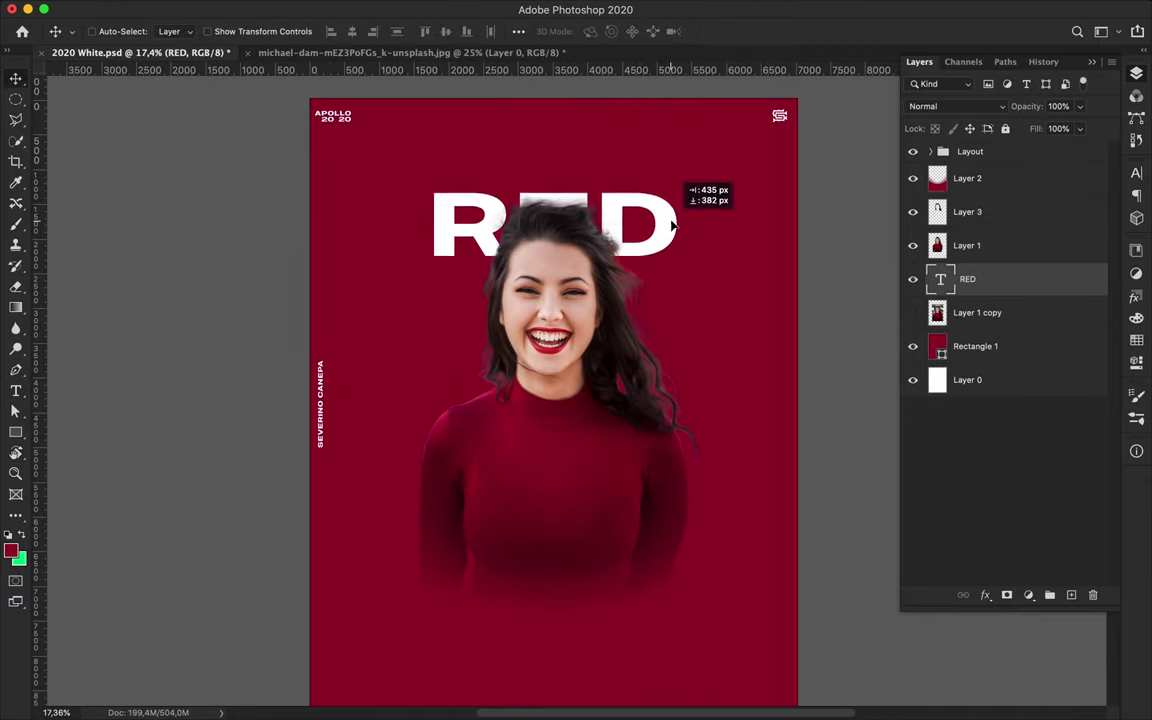
click(518, 31)
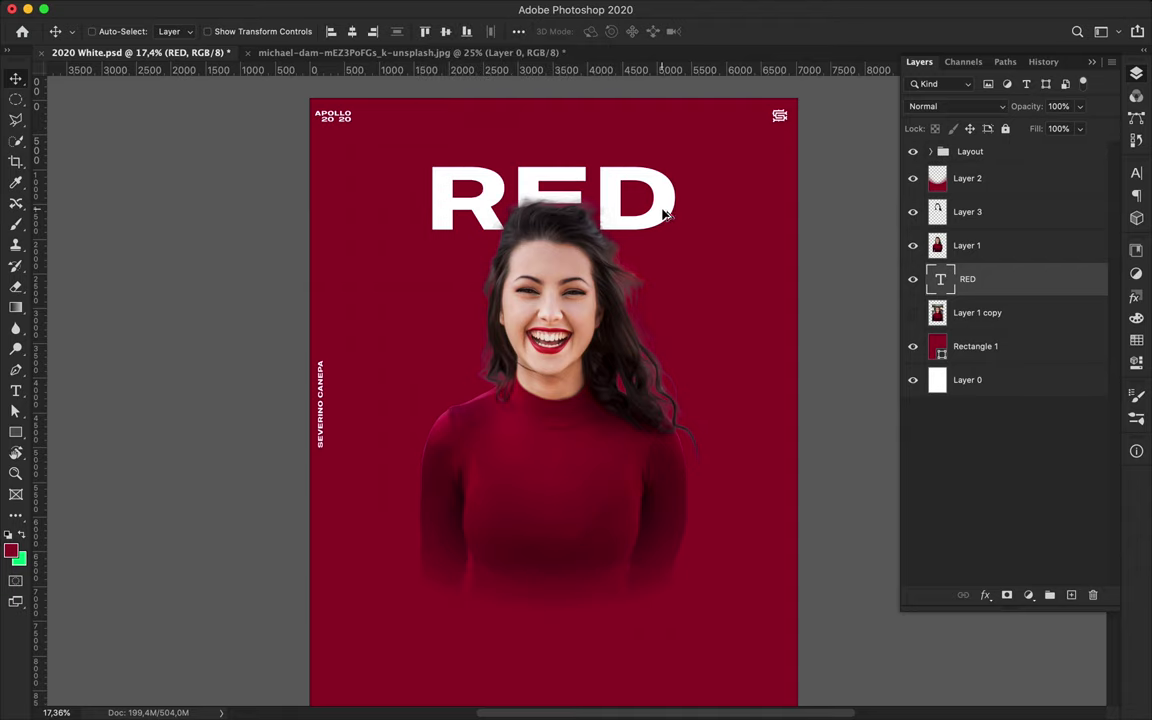
- Duplicate the RED text down to the bottom of the poster
drag(665, 214, 632, 567)
key(ctrl+bracketright)
key(ctrl+bracketright)
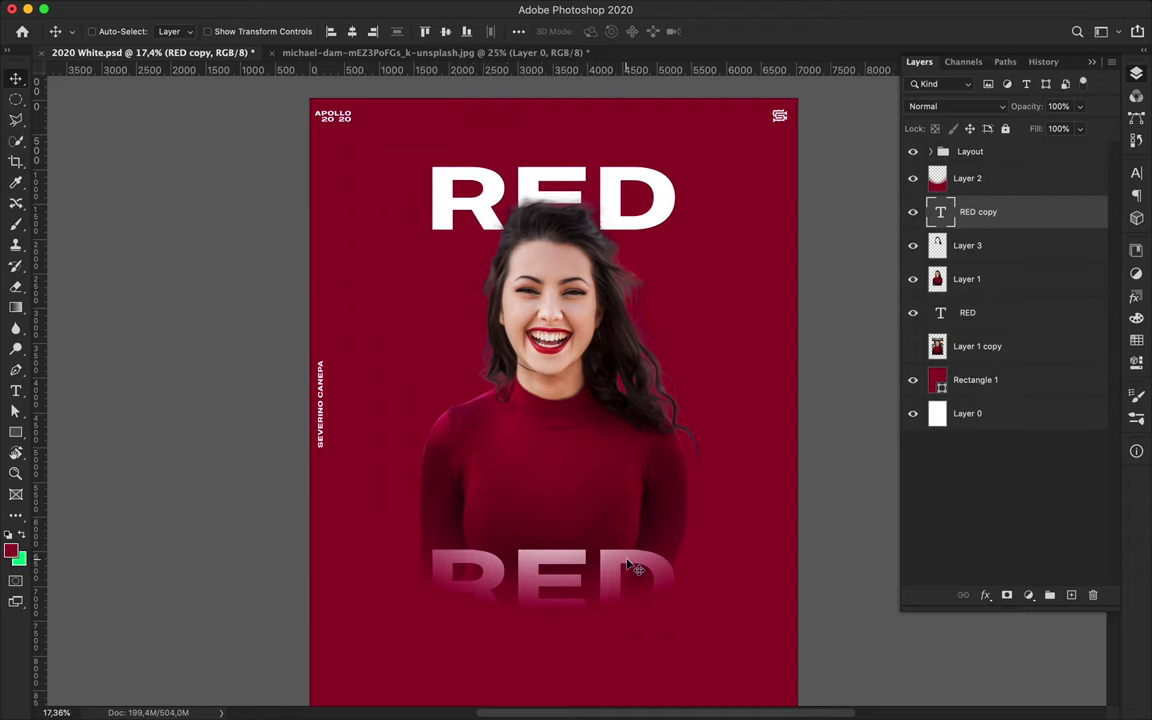
key(t)
click(555, 570)
key(ctrl+a)
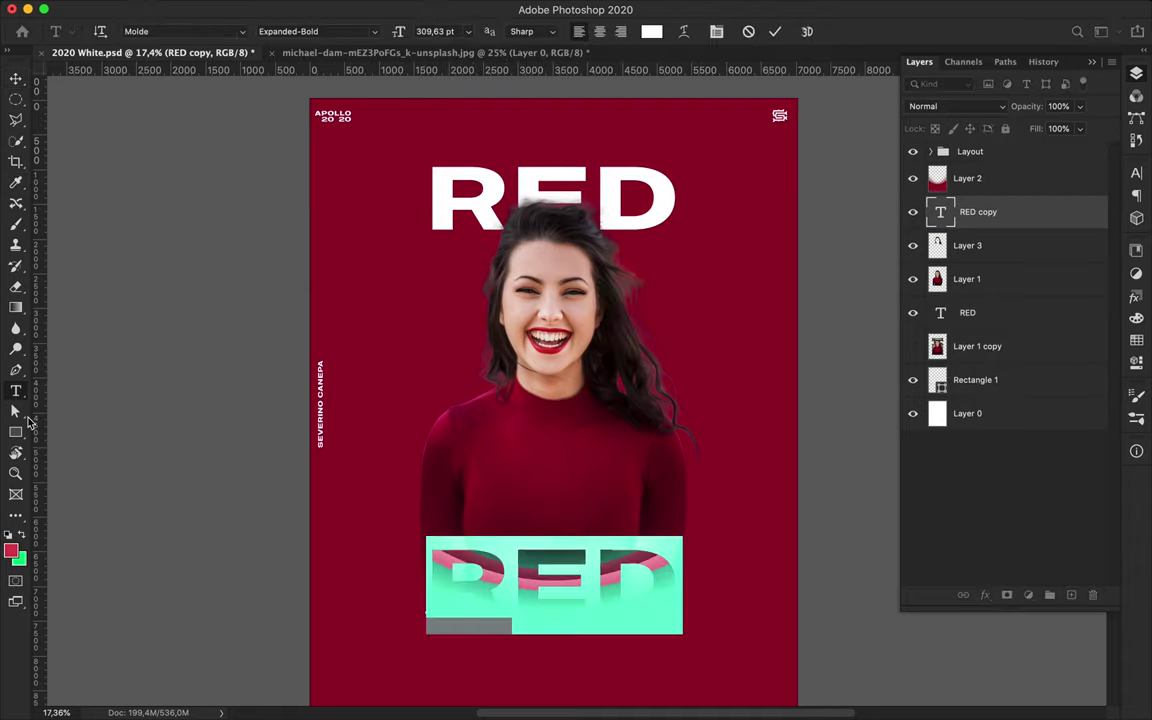
click(1136, 340)
- Recolour the bottom RED text dark crimson #cc2539
click(20, 76)
double_click(530, 570)
click(651, 31)
click(761, 165)
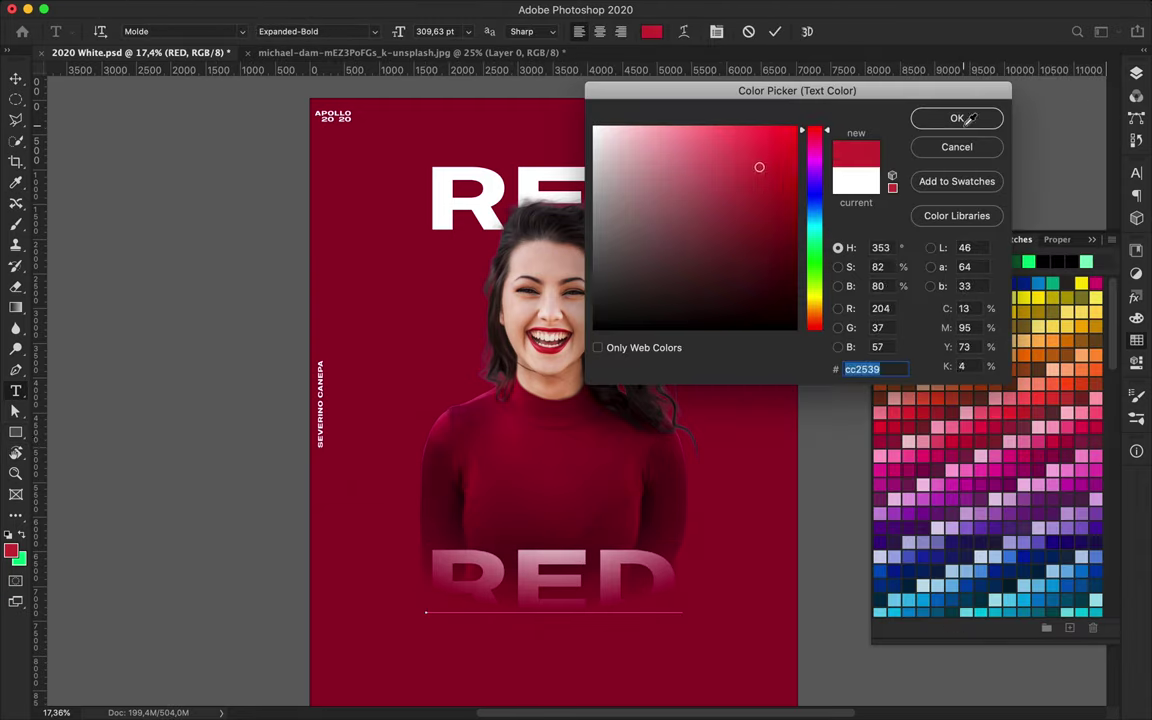
click(959, 116)
- Delete the top RED text layer
key(v)
click(1136, 78)
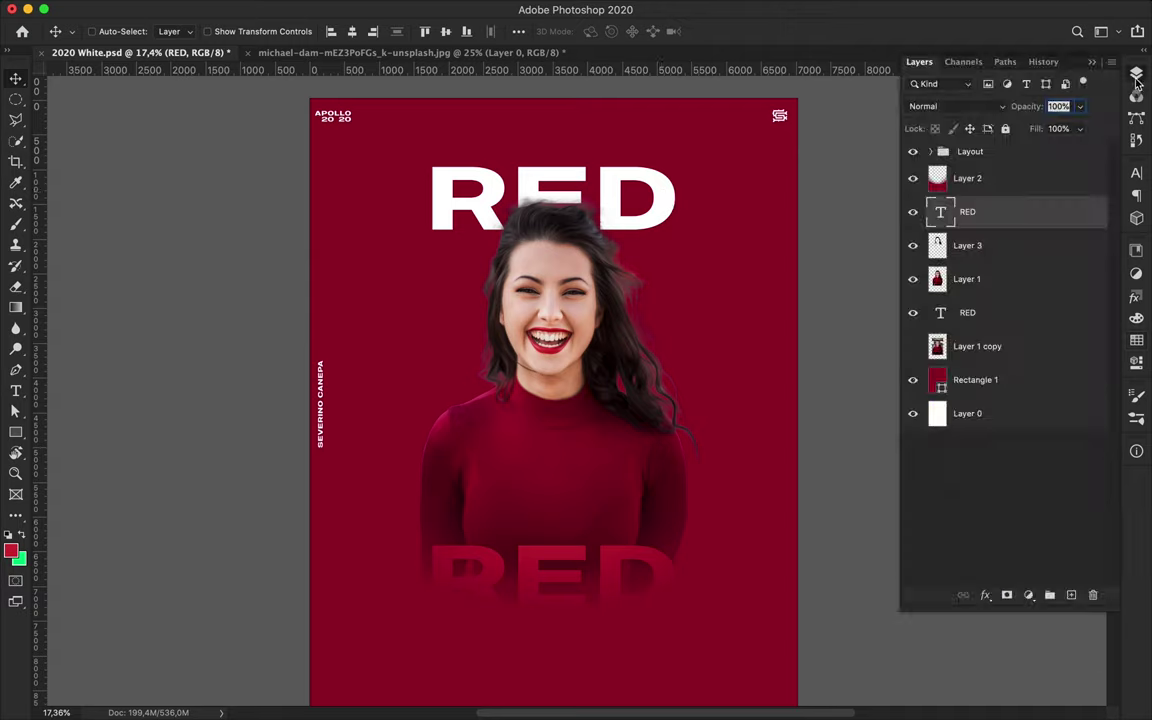
drag(676, 226, 681, 334)
key(BackSpace)
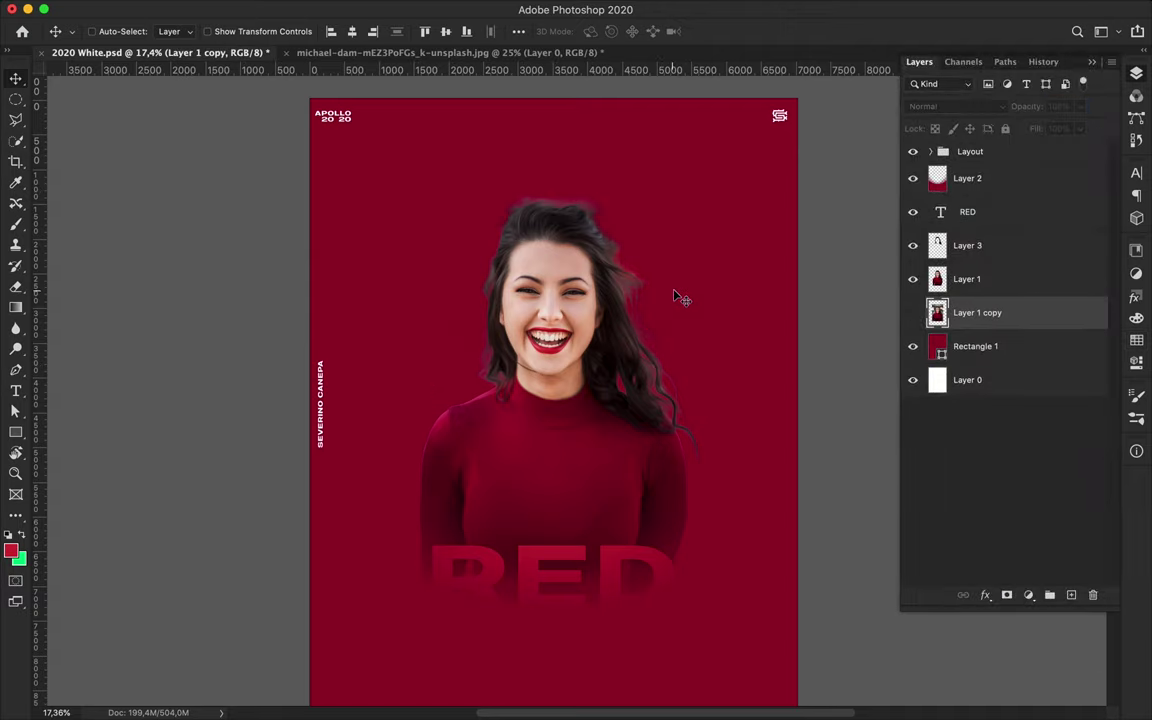
- Draw a red diagonal line across the poster with the Pen tool in Shape mode
key(p)
key(super+shift+alt+n)
click(106, 31)
click(106, 18)
click(232, 31)
click(132, 118)
click(428, 273)
click(325, 31)
- Position the diagonal line at upper left and duplicate it into a parallel second line
key(v)
drag(411, 226, 390, 308)
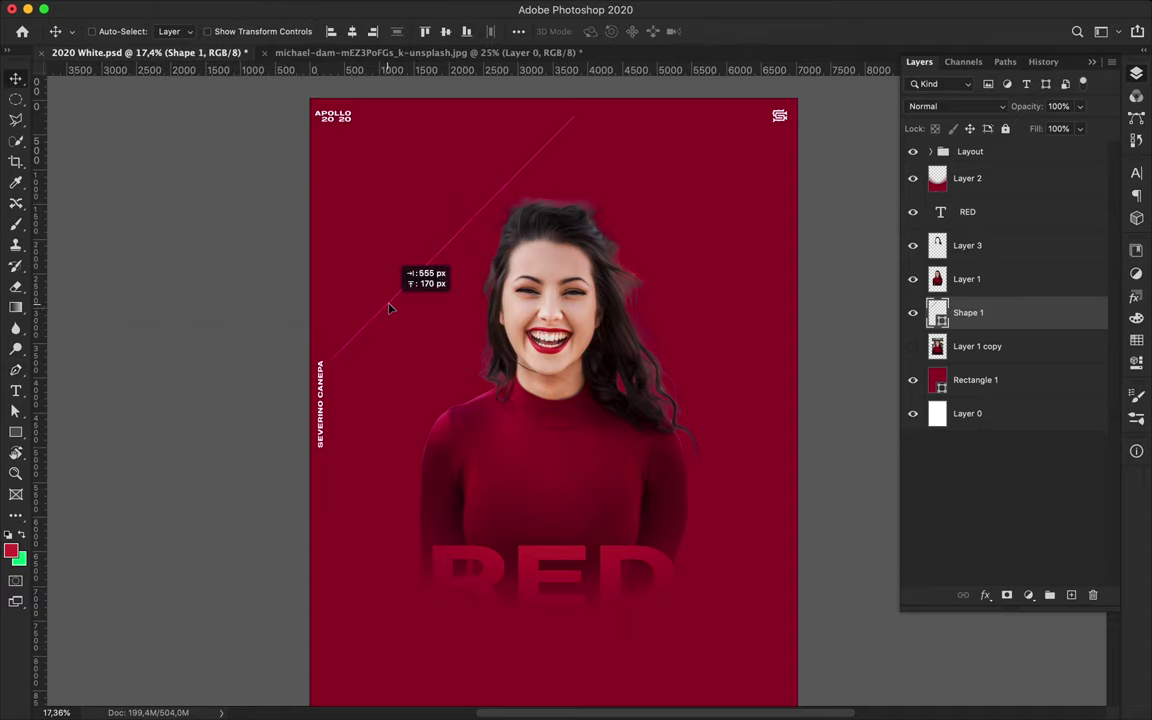
scroll(450, 300, up, 3)
key(v)
alt+drag(483, 334, 488, 329)
- Group the two line layers and duplicate the pair to spread more diagonal lines
shift+click(984, 347)
key(ctrl+g)
click(931, 305)
key(ctrl+j)
alt+drag(515, 300, 545, 318)
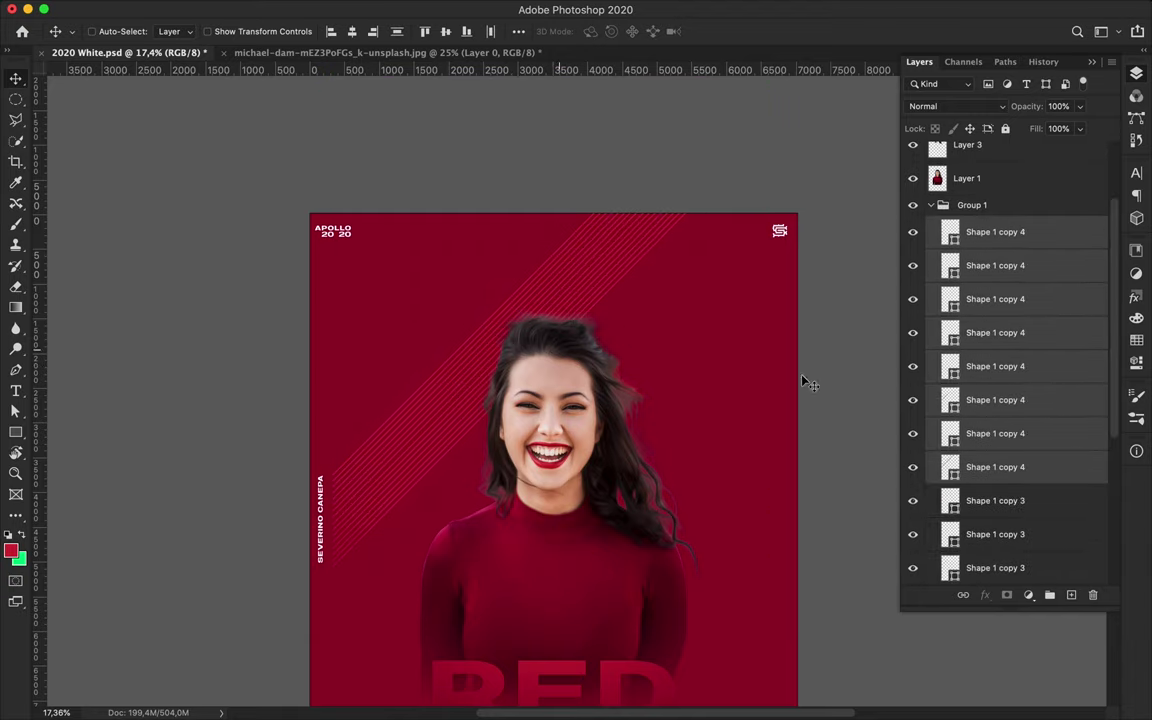
- Add more sets of parallel diagonal lines lower down and above, up to Shape 1 copy 8
alt+drag(500, 425, 515, 437)
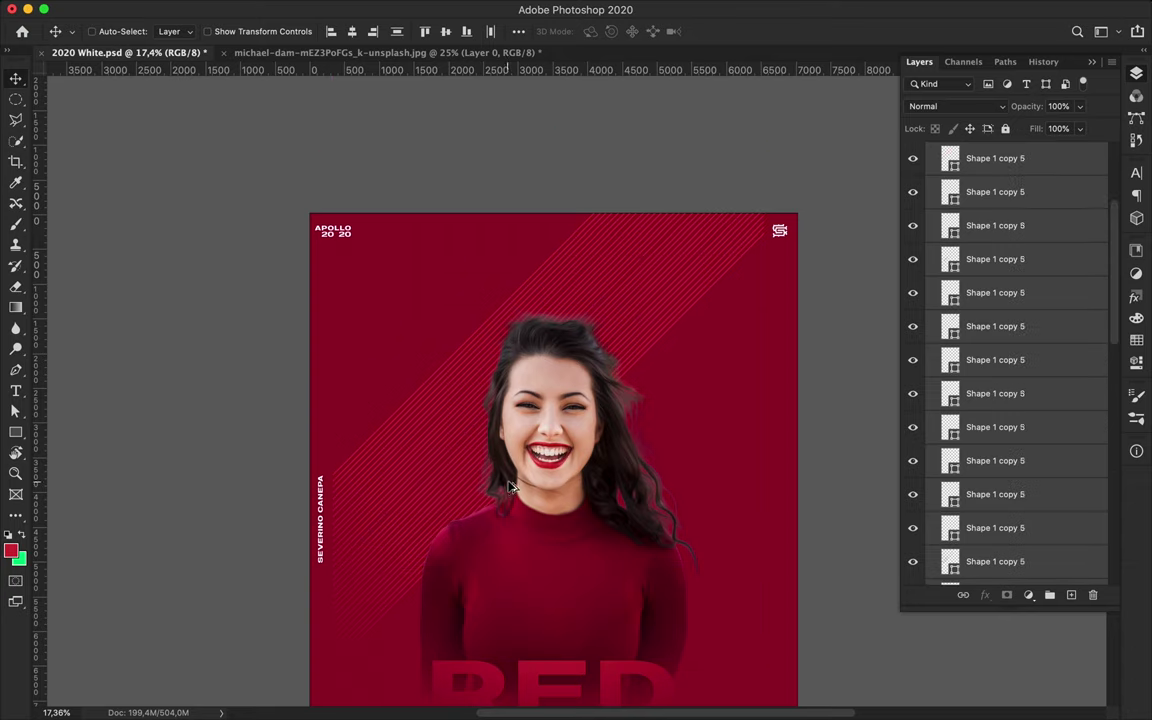
scroll(1005, 336, down, 5)
shift+click(981, 467)
alt+drag(681, 398, 704, 473)
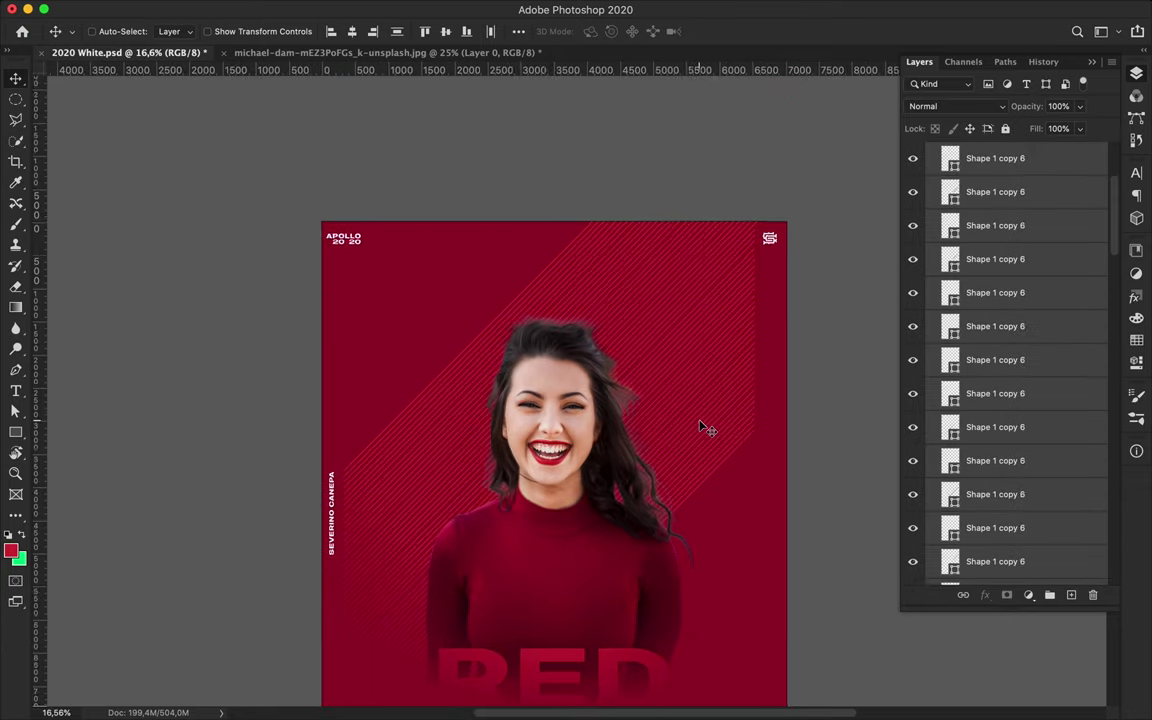
scroll(698, 420, down, 3)
mouse_move(692, 407)
alt+mouse_down()
mouse_move(698, 534)
mouse_move(692, 517)
alt+mouse_up()
alt+drag(692, 517, 614, 280)
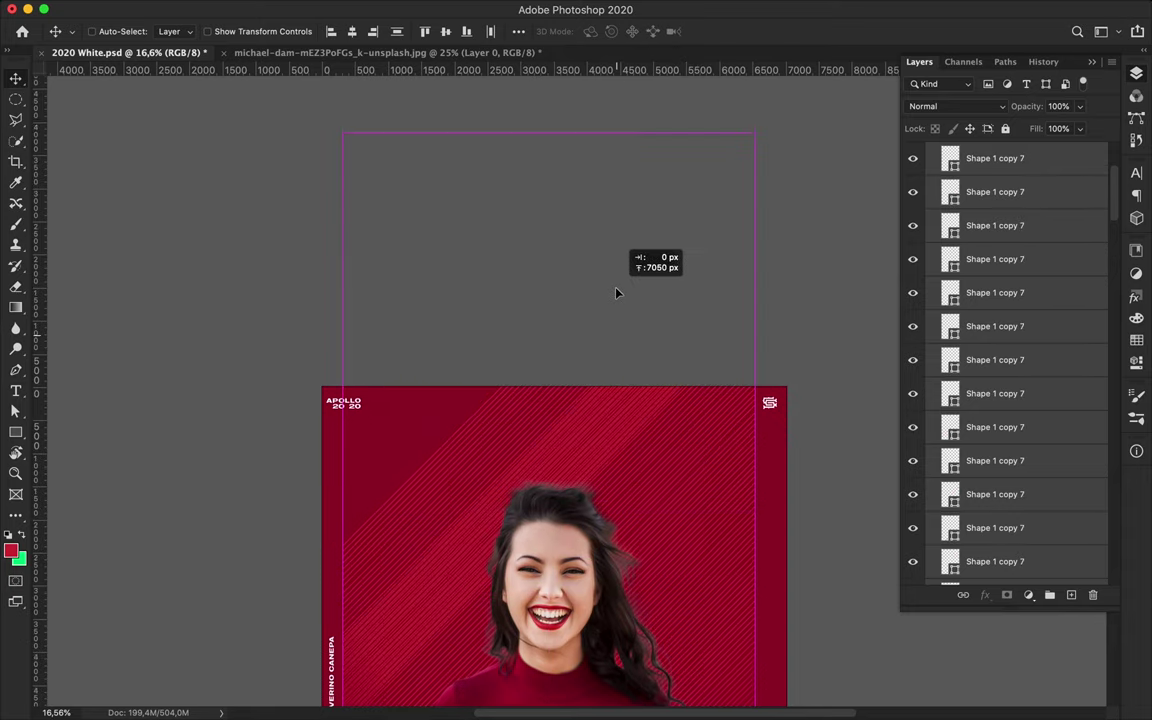
alt+drag(614, 280, 599, 242)
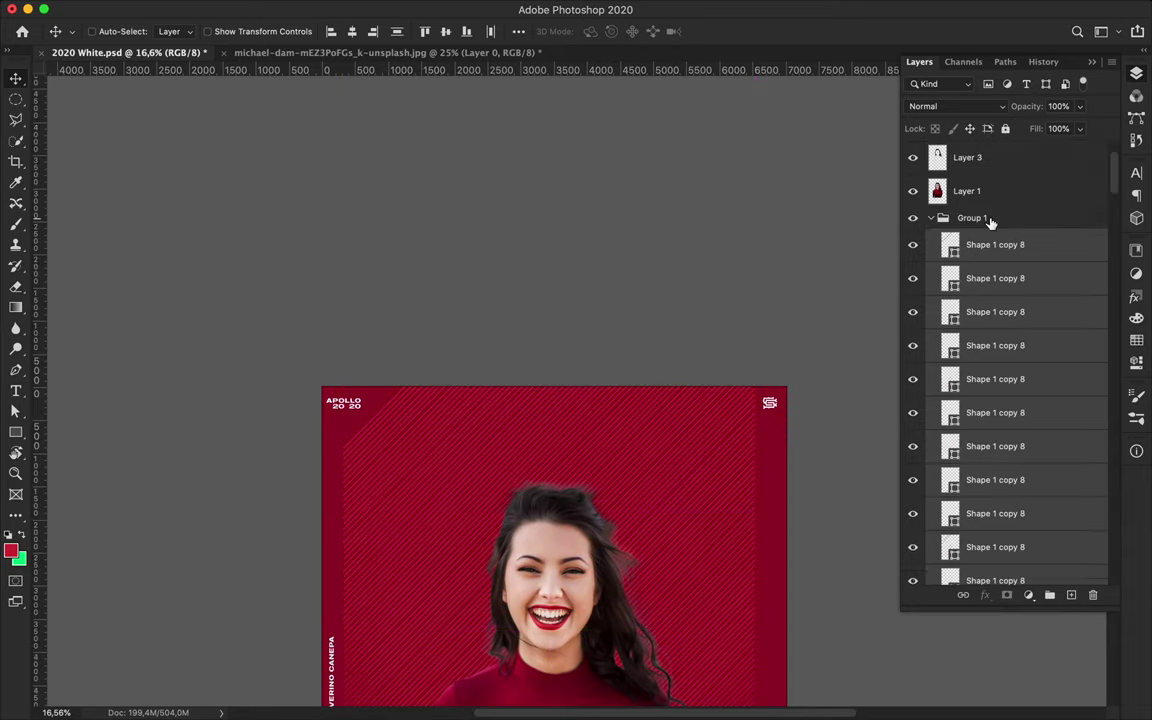
scroll(1019, 405, down, 10)
shift+click(981, 467)
click(518, 32)
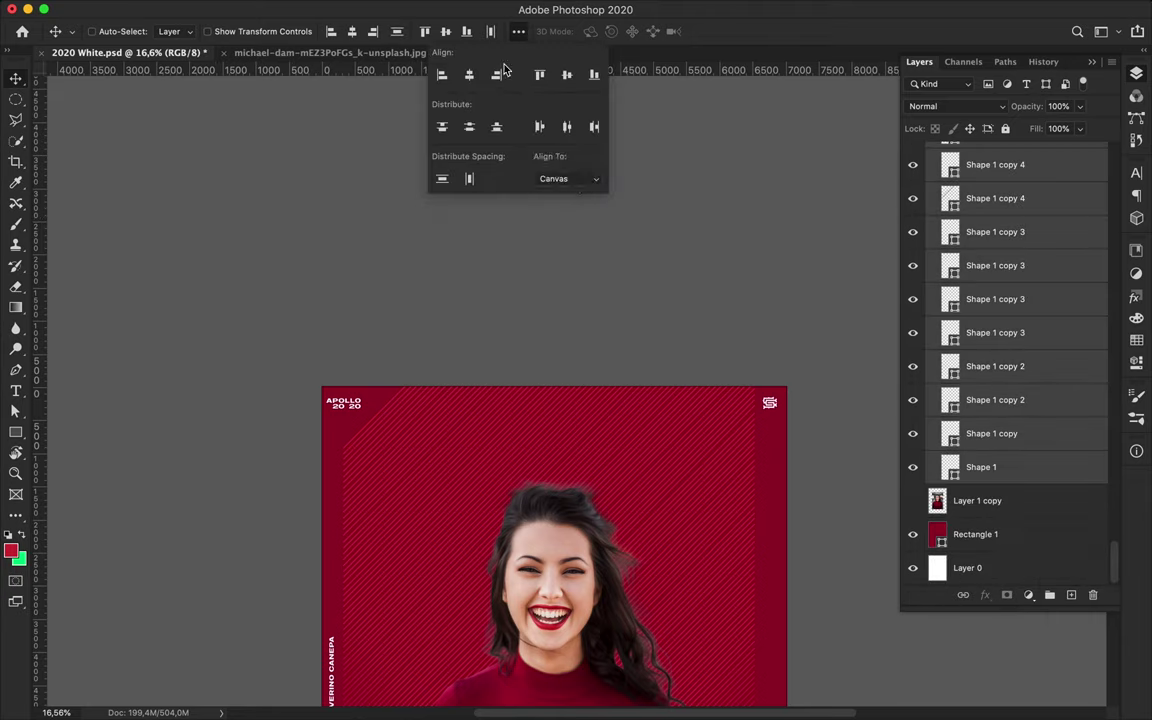
- Group the line layers, duplicate Group 1, and merge the copy into one striped layer
key(ctrl+g)
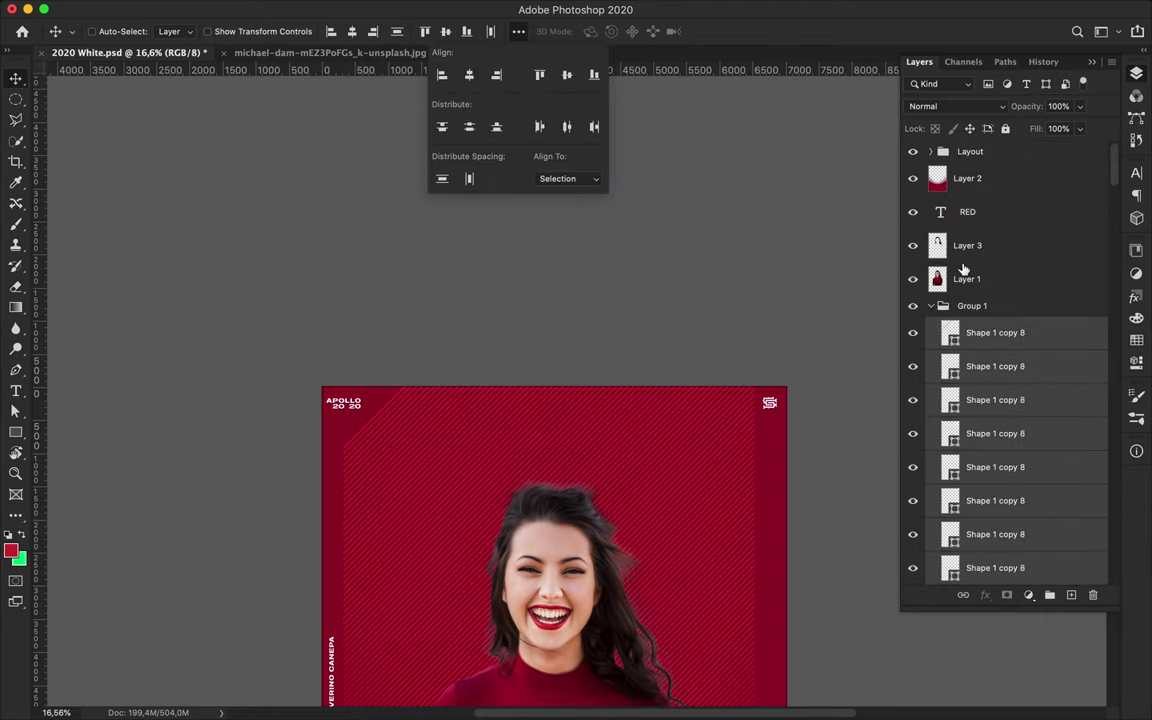
click(931, 304)
key(ctrl+j)
key(ctrl+e)
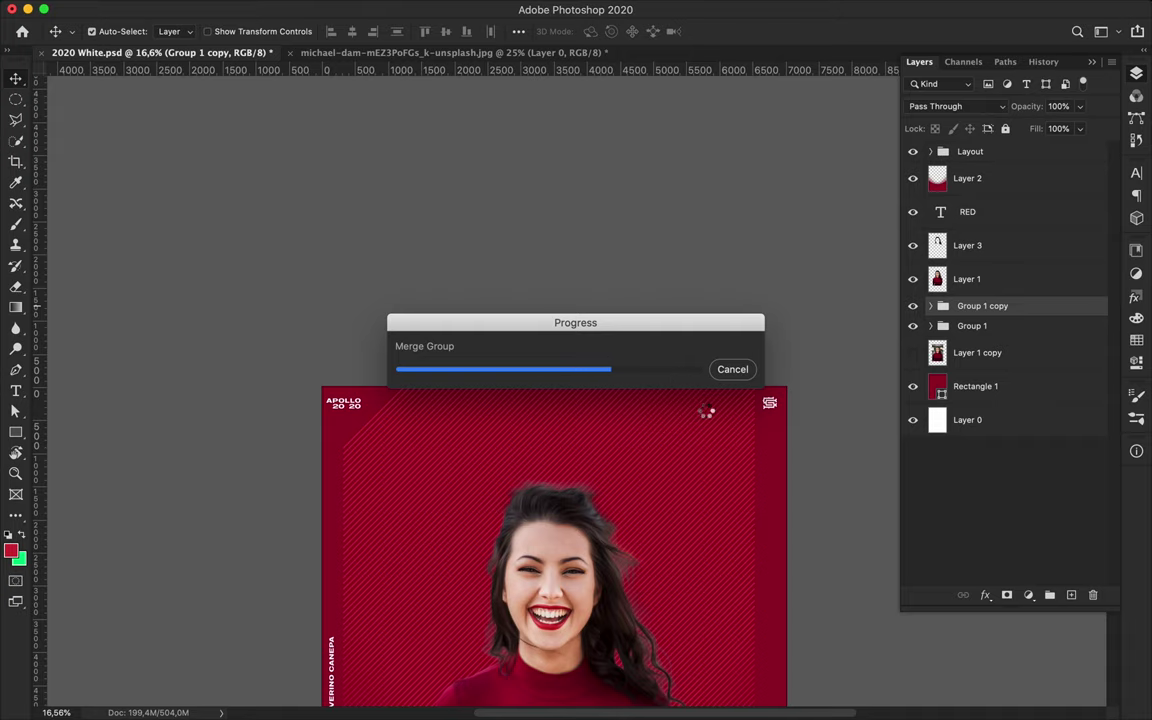
- Select a tall rectangular strip of the poster and move the striped layer into place
key(ctrl+0)
key(m)
right_click(15, 99)
click(111, 97)
drag(373, 193, 391, 700)
key(v)
drag(694, 262, 641, 508)
- Marquee a thin vertical strip, move the striped layer 450 px right, and duplicate it
key(m)
drag(720, 86, 711, 718)
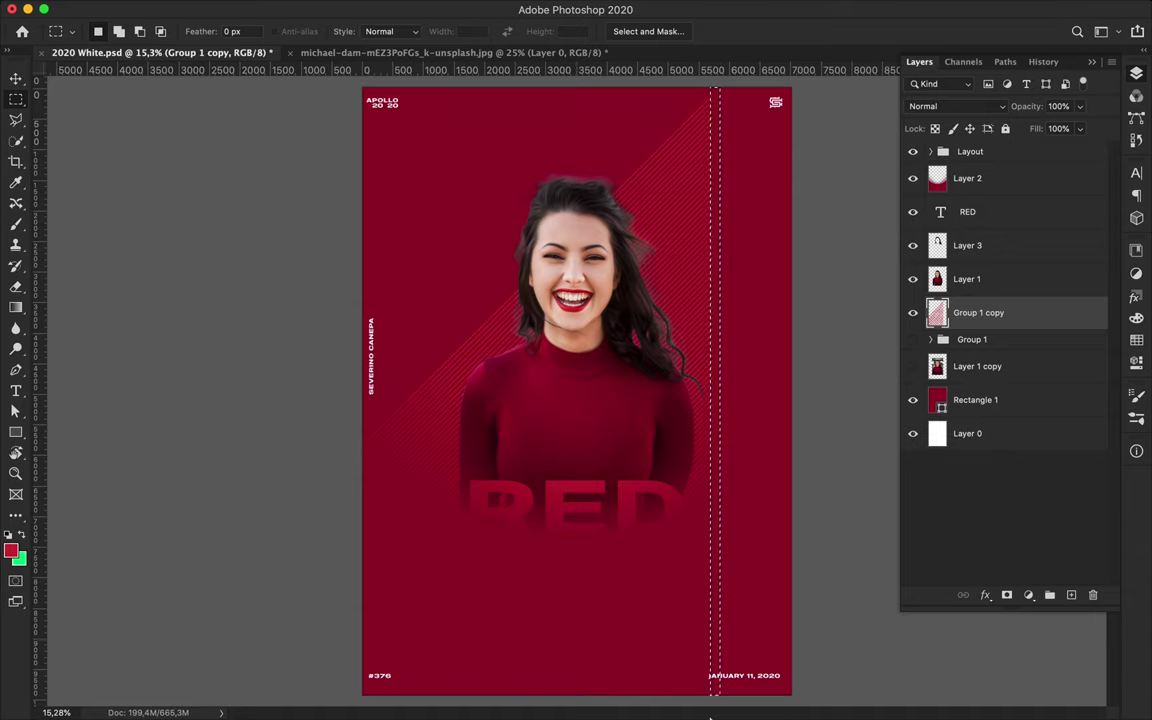
key(v)
mouse_move(653, 270)
mouse_down()
mouse_move(722, 271)
mouse_move(712, 308)
mouse_up()
key(super+j)
click(160, 8)
mouse_move(186, 380)
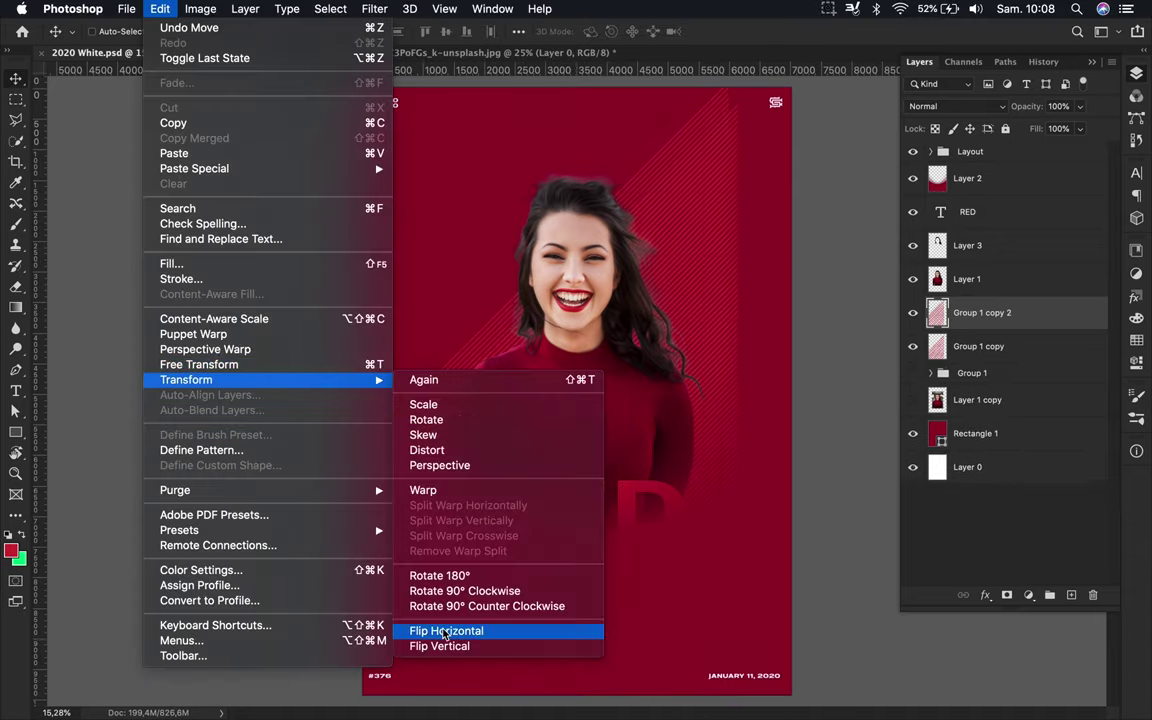
- Flip the stripe copy horizontally left of the woman and shift a lasso-selected part up-right
click(446, 630)
mouse_move(447, 632)
mouse_down()
mouse_move(500, 428)
mouse_move(496, 449)
mouse_up()
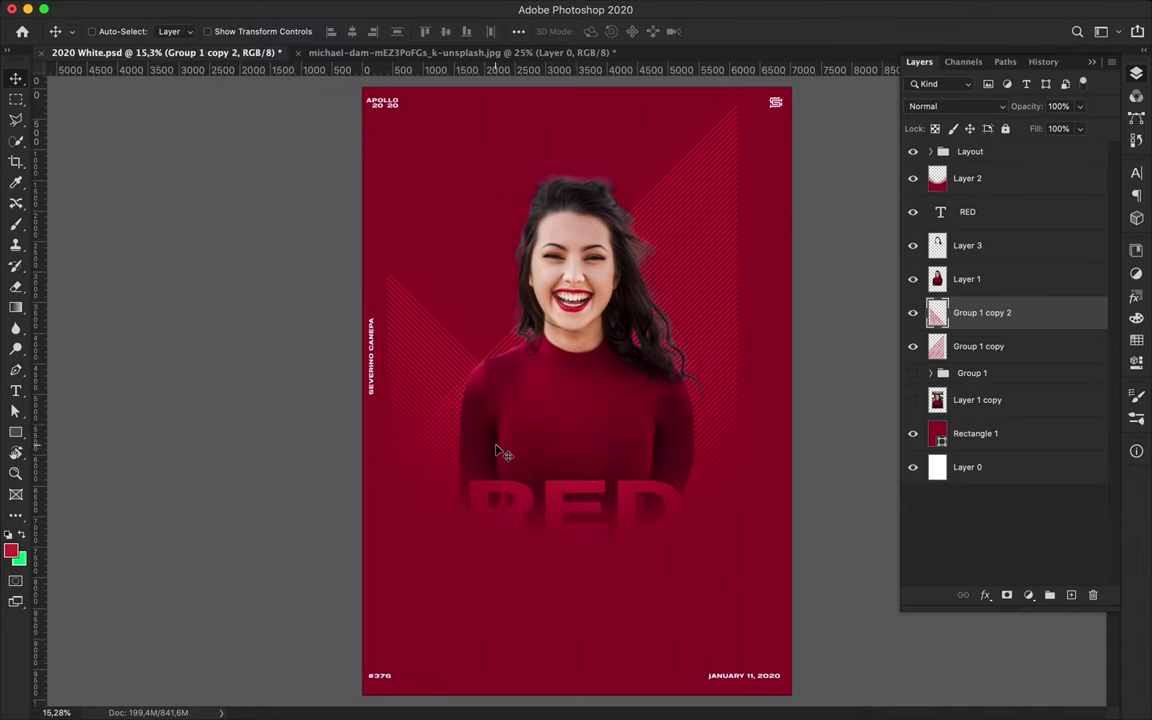
key(l)
scroll(450, 442, up, 2)
scroll(337, 488, up, 2)
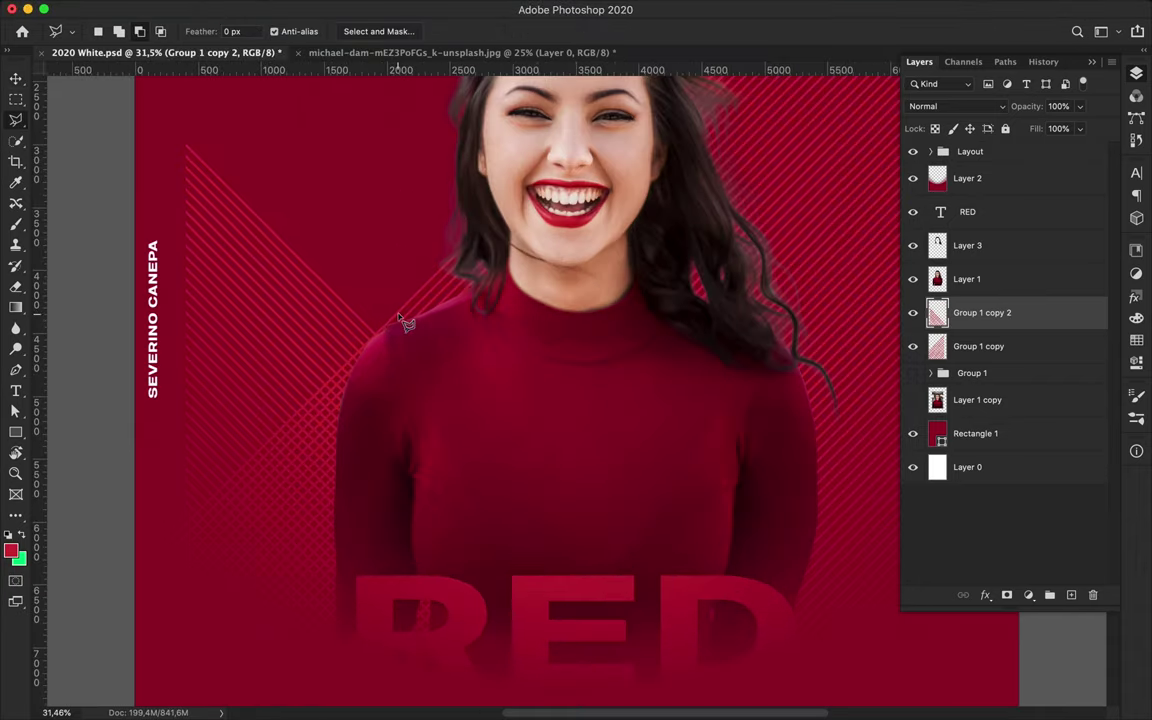
click(435, 330)
click(242, 520)
scroll(165, 565, down, 1)
click(332, 683)
click(727, 668)
double_click(815, 415)
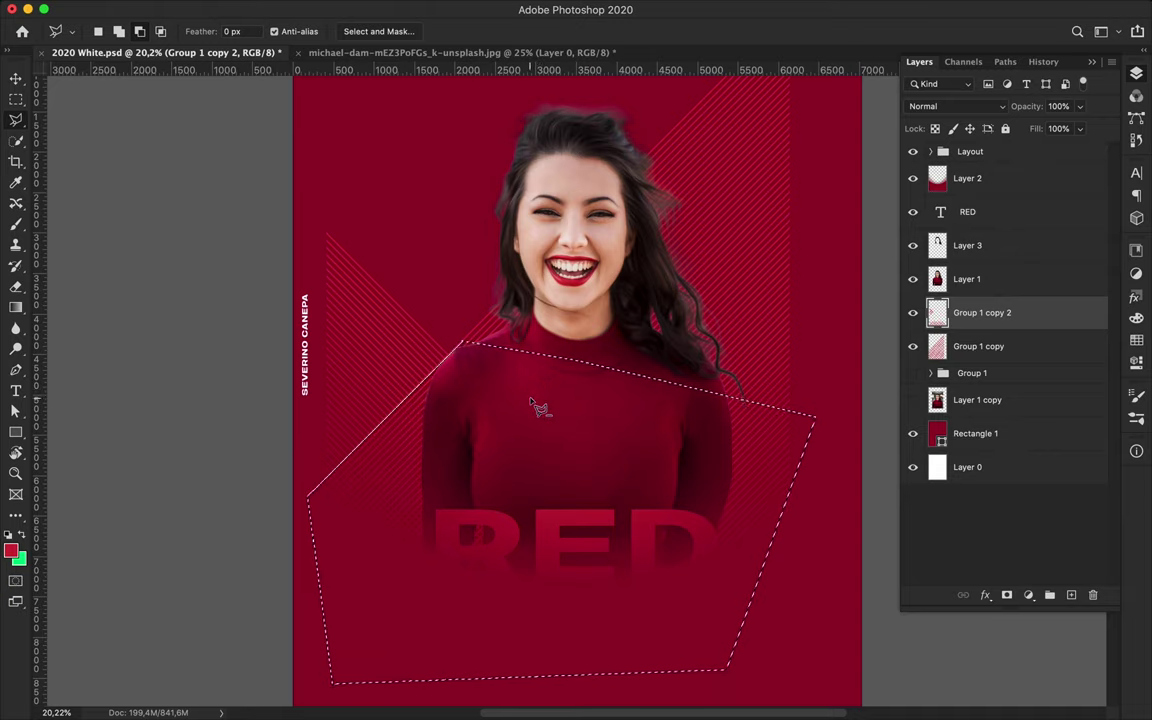
key(v)
scroll(510, 330, down, 1)
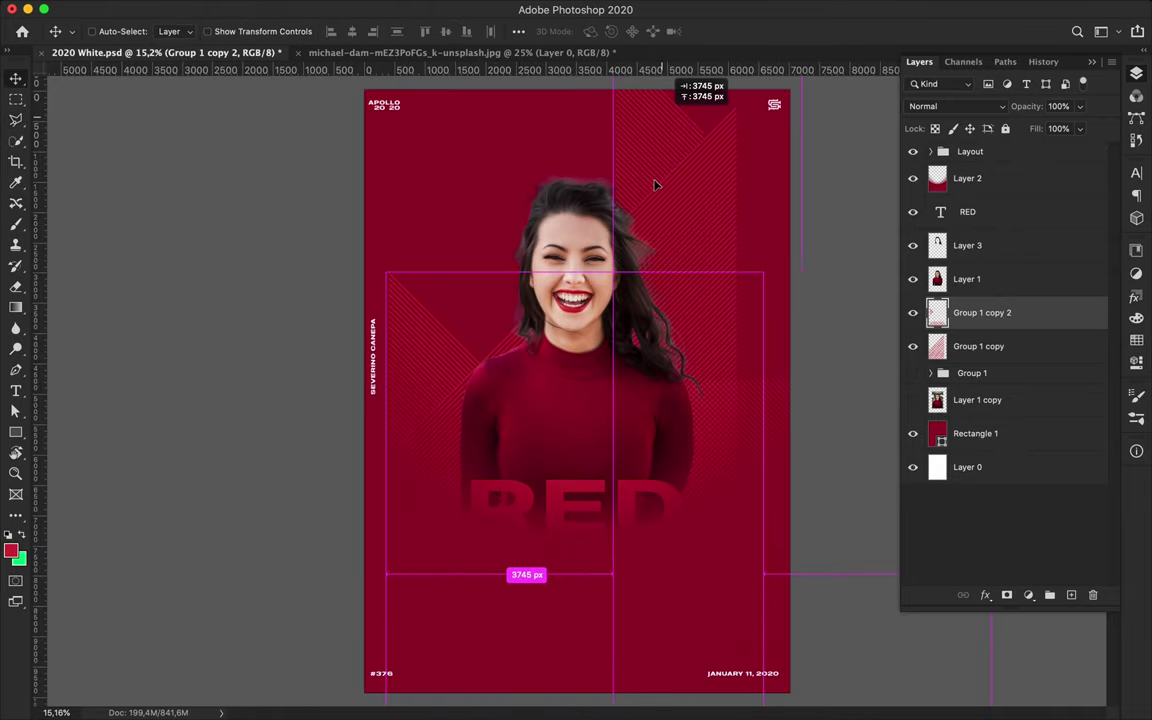
drag(537, 262, 665, 170)
- Draw a thin vertical white rectangle bar at the top left of the poster
scroll(605, 322, up, 2)
key(m)
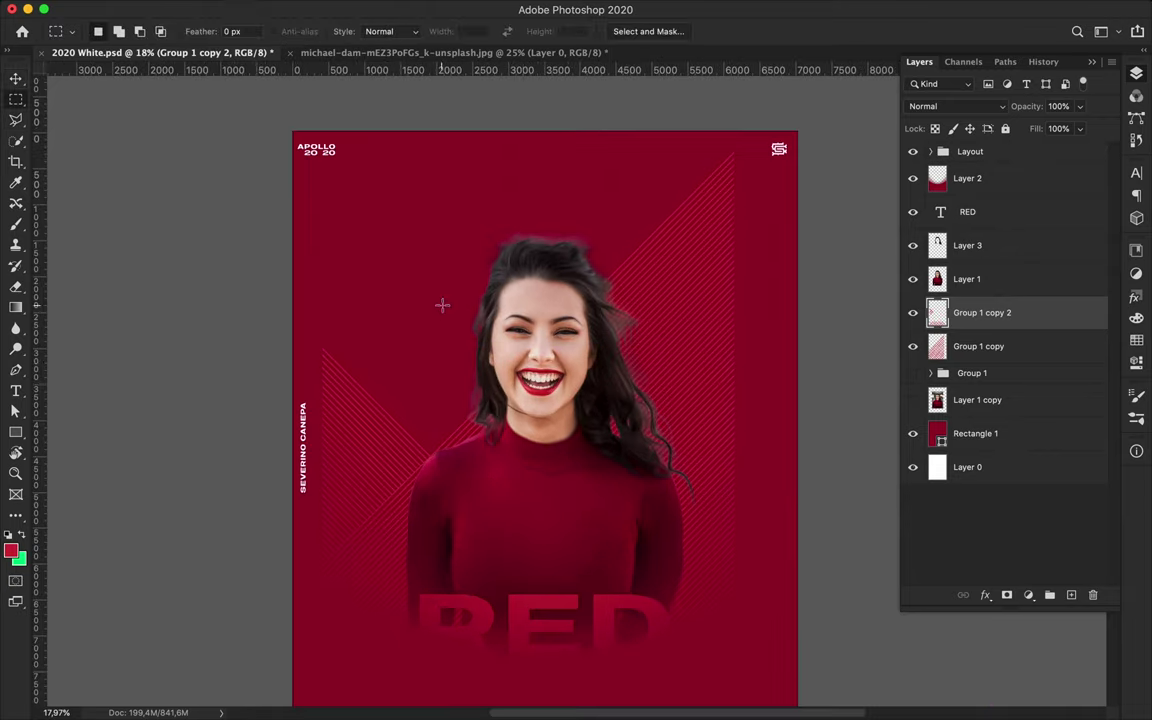
key(u)
click(177, 31)
drag(376, 232, 381, 288)
- Add a short white bar right of the face, copy one above the head, and resize it
drag(704, 373, 762, 384)
scroll(345, 533, down, 5)
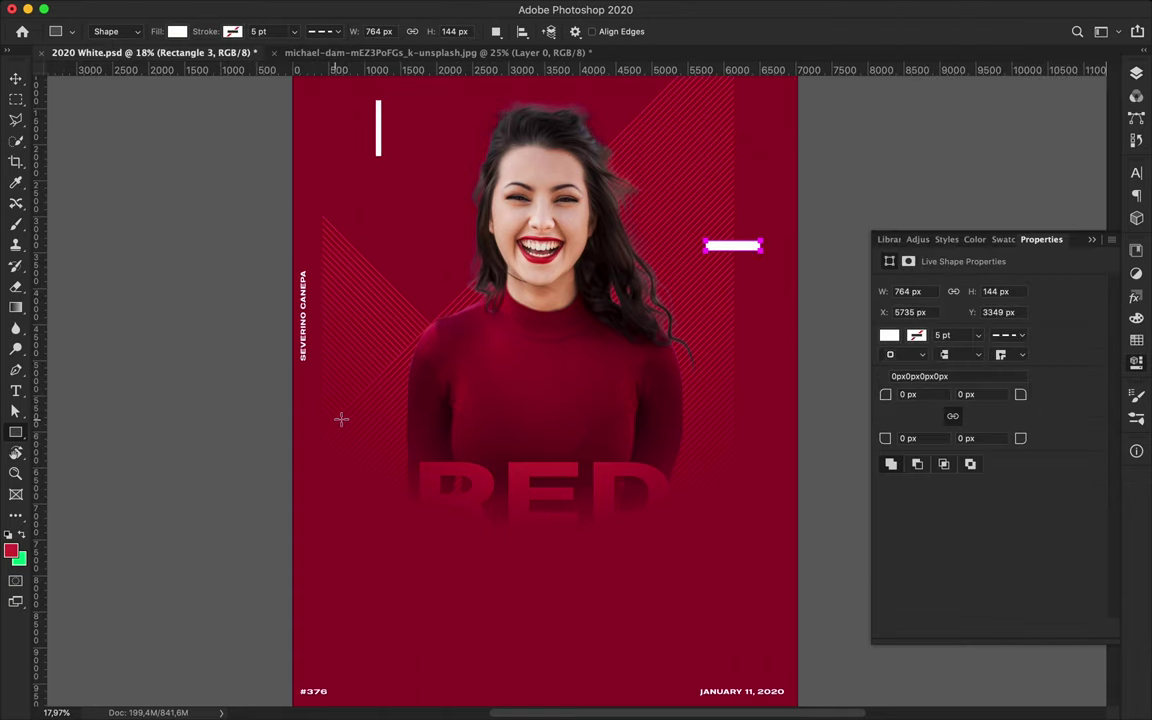
mouse_move(380, 417)
mouse_down()
mouse_move(419, 414)
mouse_move(655, 245)
mouse_up()
key(v)
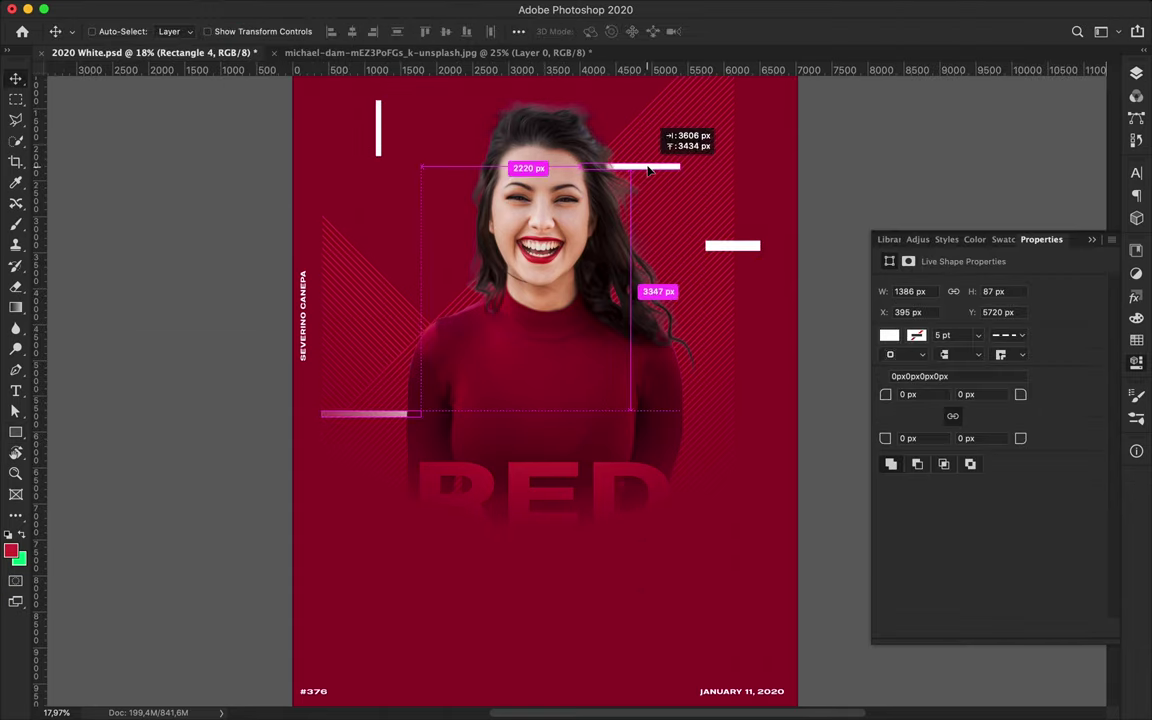
scroll(650, 290, up, 2)
click(735, 430)
key(ctrl+t)
drag(735, 432, 745, 442)
key(Return)
- Copy the vertical white bar down beside the shoulder and adjust Layer 2
scroll(620, 425, down, 2)
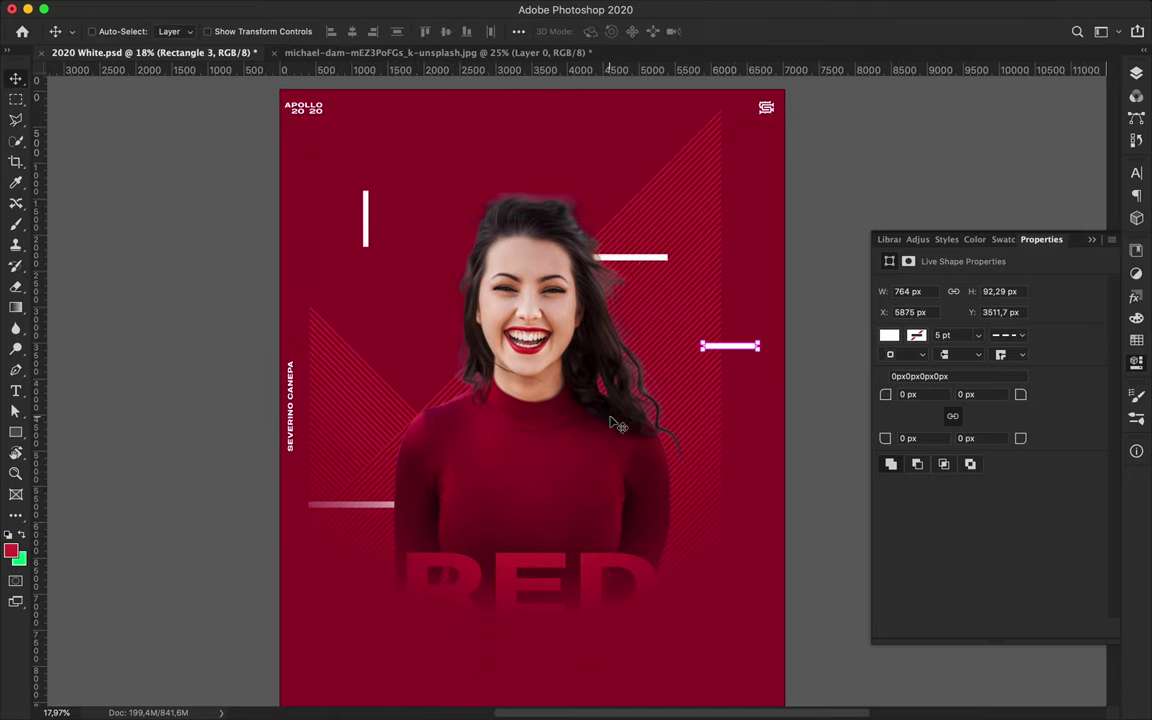
click(365, 215)
alt+drag(365, 215, 435, 405)
key(F7)
scroll(576, 465, down, 3)
scroll(507, 423, down, 2)
click(1013, 212)
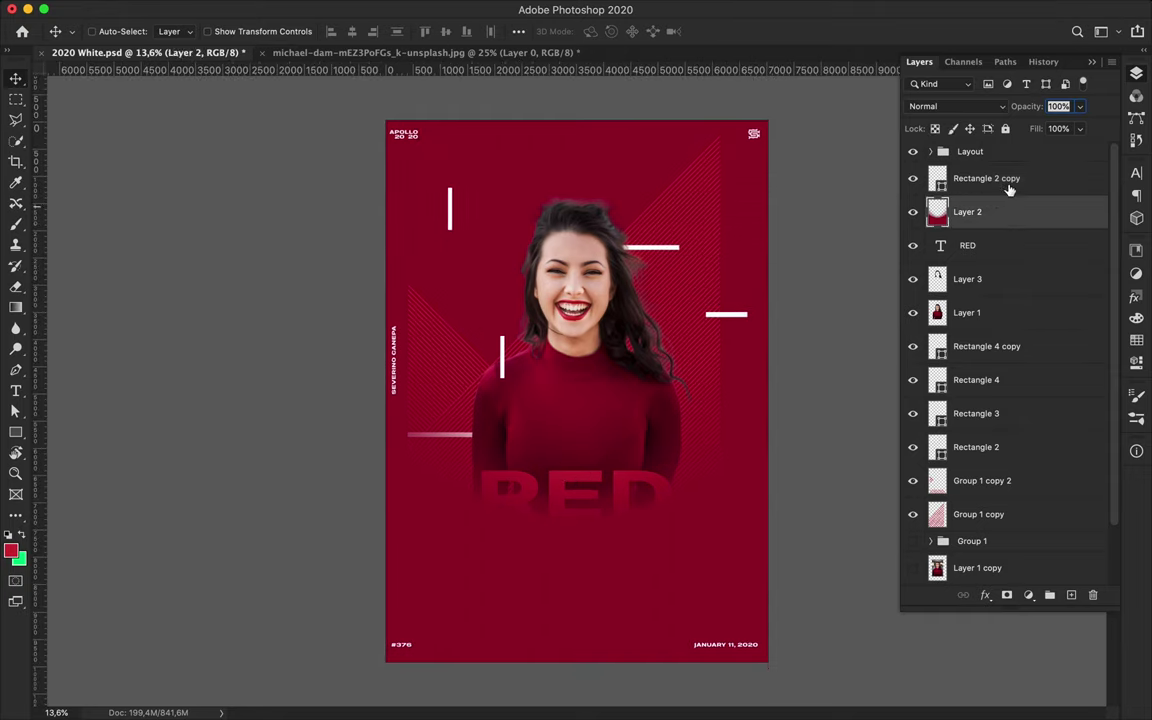
scroll(920, 517, down, 2)
drag(630, 418, 623, 418)
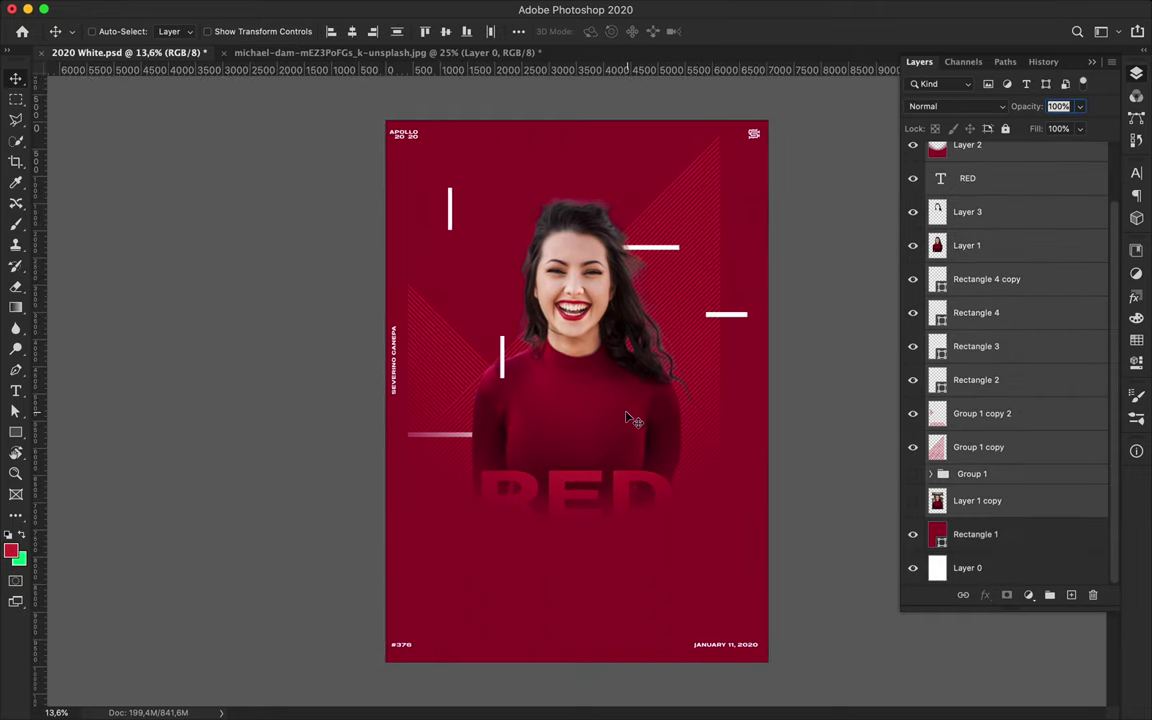
- Copy the line pattern diagonally across the lower right and fade it with a gradient mask
click(681, 290)
drag(440, 350, 455, 388)
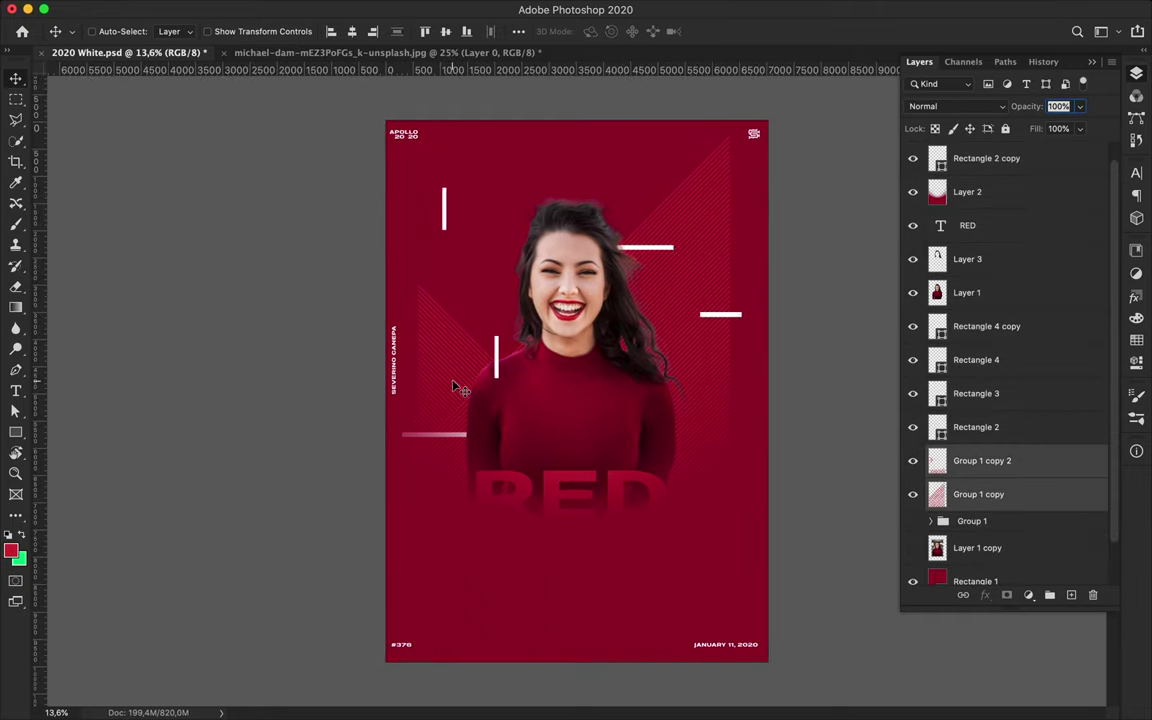
drag(978, 494, 982, 178)
mouse_move(722, 247)
mouse_down()
mouse_move(672, 475)
mouse_move(501, 546)
mouse_up()
click(1007, 595)
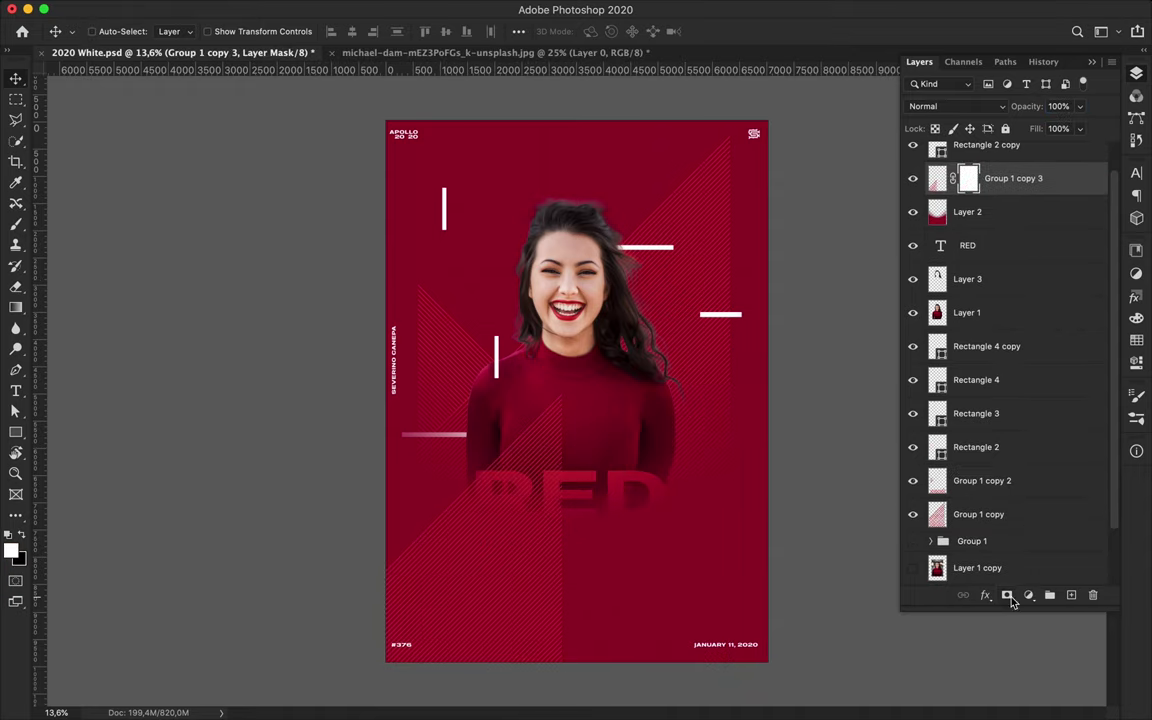
key(g)
mouse_move(560, 405)
mouse_down()
mouse_move(407, 603)
mouse_move(555, 425)
mouse_up()
- Select both line-pattern layers on the canvas, nudging one slightly
key(v)
scroll(777, 530, up, 2)
scroll(465, 540, up, 2)
super+click(598, 128)
drag(656, 146, 663, 154)
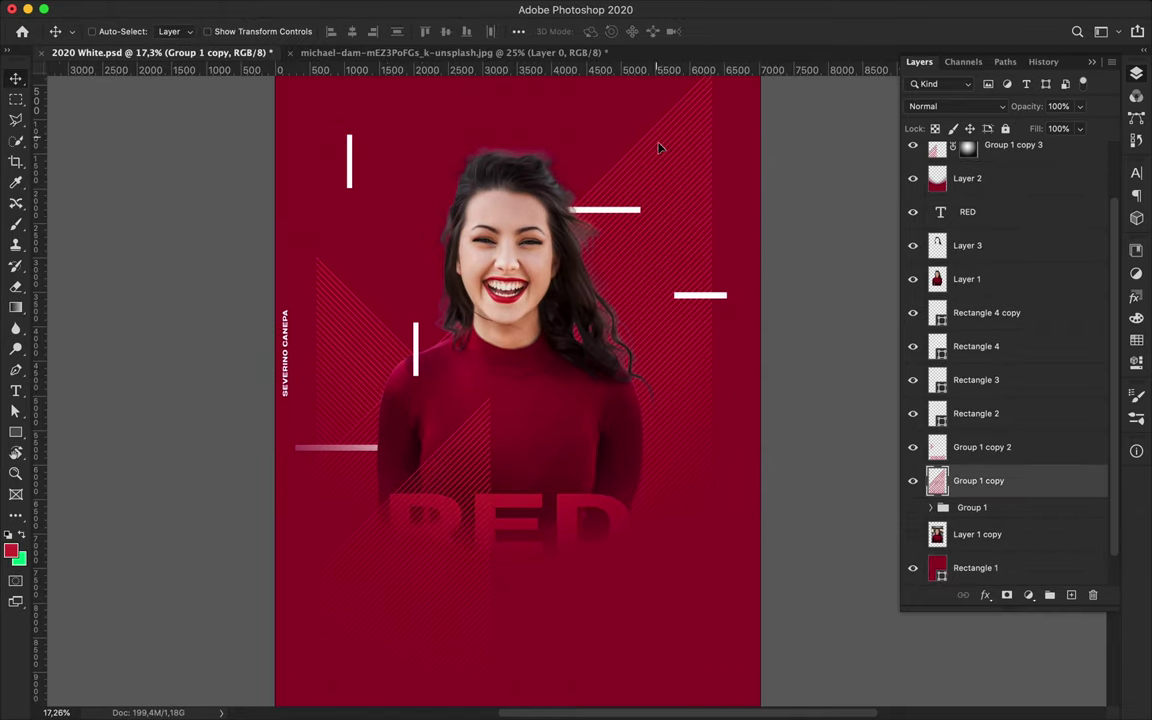
shift+super+click(378, 335)
scroll(400, 340, down, 2)
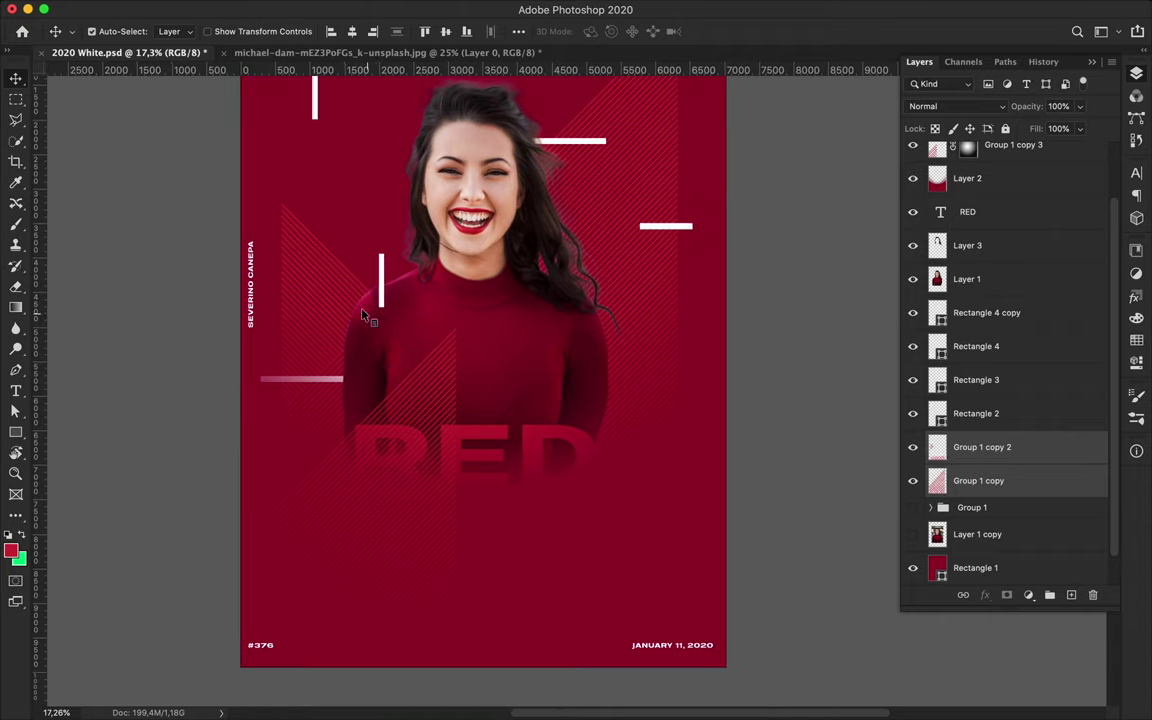
- Duplicate the left line-pattern layer above the RED text
click(347, 72)
click(588, 495)
drag(982, 447, 977, 195)
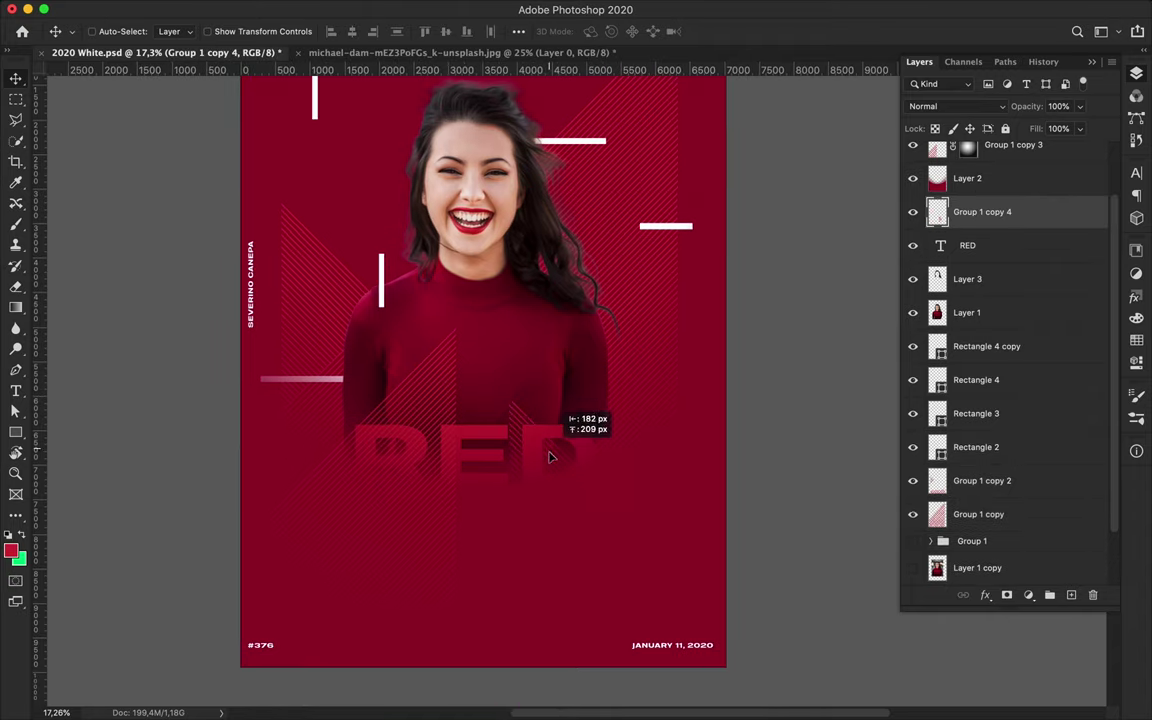
- Adjust the top-left vertical white bar with a free transform
scroll(598, 530, up, 1)
scroll(598, 530, up, 5)
scroll(386, 270, up, 2)
click(244, 240)
key(super+t)
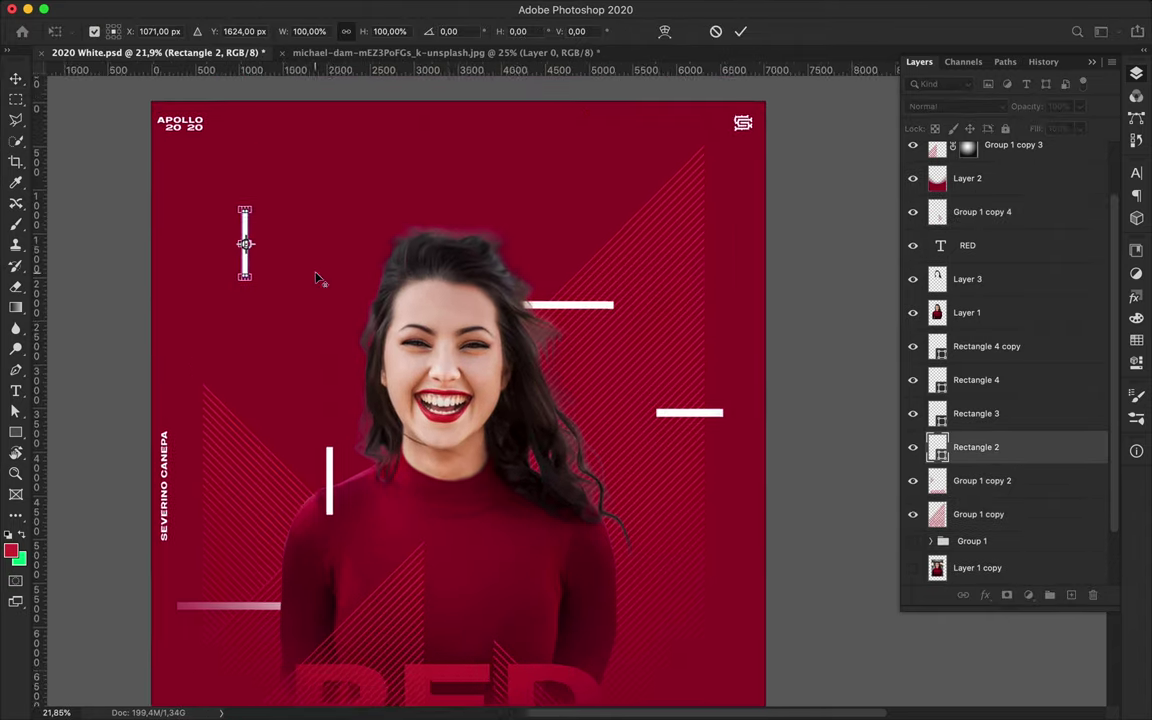
scroll(316, 278, up, 1)
key(Return)
click(769, 443)
- Nudge a lower bar upward and transform the faded bar on the left
scroll(771, 458, up, 1)
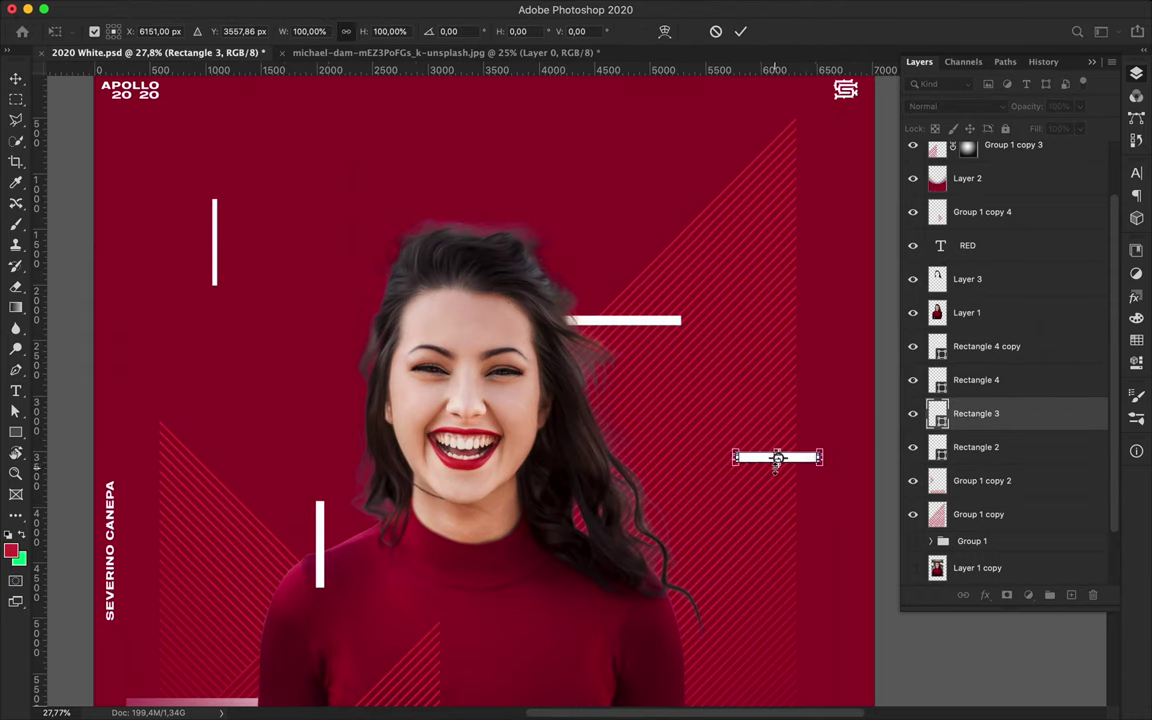
scroll(600, 500, down, 1)
scroll(600, 500, left, 3)
click(463, 535)
drag(463, 535, 463, 481)
scroll(1000, 400, down, 2)
click(912, 320)
click(912, 320)
click(912, 320)
click(960, 320)
key(super+t)
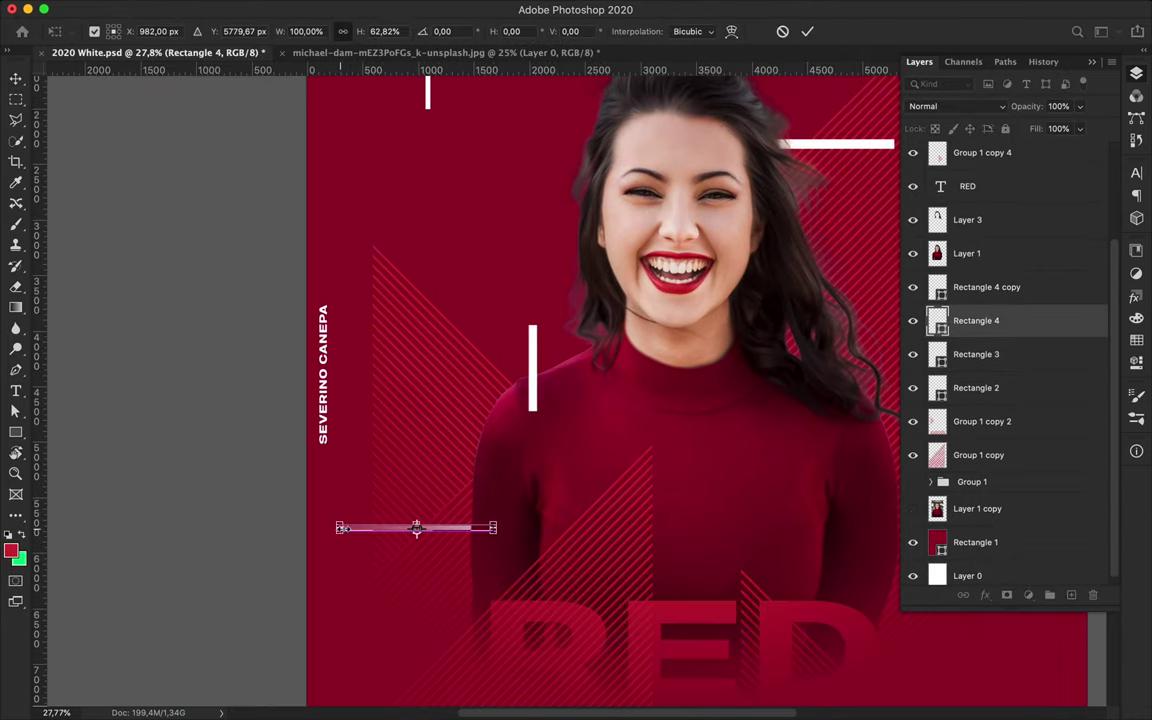
key(Return)
scroll(585, 505, down, 1)
- Copy a vertical bar over the RED lettering and move its layer below Layer 3
drag(585, 505, 690, 560)
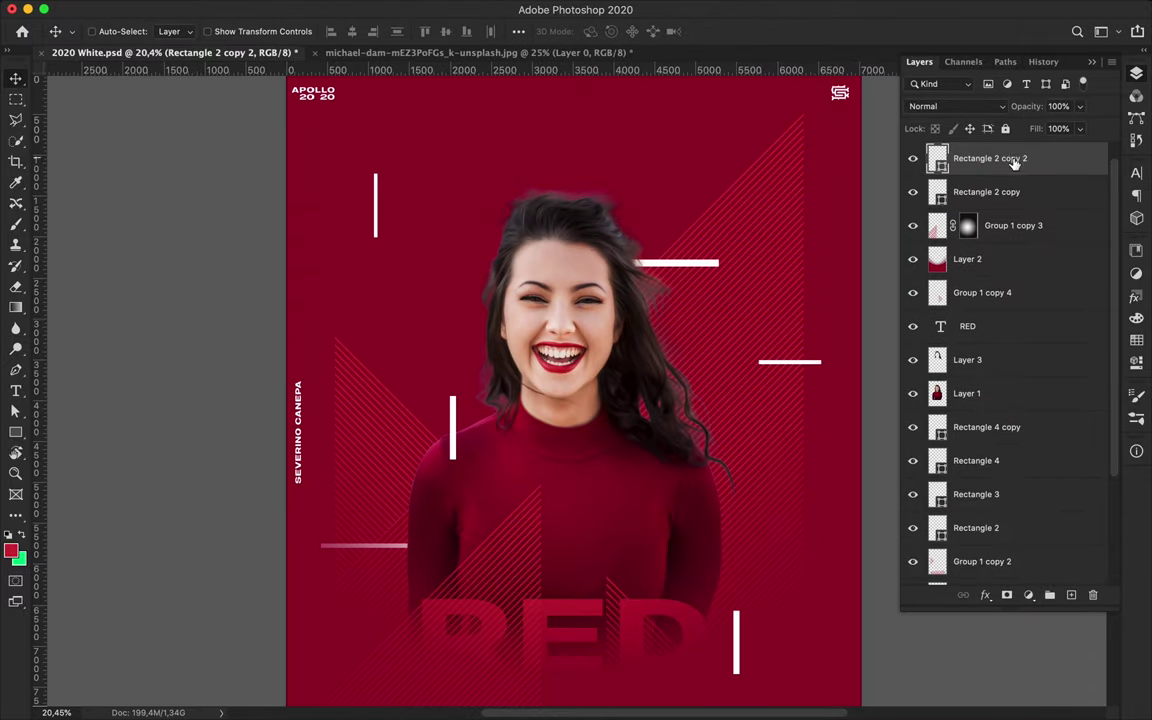
key(super+bracketleft)
key(super+bracketleft)
key(super+bracketleft)
key(super+t)
key(Return)
drag(733, 605, 583, 561)
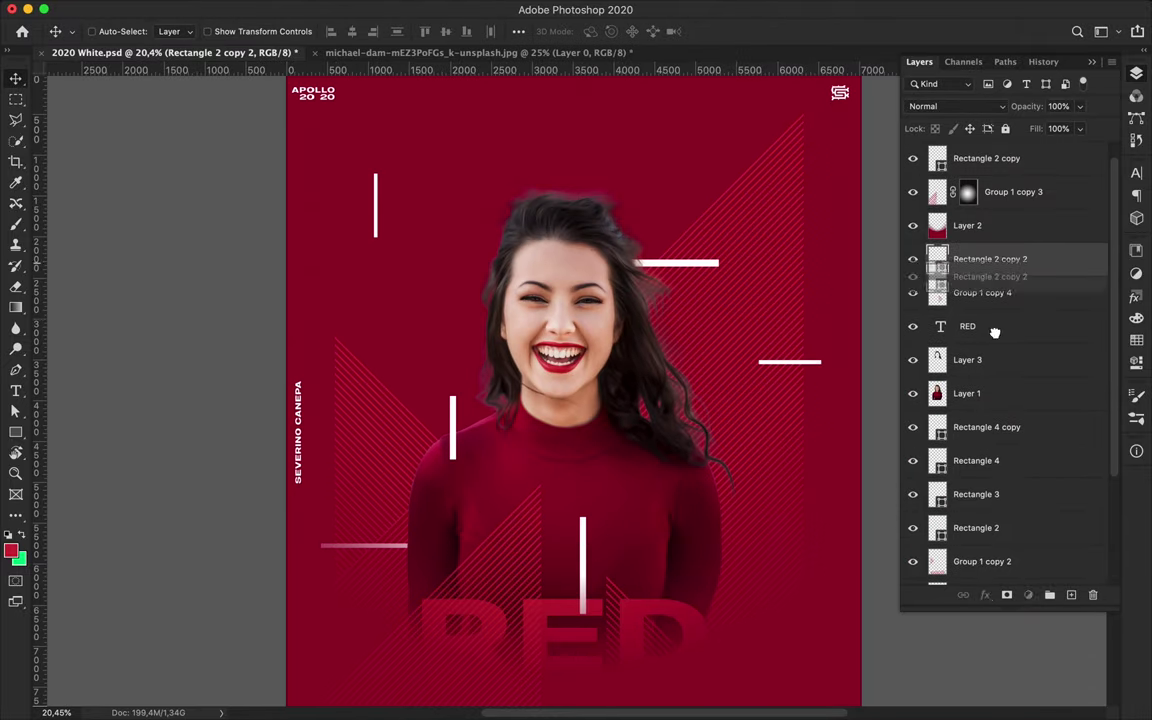
drag(960, 262, 975, 376)
- Slide the top bar left toward the hair and move the short bar over RED down
drag(452, 430, 457, 437)
drag(677, 263, 627, 156)
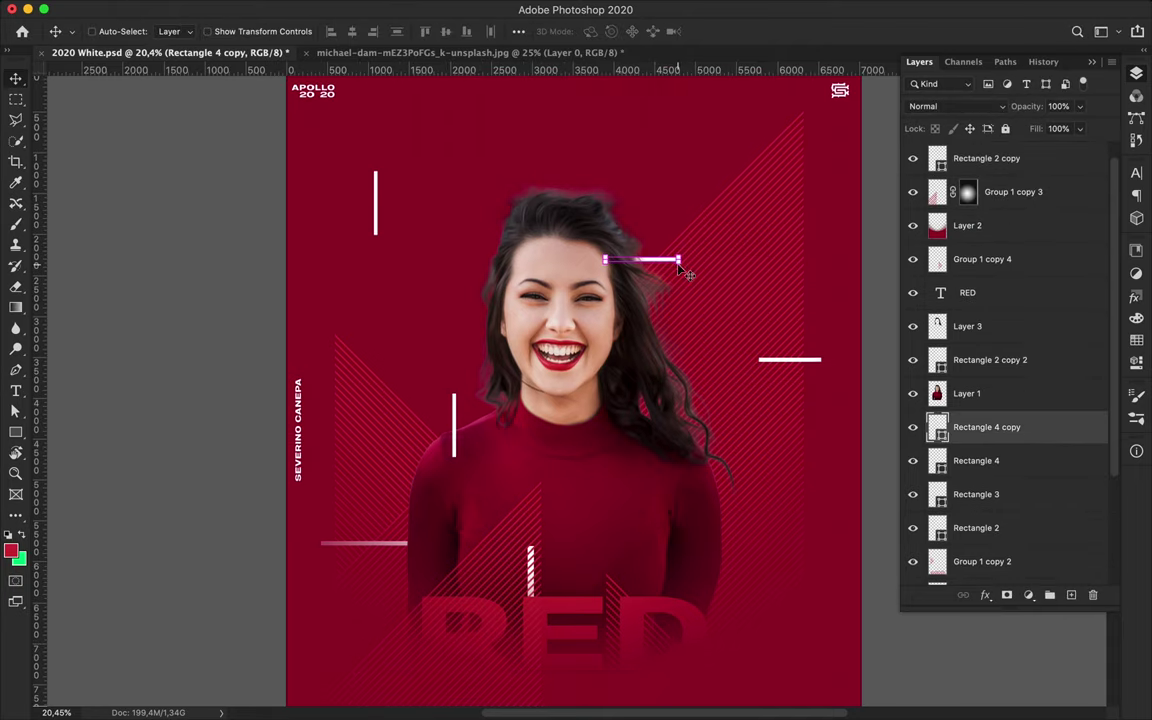
scroll(655, 300, down, 3)
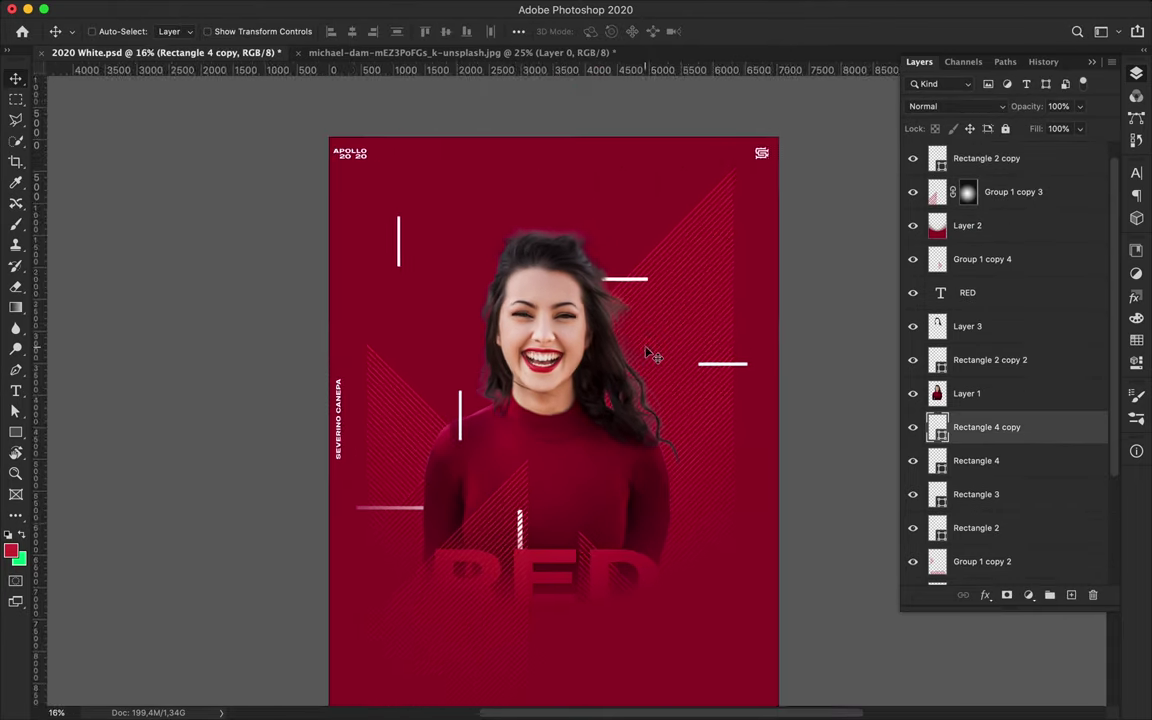
scroll(650, 355, down, 1)
click(548, 460)
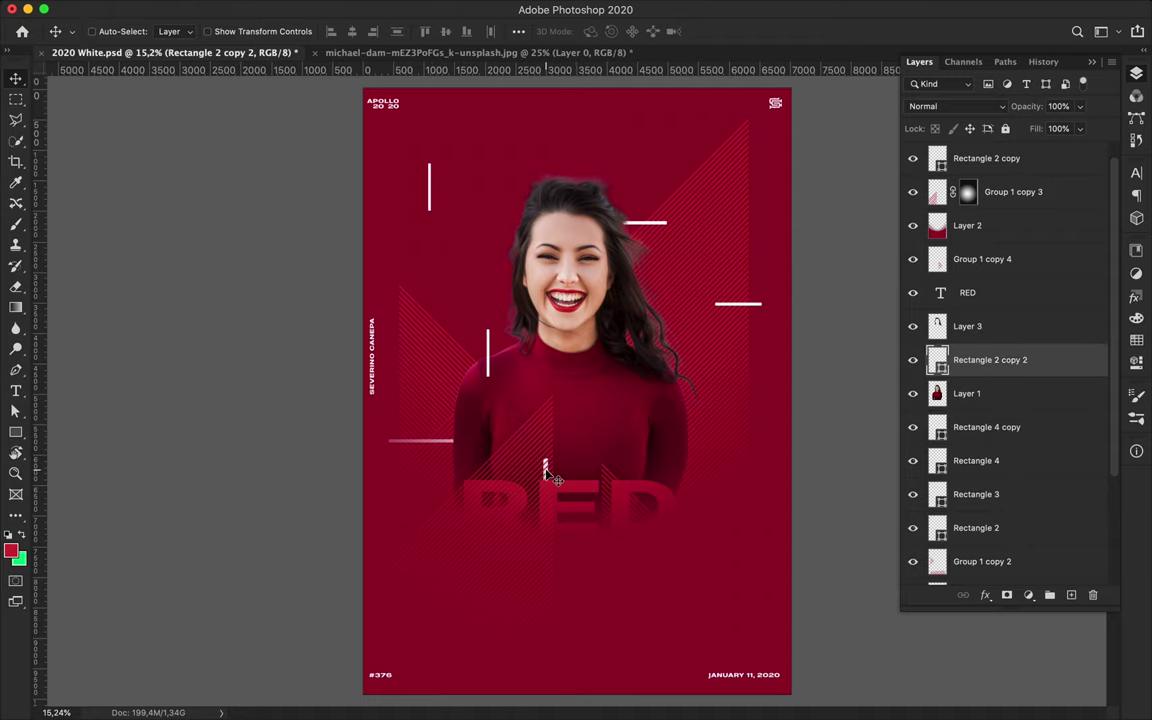
scroll(997, 300, up, 1)
click(990, 178)
scroll(990, 400, down, 5)
shift+click(985, 508)
drag(612, 355, 612, 386)
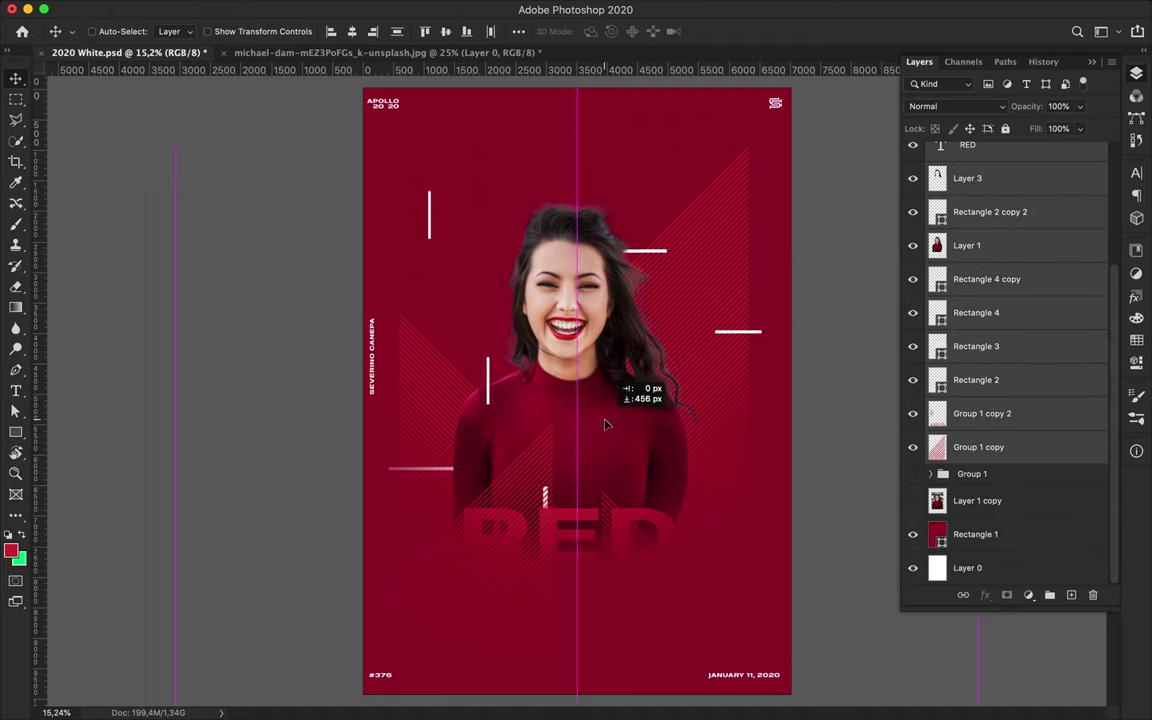
scroll(557, 313, up, 2)
key(u)
right_click(16, 432)
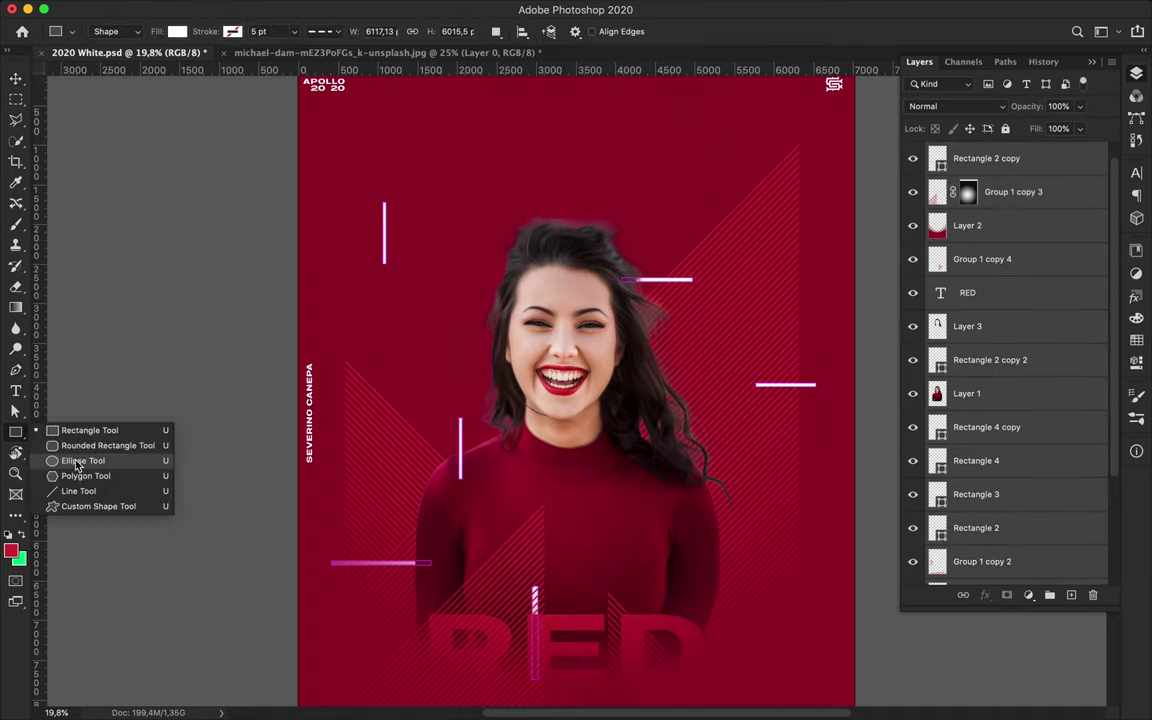
- Draw a white circle beside the woman's head with the Ellipse tool
click(80, 460)
click(1028, 262)
mouse_move(458, 182)
mouse_down()
mouse_move(534, 258)
mouse_move(637, 264)
mouse_up()
- Duplicate the circle and make the copy an unfilled ring with a white outline
key(v)
scroll(500, 290, up, 2)
key(a)
click(238, 31)
click(144, 103)
click(294, 31)
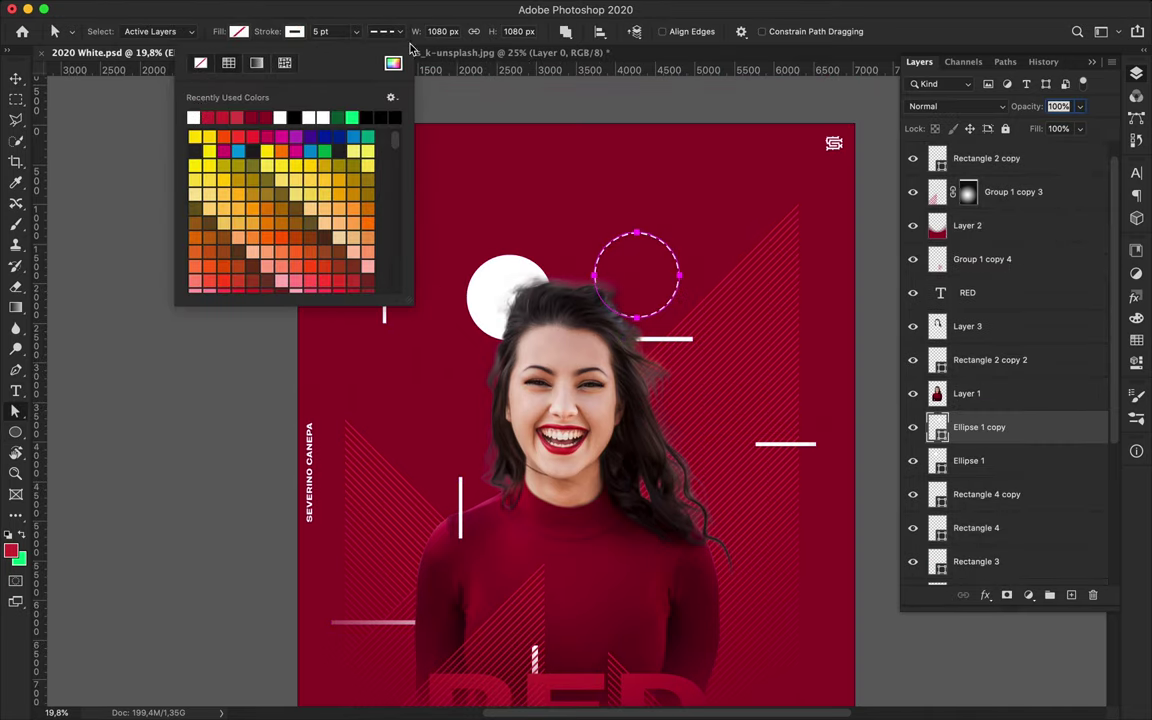
click(389, 31)
- Enlarge the ring and move it to the upper right of the head
key(Escape)
key(ctrl+t)
drag(686, 226, 700, 200)
key(Return)
key(v)
mouse_move(673, 275)
mouse_down()
mouse_move(730, 226)
mouse_move(734, 240)
mouse_up()
- Shrink the solid white circle with Free Transform
ctrl+click(476, 296)
key(ctrl+t)
key(Return)
click(786, 337)
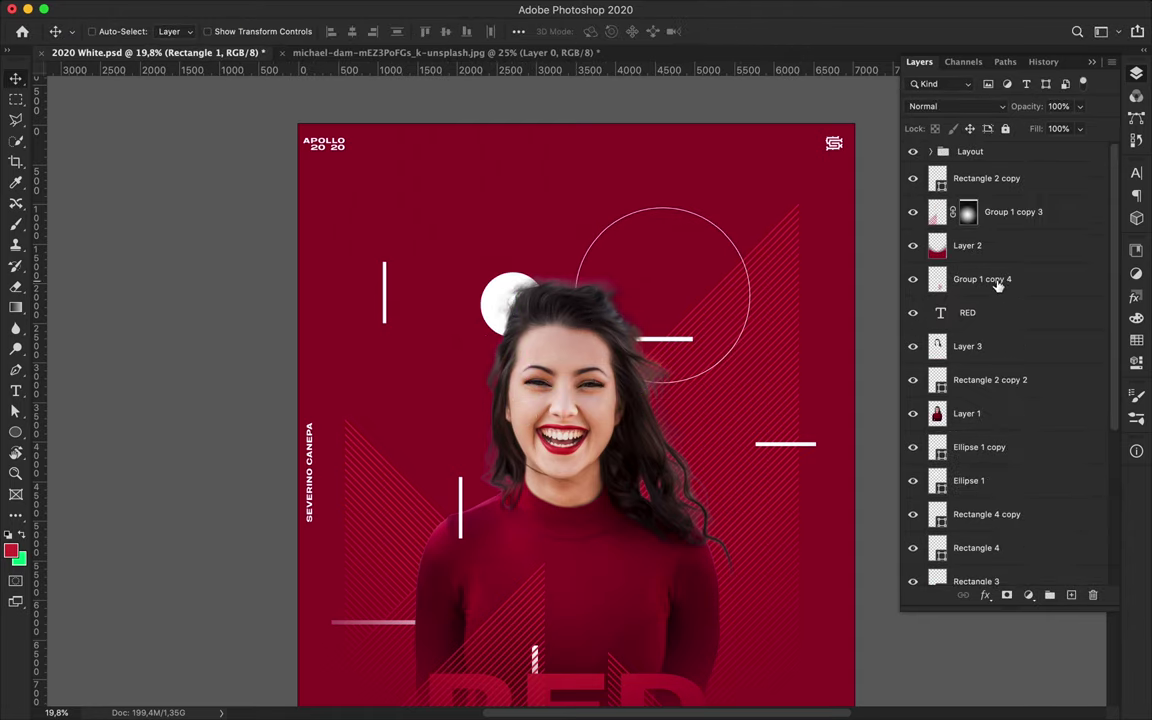
- Duplicate the ring above Group 1, scale it, and position it around the shoulder
mouse_move(968, 478)
mouse_down()
mouse_move(1003, 537)
mouse_move(1000, 527)
mouse_up()
drag(758, 319, 509, 473)
key(ctrl+t)
scroll(509, 473, down, 1)
drag(560, 560, 585, 567)
key(Return)
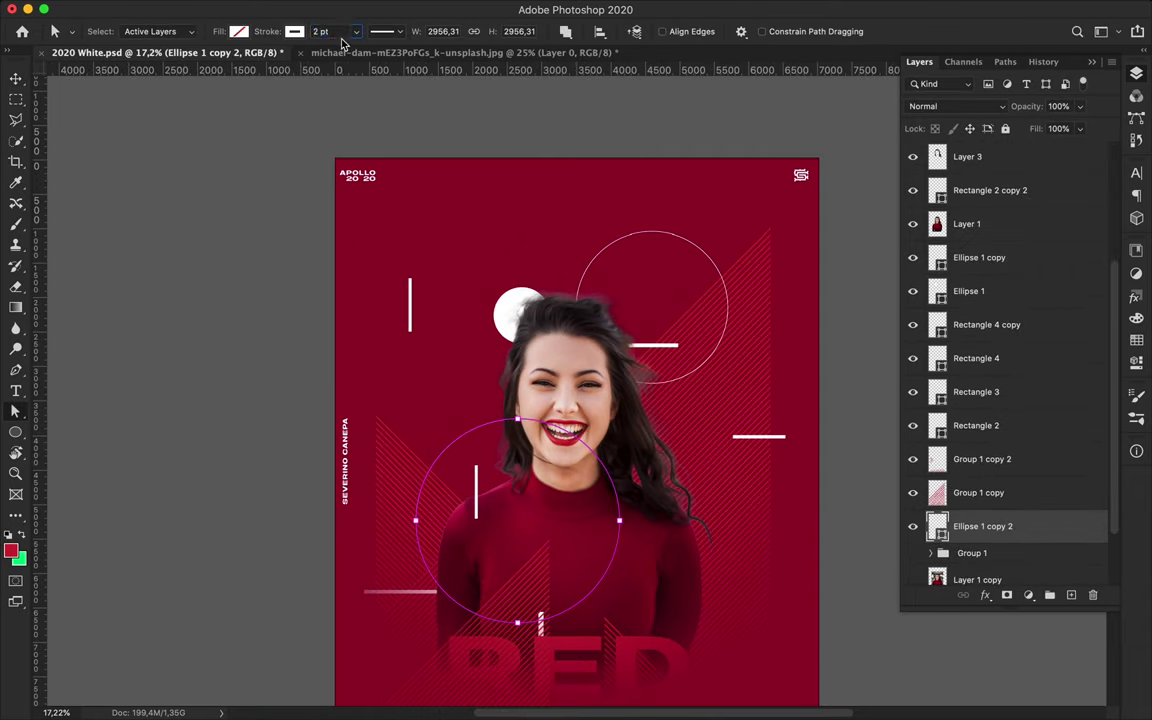
key(v)
drag(487, 451, 455, 421)
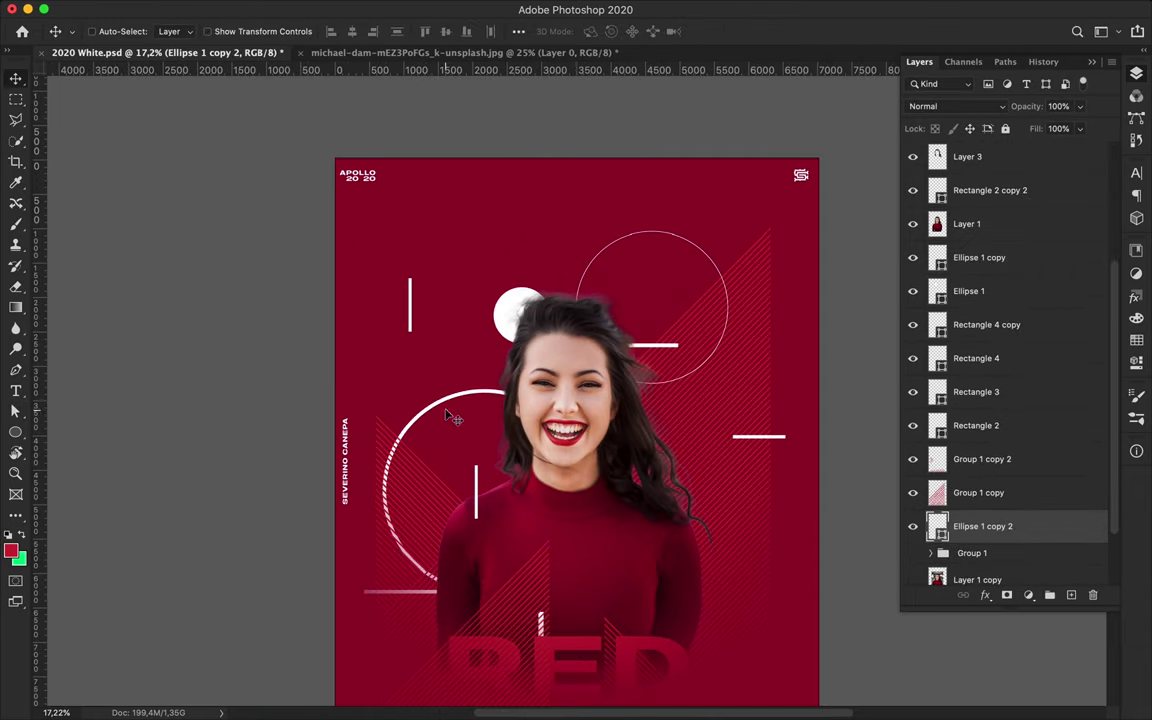
- Move the upper ring's layer below Group 1 copy and scale the ring smaller
click(650, 237)
scroll(650, 237, up, 3)
drag(985, 213, 985, 430)
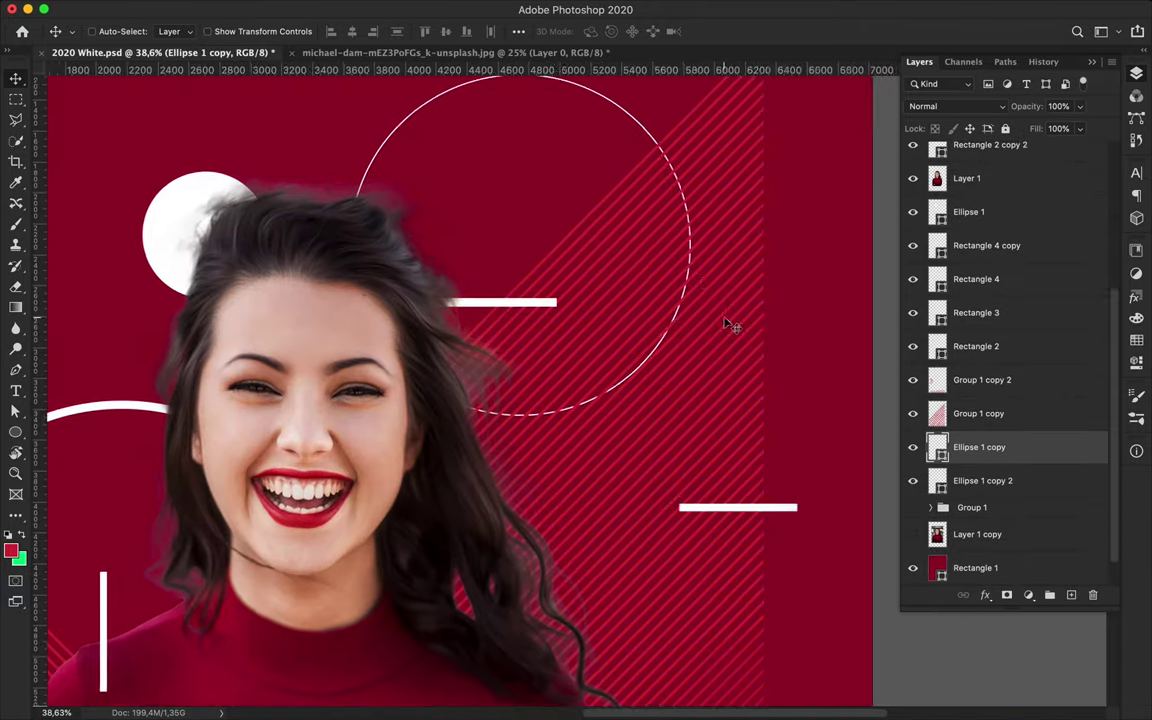
scroll(722, 322, down, 2)
key(ctrl+t)
drag(642, 405, 605, 369)
key(Return)
- Place another ring copy at the lower right, save the poster, and touch the top-right hair edge
drag(985, 447, 985, 196)
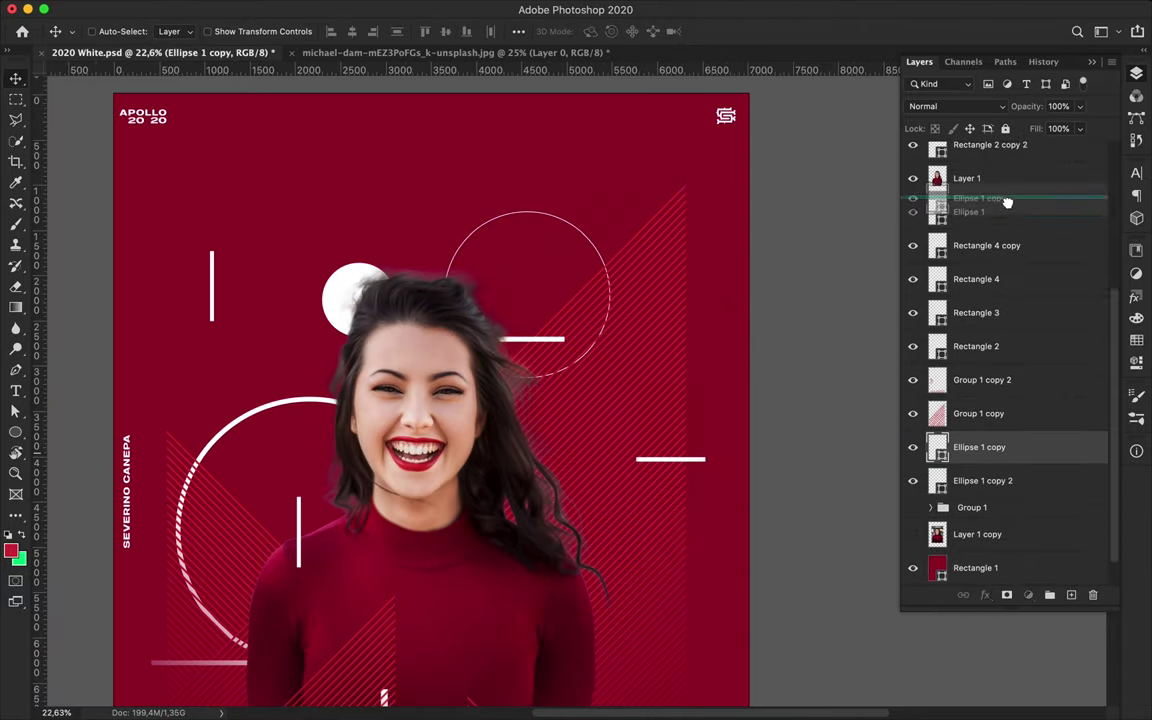
scroll(655, 247, down, 3)
scroll(657, 247, down, 2)
mouse_move(560, 430)
mouse_down()
mouse_move(683, 468)
mouse_move(630, 378)
mouse_up()
key(ctrl+s)
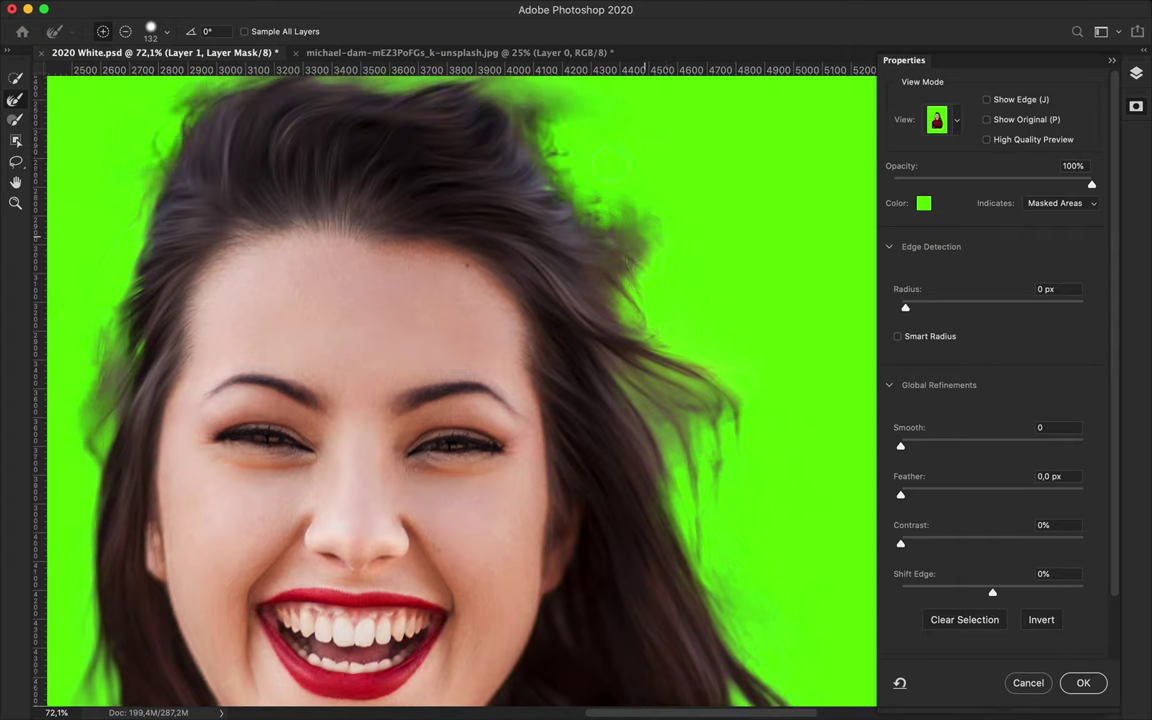
drag(644, 170, 656, 120)
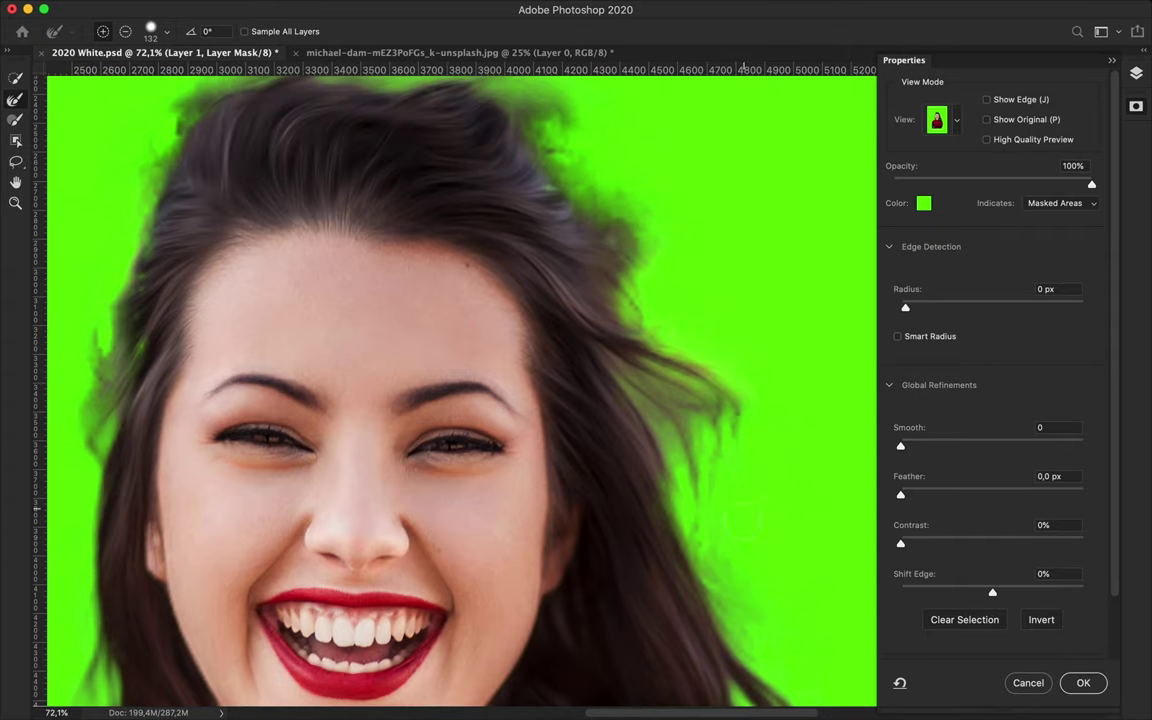
- Paint the Refine Edge Brush along the left hair edge to clean the green fringe
scroll(644, 478, left, 5)
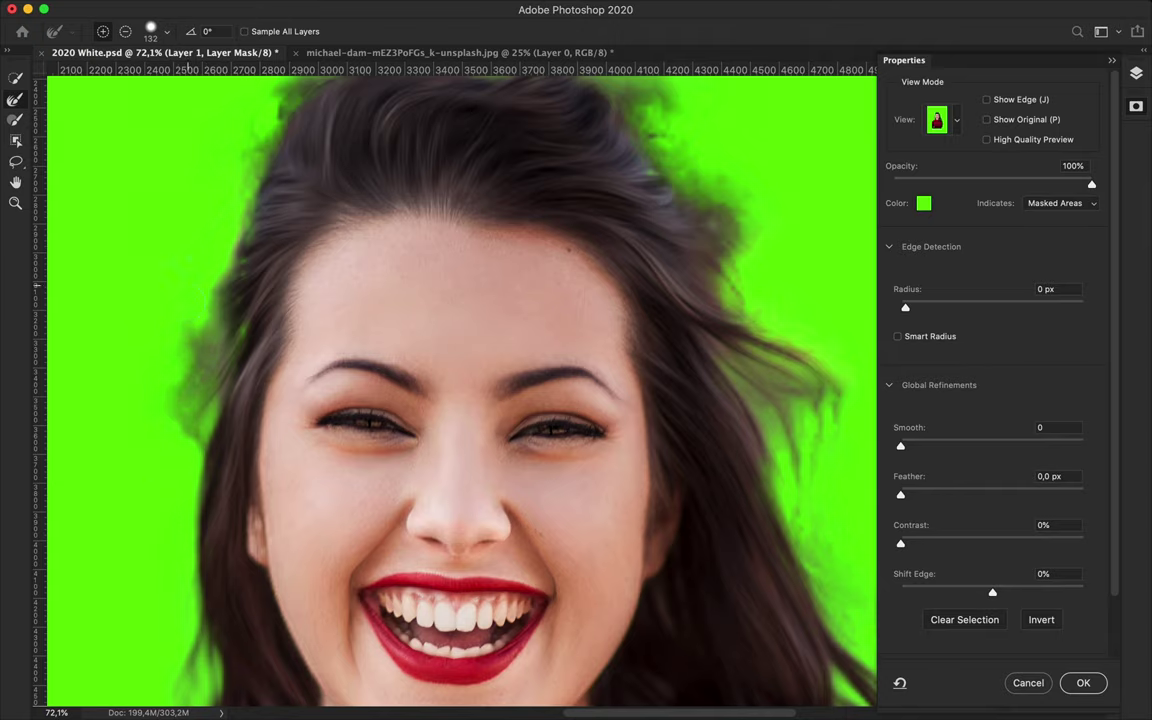
scroll(176, 340, up, 3)
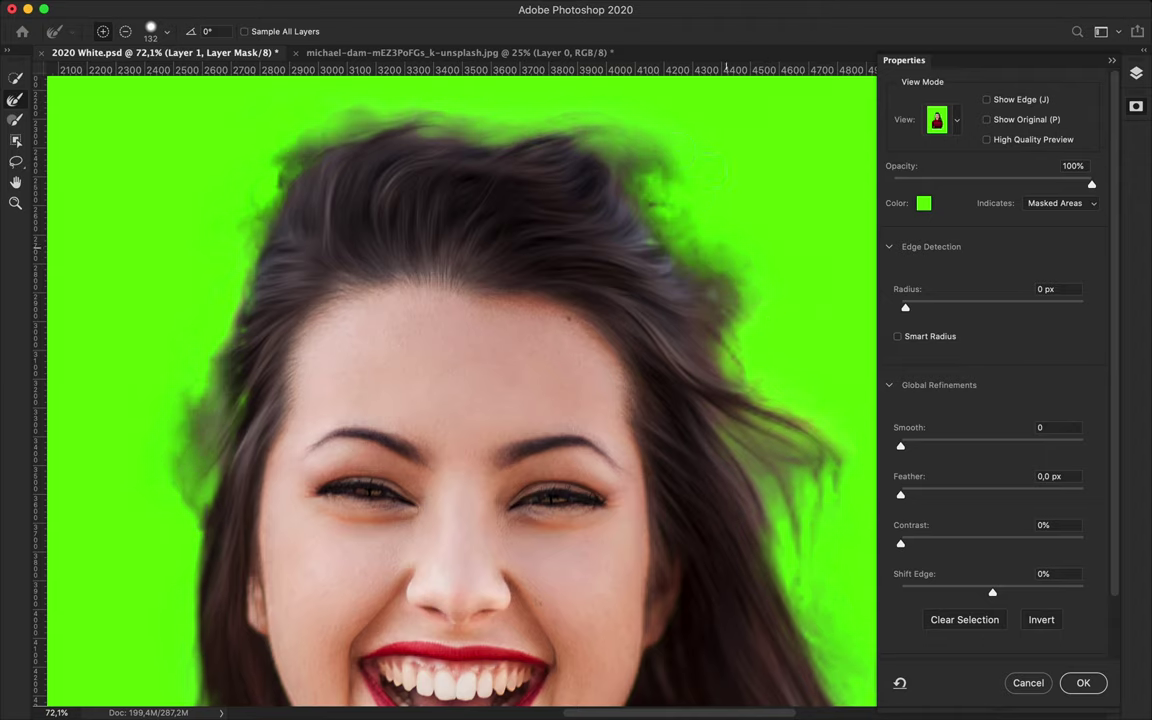
scroll(697, 238, down, 2)
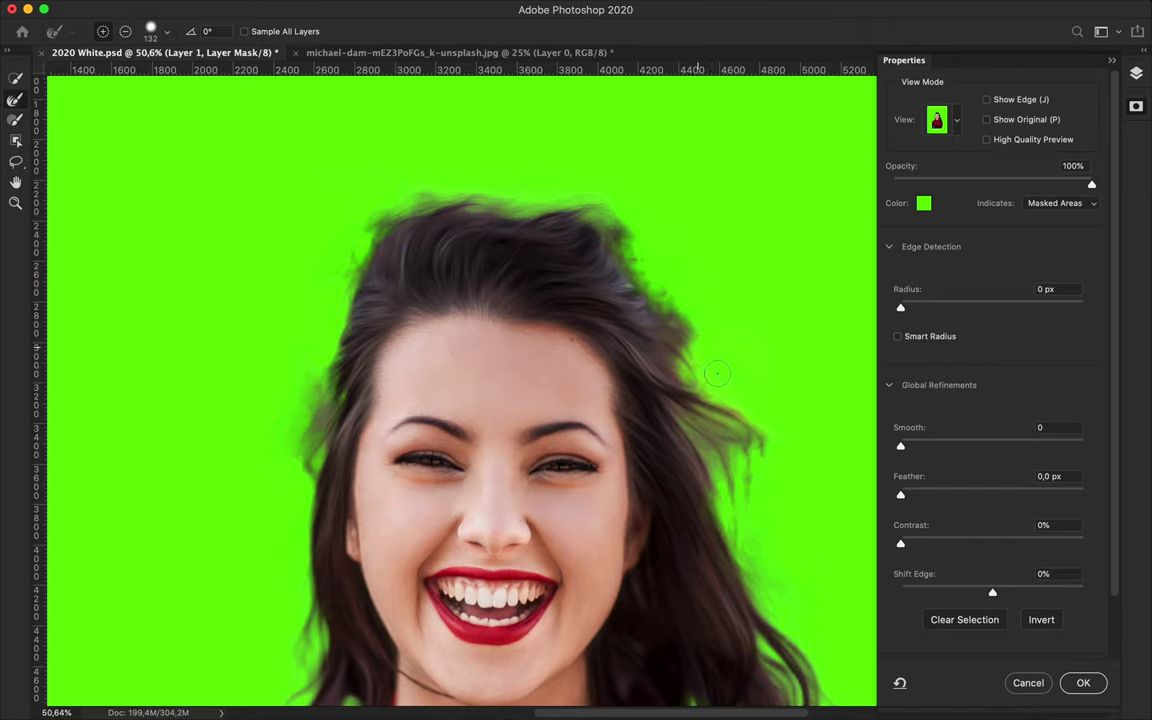
scroll(633, 315, up, 1)
scroll(679, 392, up, 2)
scroll(679, 392, up, 3)
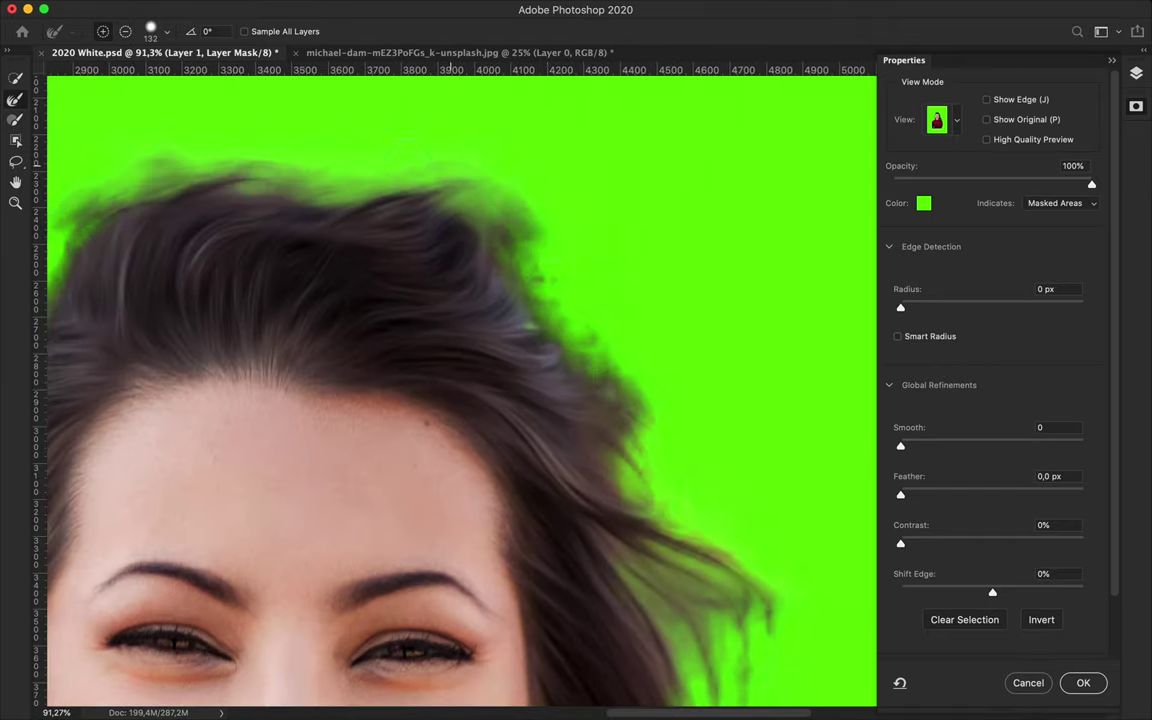
scroll(460, 390, left, 5)
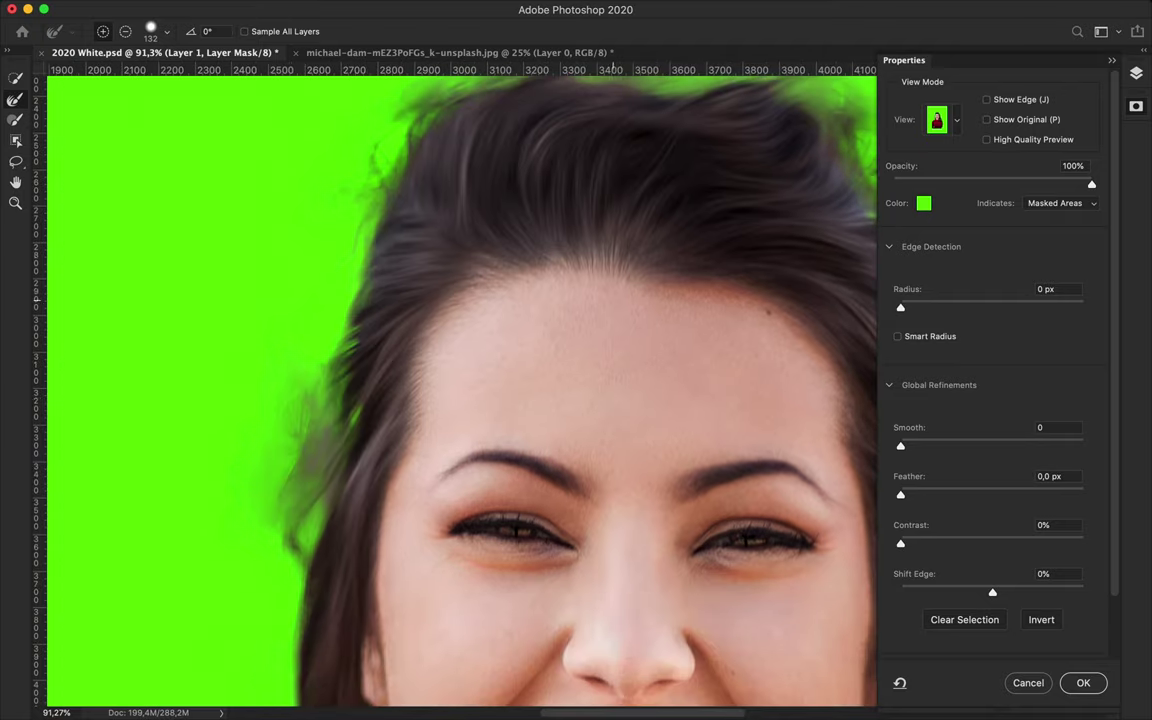
drag(258, 480, 262, 355)
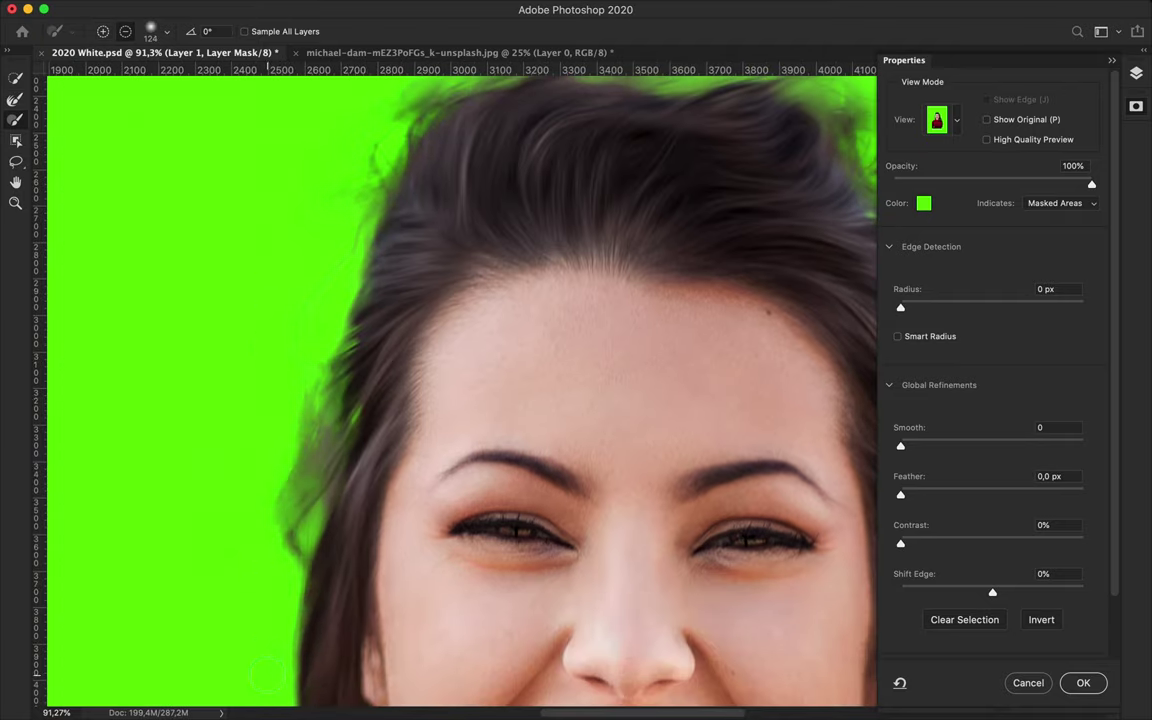
scroll(265, 680, down, 2)
mouse_move(255, 560)
mouse_down()
mouse_move(240, 385)
mouse_move(268, 330)
mouse_up()
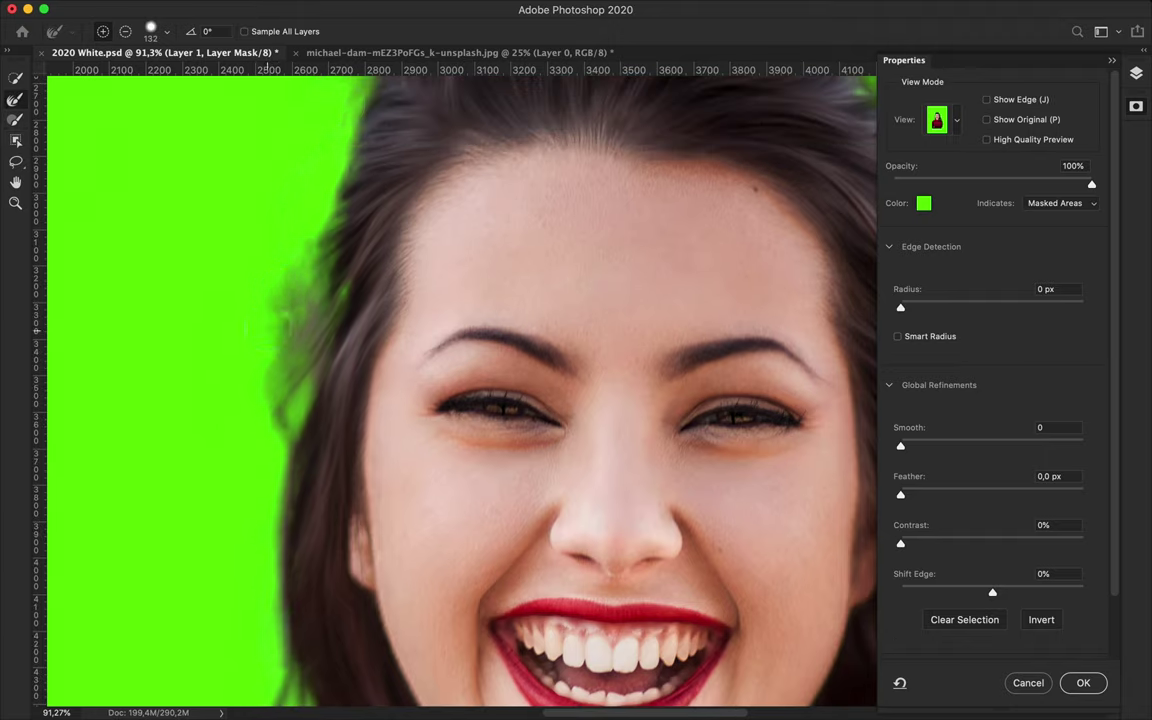
drag(265, 250, 285, 465)
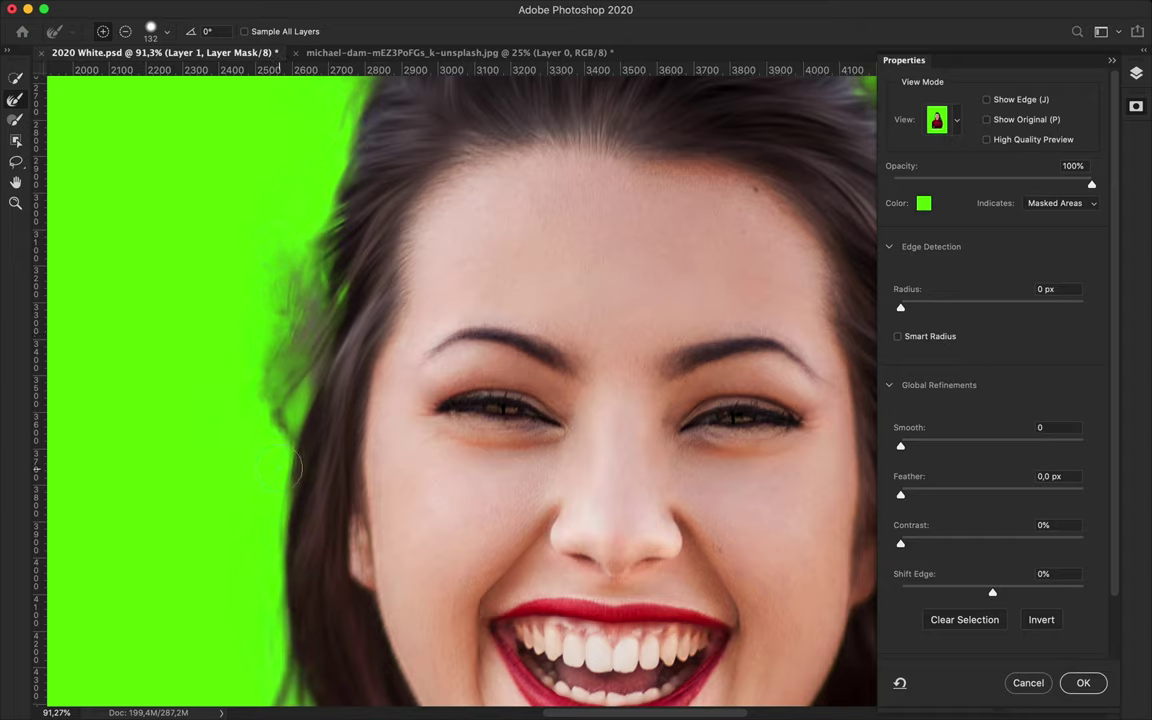
- Preview the mask in Black & White, return to Overlay, and adjust the brush hardness
scroll(285, 465, up, 2)
click(937, 120)
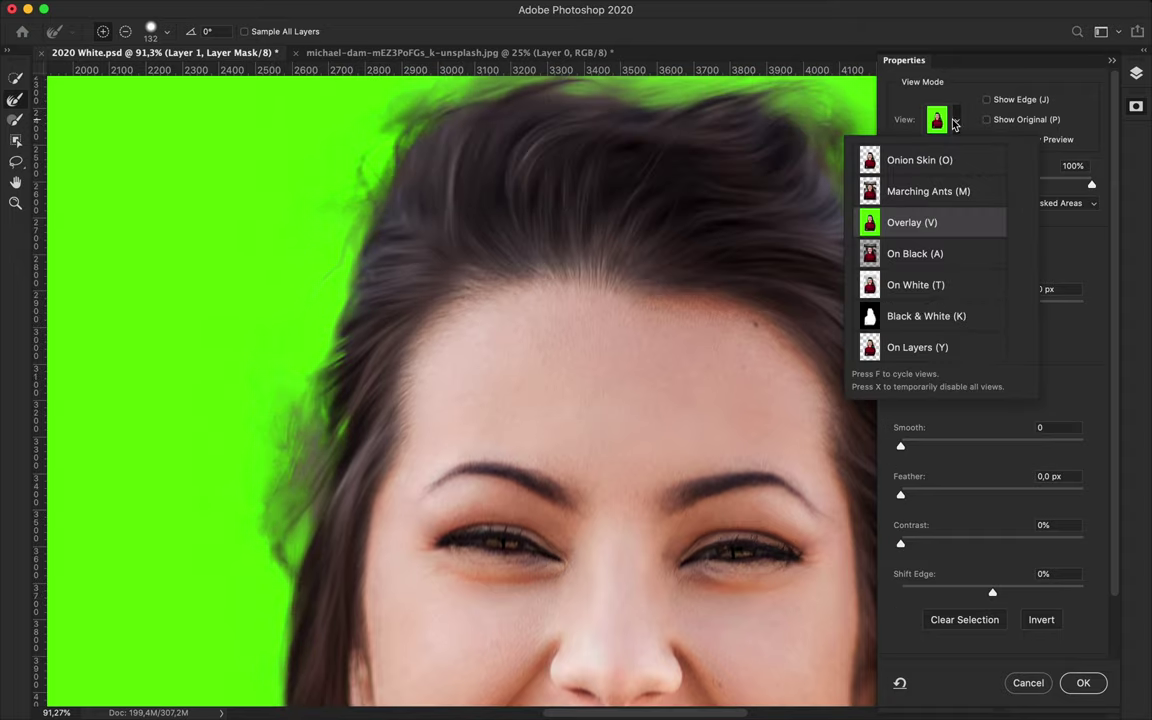
click(940, 327)
click(150, 31)
click(150, 31)
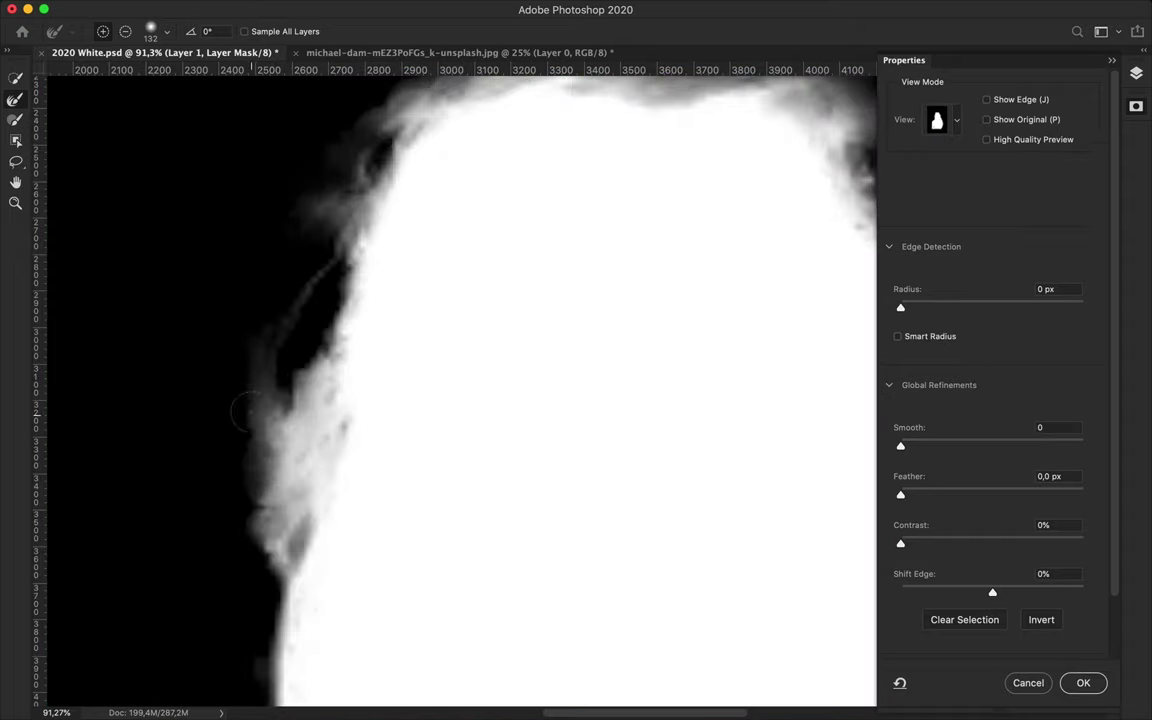
click(150, 31)
click(150, 31)
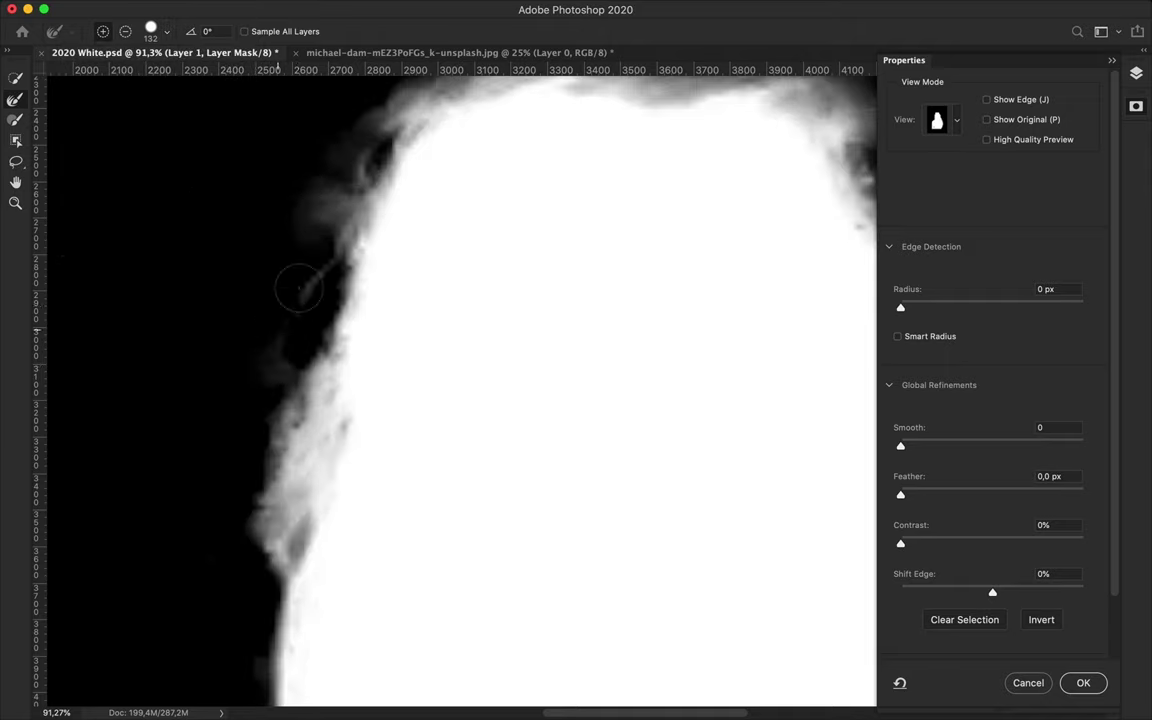
click(945, 119)
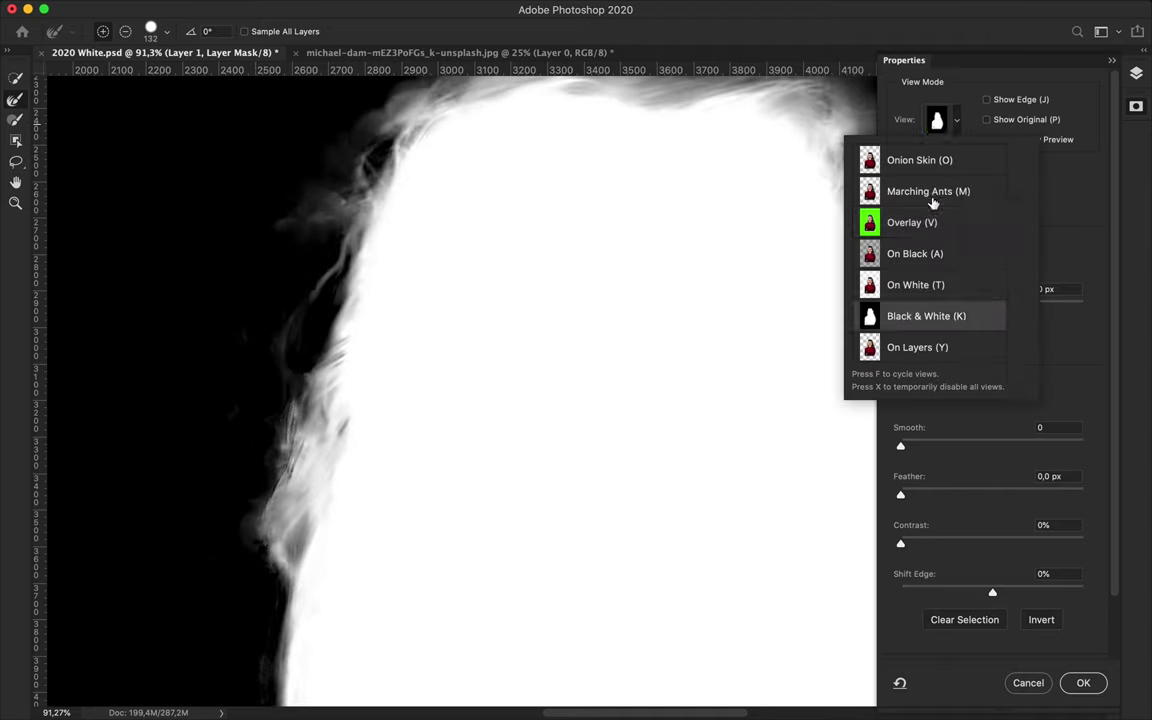
click(880, 221)
click(167, 32)
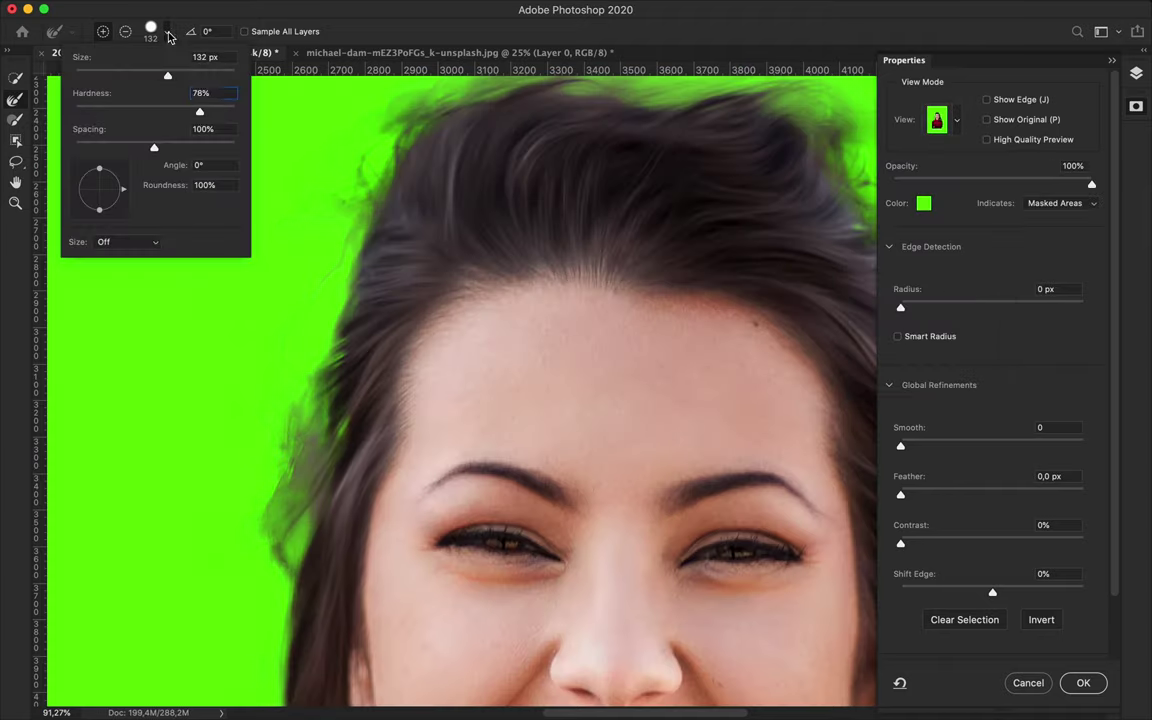
key(Return)
- Rework the left hair fringe and temple edge, then apply the refined mask with OK
drag(293, 555, 276, 416)
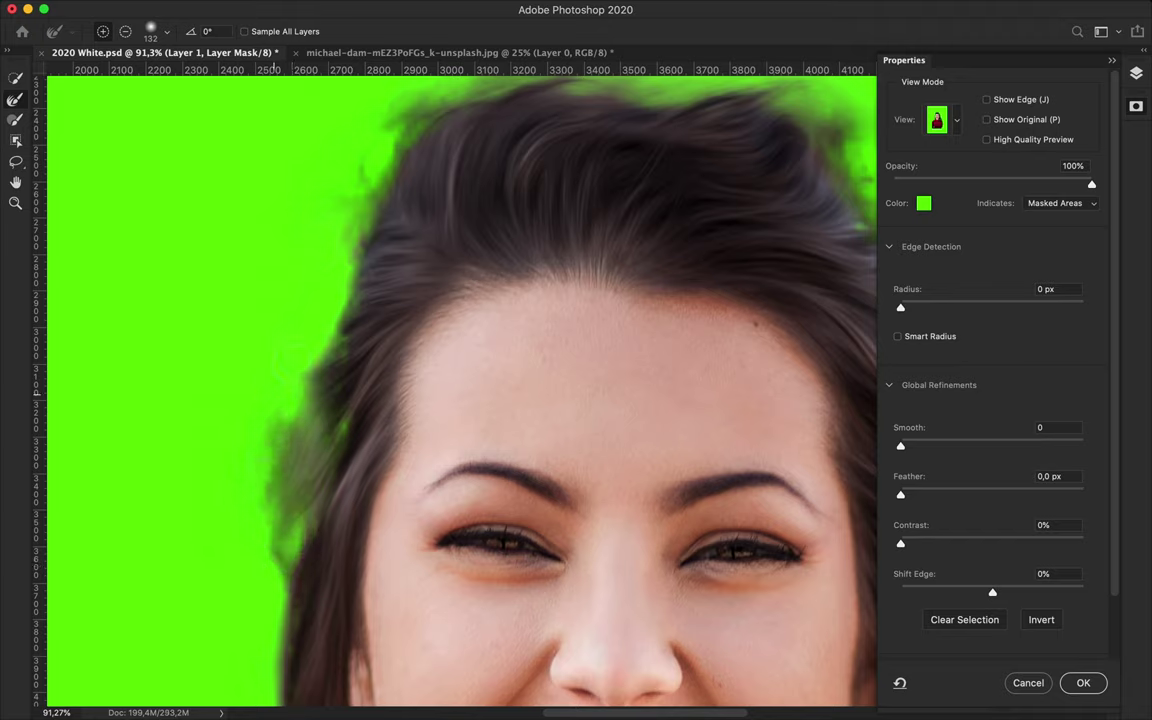
drag(281, 395, 305, 505)
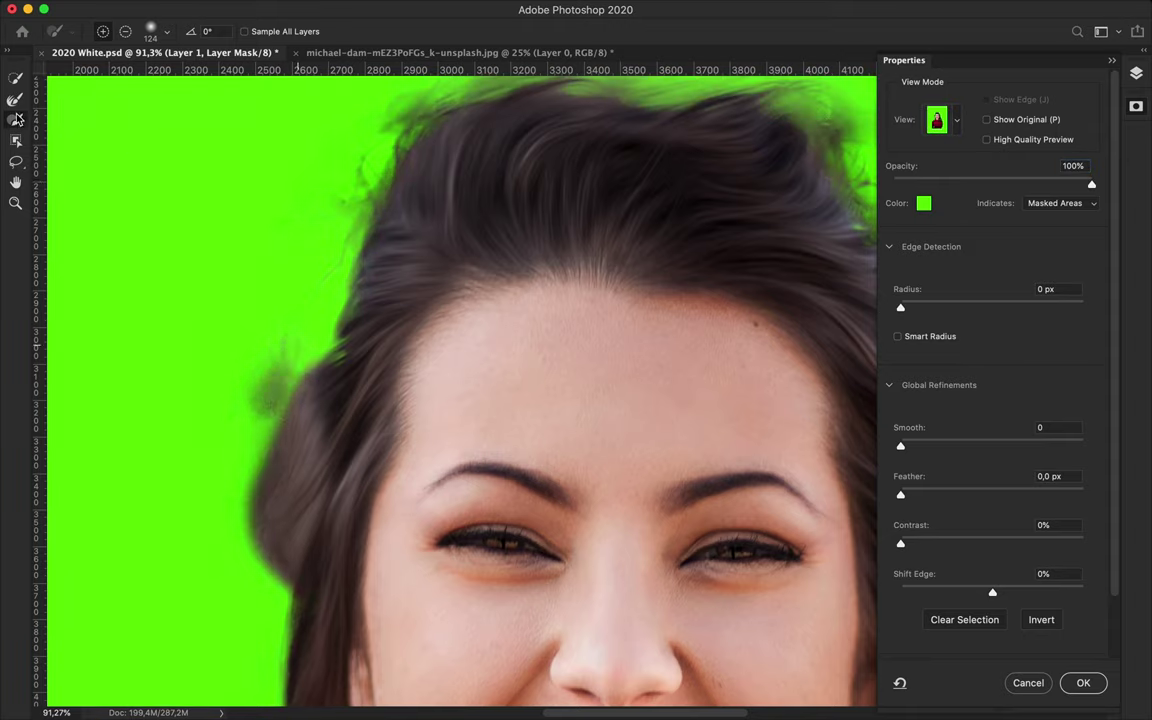
drag(291, 360, 292, 520)
key(r)
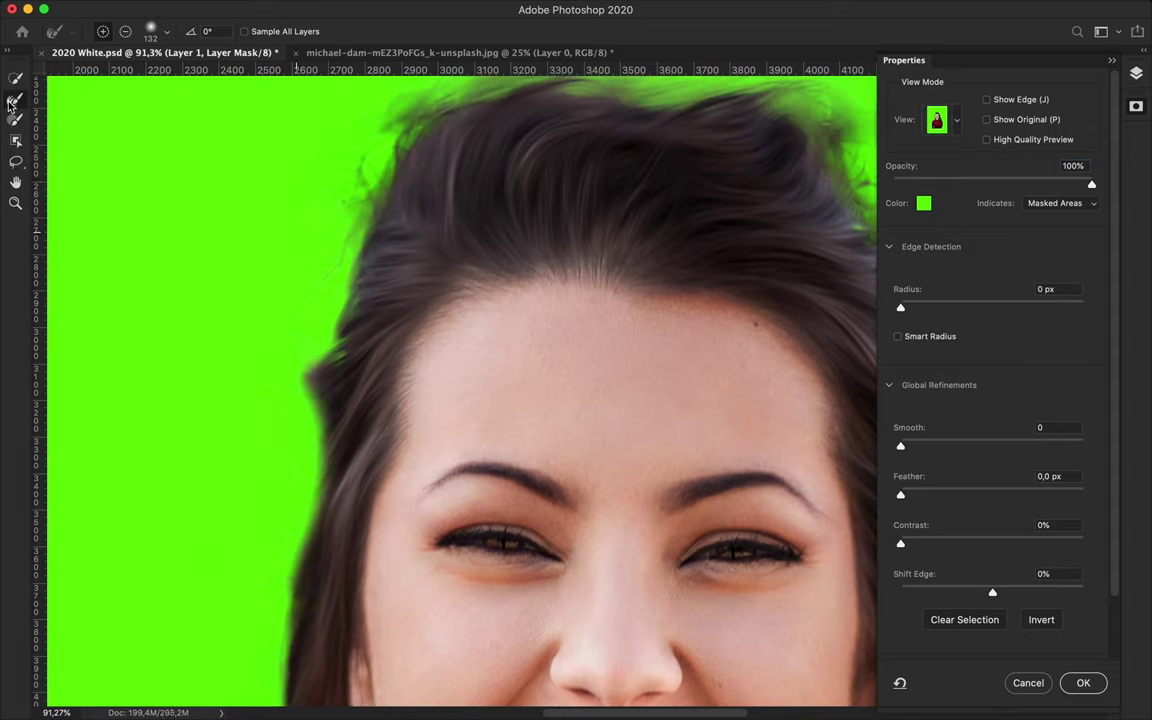
drag(280, 340, 268, 594)
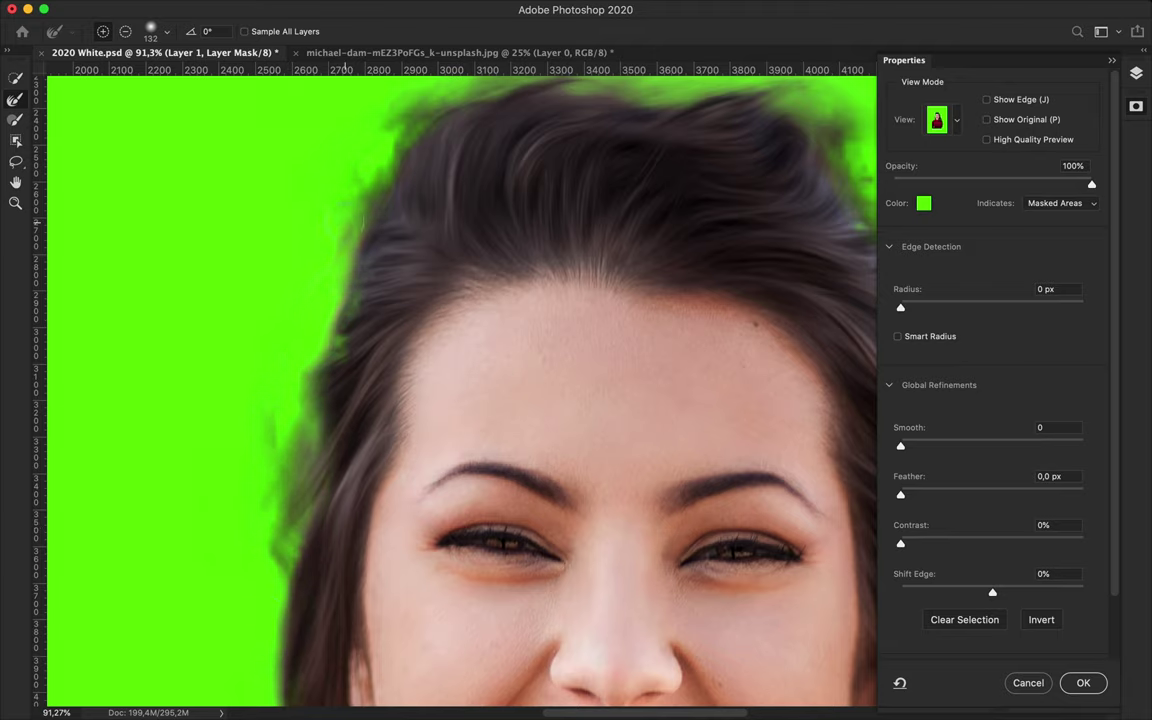
scroll(330, 260, down, 5)
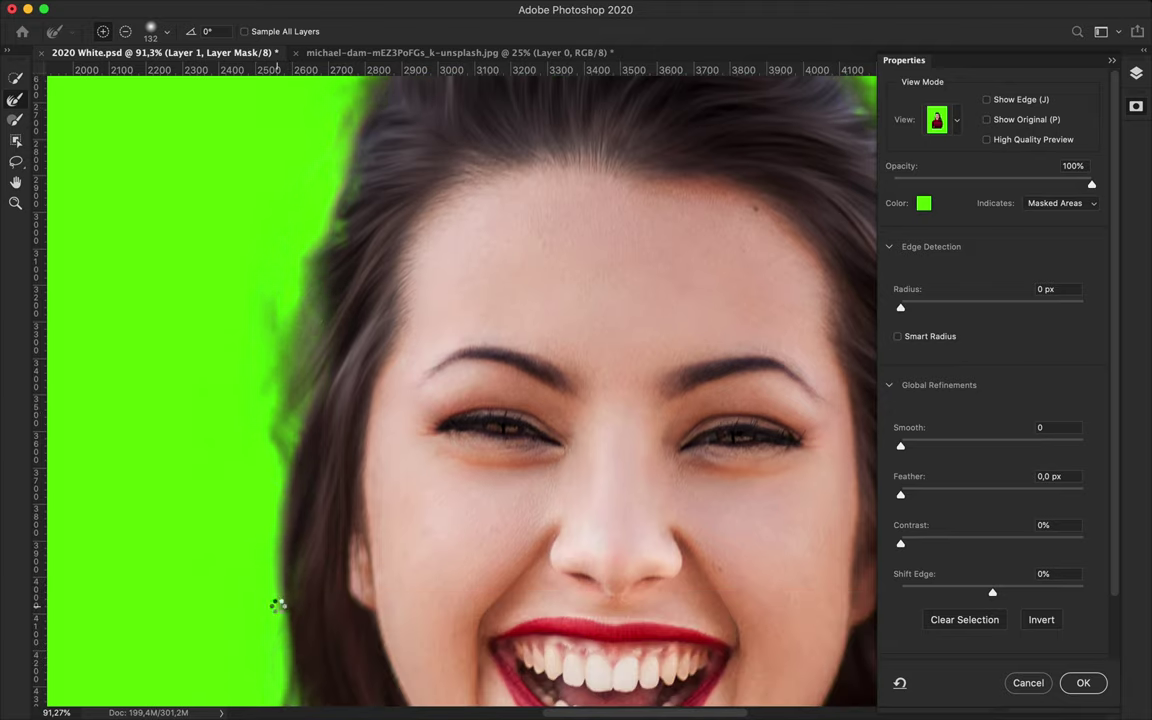
scroll(285, 600, down, 2)
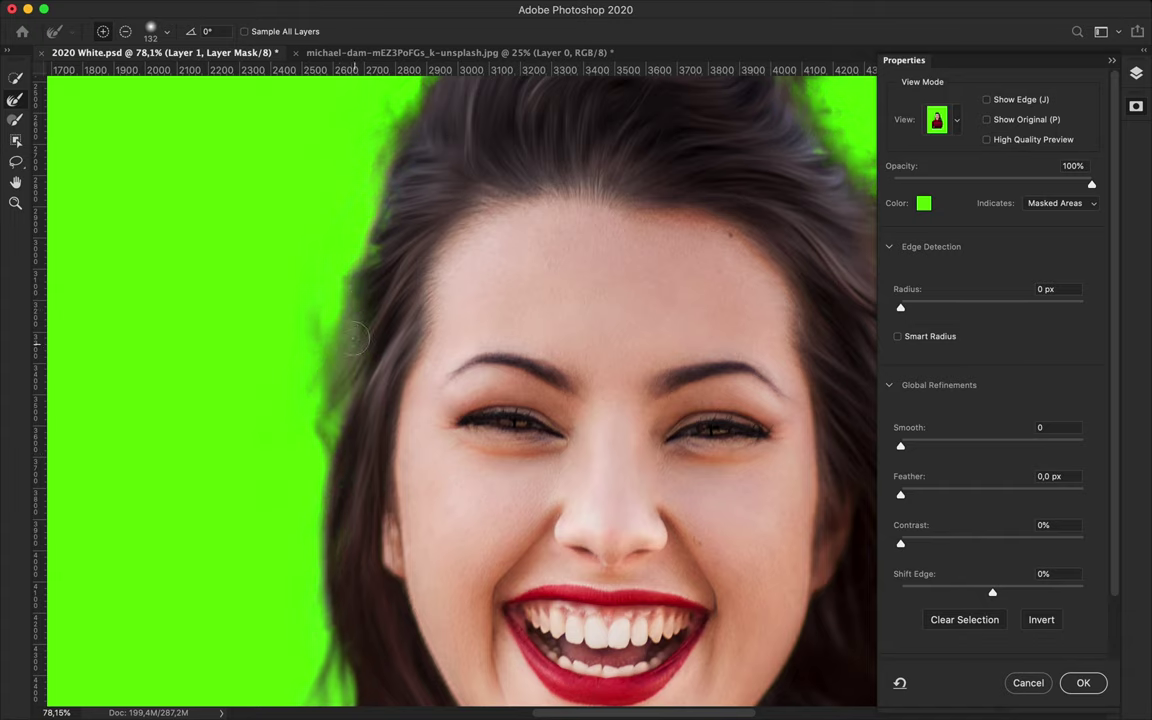
drag(355, 345, 362, 302)
click(1083, 683)
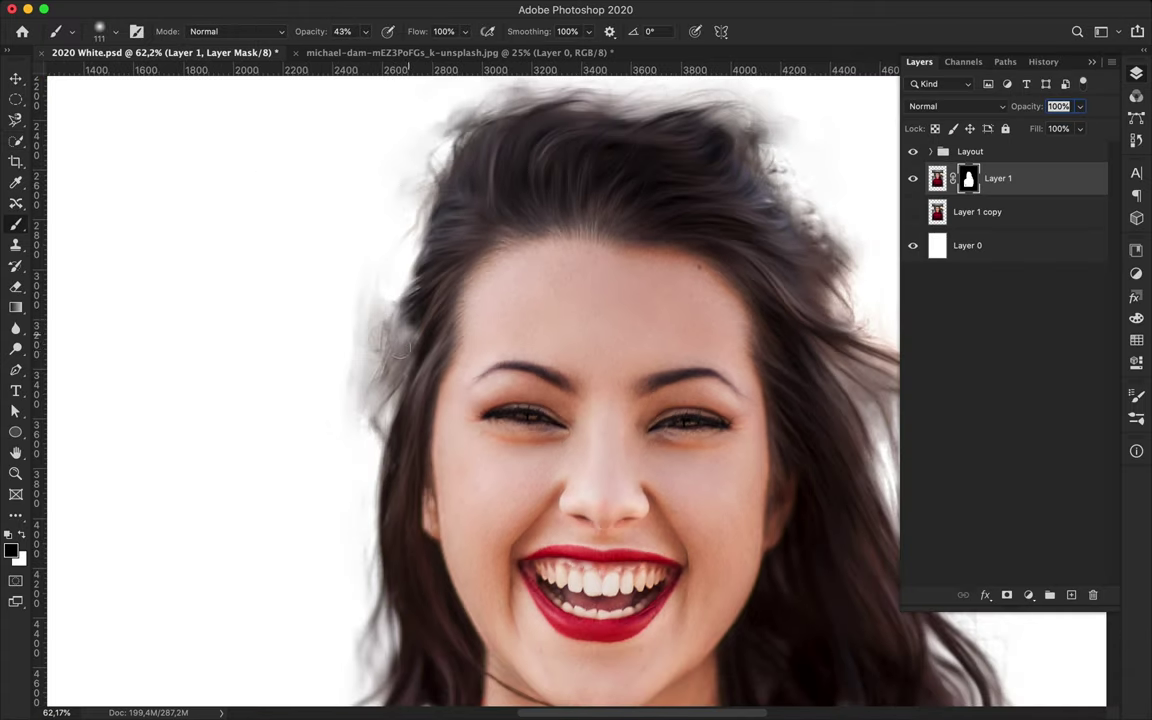
- Mask out the stray left hair strand, fit the page on screen, and sample the sweater's red
key(x)
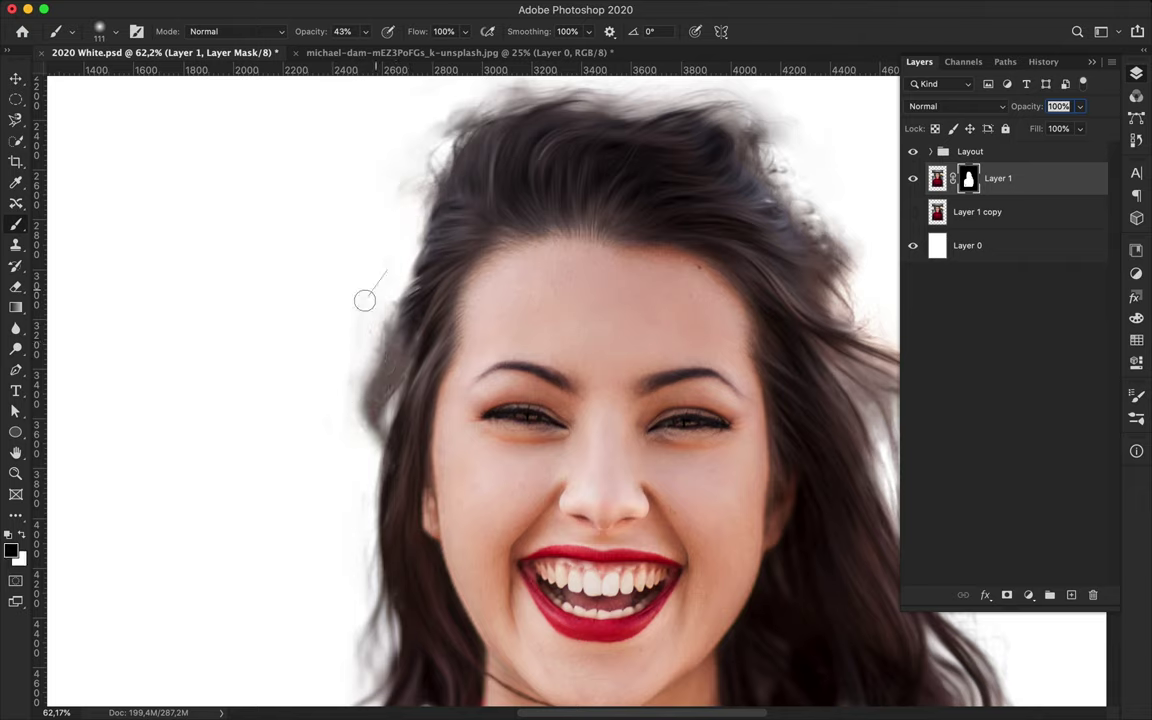
drag(389, 283, 362, 364)
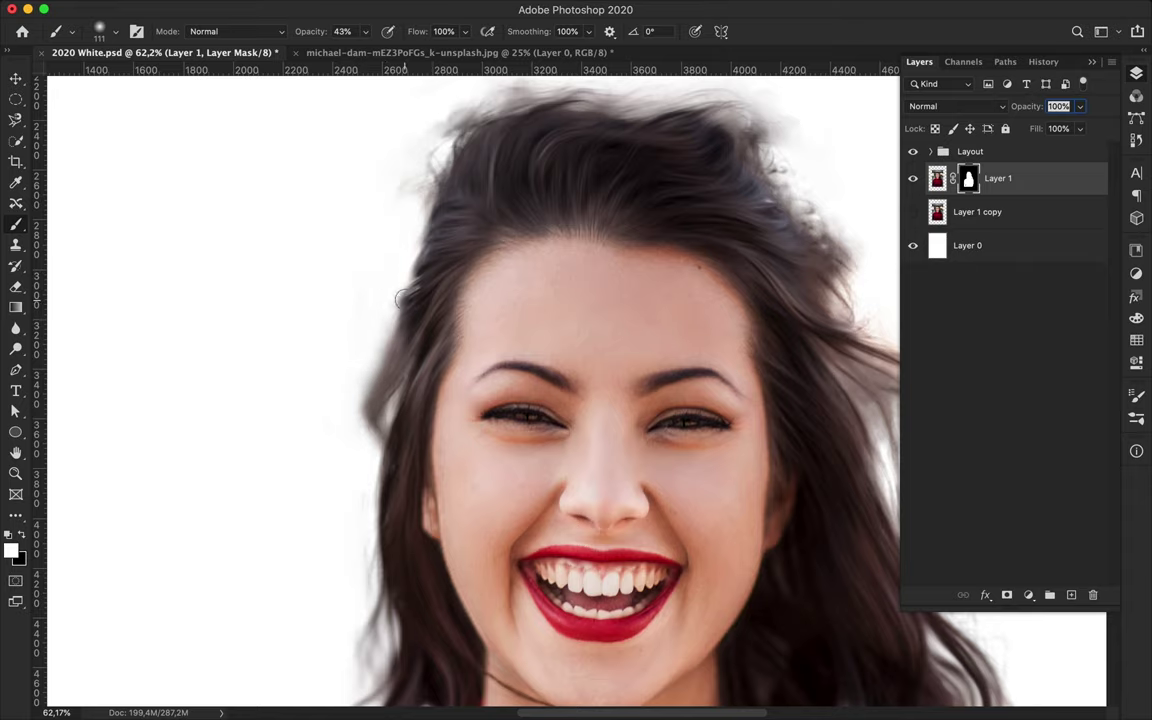
key(ctrl+0)
key(i)
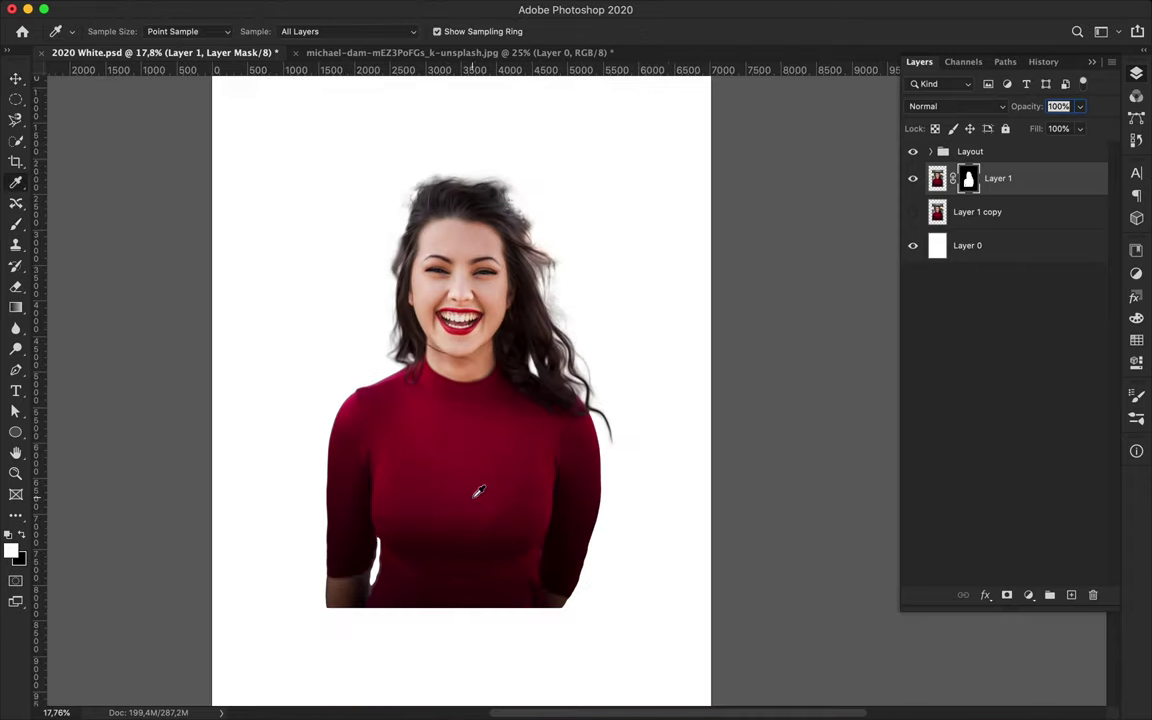
click(447, 414)
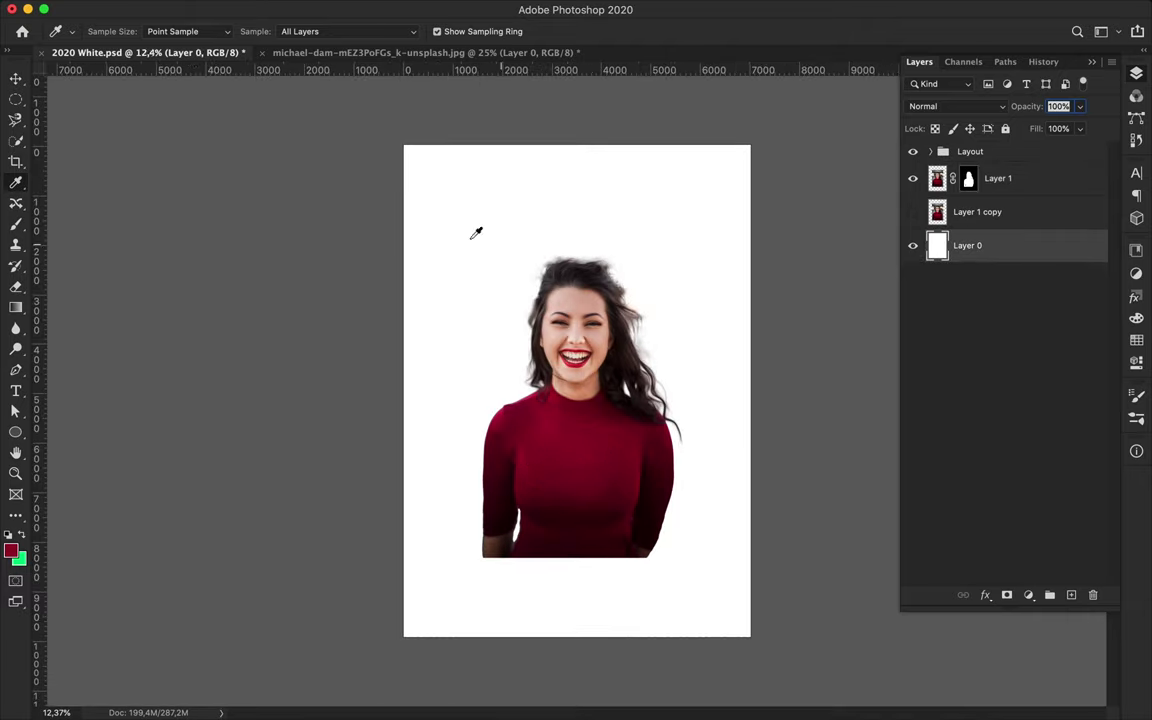
- Draw a rectangle filled with the sampled dark red covering the whole page
key(u)
click(1136, 340)
click(178, 31)
click(150, 250)
drag(404, 145, 684, 543)
right_click(15, 432)
click(95, 430)
drag(404, 145, 750, 637)
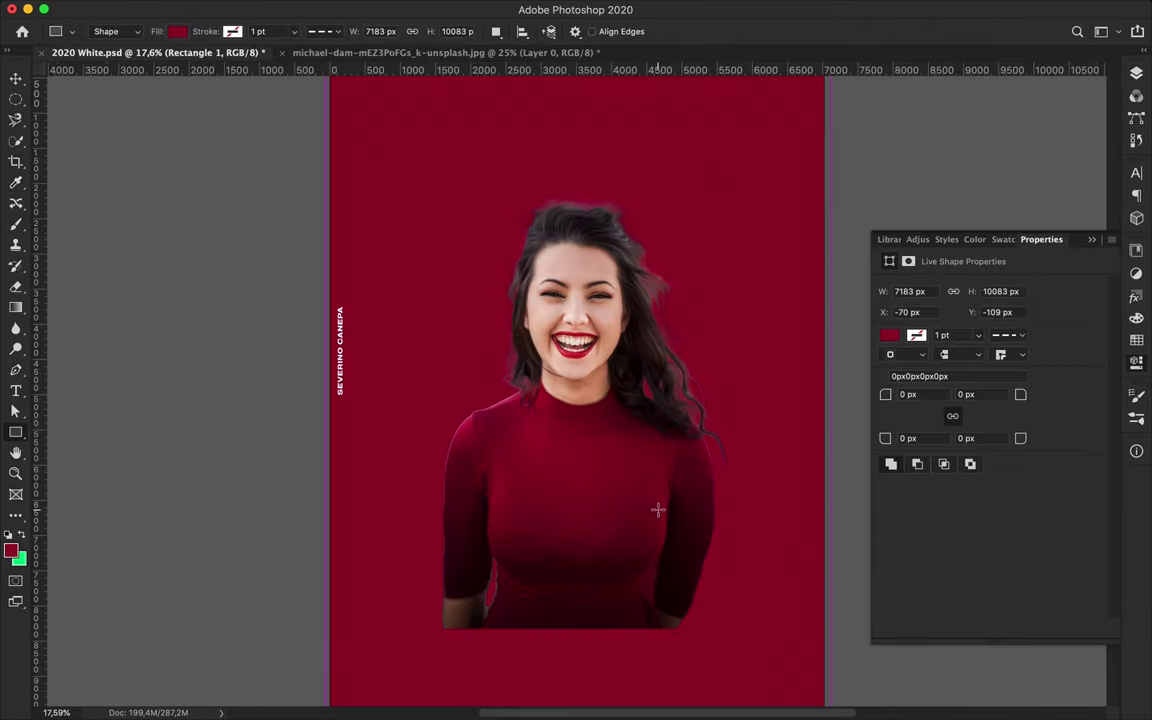
key(v)
- Update the issue number to #376 and the date line to JANUARY 11, 2020
double_click(362, 516)
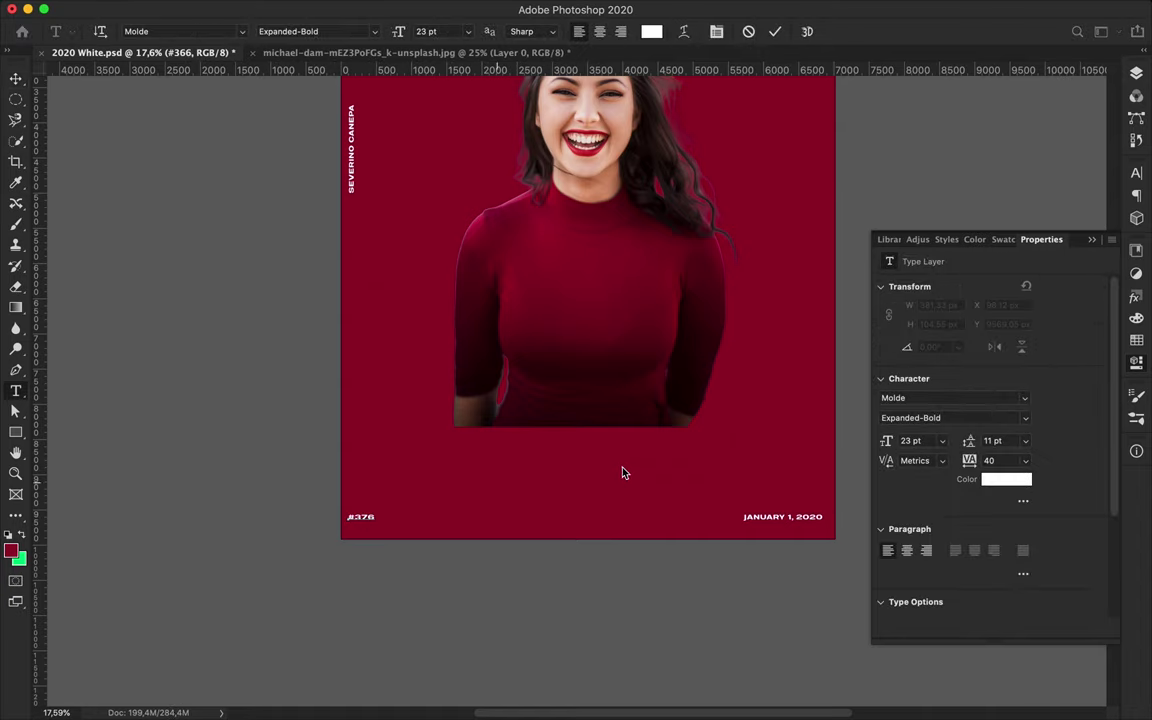
key(ctrl+Return)
double_click(665, 612)
text(1)
key(ctrl+Return)
scroll(398, 492, up, 3)
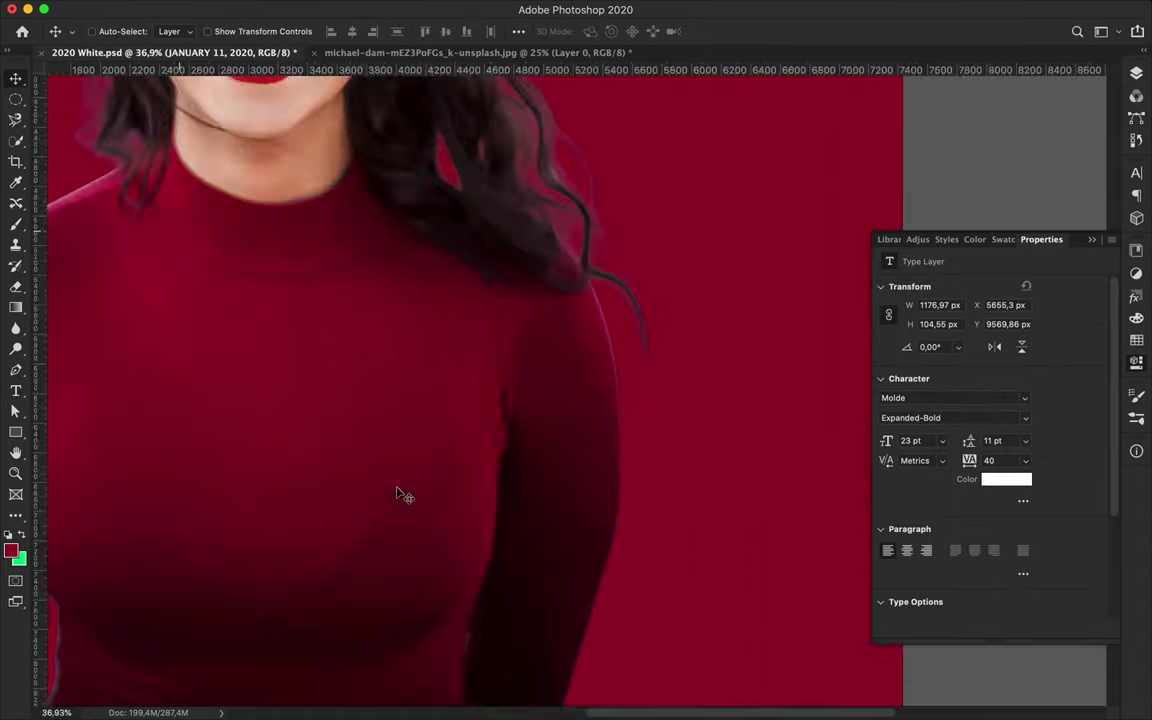
scroll(398, 492, up, 2)
key(e)
scroll(303, 597, up, 4)
- Set the Eraser to a hard round brush at 9 px
scroll(218, 611, up, 2)
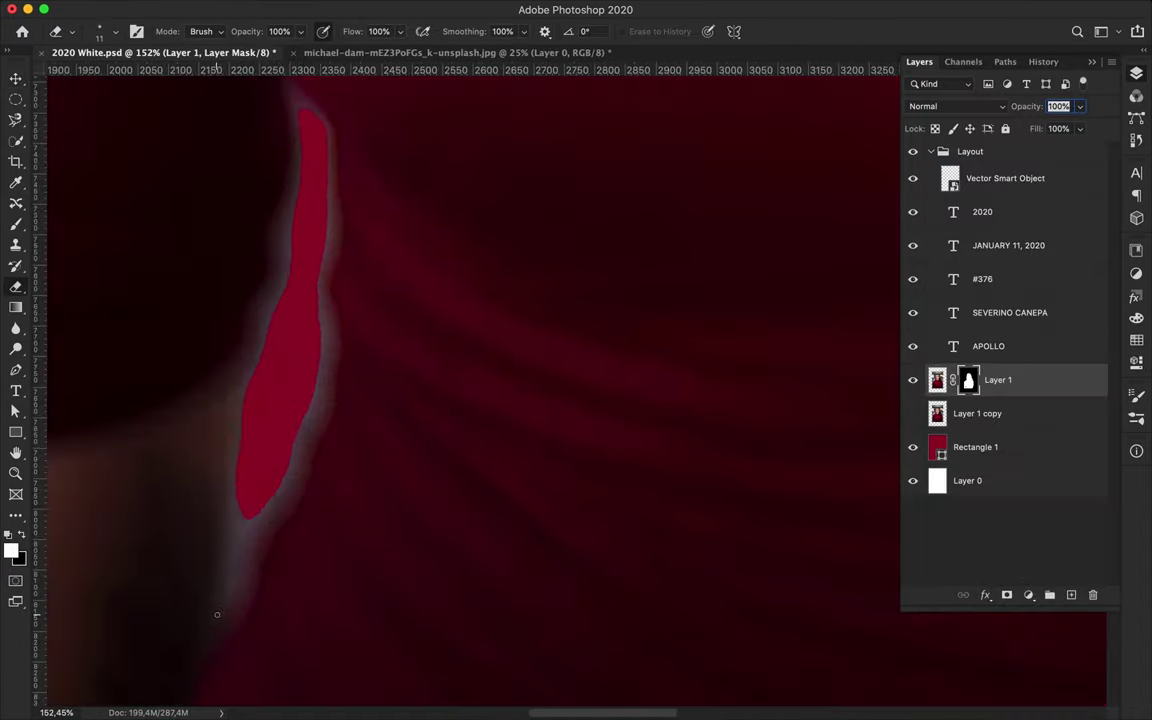
right_click(243, 374)
key(Escape)
right_click(253, 322)
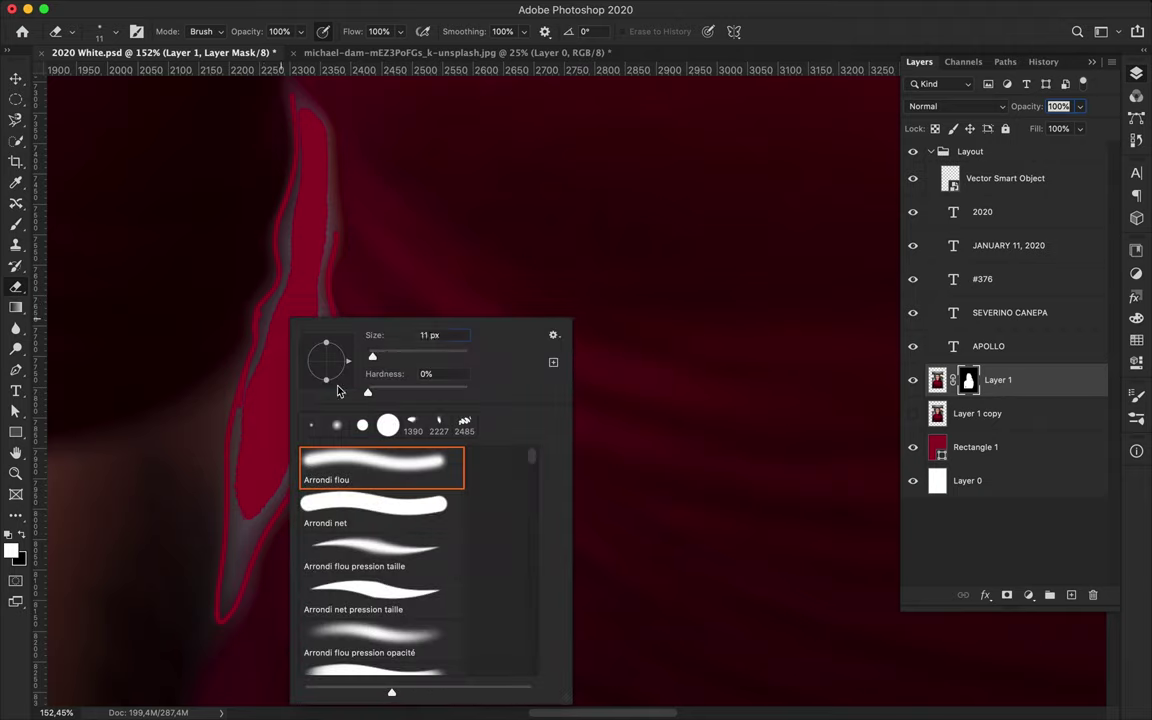
drag(300, 320, 330, 320)
key(Return)
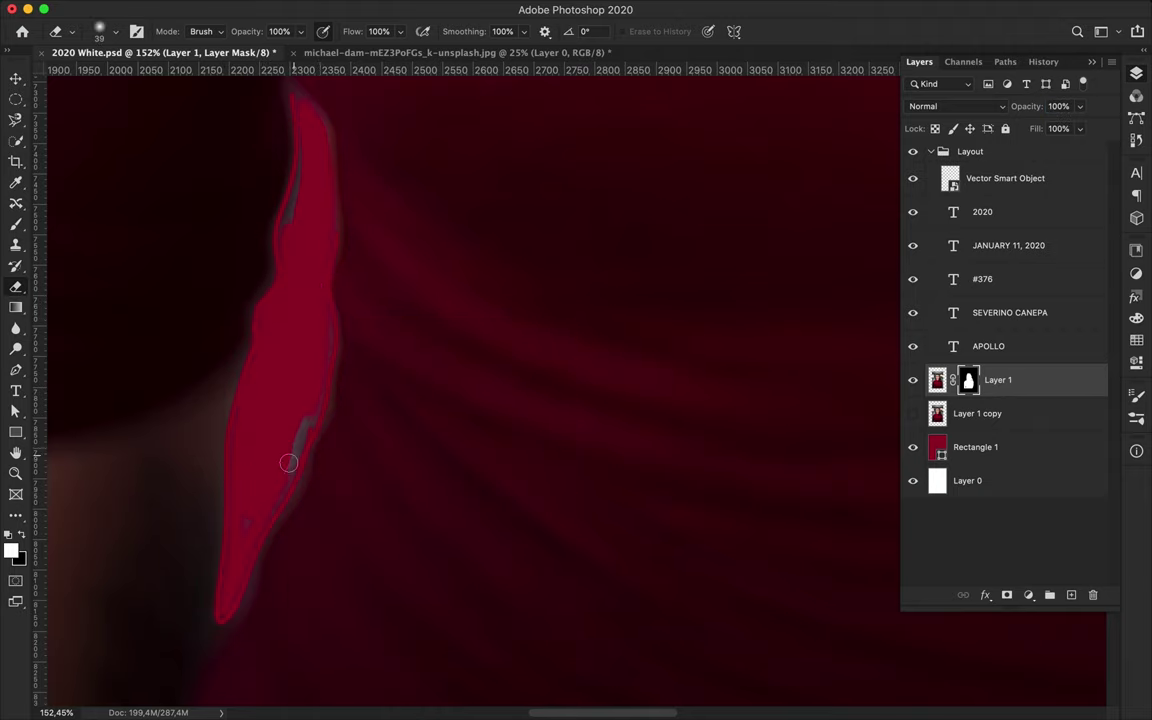
right_click(248, 420)
click(31, 136)
key(Return)
right_click(307, 140)
text(9)
key(Return)
- Erase the halo along the arm gap and outer arm edge, switching to a 20 px brush
drag(315, 98, 334, 165)
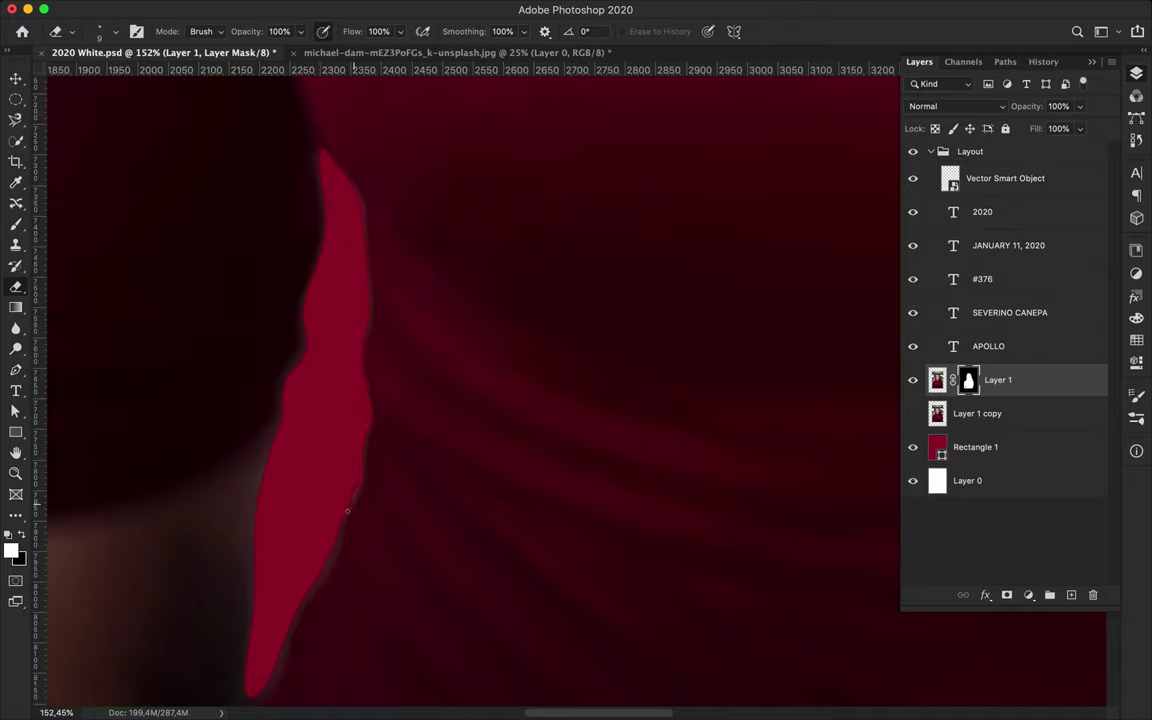
scroll(347, 477, up, 3)
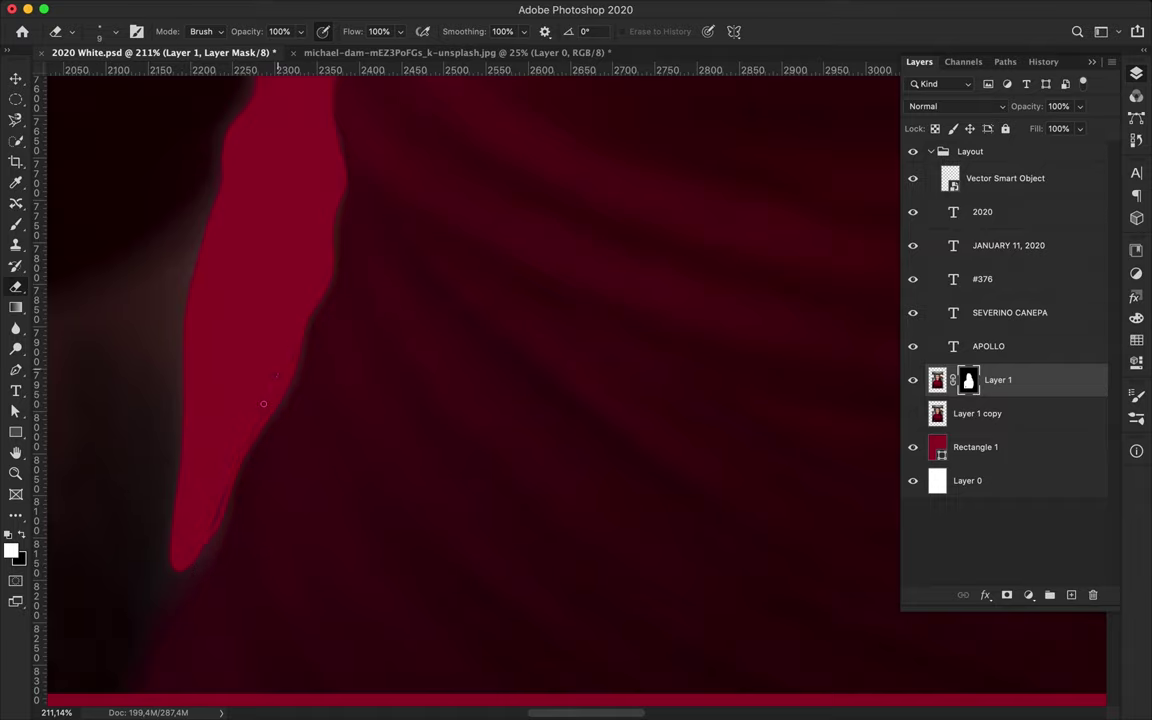
scroll(185, 555, down, 5)
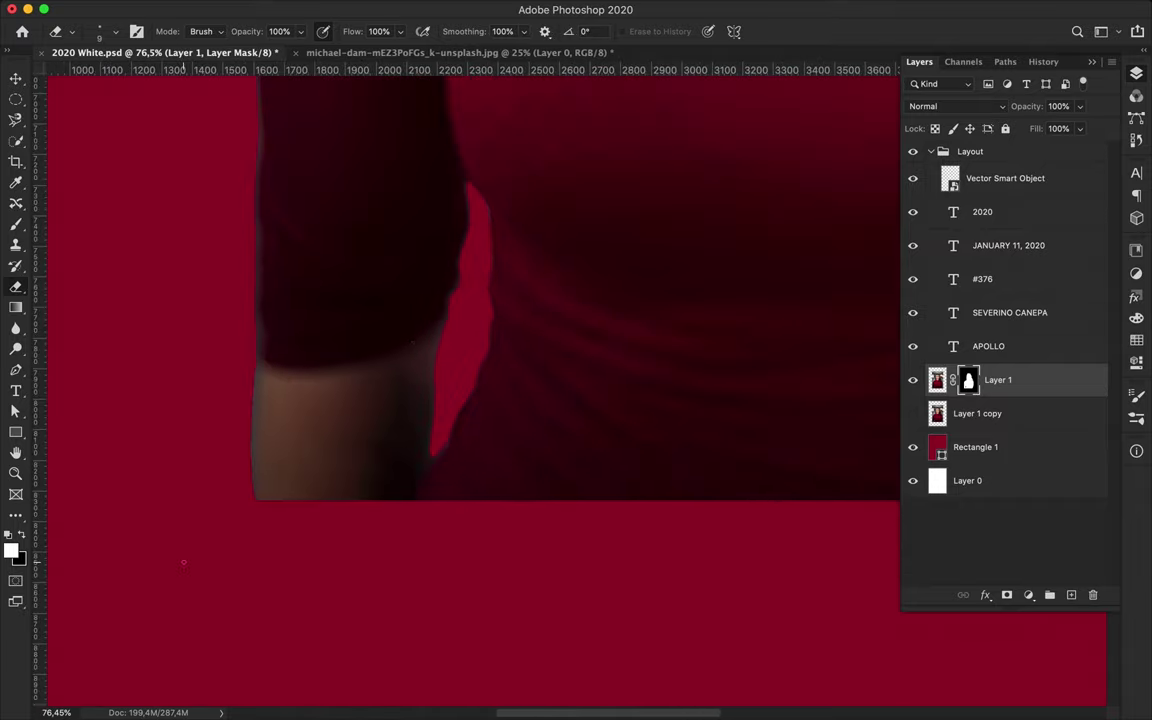
scroll(172, 590, up, 3)
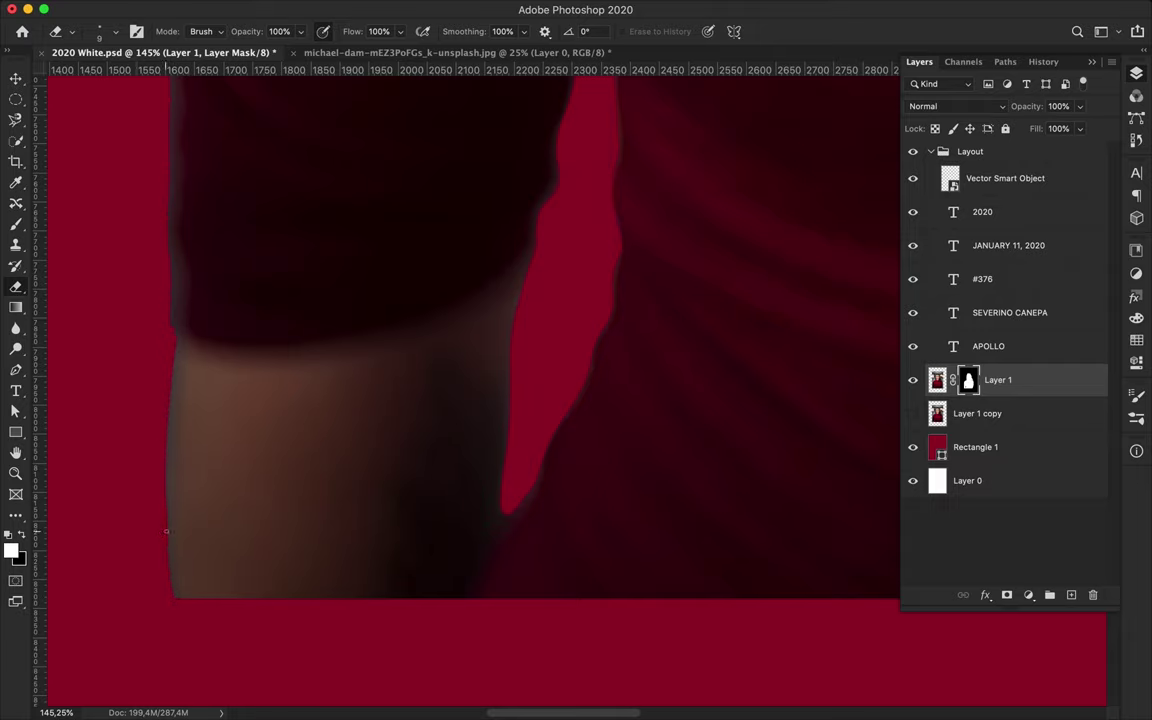
scroll(153, 452, up, 5)
drag(180, 377, 177, 465)
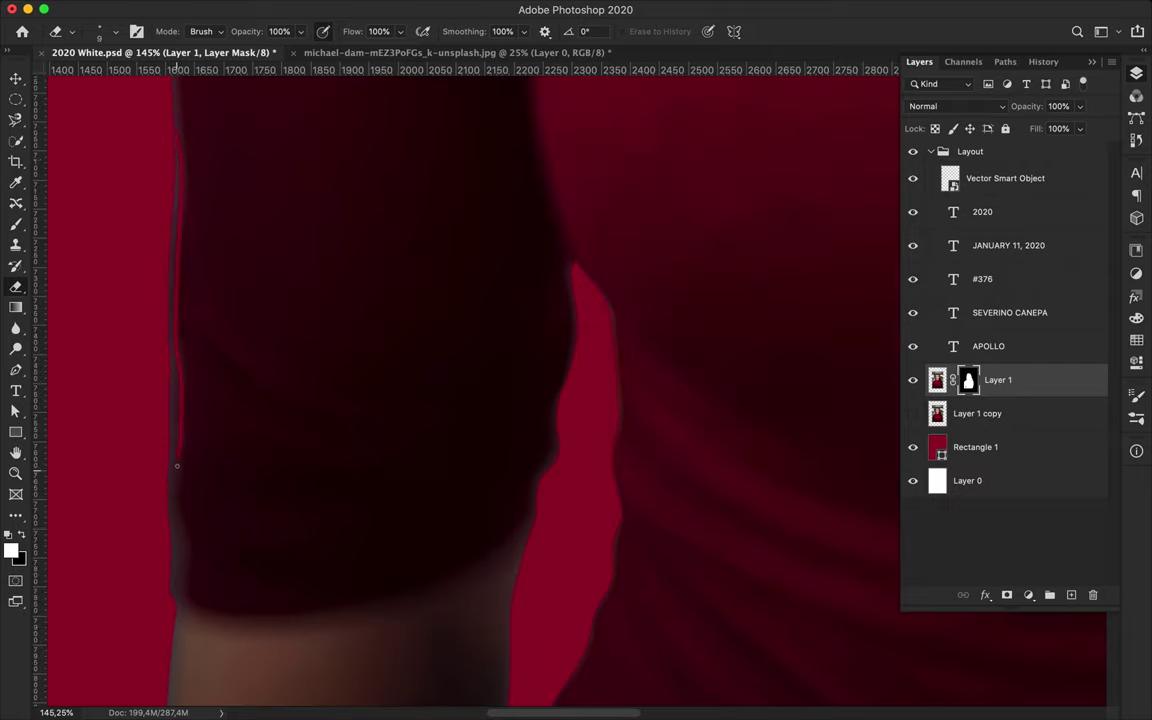
right_click(171, 636)
key(Return)
drag(176, 176, 177, 570)
- Remove the light halo along the shoulder edge and pan around to inspect the cutout
scroll(162, 374, up, 3)
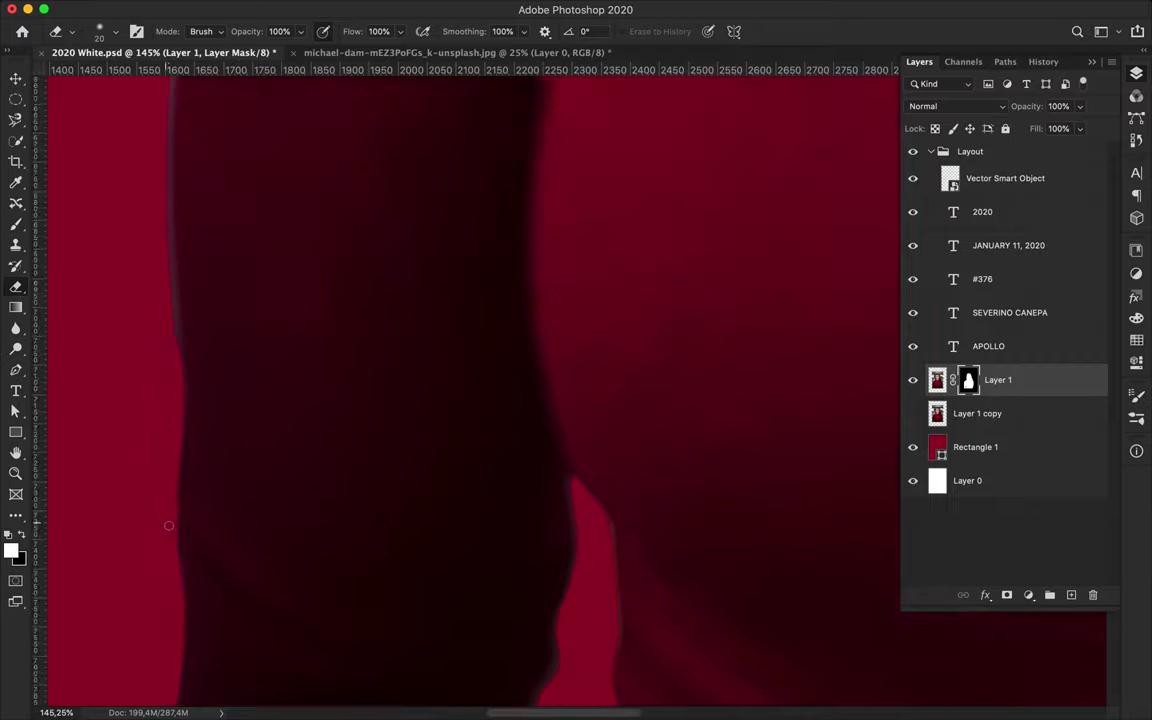
scroll(170, 260, up, 2)
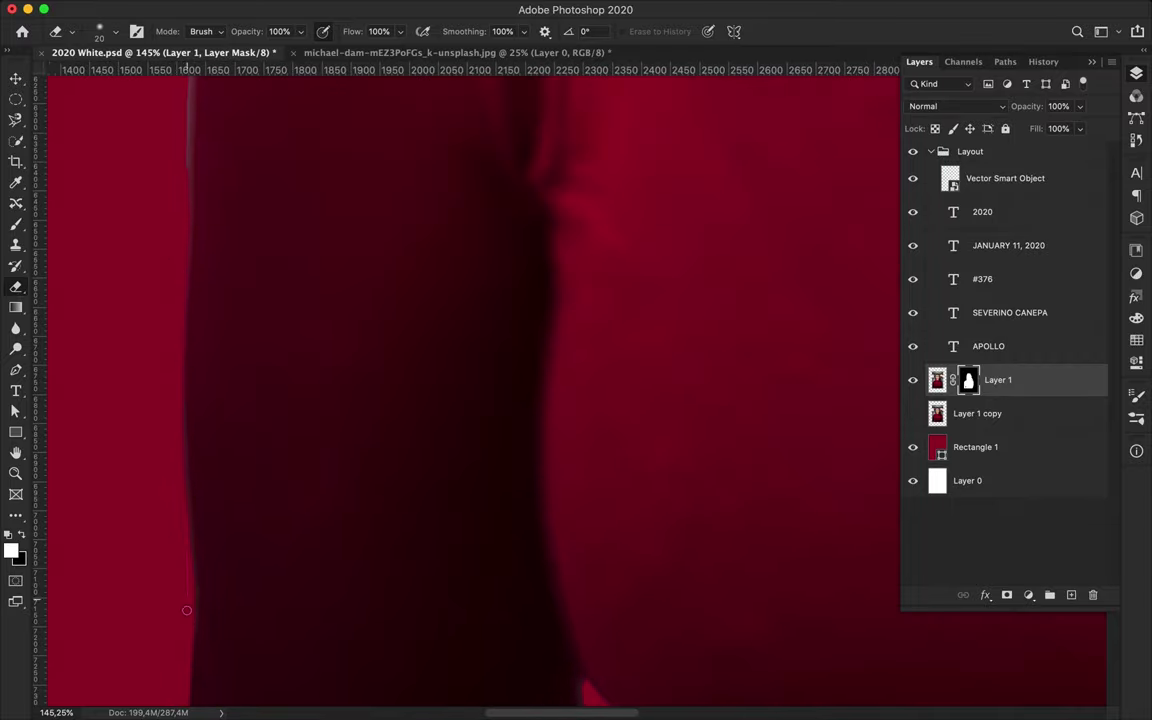
scroll(172, 525, up, 3)
scroll(175, 518, up, 2)
scroll(120, 480, up, 5)
scroll(120, 480, right, 2)
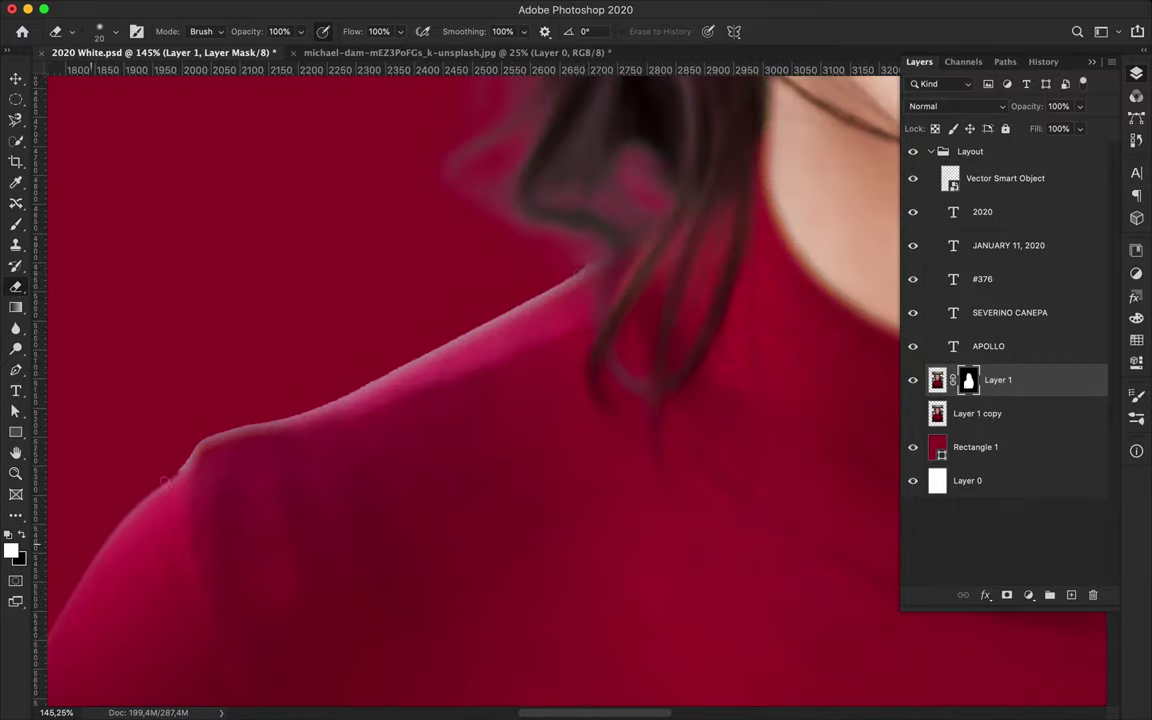
mouse_move(522, 304)
mouse_down()
mouse_move(294, 417)
mouse_move(230, 429)
mouse_move(87, 576)
mouse_move(485, 300)
mouse_move(518, 245)
mouse_up()
scroll(405, 200, down, 3)
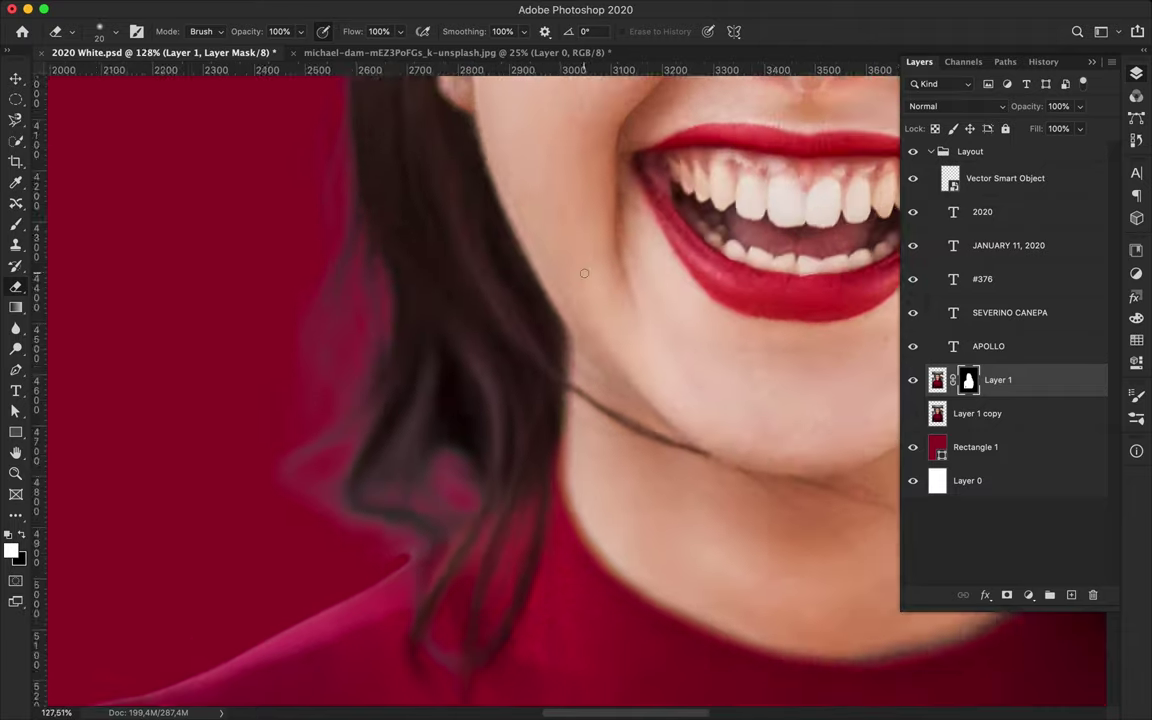
scroll(520, 455, right, 5)
scroll(520, 455, down, 5)
scroll(520, 455, up, 3)
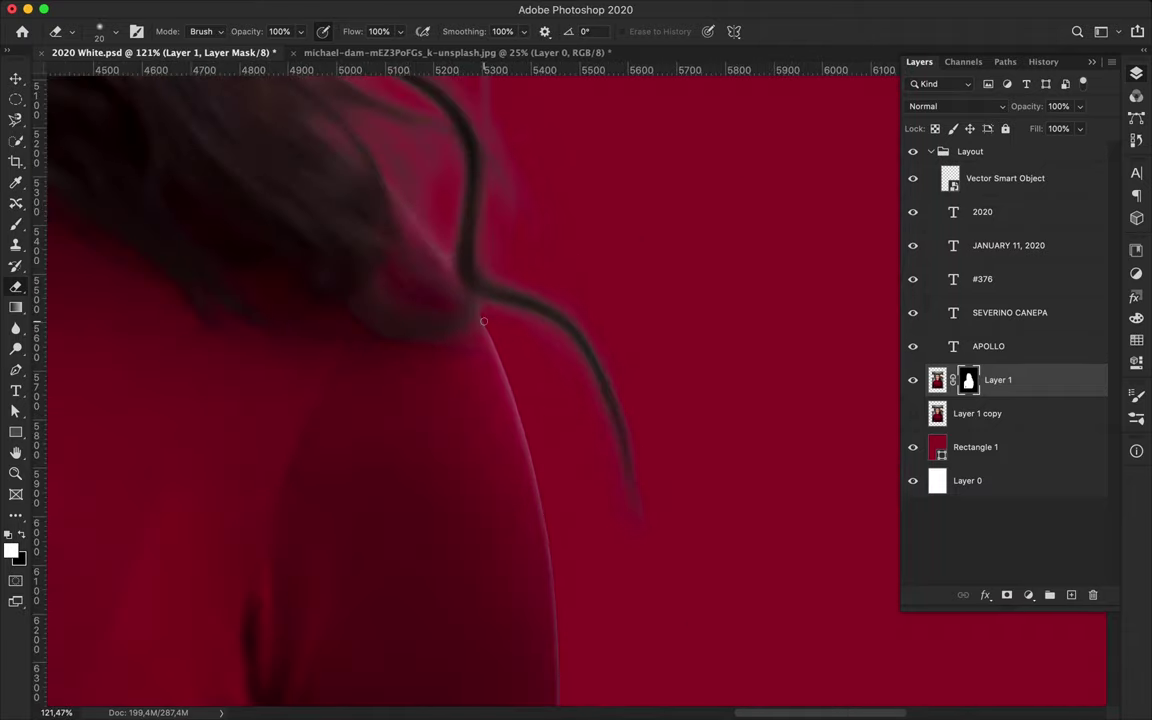
scroll(558, 594, down, 10)
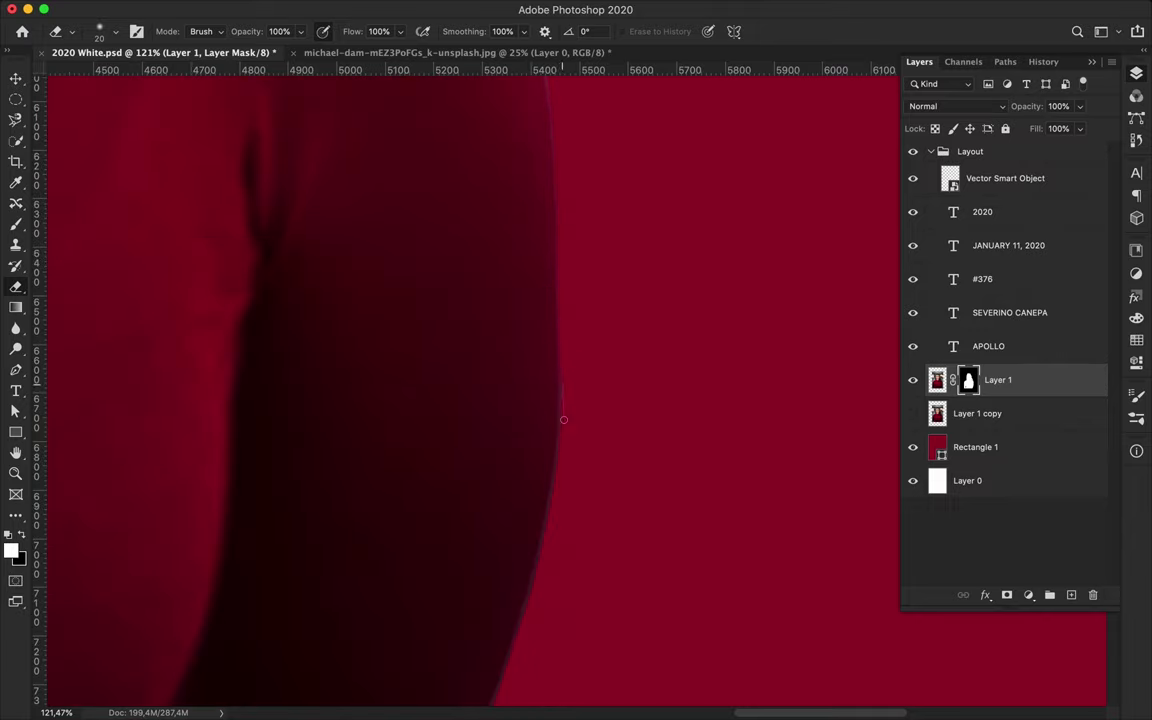
scroll(563, 419, left, 2)
scroll(498, 442, down, 3)
scroll(429, 451, down, 2)
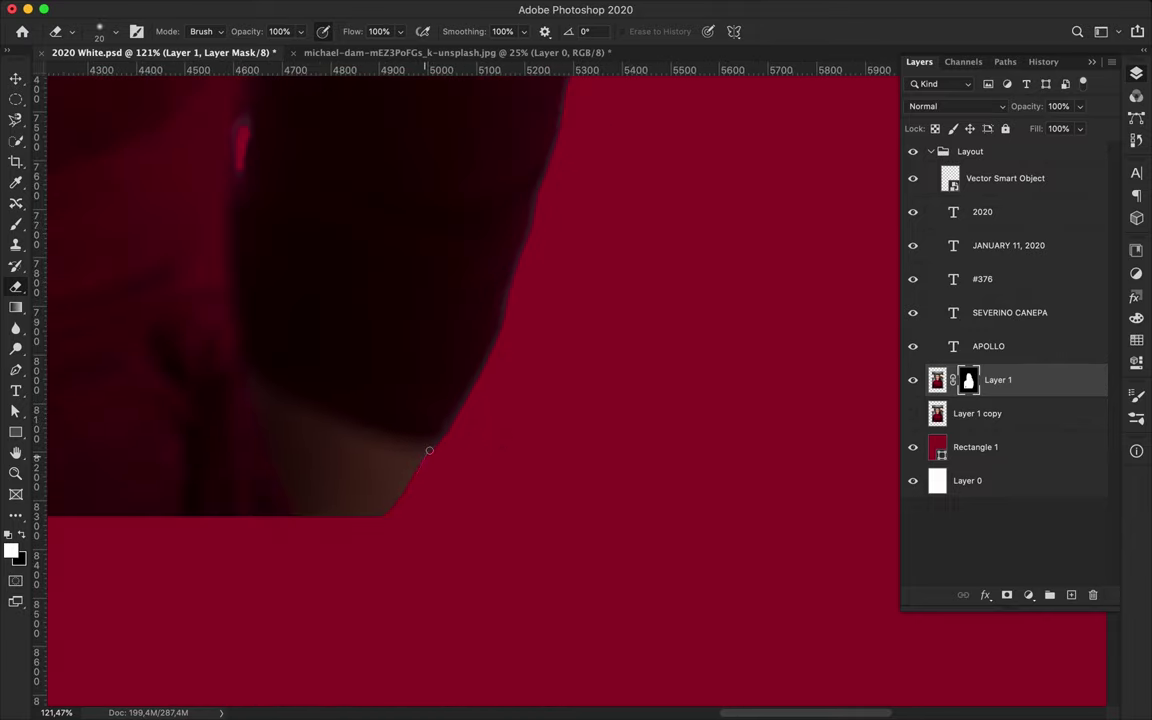
scroll(556, 150, left, 5)
scroll(400, 300, down, 5)
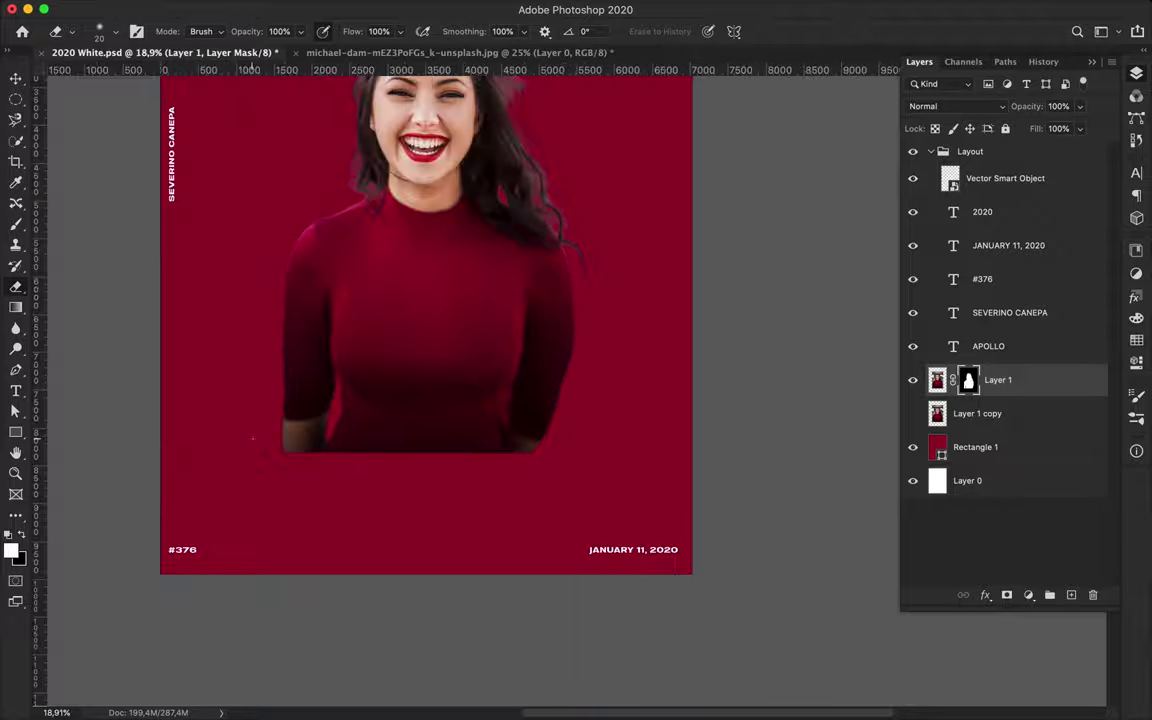
- Erase along the lower left edge of the woman's arm to clean it up
scroll(210, 435, up, 5)
drag(178, 529, 186, 435)
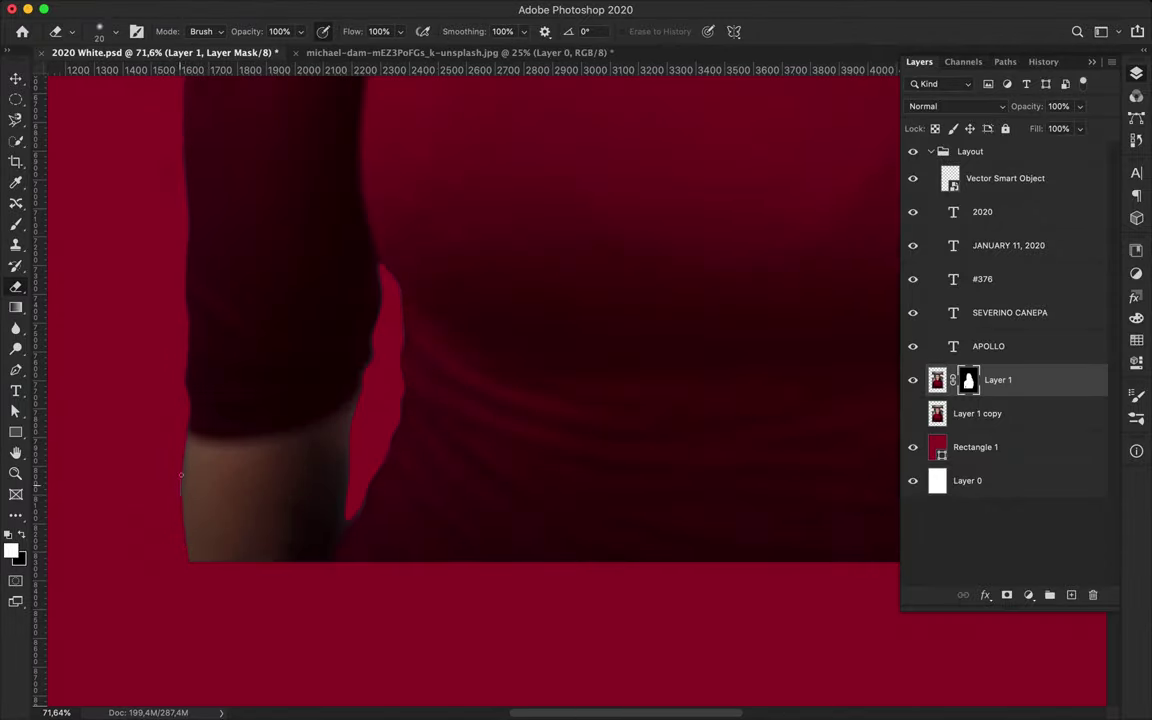
scroll(183, 526, down, 5)
scroll(450, 400, down, 3)
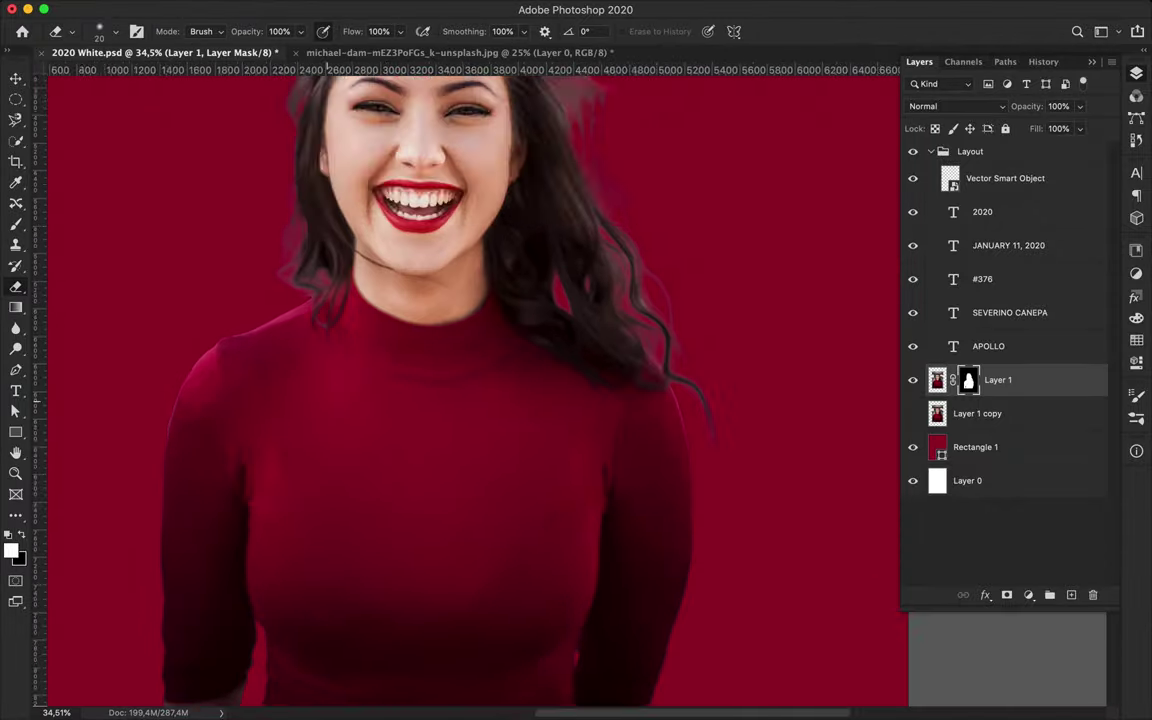
- Test moving the woman lower, undo to keep her original position, then select Rectangle 1
key(v)
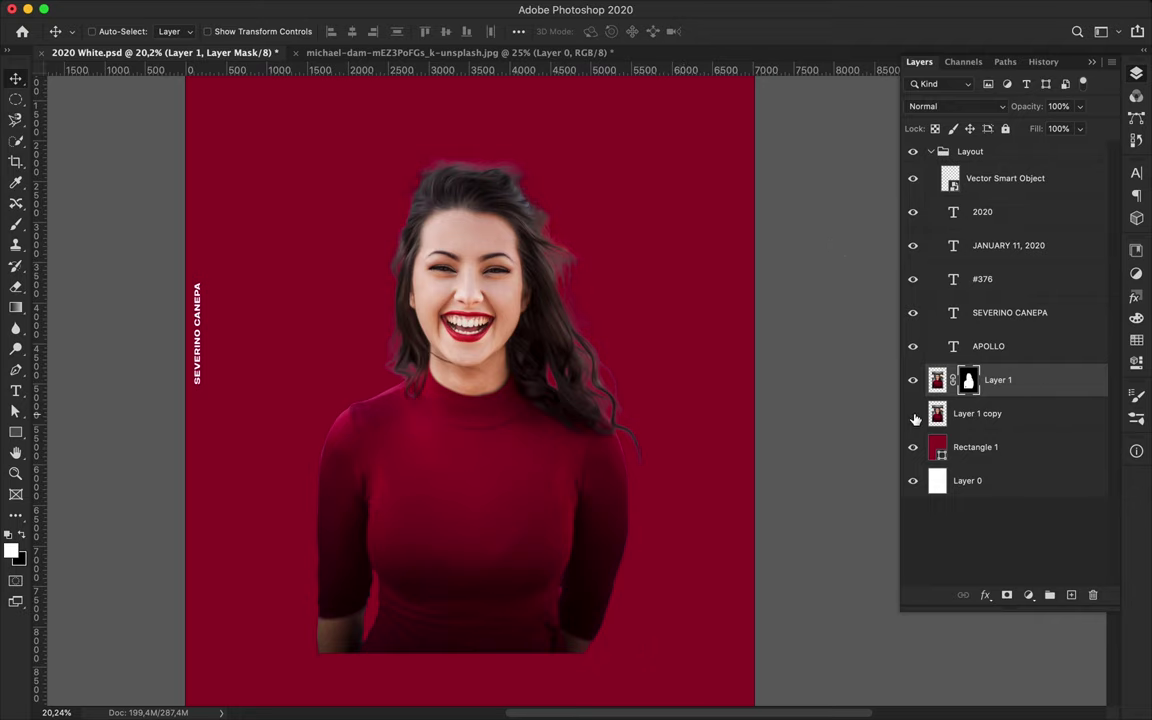
scroll(578, 390, up, 3)
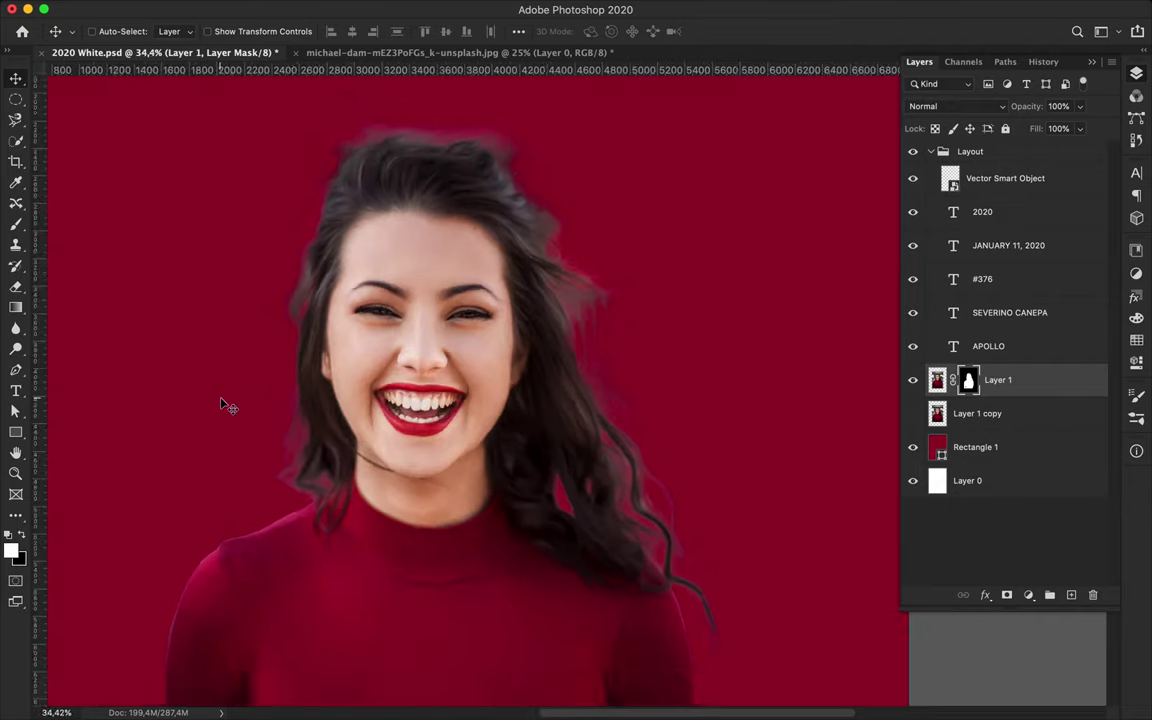
scroll(221, 404, down, 3)
drag(594, 423, 594, 472)
key(super+z)
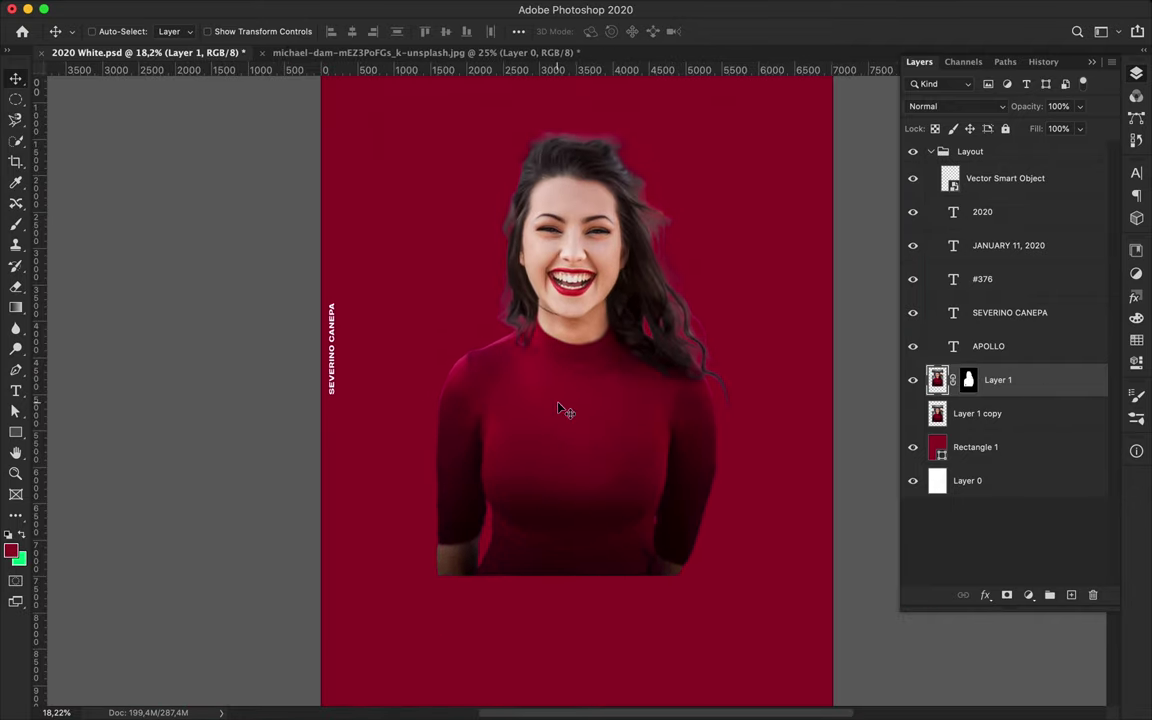
click(975, 447)
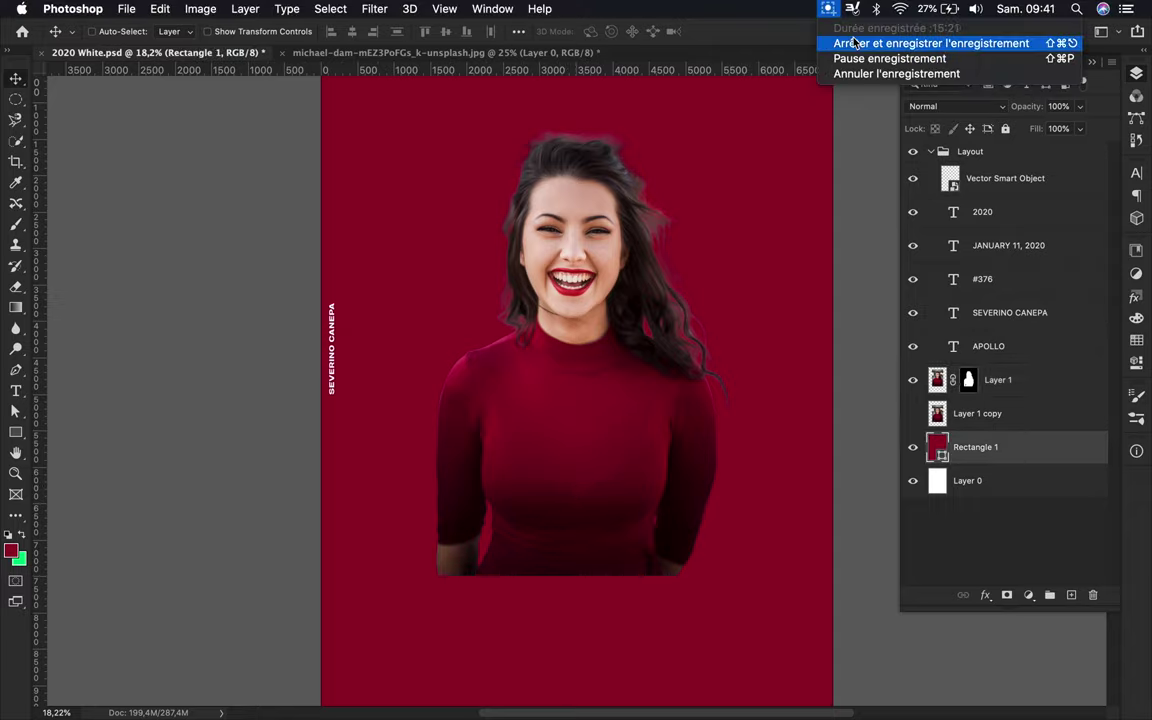